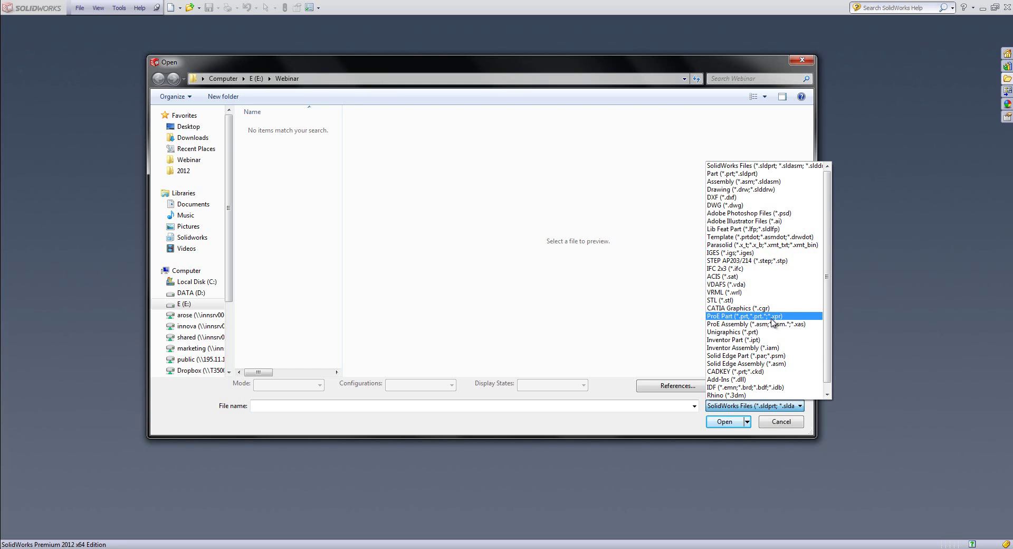
Dismiss the Open dialog without loading a file and make sure the FeatureWorks add-in is active
left_click(656, 474)
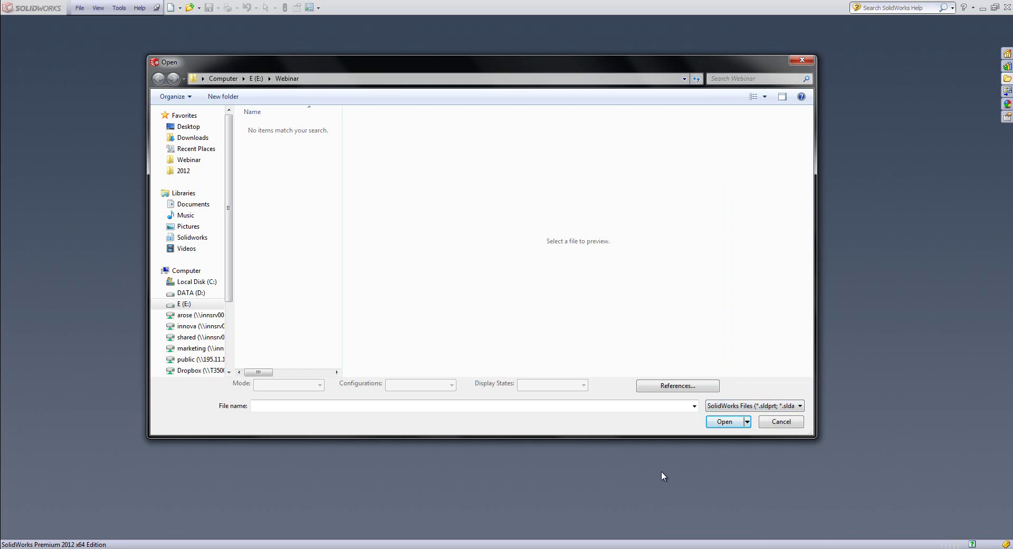
left_click(798, 420)
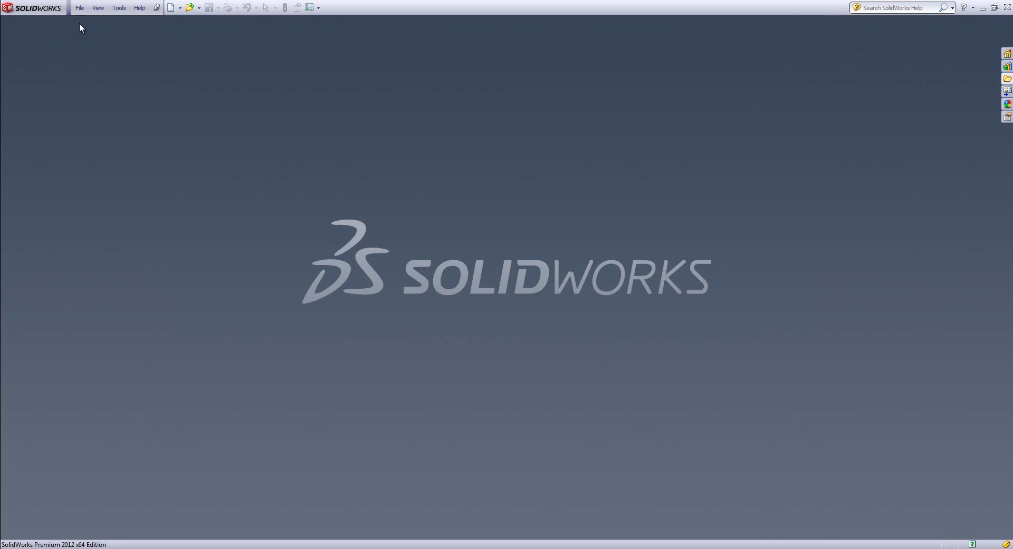
left_click(117, 8)
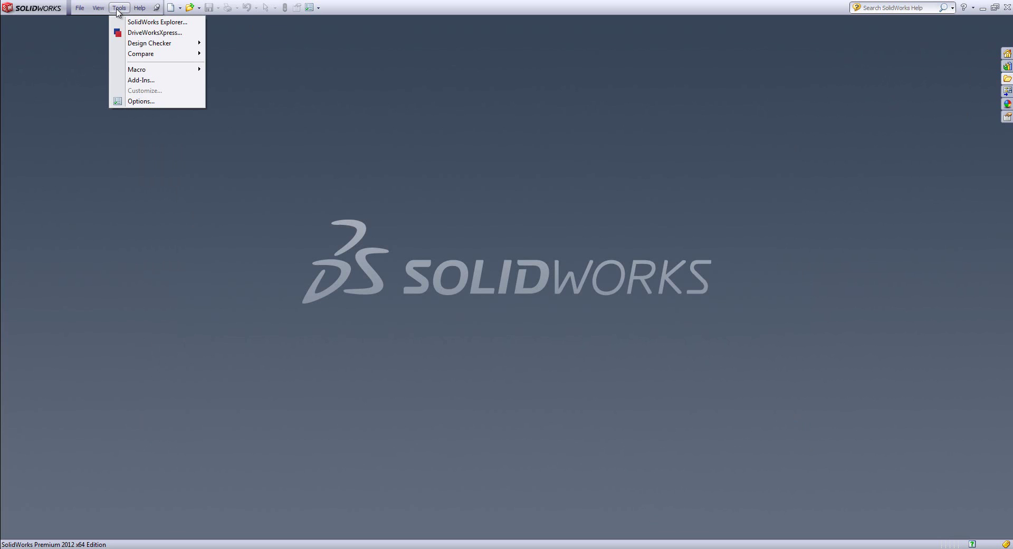
left_click(150, 81)
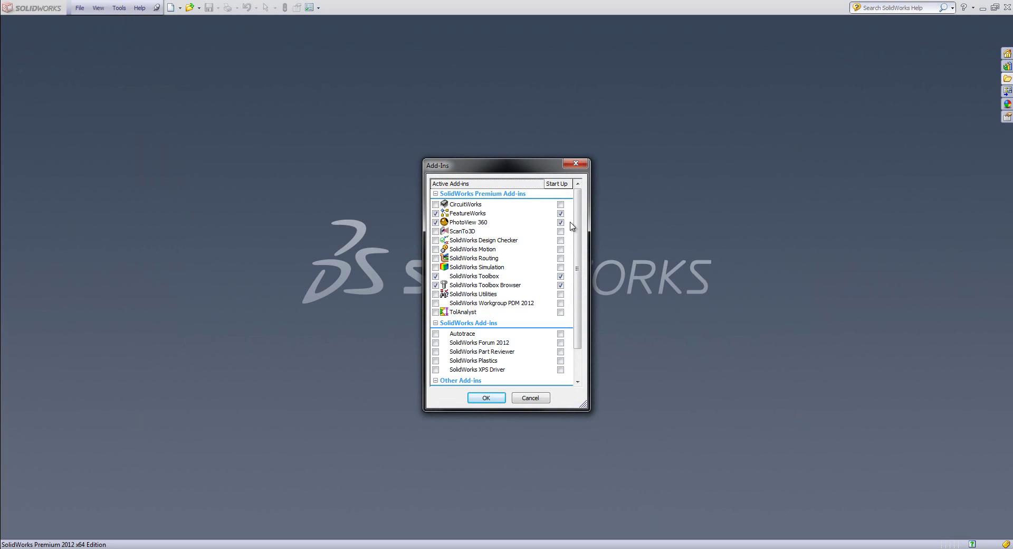
left_click(436, 214)
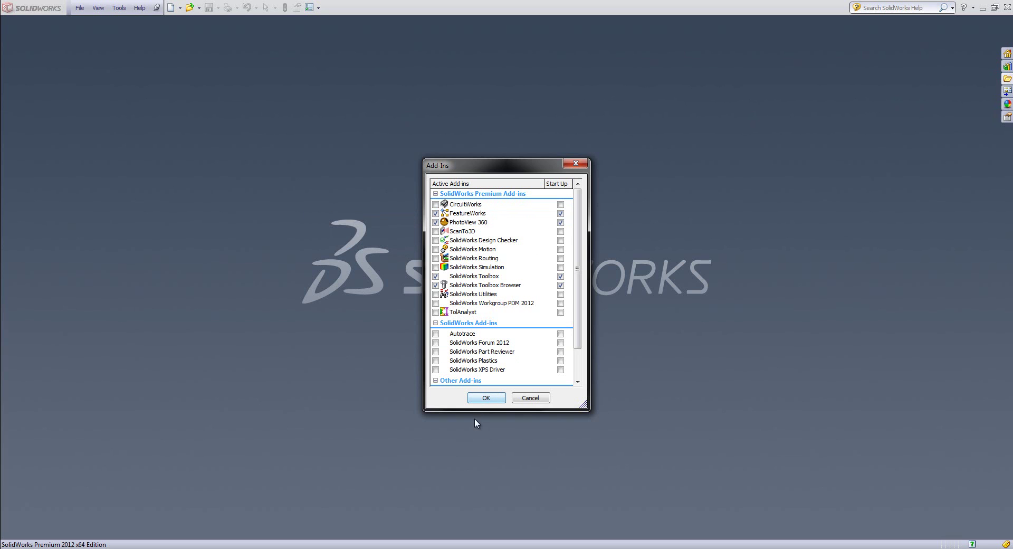
left_click(486, 399)
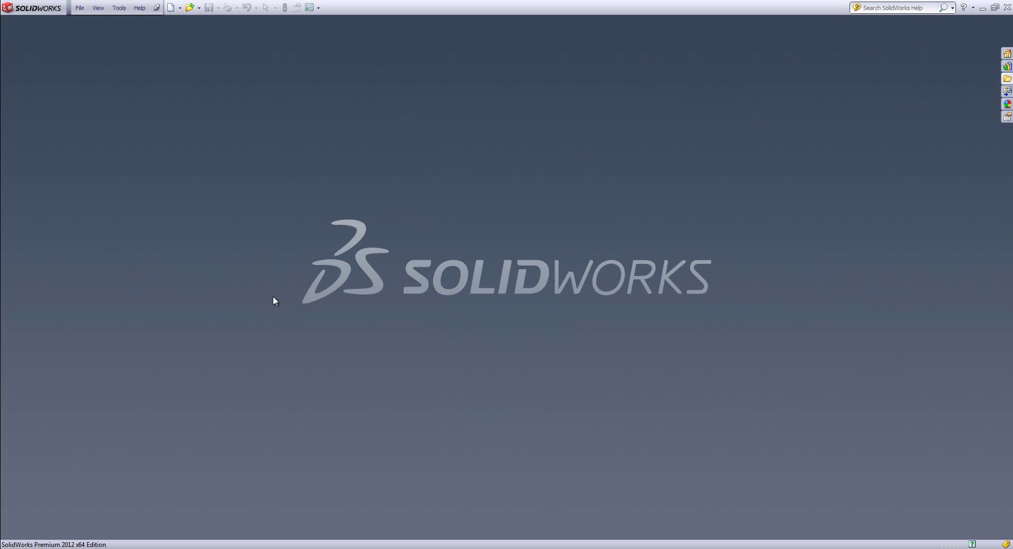
Open Featureworks 1.STEP from the Webinar folder as STEP AP203/214, accepting the current import options
left_click(80, 9)
left_click(90, 33)
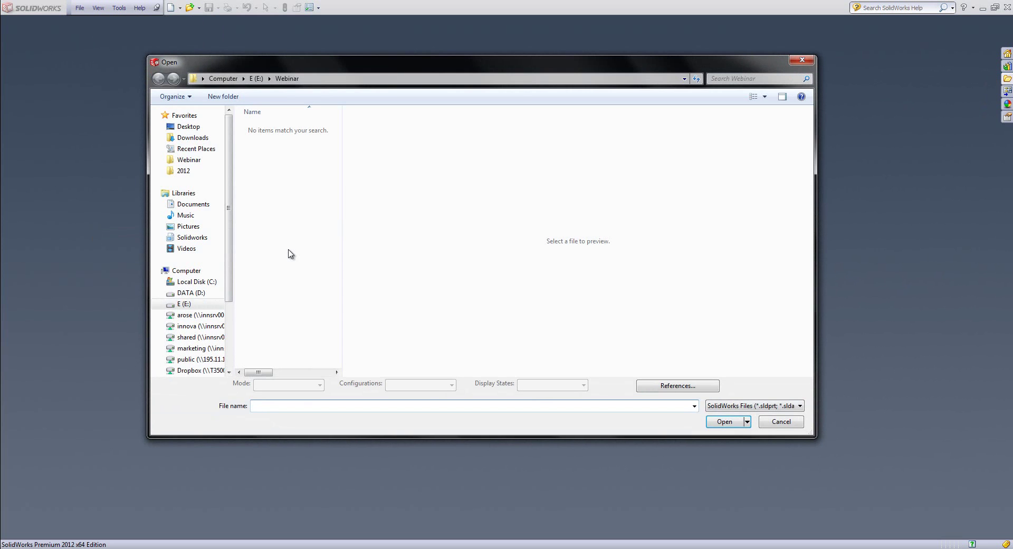
left_click(725, 408)
left_click(731, 260)
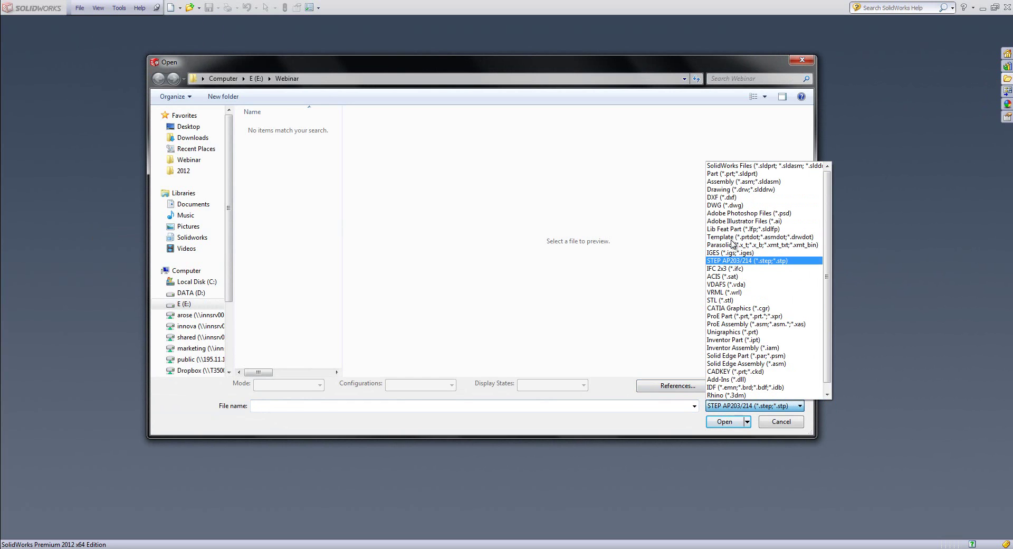
left_click(739, 261)
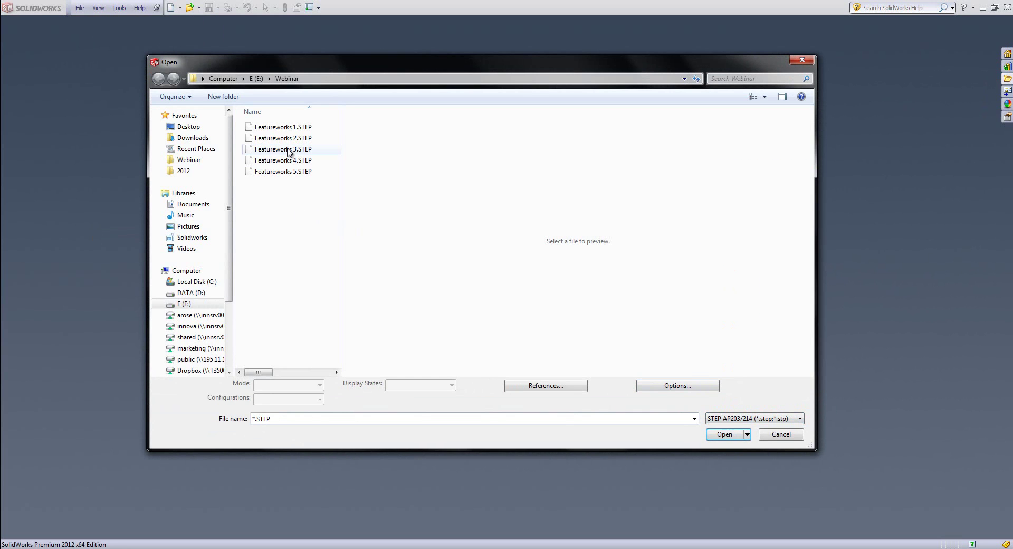
left_click(290, 128)
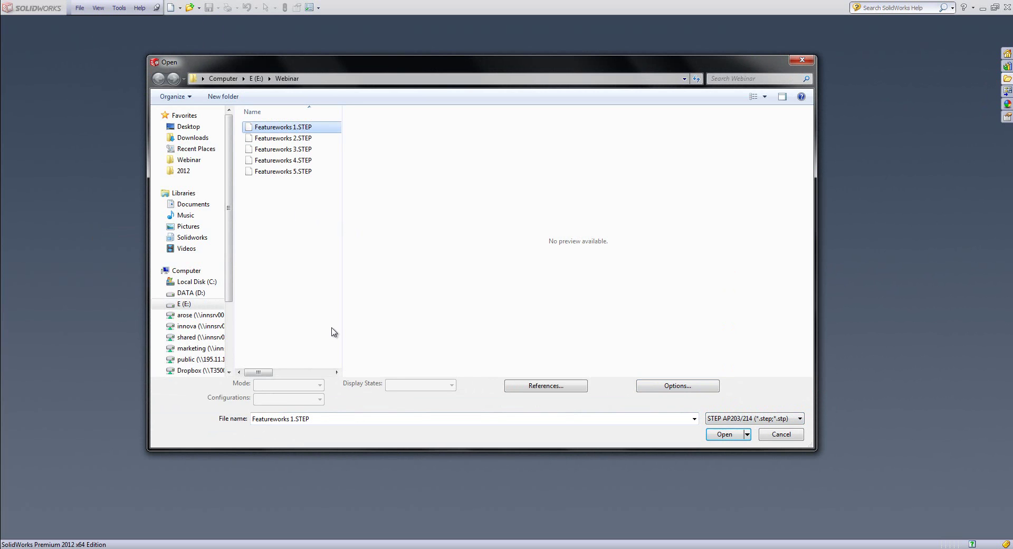
left_click(704, 390)
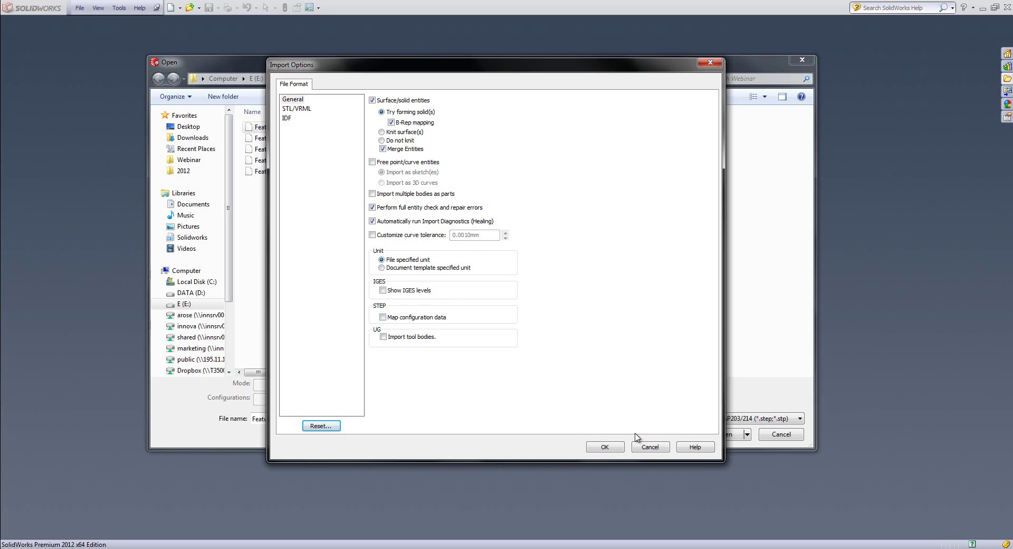
left_click(617, 449)
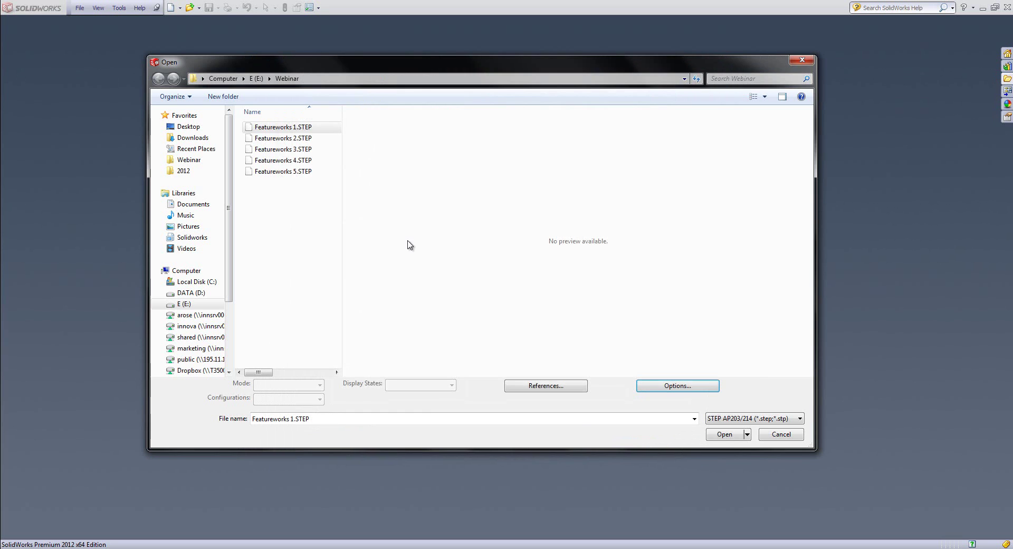
left_click(727, 435)
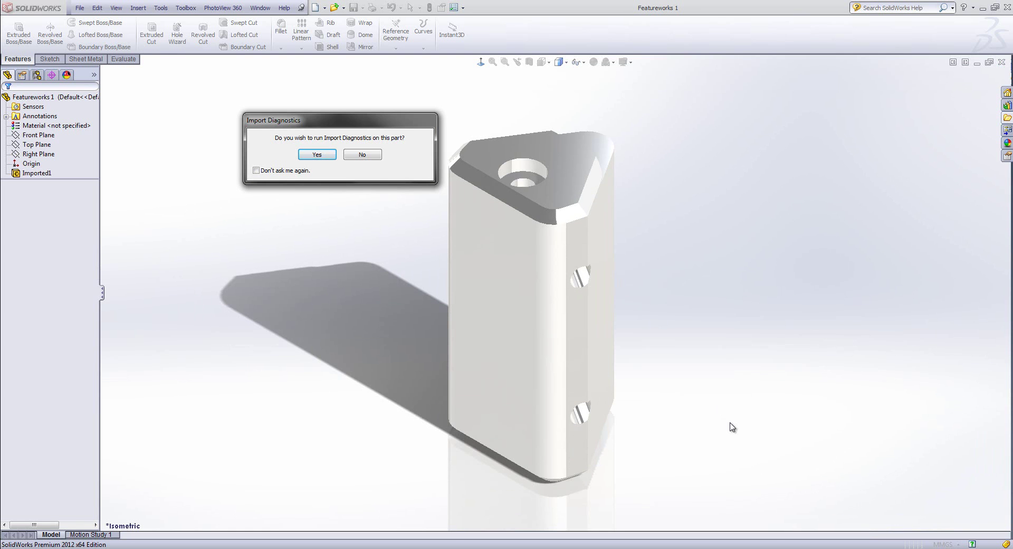
Run Import Diagnostics on the imported part, accept it, and proceed with feature recognition
left_click(317, 154)
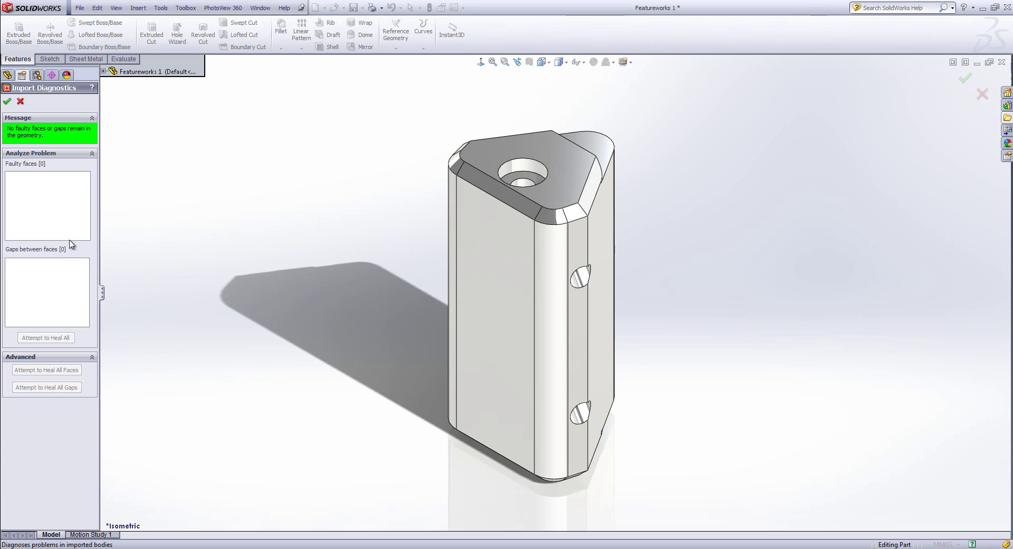
left_click(7, 101)
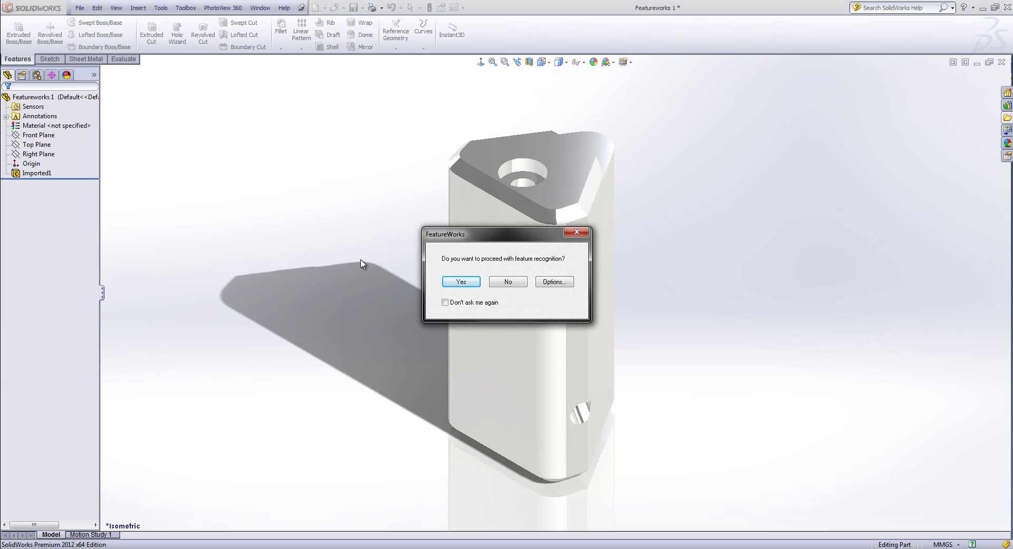
left_click(462, 282)
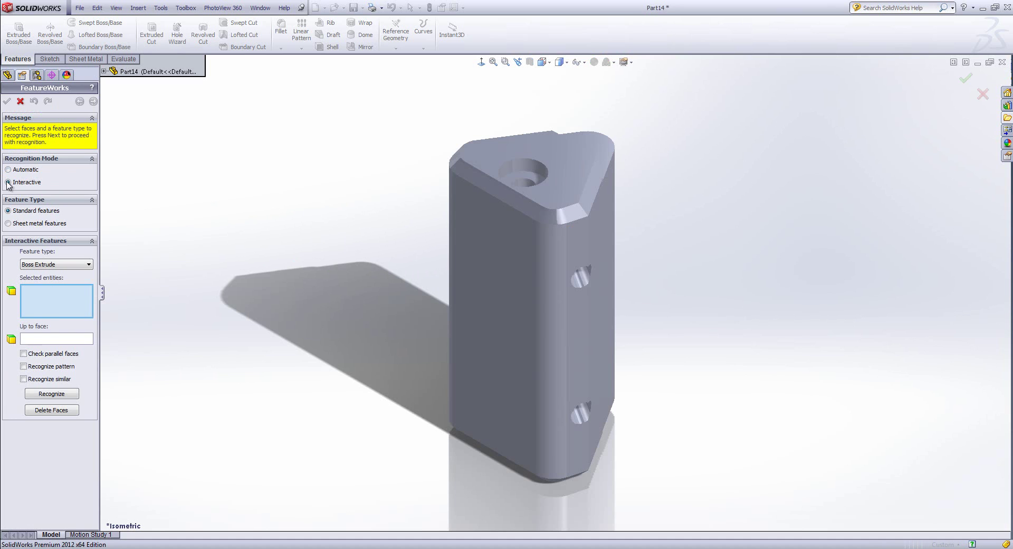
Run automatic recognition of standard features with Fillets/Chamfers also included
left_click(25, 169)
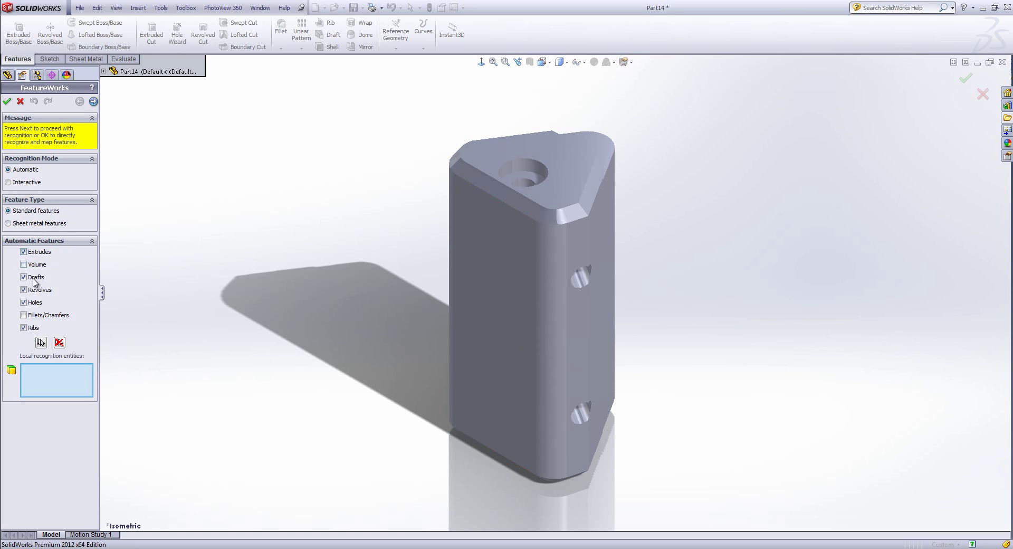
left_click(29, 316)
left_click(93, 100)
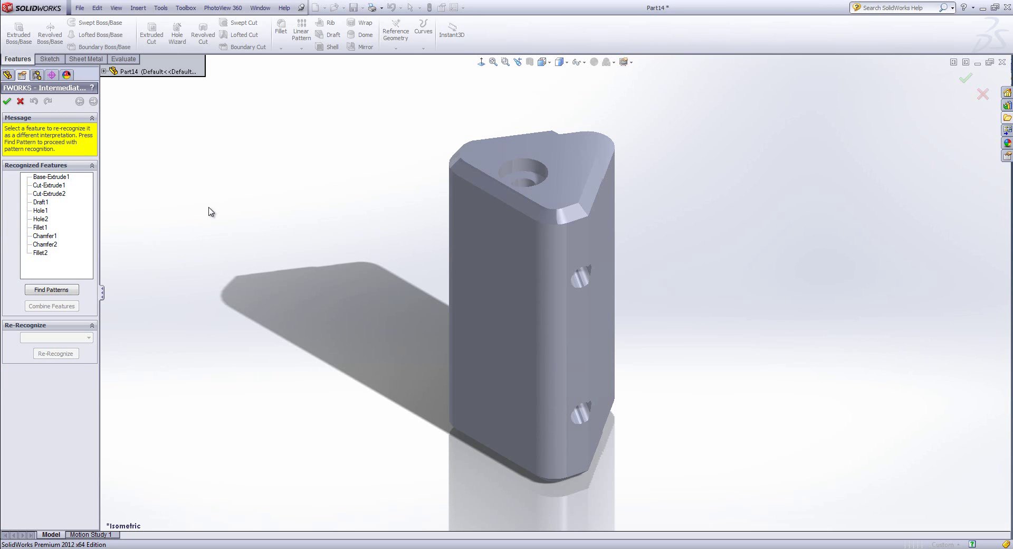
Check each recognized feature from Base-Extrude1 to Fillet2 on the model and accept the recognition to build the feature tree
left_click(54, 178)
left_click(57, 187)
left_click(53, 193)
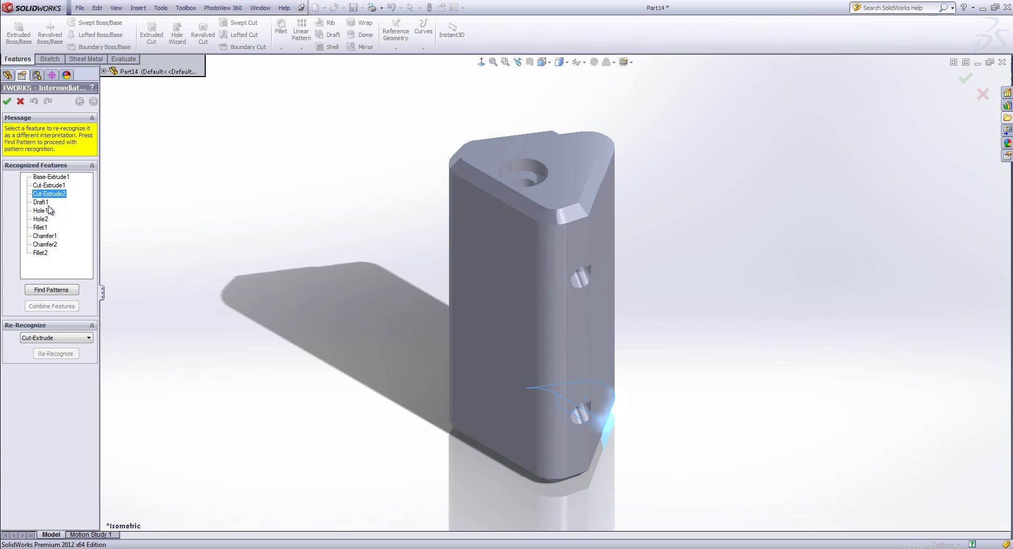
left_click(45, 204)
left_click(48, 211)
left_click(48, 219)
left_click(48, 228)
left_click(50, 236)
left_click(50, 244)
left_click(46, 253)
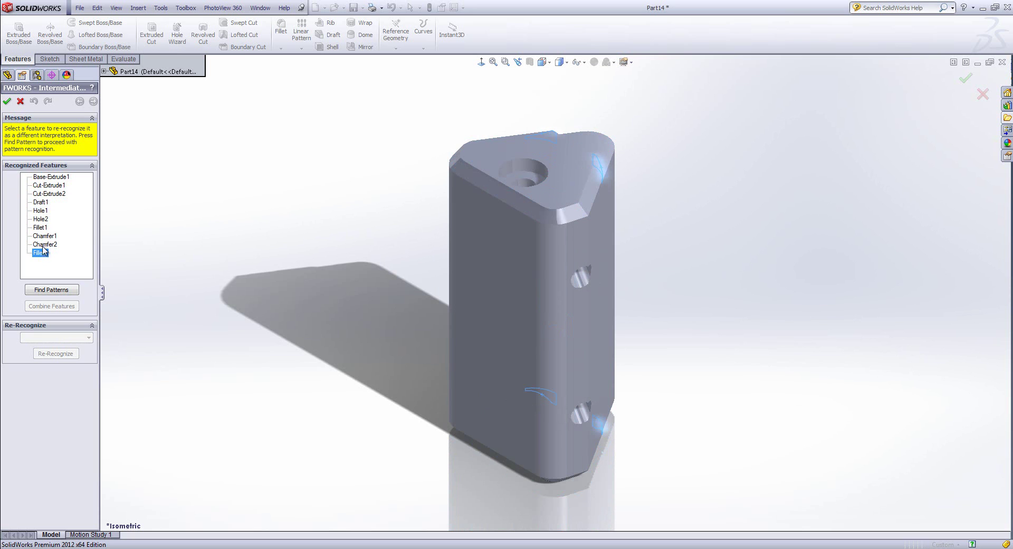
left_click(7, 101)
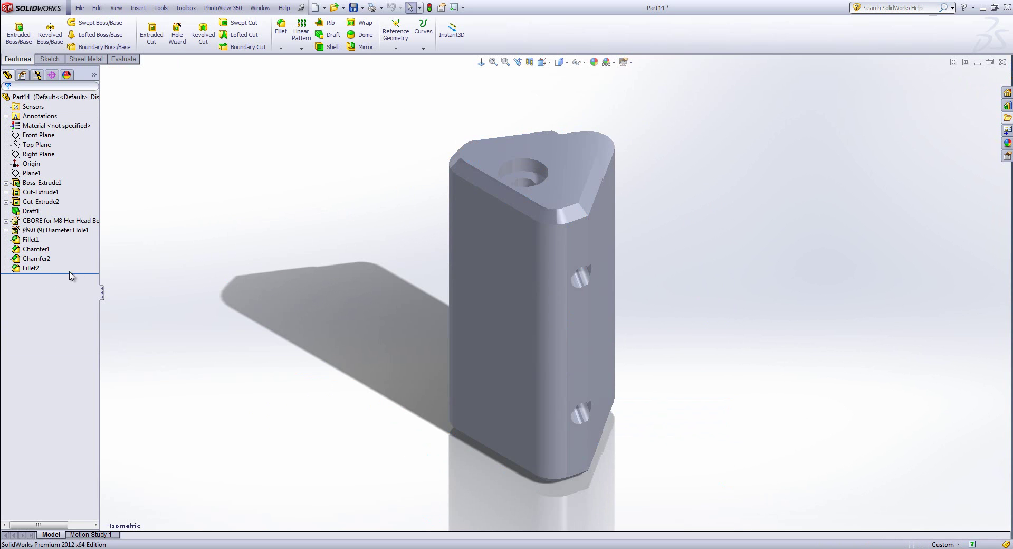
Roll the model back to Boss-Extrude1, roll it forward past Cut-Extrude1, and examine the resulting shape
left_click_drag(74, 273, 77, 195)
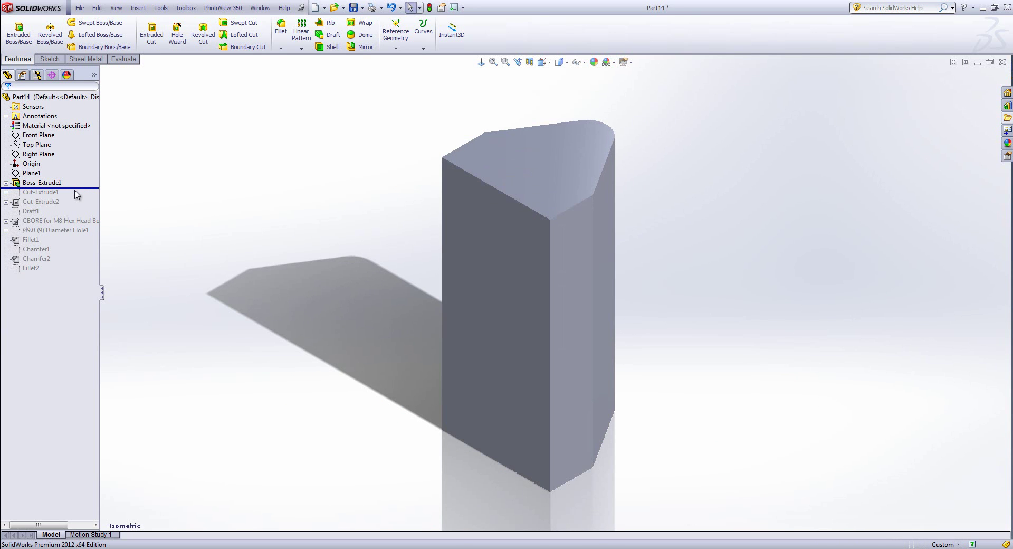
left_click(17, 181)
left_click(246, 239)
left_click_drag(76, 190, 78, 199)
middle_click_drag(159, 215, 249, 224)
middle_click_drag(715, 436, 704, 440)
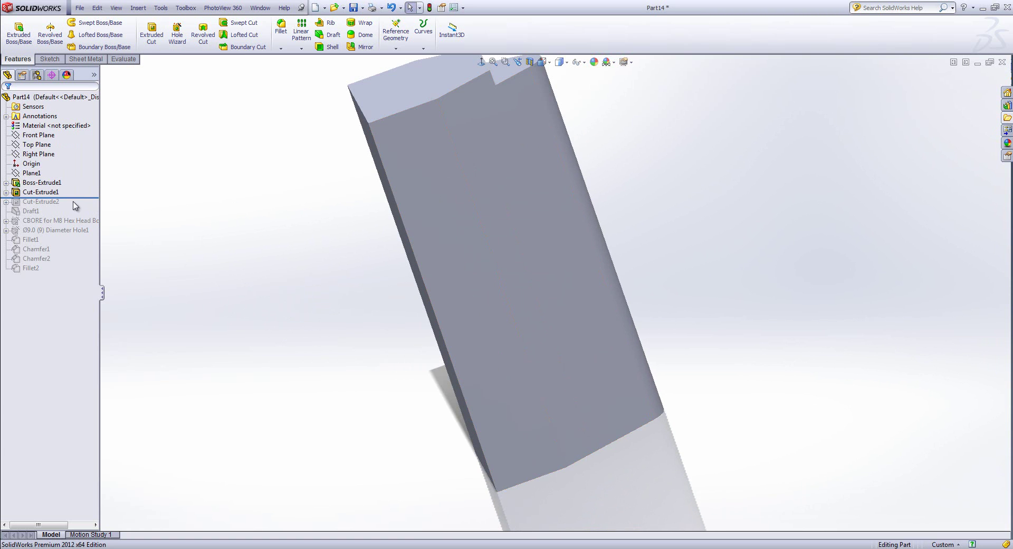
Roll the model forward through Cut-Extrude2, Draft1, the M8 counterbore and the 9 mm holes, examining each feature
left_click_drag(78, 198, 82, 215)
middle_click_drag(322, 274, 357, 329)
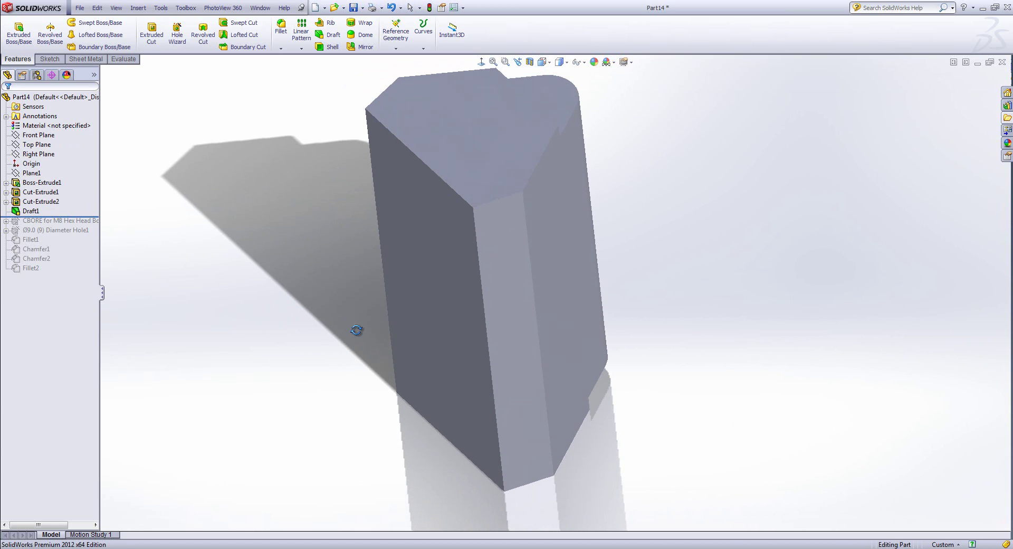
left_click_drag(89, 217, 90, 226)
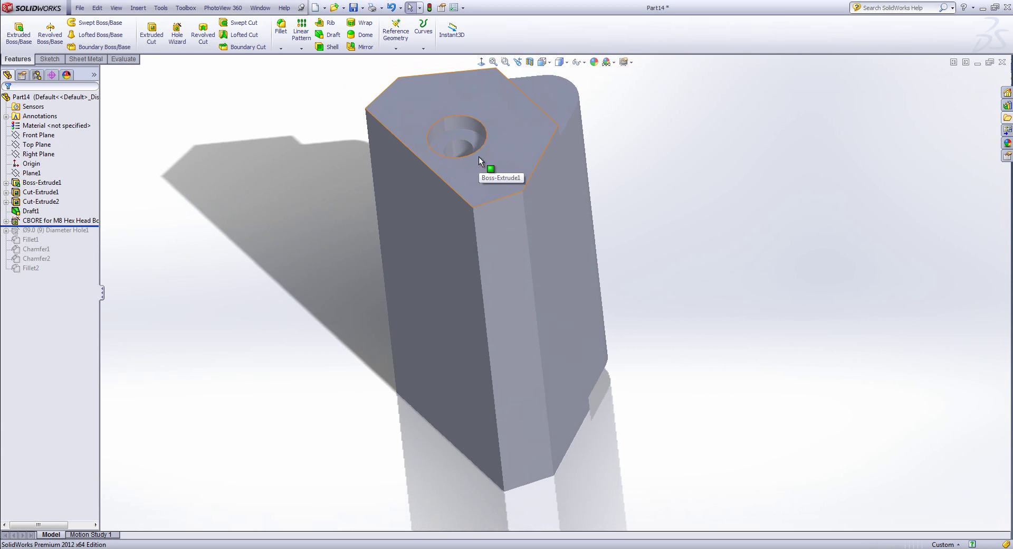
left_click_drag(97, 226, 97, 235)
middle_click_drag(260, 230, 392, 385)
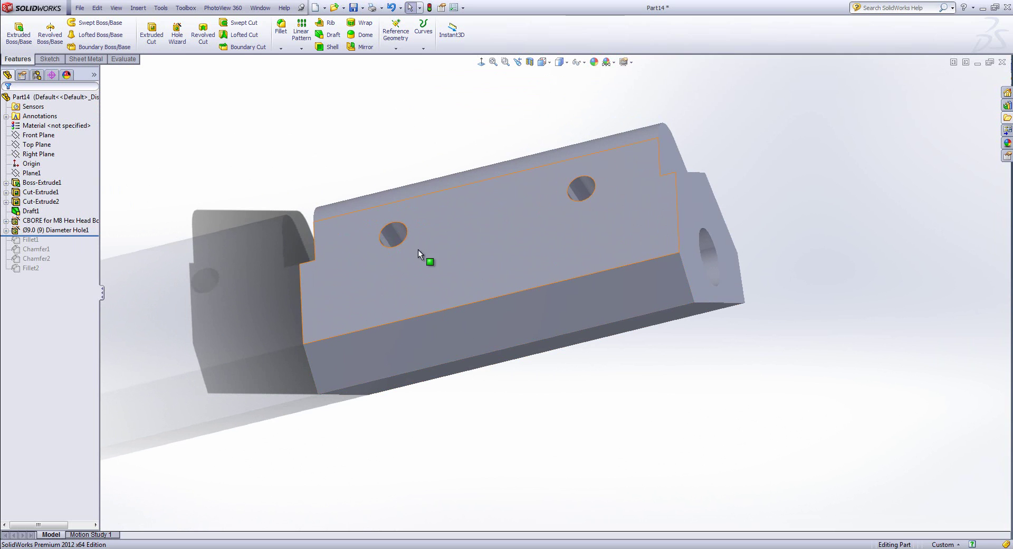
Roll the model forward through Fillet1 and Chamfer1 to the end of the feature tree, examining the chamfered side holes
left_click(88, 236)
left_click_drag(87, 236, 84, 246)
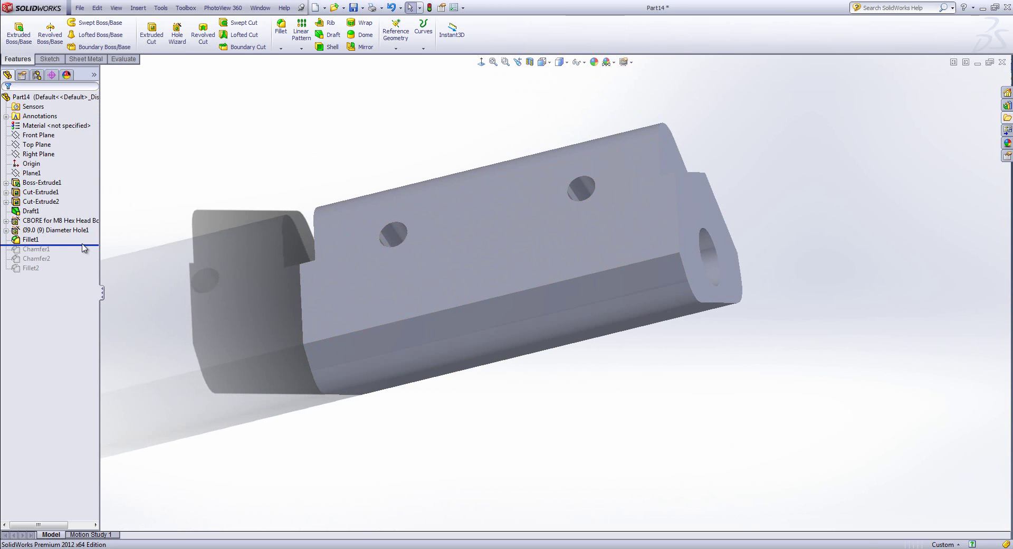
middle_click_drag(335, 268, 264, 288)
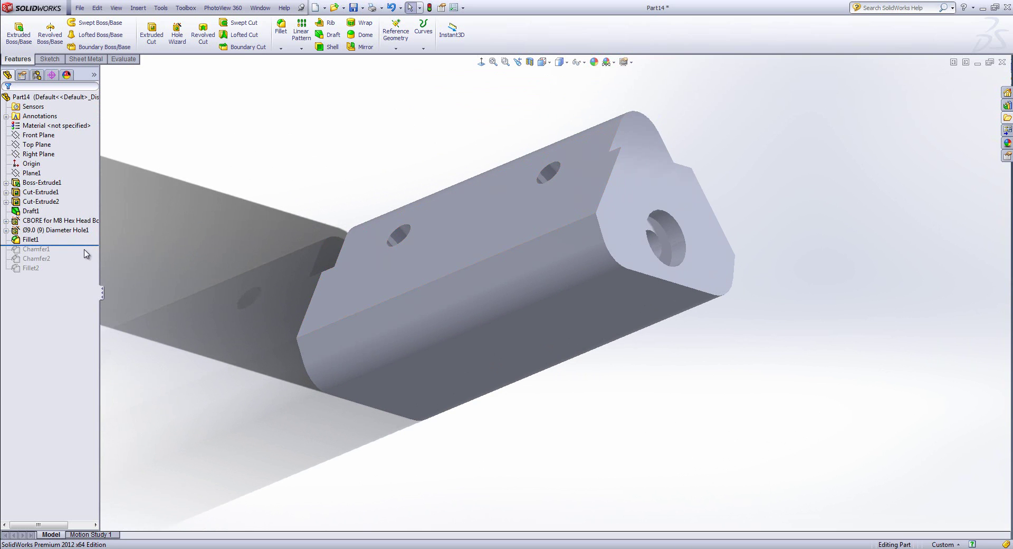
left_click_drag(92, 244, 94, 255)
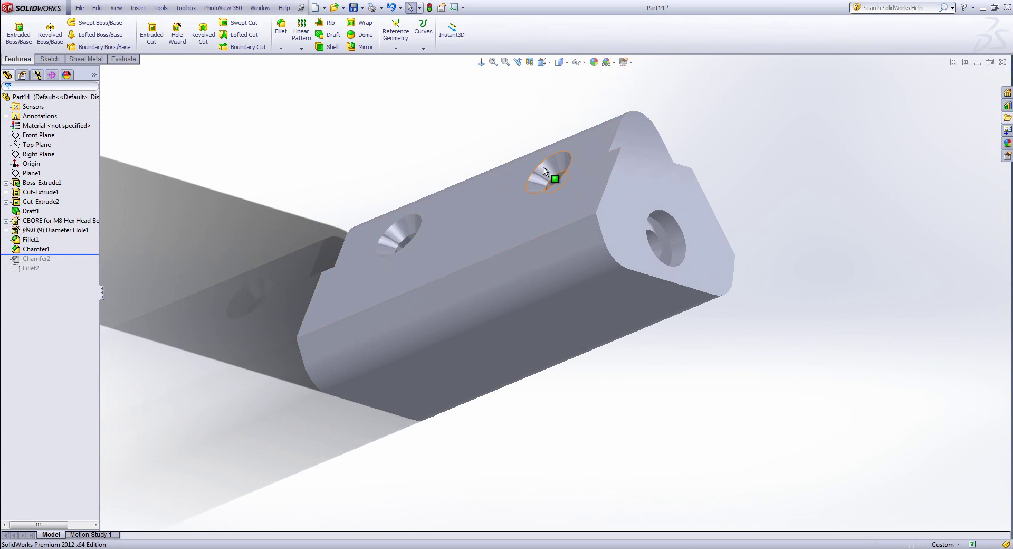
left_click(545, 168)
left_click(335, 181)
left_click_drag(78, 256, 81, 274)
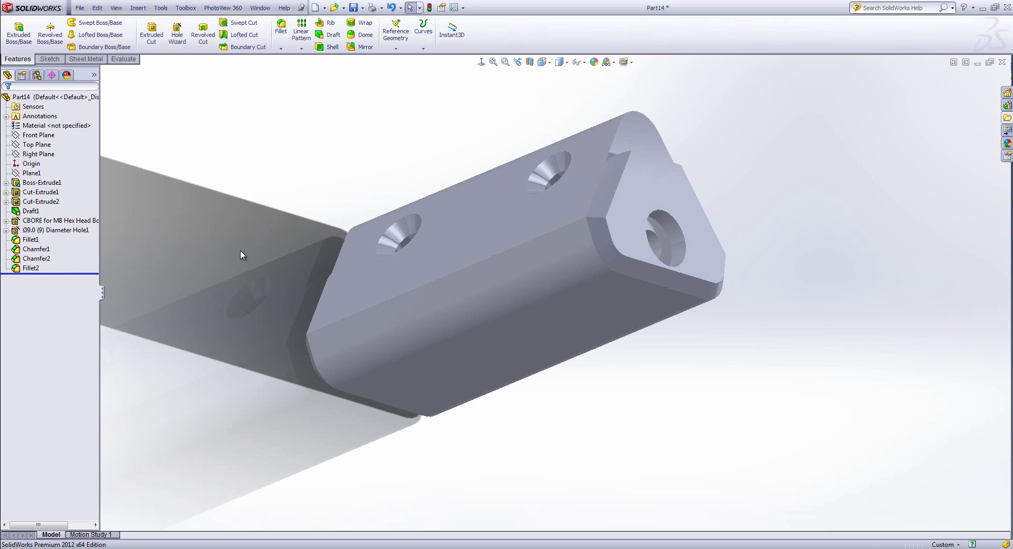
Examine Fillet2 beside the end step and Chamfer1 on the two side holes from several angles
middle_click_drag(619, 159, 572, 325)
left_click(574, 327)
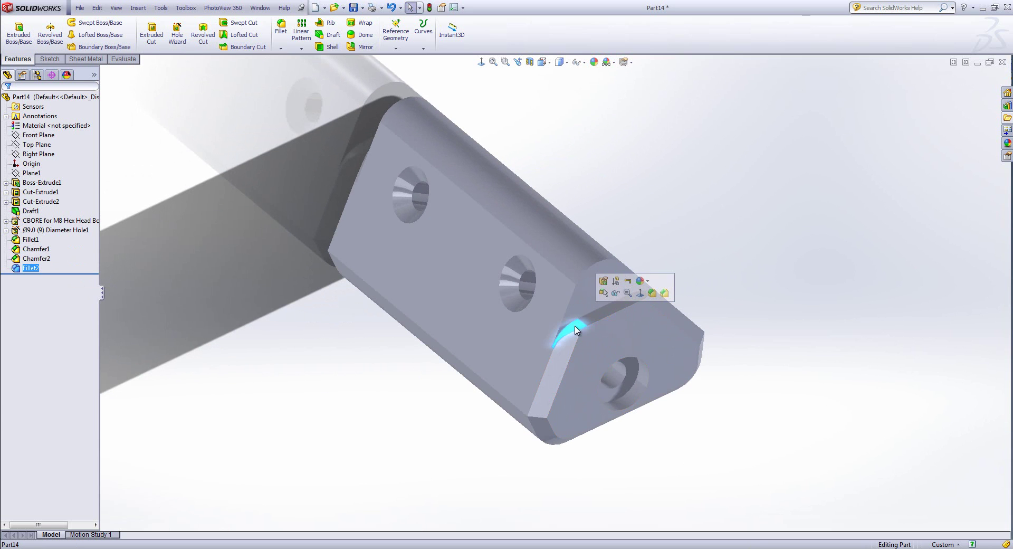
left_click(838, 426)
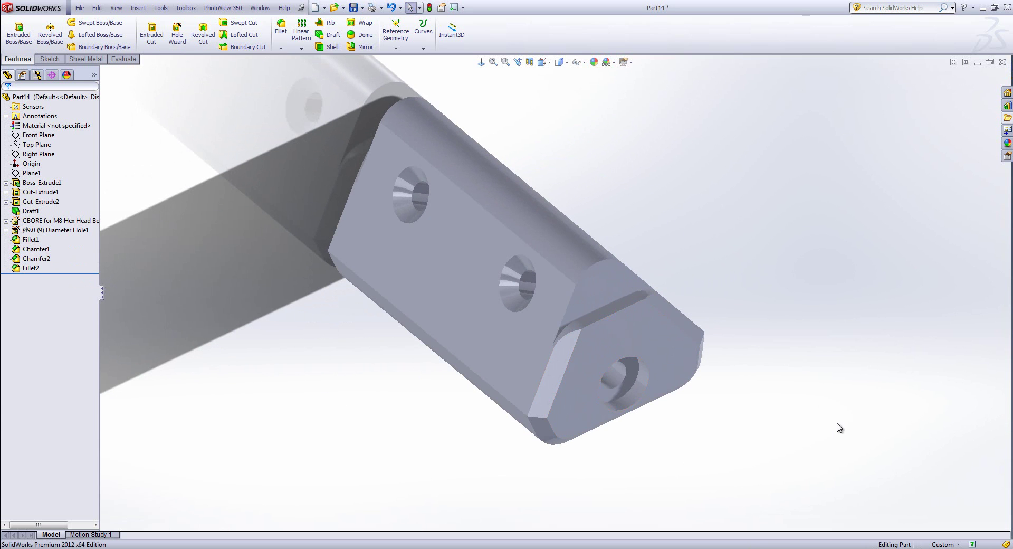
middle_click_drag(757, 371, 768, 352)
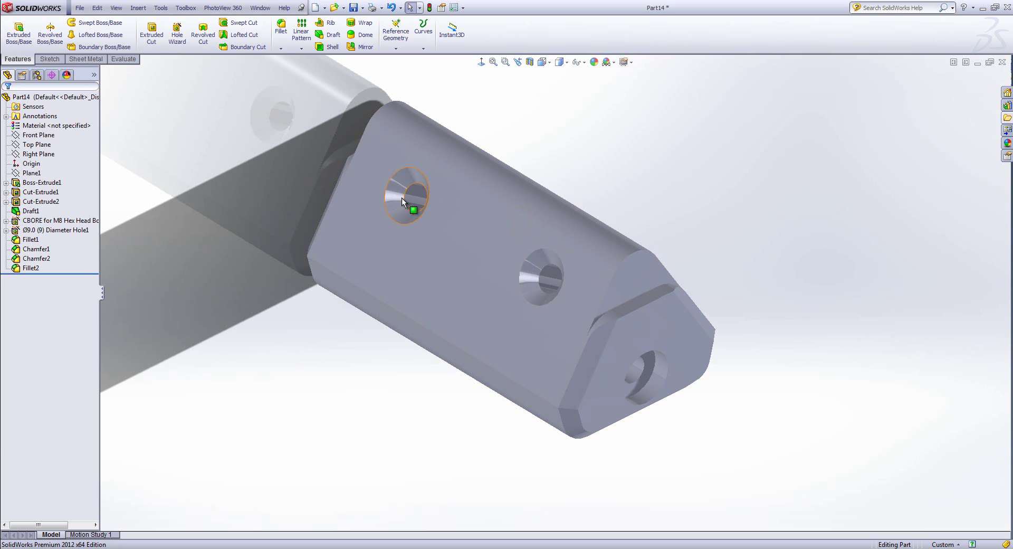
left_click(641, 286)
middle_click_drag(494, 217, 398, 165)
left_click(377, 138, "ctrl")
middle_click_drag(559, 315, 503, 273)
left_click(575, 159)
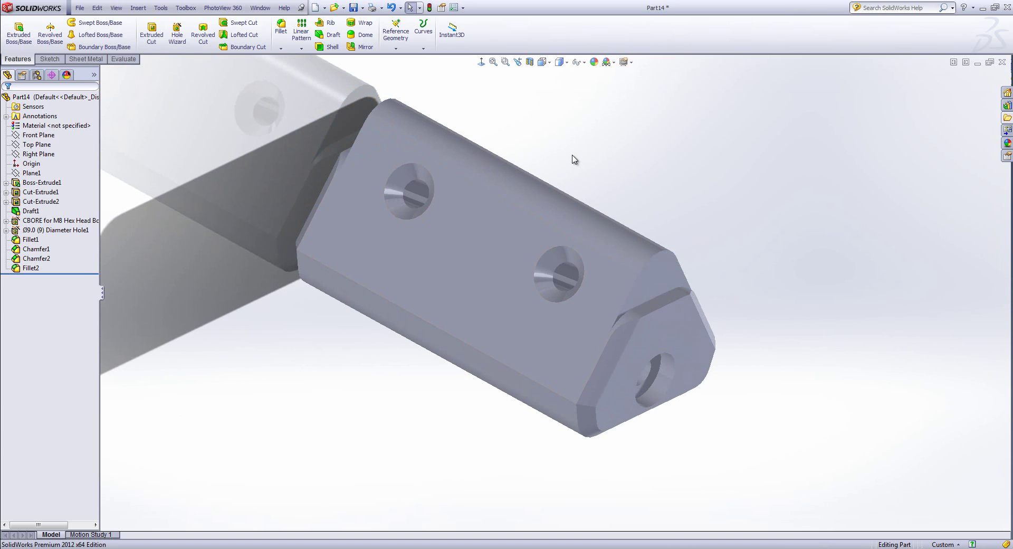
left_click(34, 249)
left_click(309, 343)
Close the recognized part without saving and open the FeatureWorks options for the Imported1 body
left_click(1002, 62)
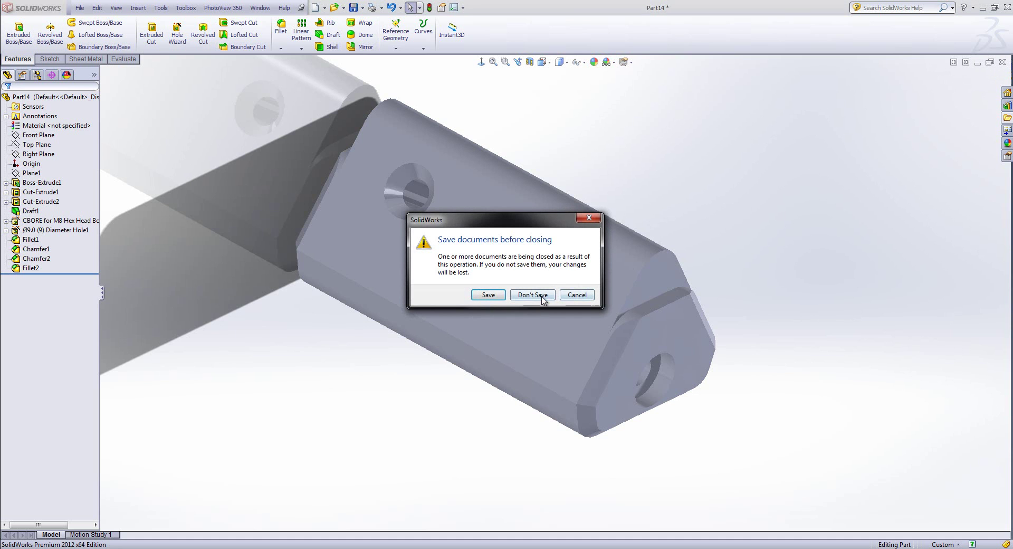
left_click(533, 295)
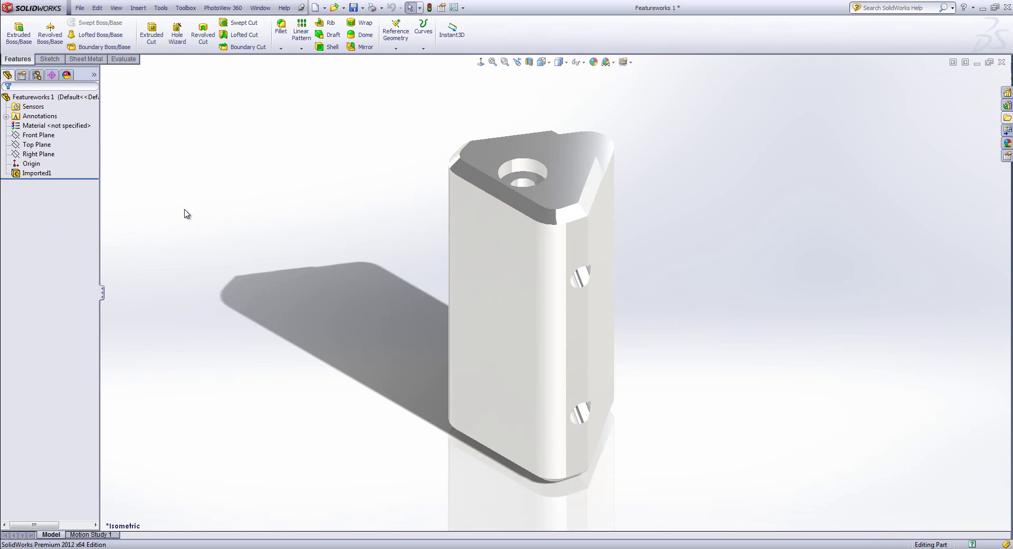
right_click(38, 176)
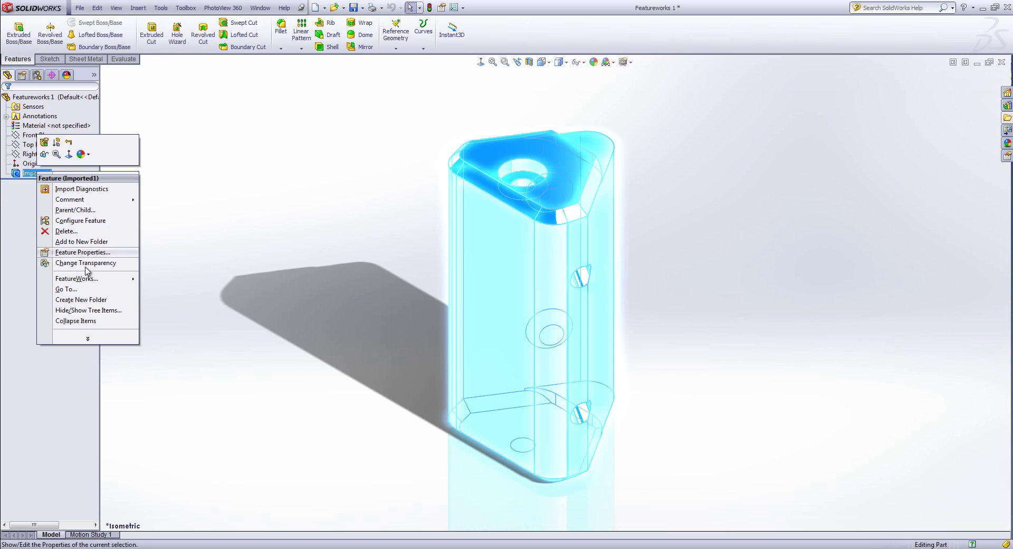
mouse_move(115, 282)
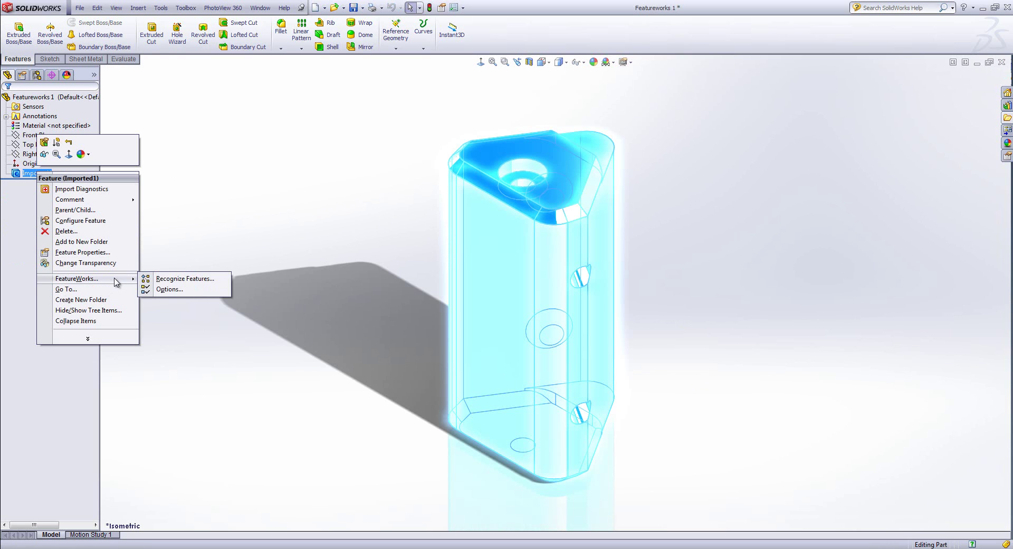
left_click(176, 291)
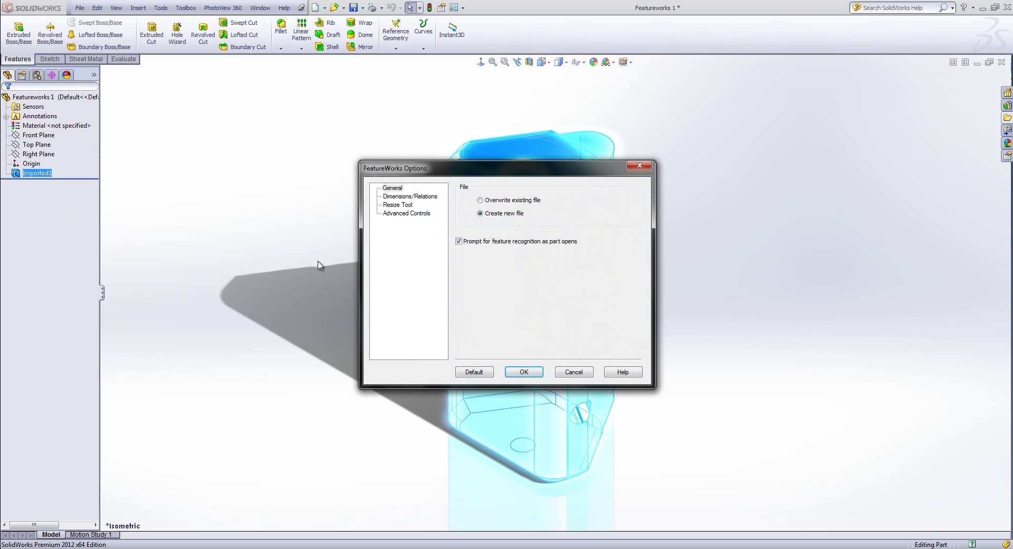
Review the FeatureWorks option pages and turn off combining fillets, chamfers and holes in the advanced controls
left_click(398, 189)
left_click(402, 204)
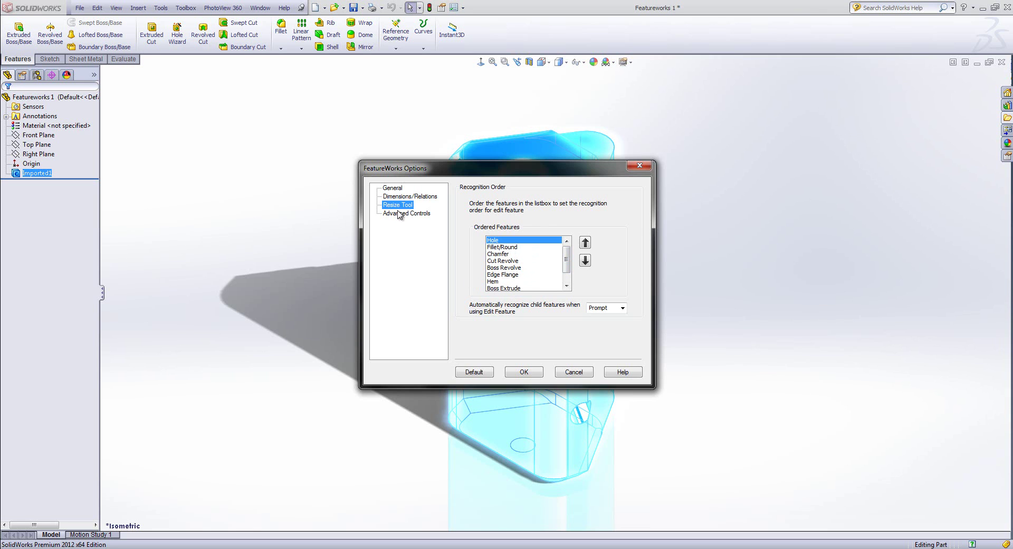
left_click(397, 213)
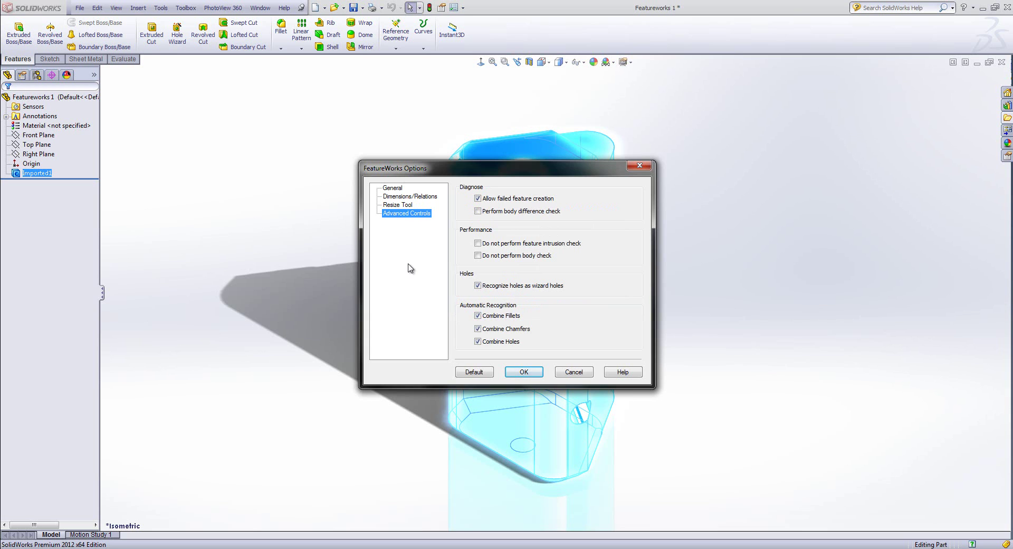
left_click(478, 315)
left_click(478, 329)
left_click(477, 341)
left_click(524, 372)
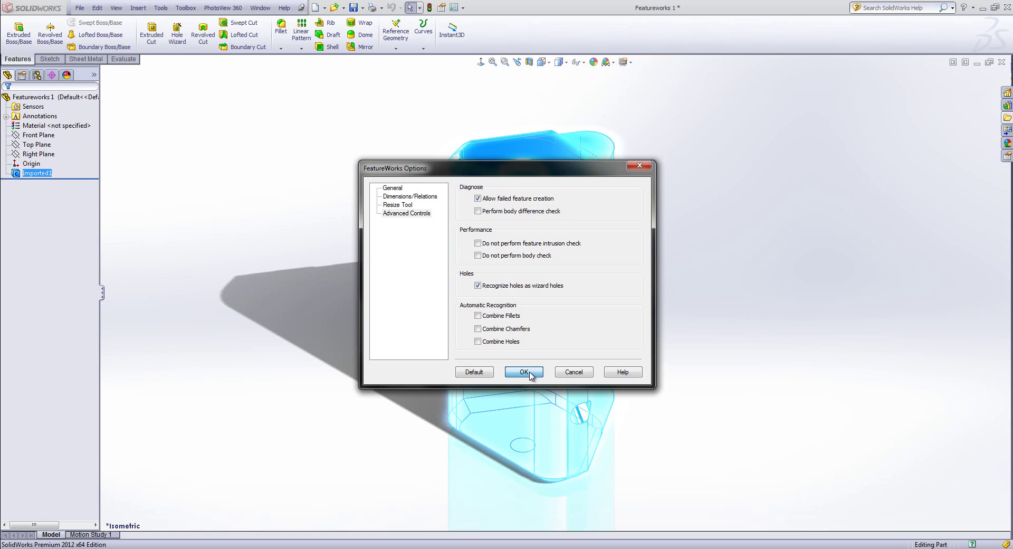
Start FeatureWorks recognition on Imported1 and select the end counterbore faces and the two side-hole bores as local recognition entities
left_click(669, 283)
right_click(46, 174)
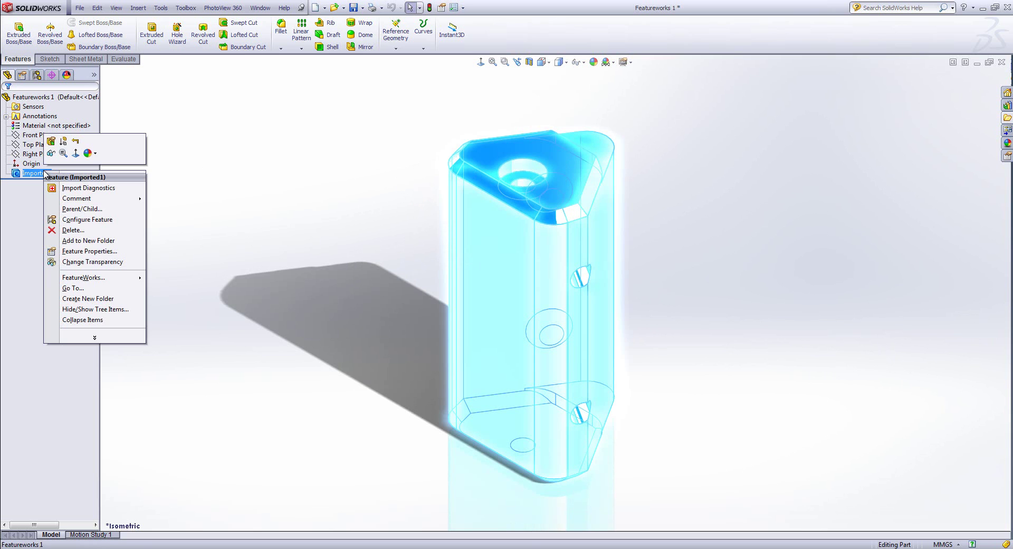
mouse_move(131, 280)
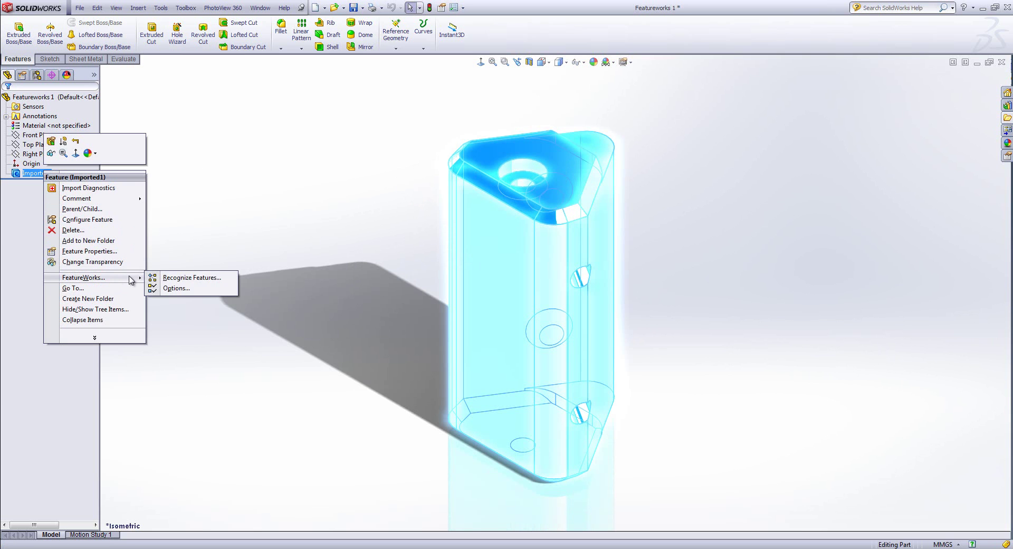
left_click(215, 283)
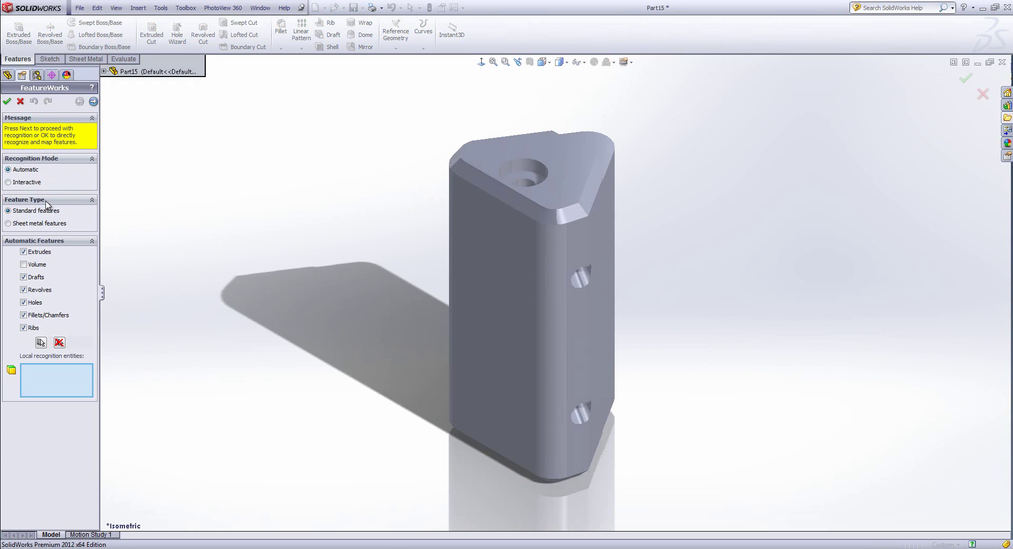
left_click(580, 276)
left_click(530, 168)
left_click(526, 184)
left_click(527, 186)
left_click(585, 413)
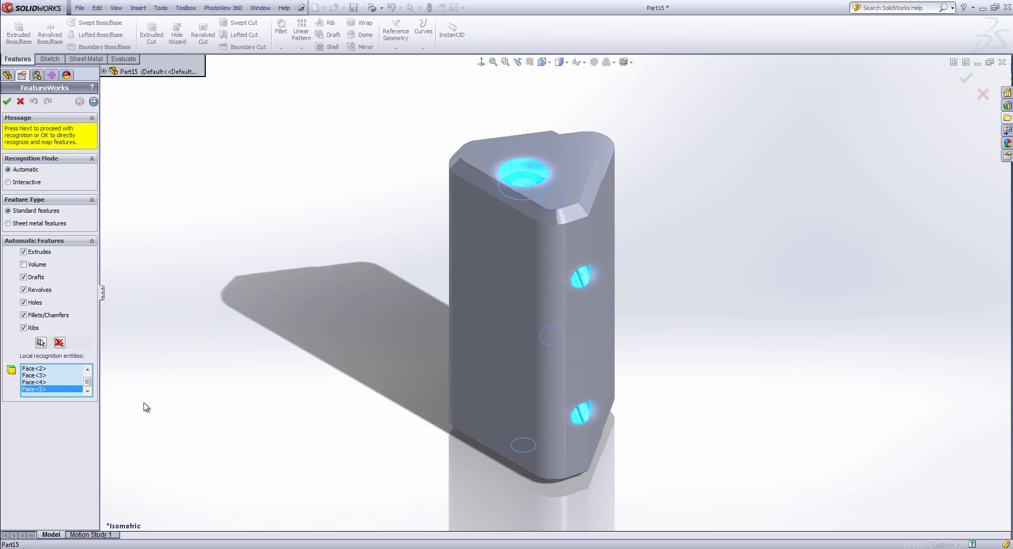
Add the chamfer faces of the two side holes to the local recognition entities
middle_click_drag(215, 346, 369, 446)
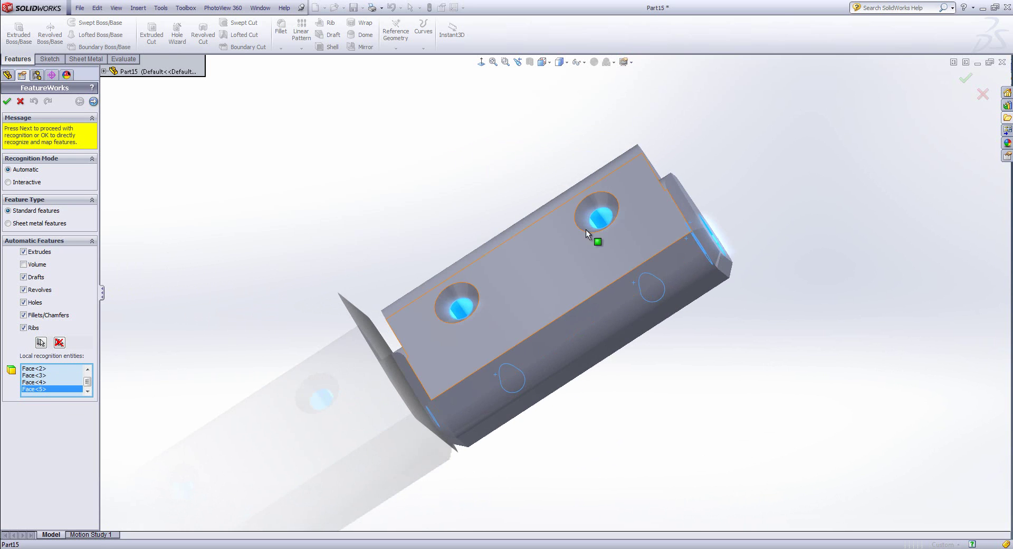
left_click(595, 213)
left_click(457, 304)
scroll(663, 233, "down", 1)
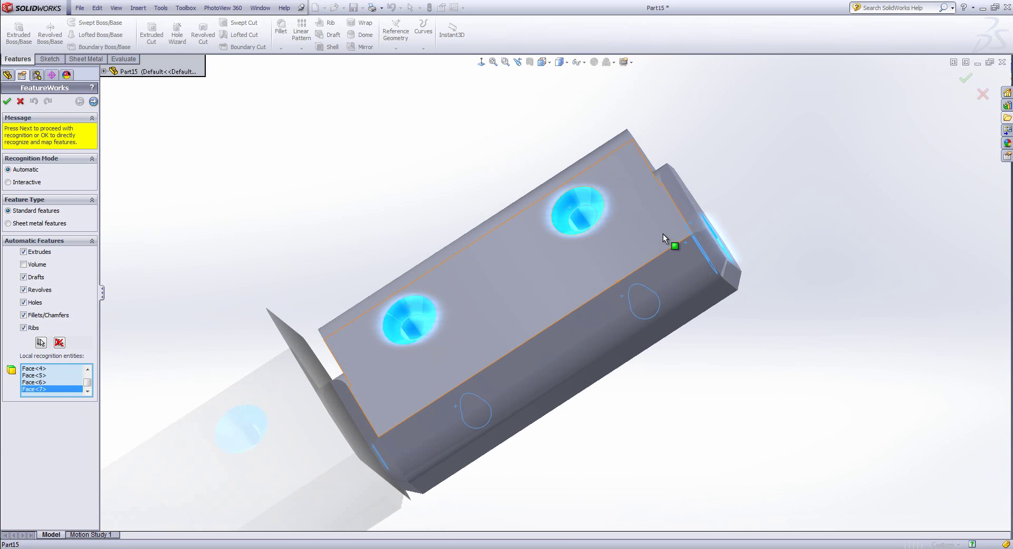
Restrict automatic recognition to holes by excluding extrudes, drafts, revolves, fillets/chamfers and ribs, and run it on the selected faces
left_click(40, 253)
left_click(37, 278)
left_click(38, 290)
left_click(37, 315)
left_click(36, 328)
middle_click_drag(348, 250, 294, 235)
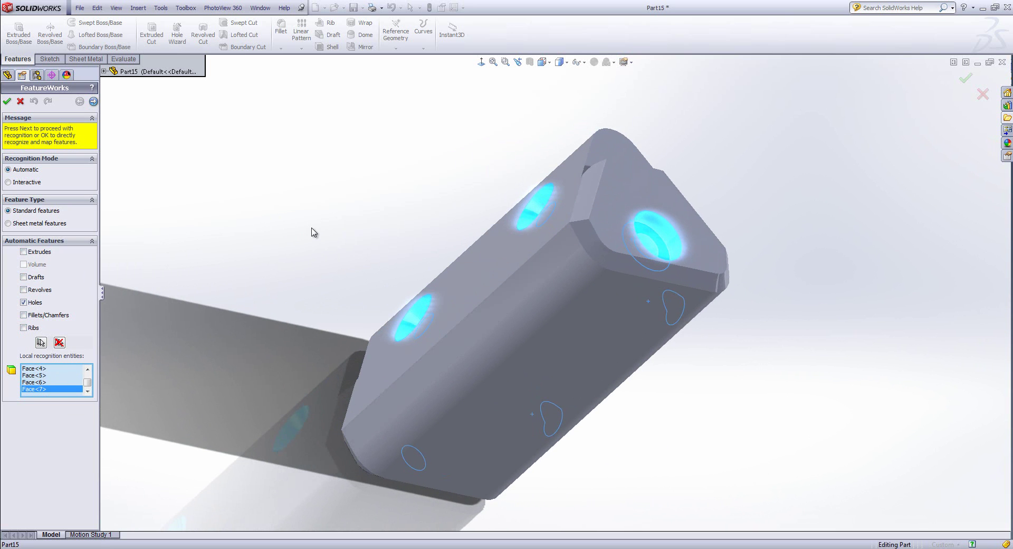
left_click(94, 101)
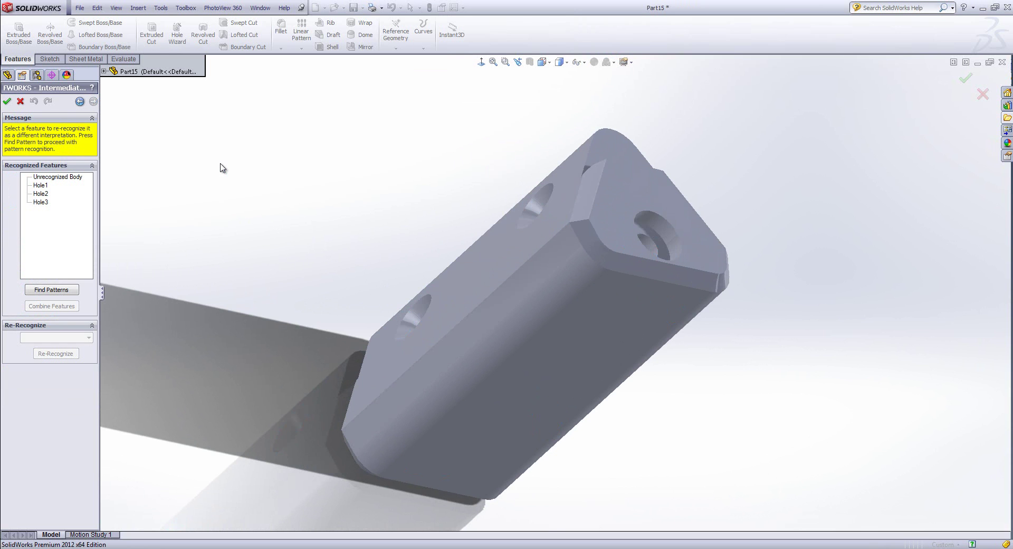
Examine the recognized Hole1, Hole2 and Hole3 and the remaining unrecognized body on the model
left_click(41, 186)
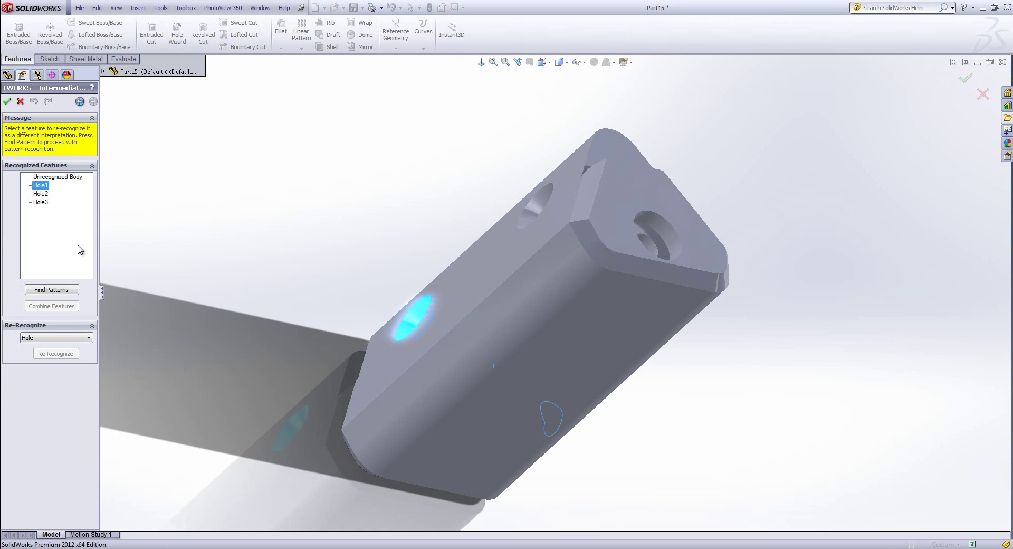
left_click(43, 194)
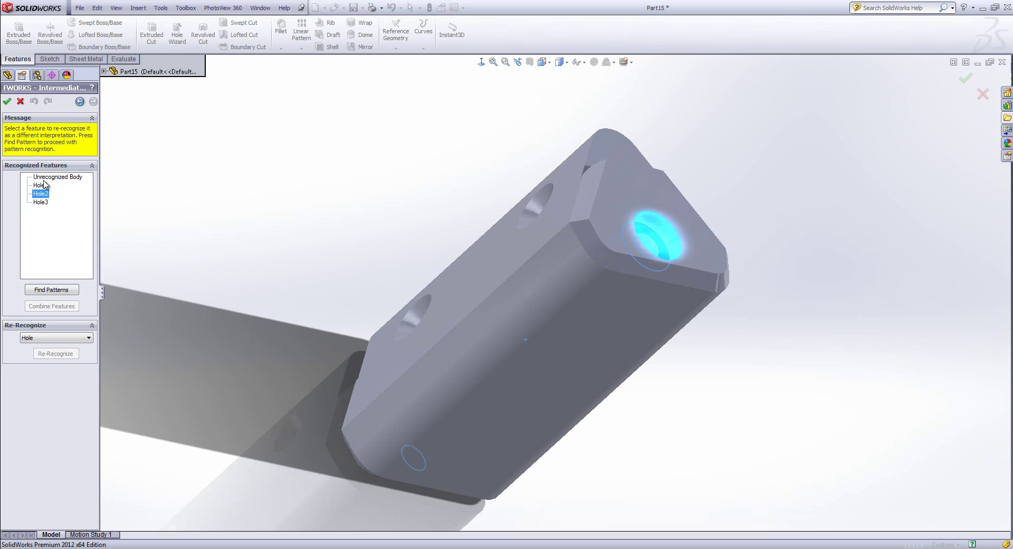
left_click(42, 202)
left_click(42, 185)
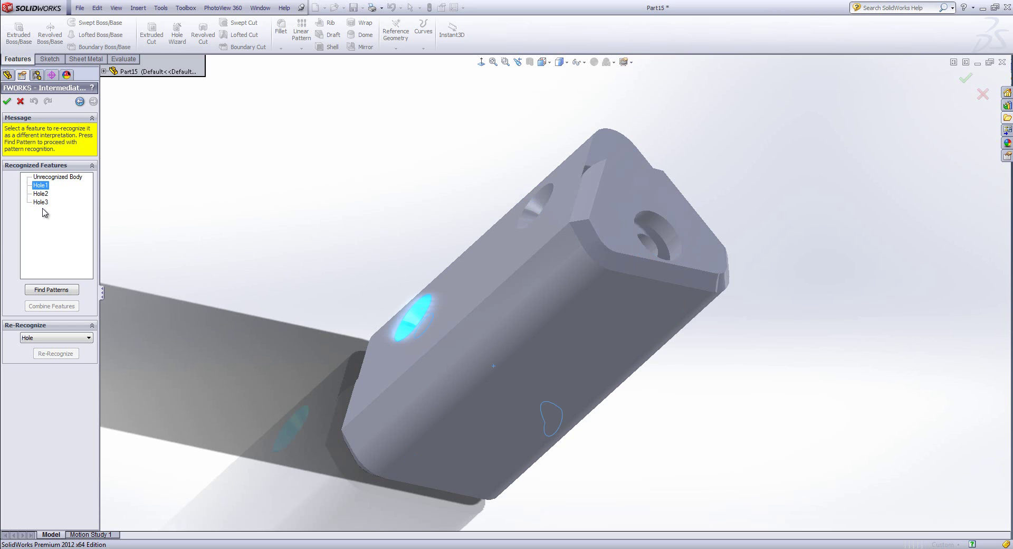
left_click(41, 194)
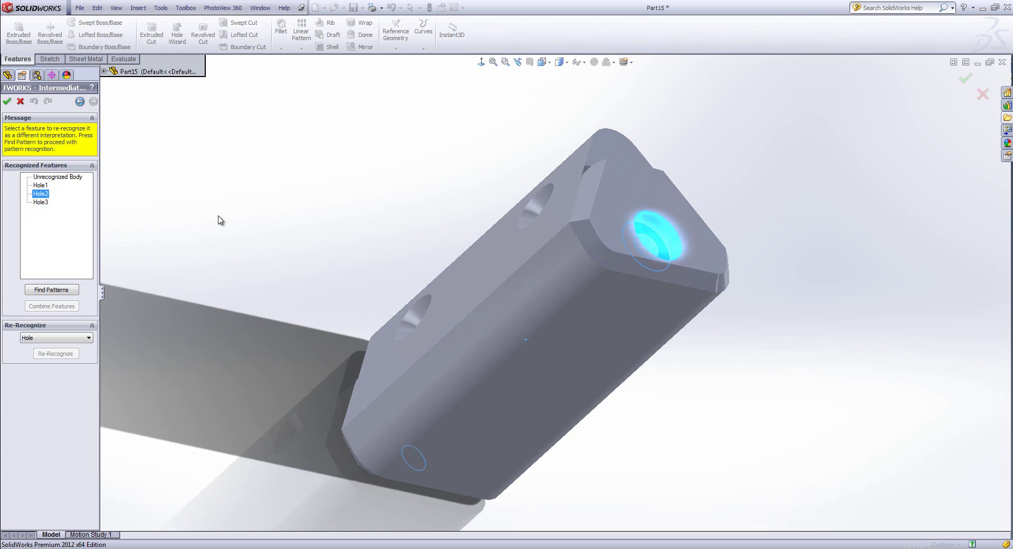
left_click(76, 177)
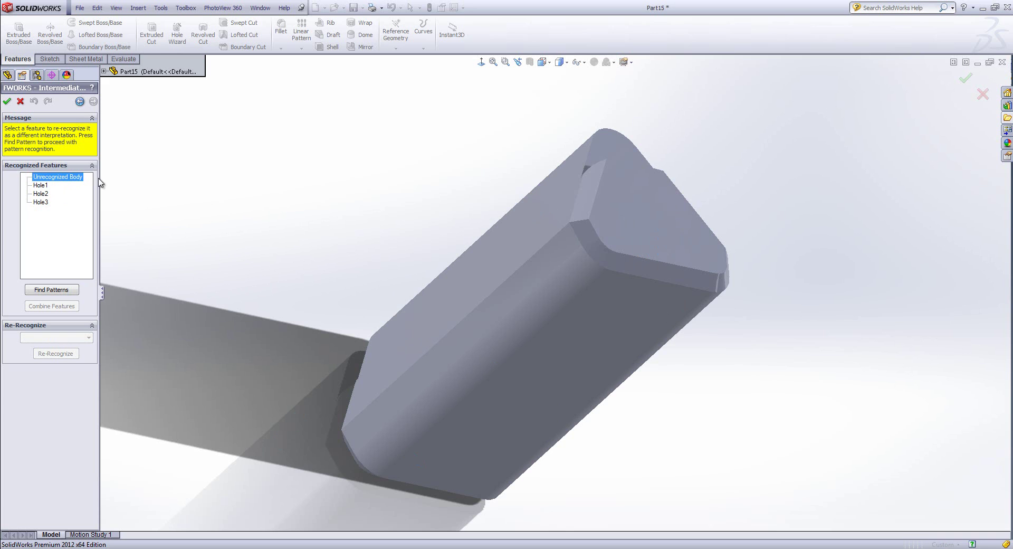
Continue recognition on the remaining imported body with extrudes, drafts, revolves, fillets/chamfers and ribs enabled again
left_click(80, 102)
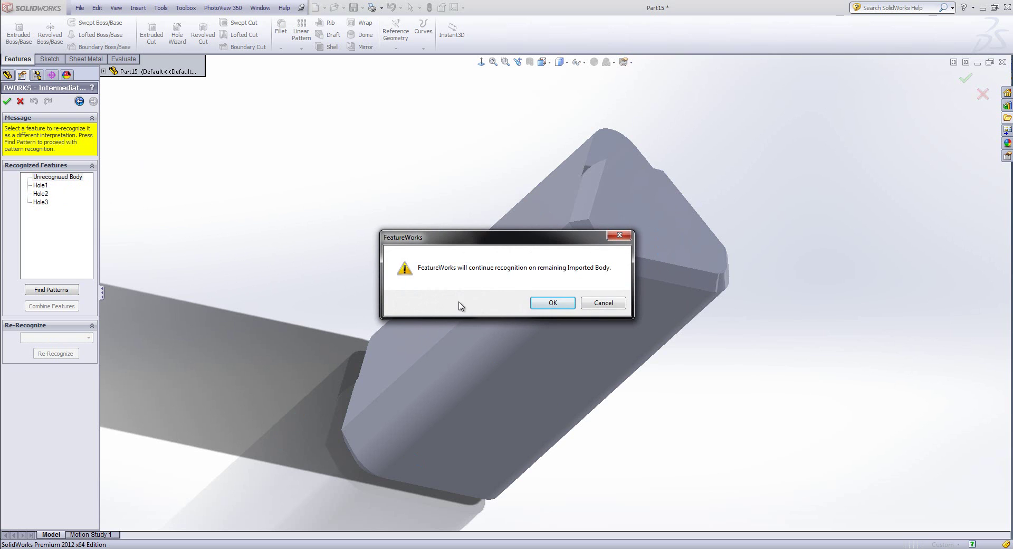
left_click(553, 303)
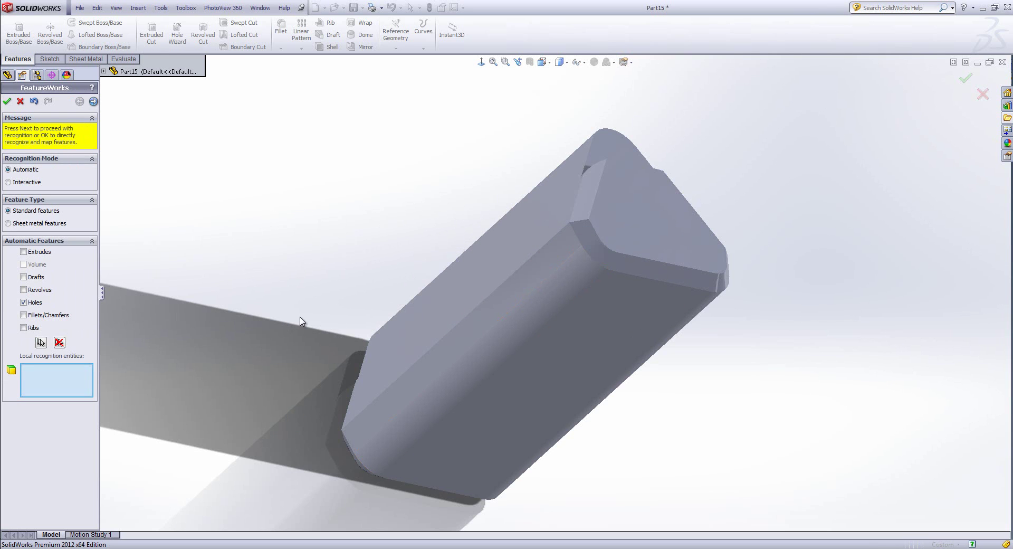
left_click(28, 252)
left_click(33, 280)
left_click(37, 291)
left_click(42, 316)
left_click(23, 328)
left_click(94, 101)
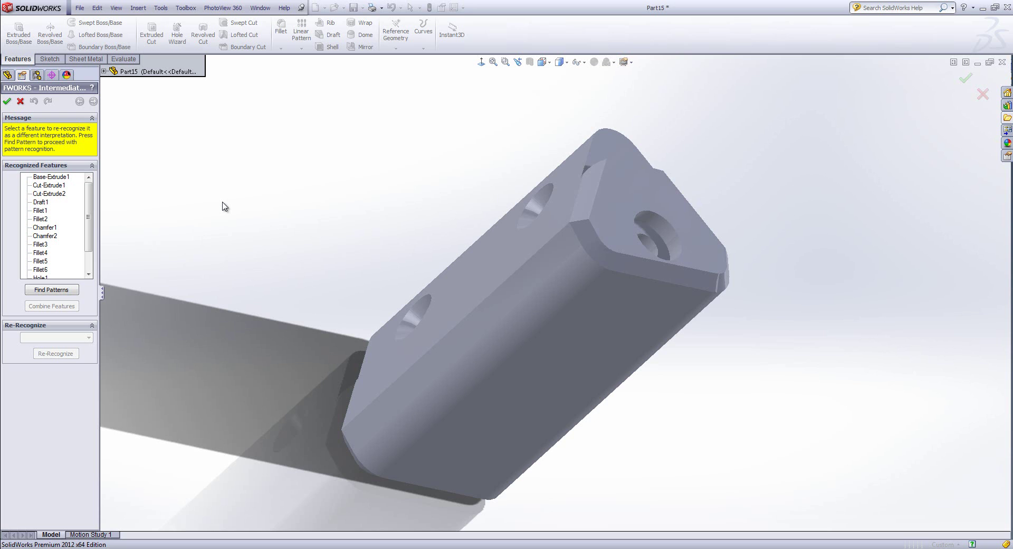
Examine Base-Extrude1 and the two cut extrudes, and start pattern recognition with Cut-Extrude1 and Cut-Extrude2 selected
left_click(58, 177)
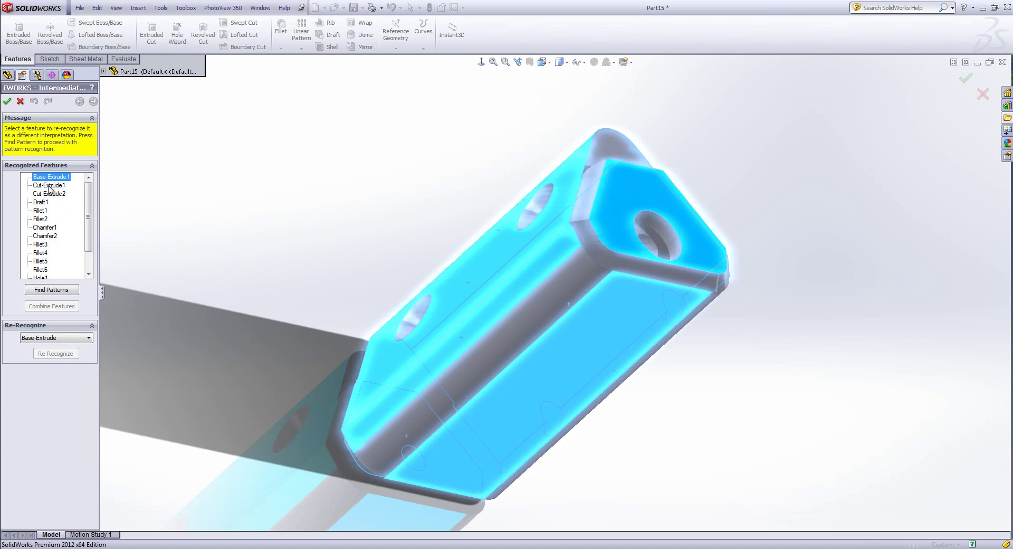
left_click(48, 194)
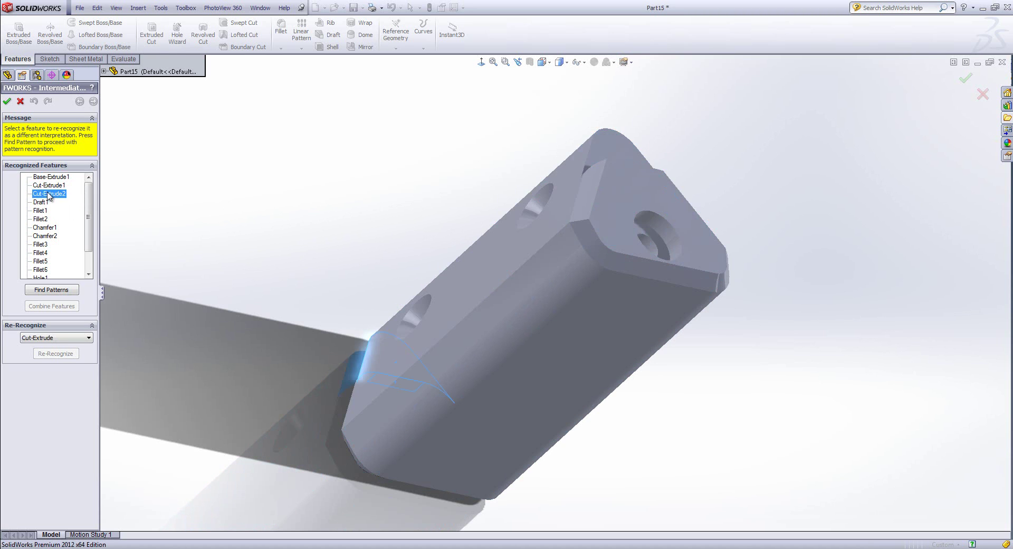
left_click(49, 185)
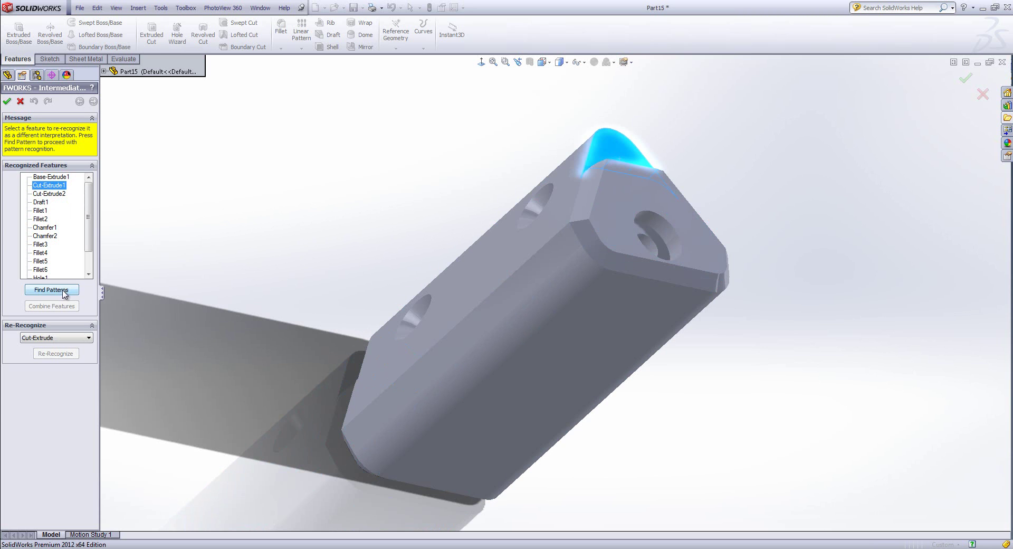
left_click(49, 194, "ctrl")
left_click(51, 290)
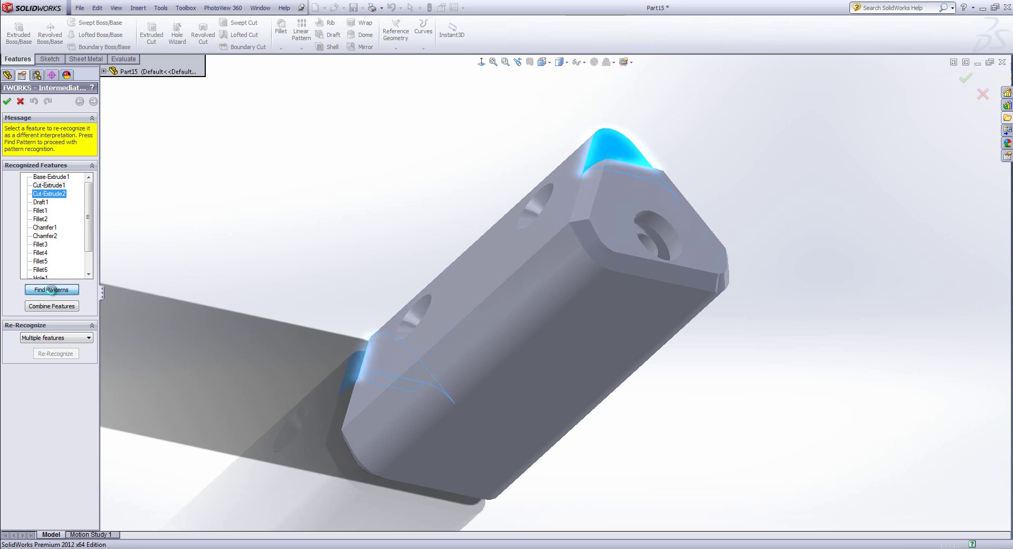
Recognize a mirror pattern with Cut-Extrude1 as seed and Cut-Extrude2 as mirror feature, and inspect the resulting mirror entry
left_click(14, 262)
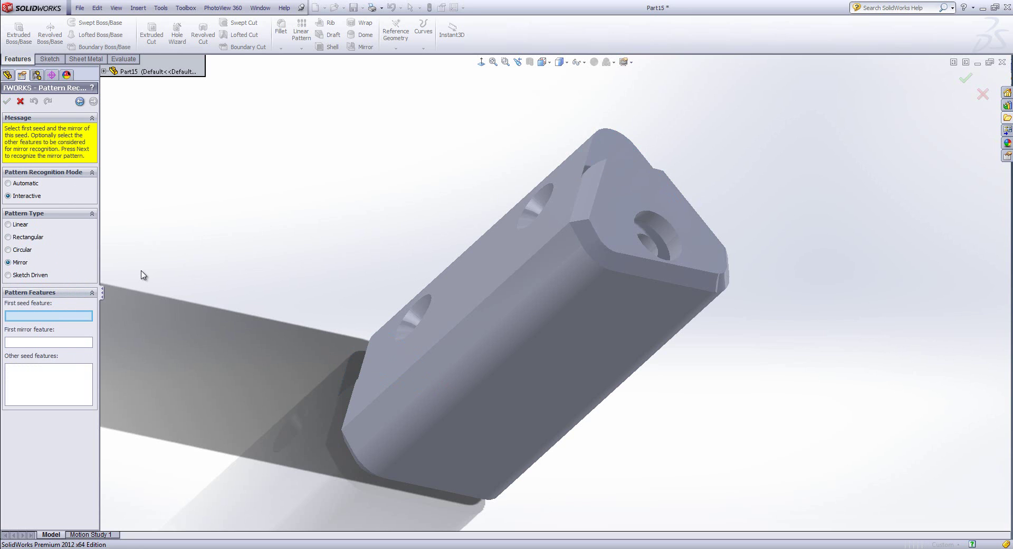
left_click(632, 154)
middle_click_drag(403, 233, 406, 328)
left_click(406, 328)
middle_click_drag(459, 233, 333, 263)
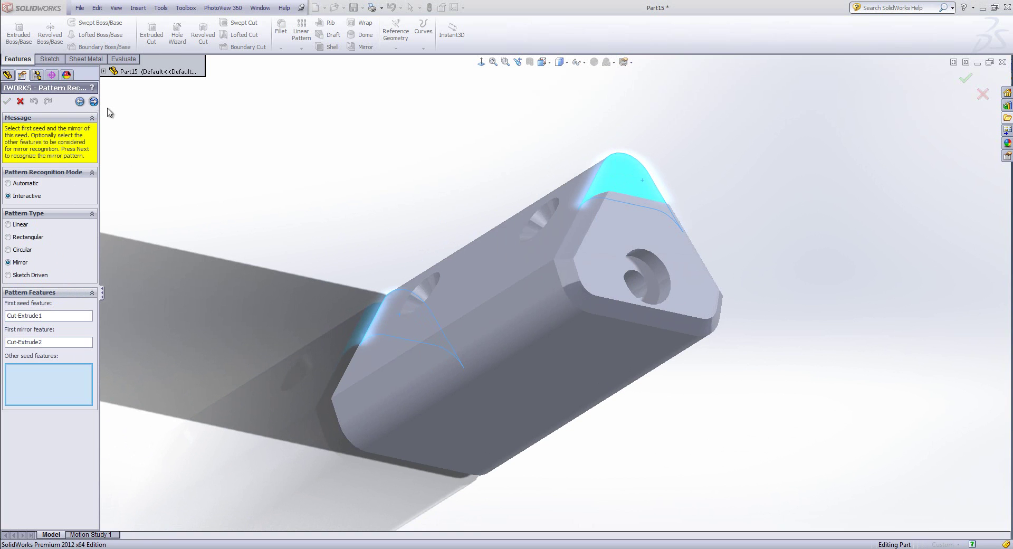
left_click(93, 102)
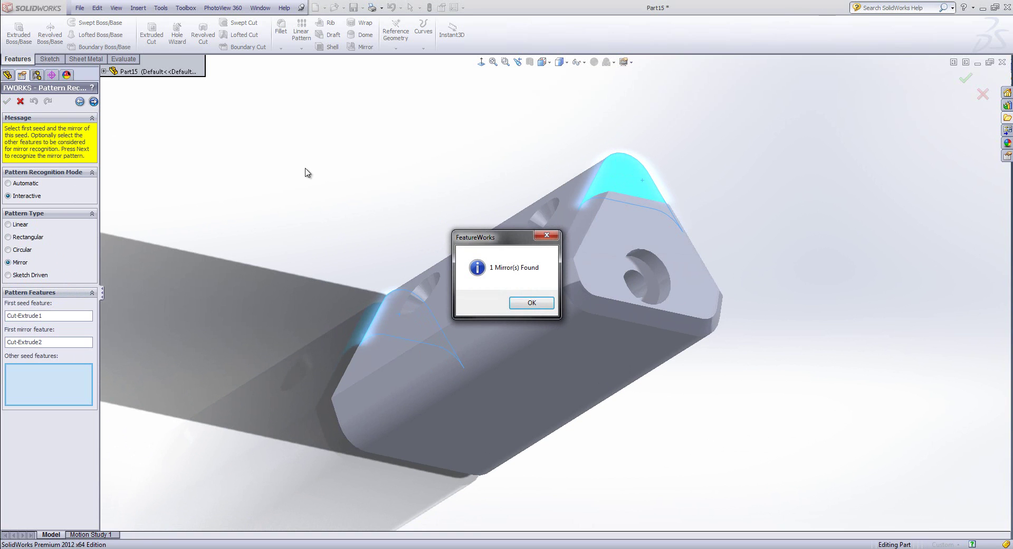
left_click(532, 303)
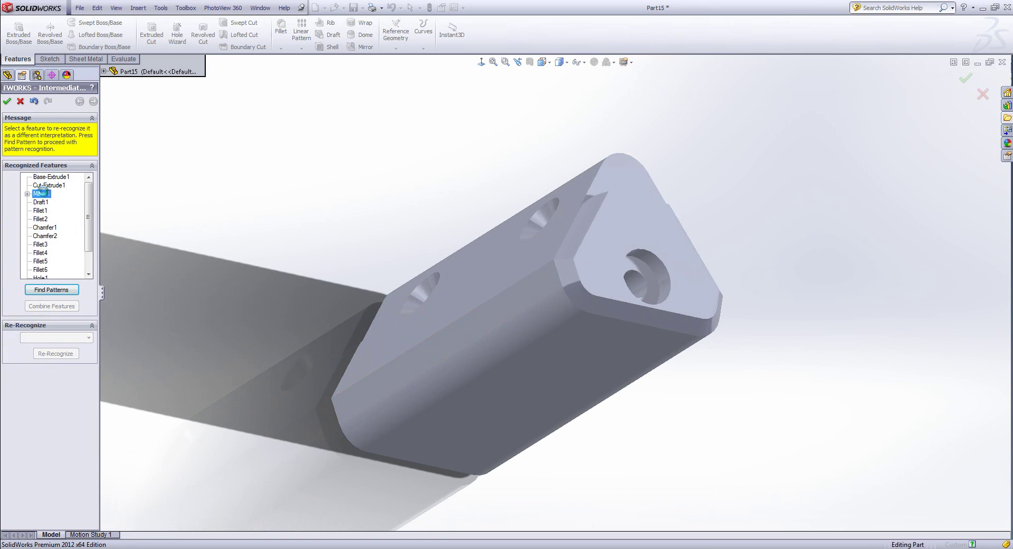
left_click(41, 194)
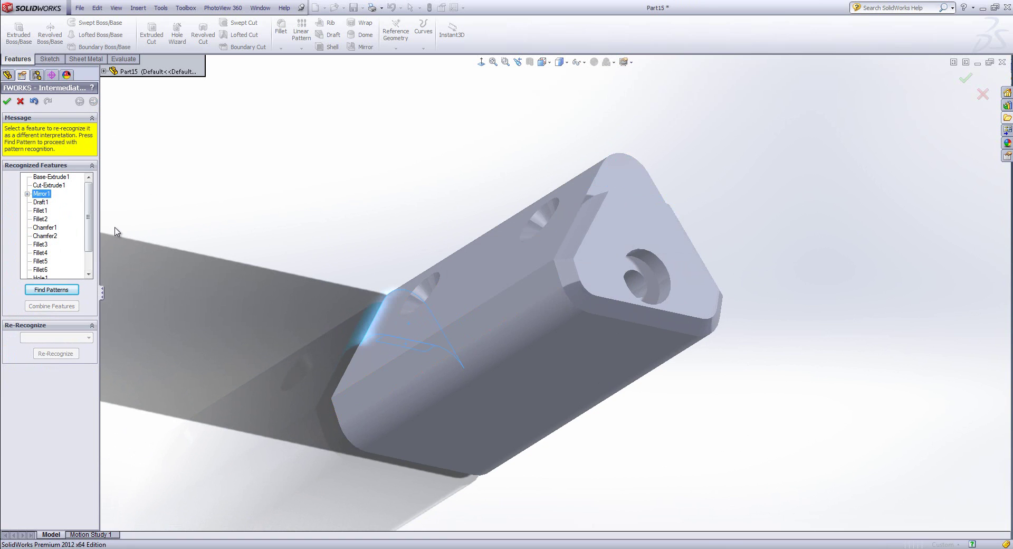
left_click(27, 193)
left_click(27, 194)
Combine recognized features Fillet1 and Fillet2 into one fillet, and Chamfer1 and Chamfer2 into one chamfer
left_click(42, 211)
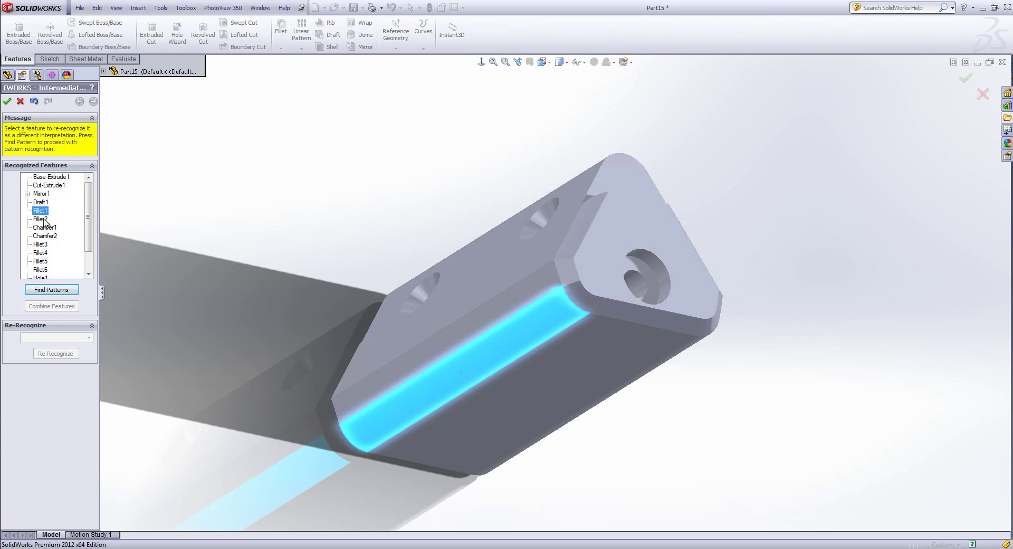
left_click(44, 219, "ctrl")
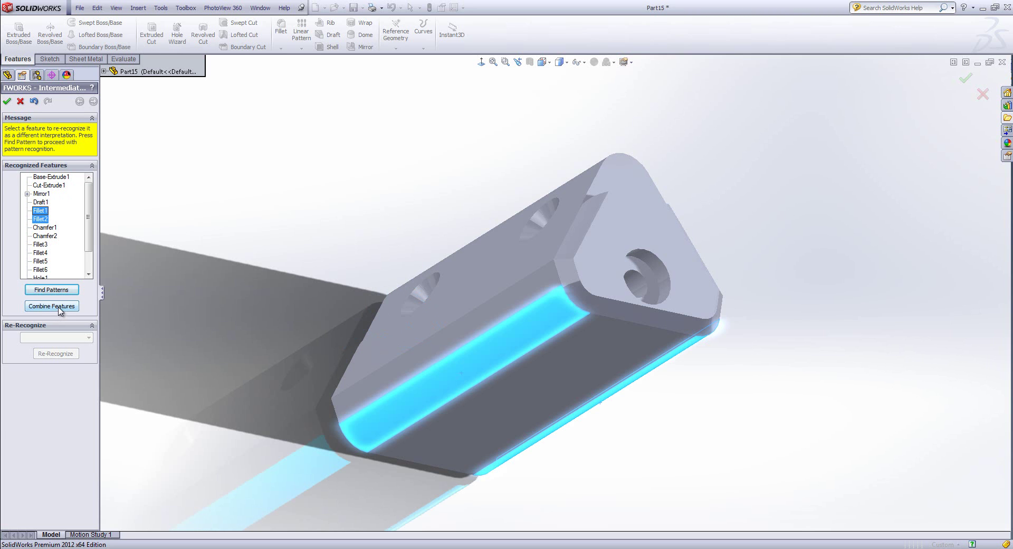
left_click(59, 306)
left_click(45, 219)
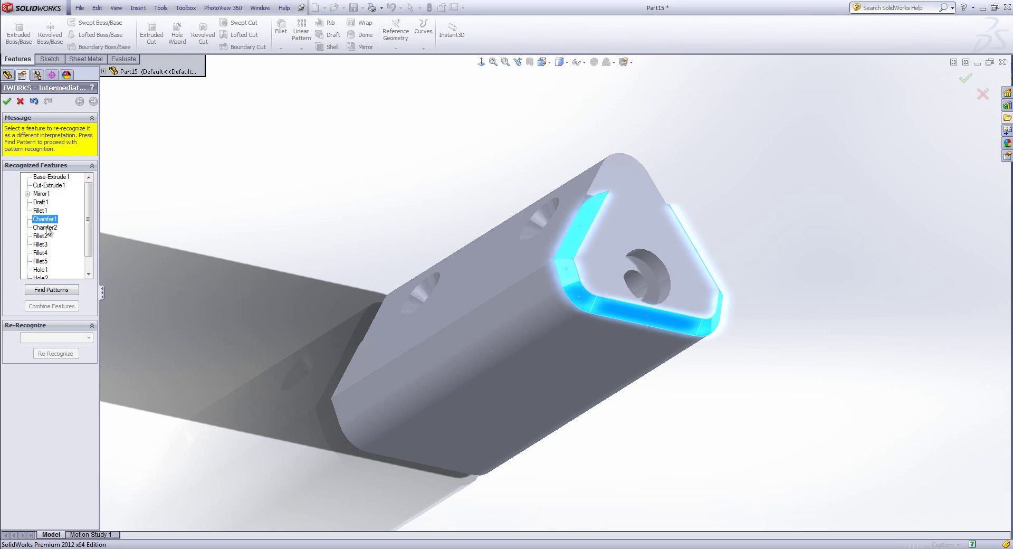
left_click(47, 228, "ctrl")
left_click(71, 307)
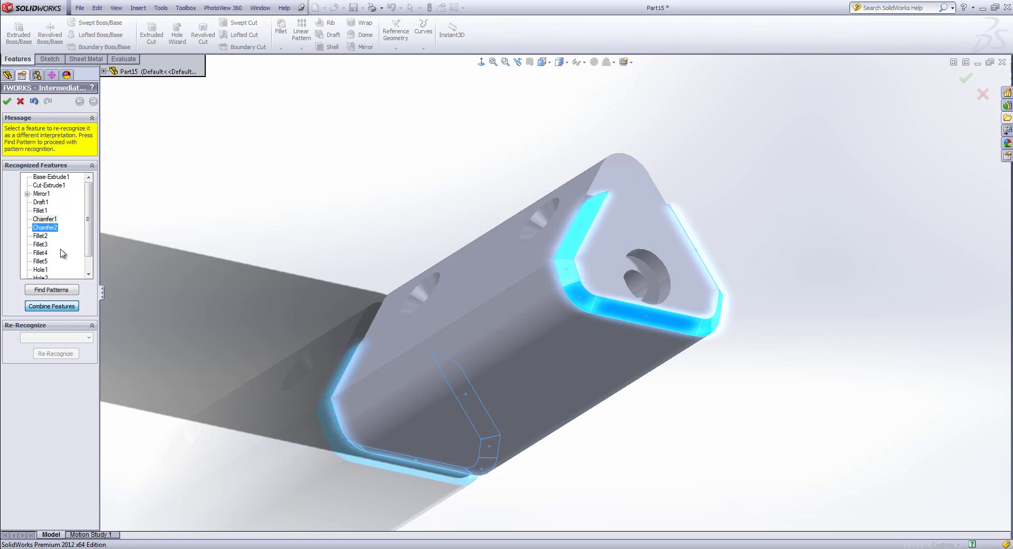
Combine the remaining small fillets Fillet2 through Fillet5 into a single feature
left_click(41, 228)
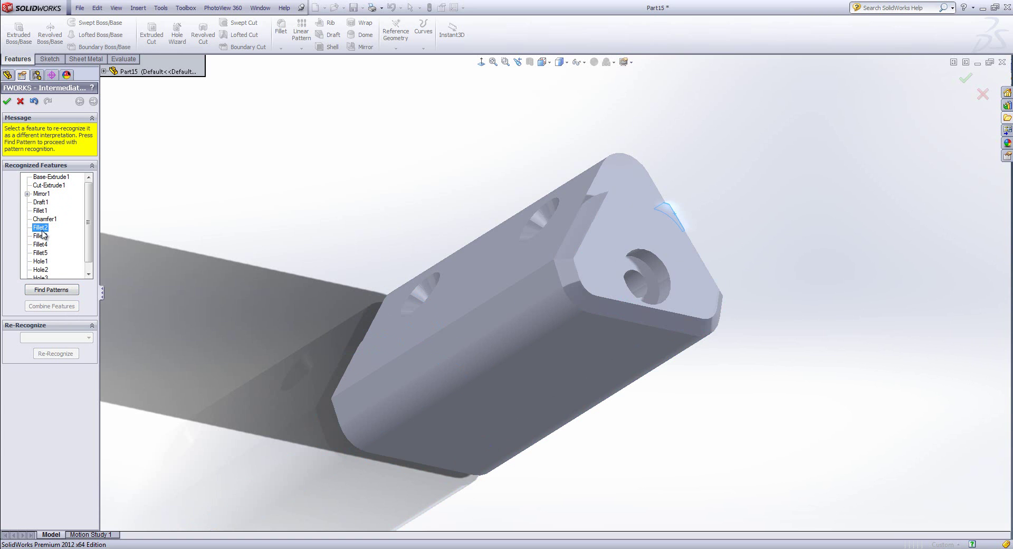
left_click(42, 252, "shift")
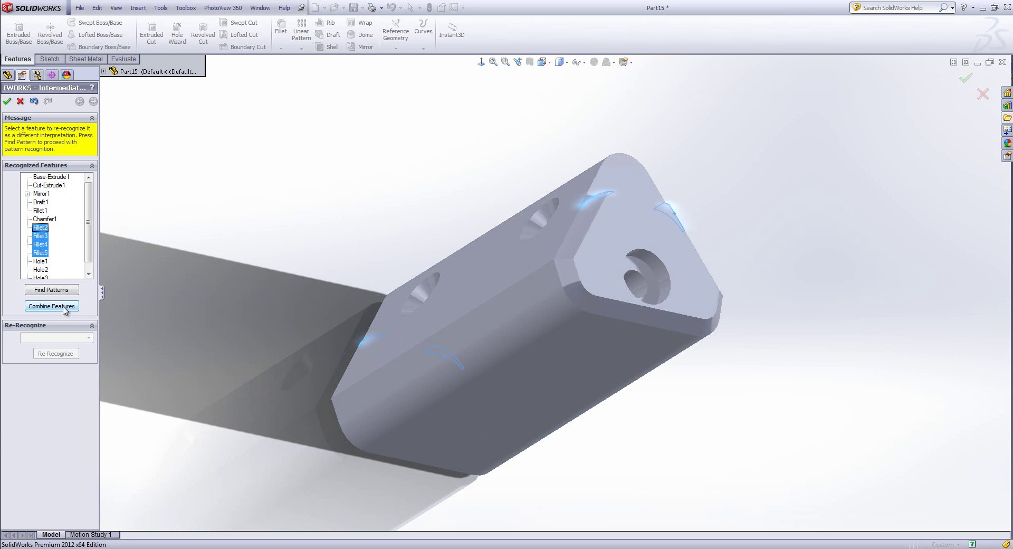
left_click(64, 308)
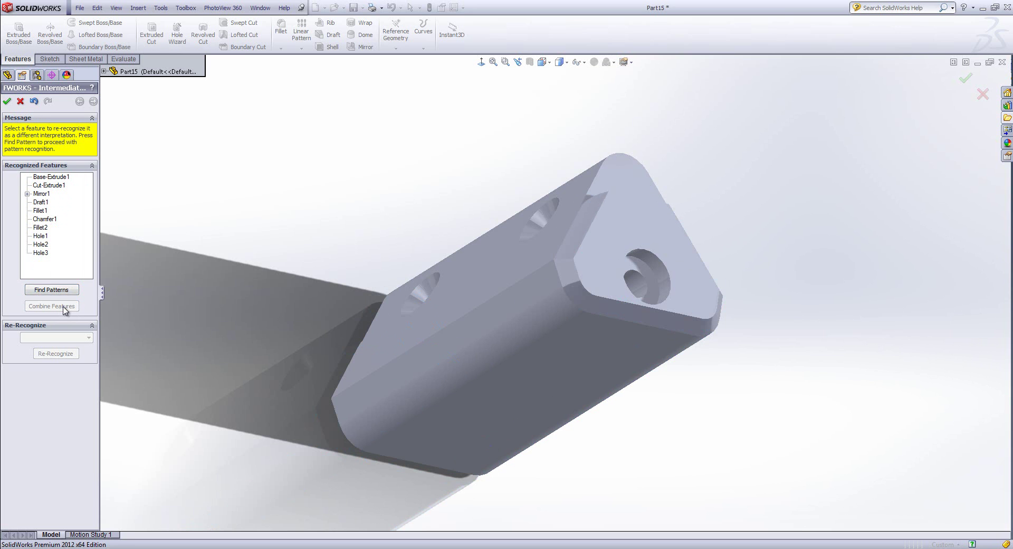
Examine the recognized Hole1 and Hole3 on the model's angled face
left_click(43, 237)
middle_click_drag(502, 250, 563, 267)
scroll(562, 267, "down", 1)
left_click(40, 253)
left_click(40, 236)
left_click(182, 226)
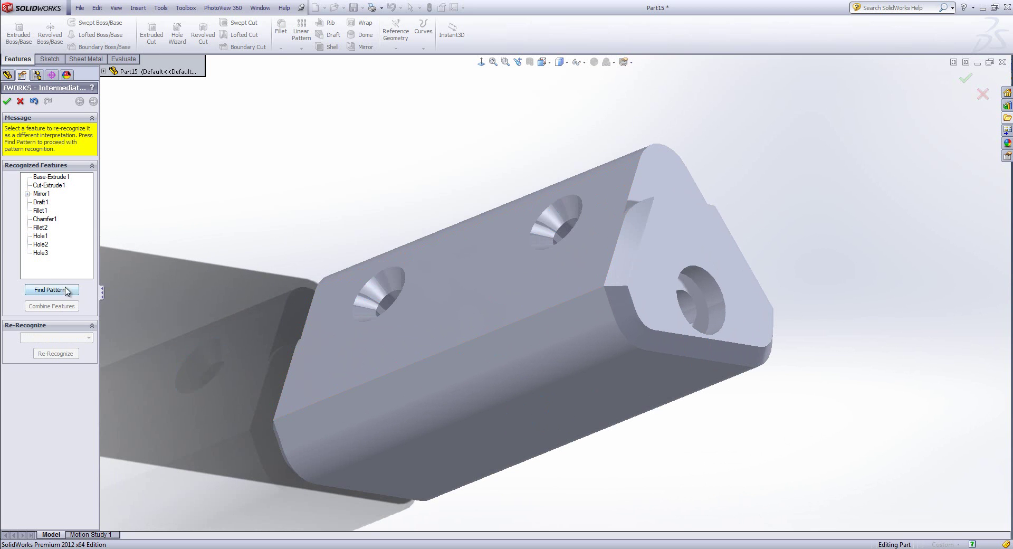
Recognize a linear pattern interactively from Hole1 and Hole3, and create all recognized features in the part
left_click(44, 237)
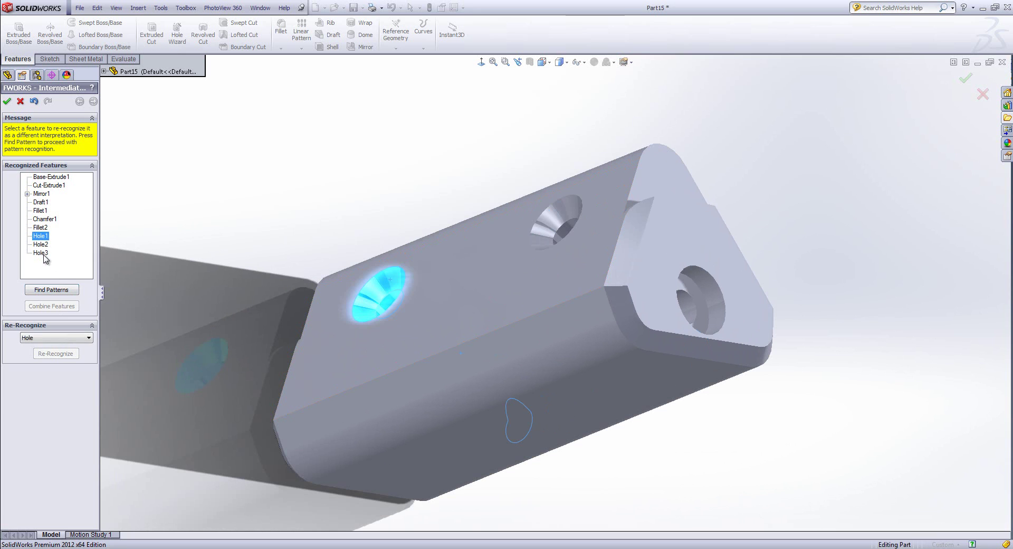
left_click(45, 253, "ctrl")
left_click(57, 289)
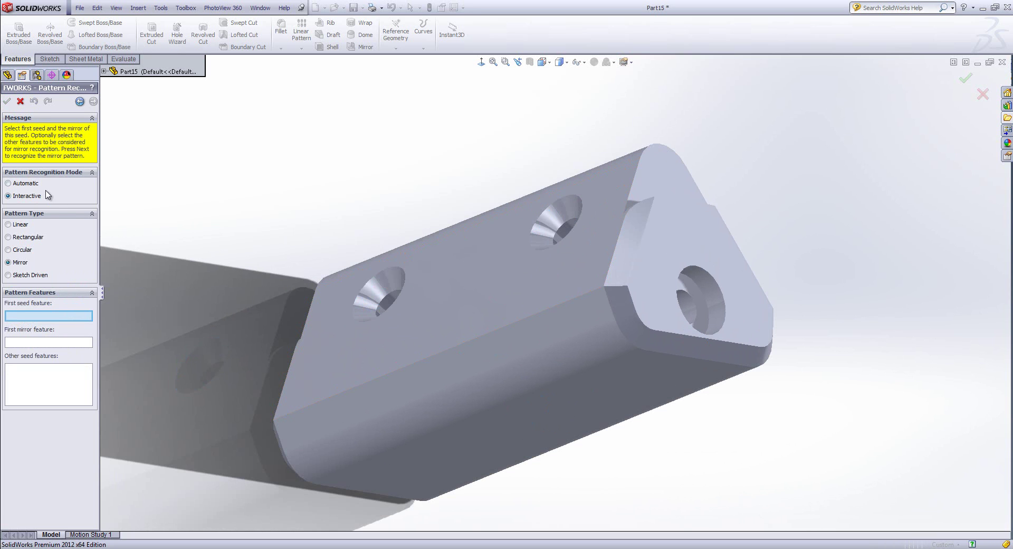
left_click(8, 224)
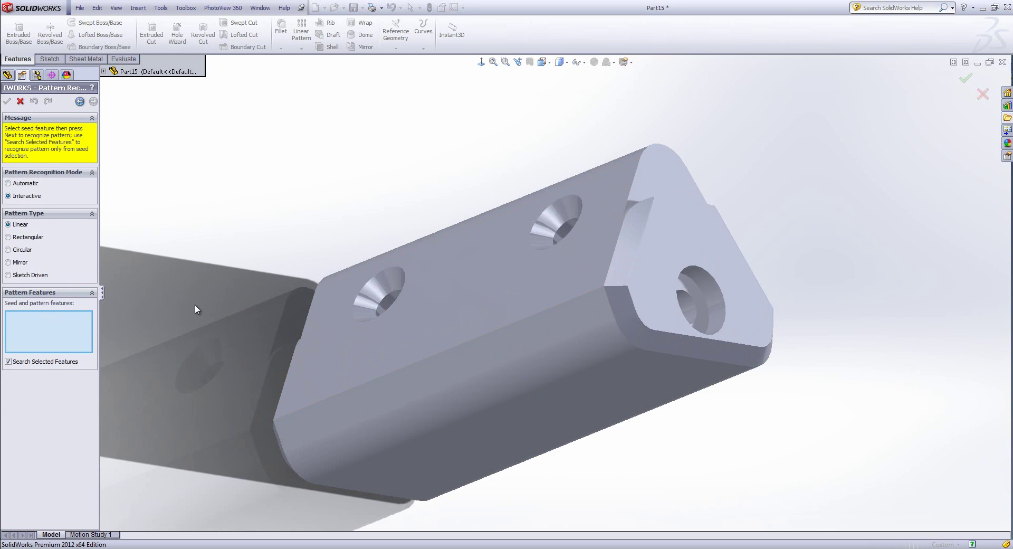
left_click(379, 286)
left_click(552, 217)
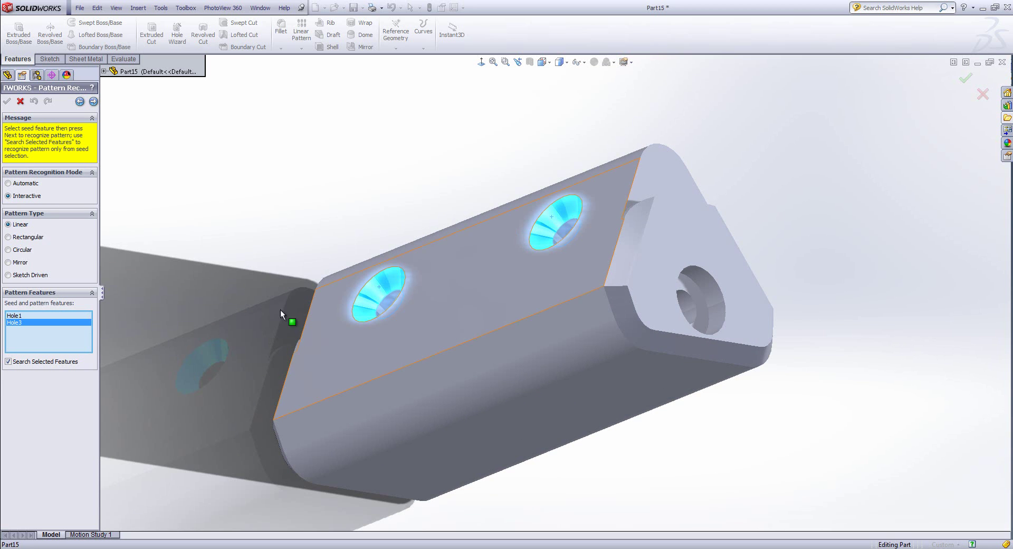
left_click(93, 101)
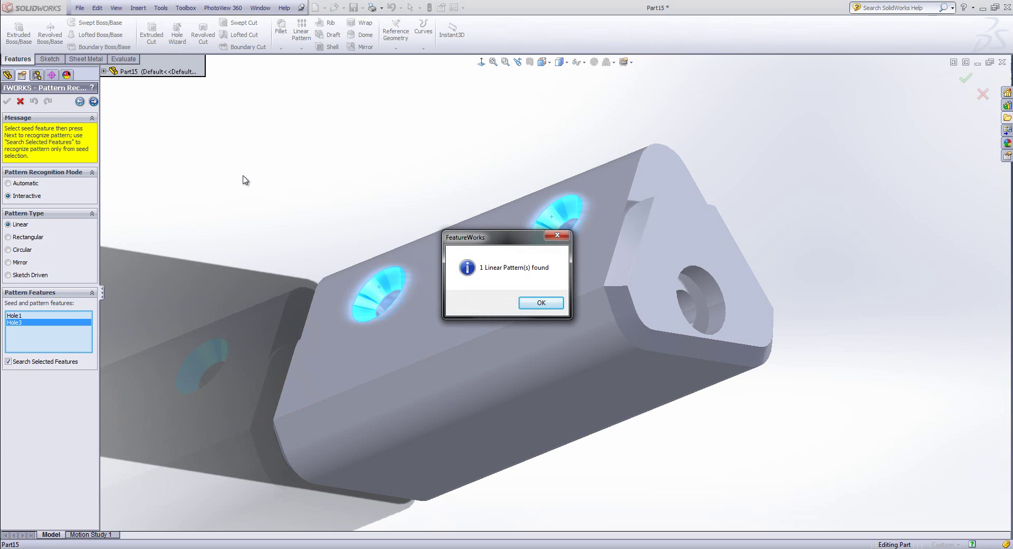
left_click(553, 301)
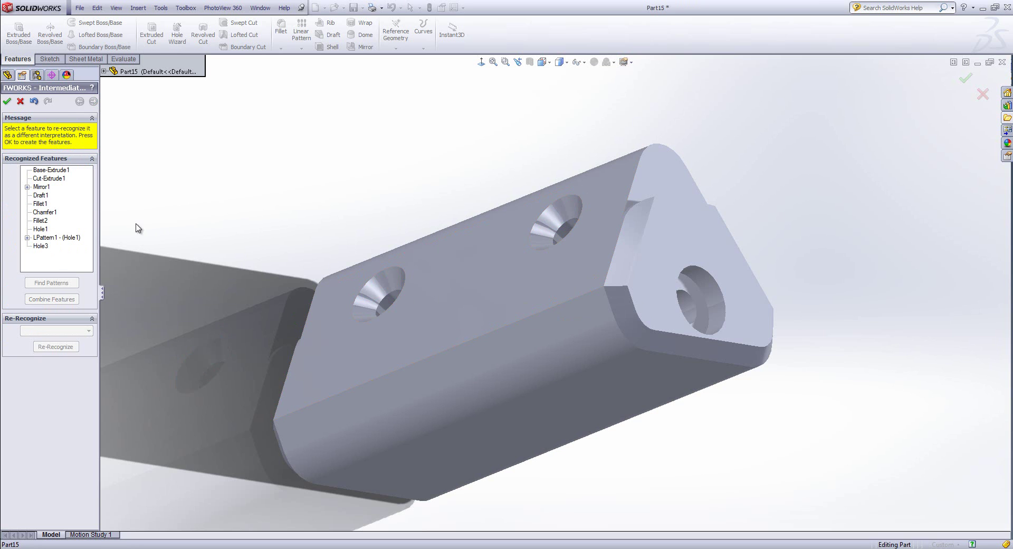
left_click(7, 101)
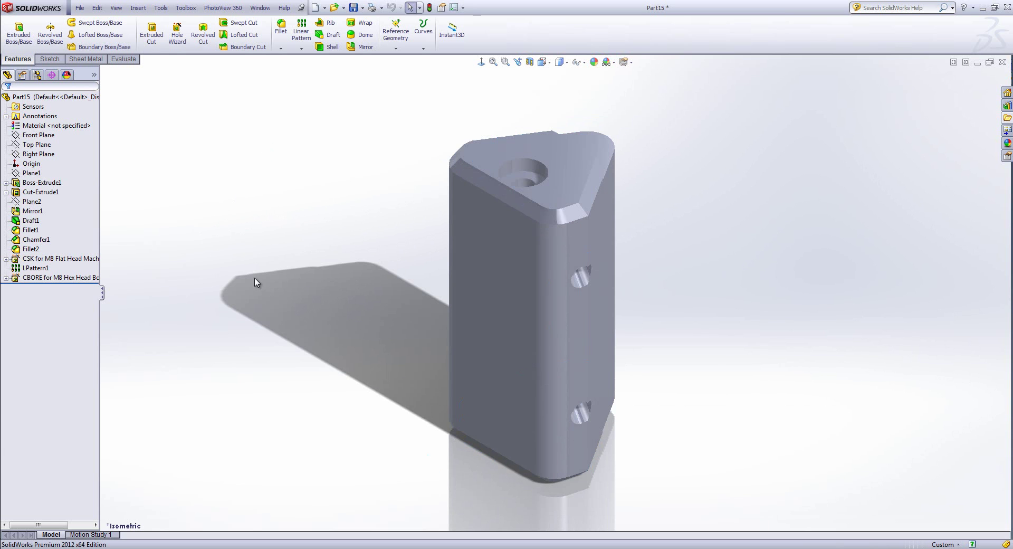
Roll the feature history back to just after Boss-Extrude1 and examine the base body
left_click_drag(93, 285, 87, 187)
mouse_move(414, 274)
middle_mouse_down()
mouse_move(433, 299)
mouse_move(398, 264)
middle_mouse_up()
scroll(639, 255, "down", 2)
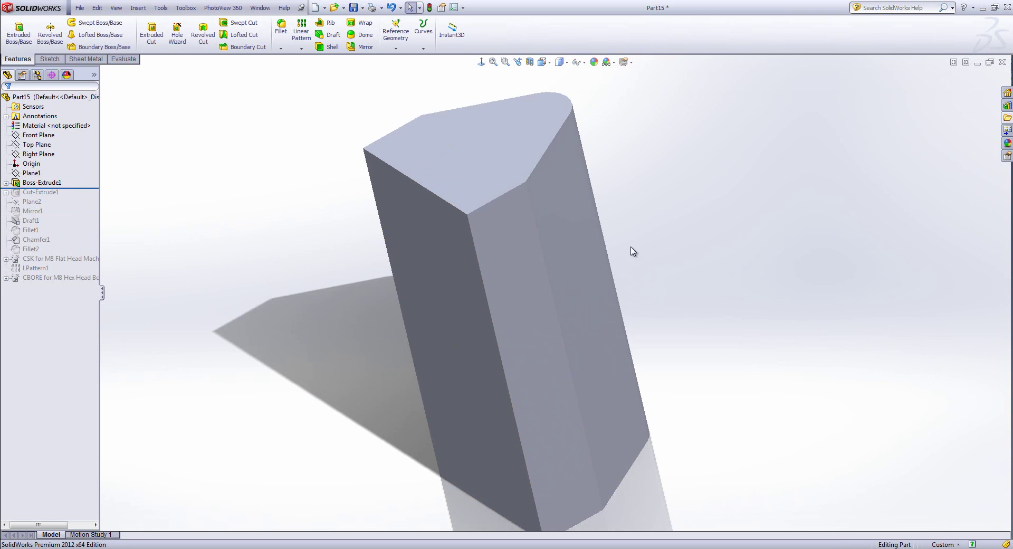
Roll the history forward past Mirror1, Draft1 and Fillet1 in stages, examining the model at each stage
left_click_drag(79, 188, 80, 217)
middle_click_drag(282, 258, 248, 224)
left_click_drag(75, 216, 74, 226)
middle_click_drag(200, 254, 258, 289)
left_click_drag(74, 227, 80, 238)
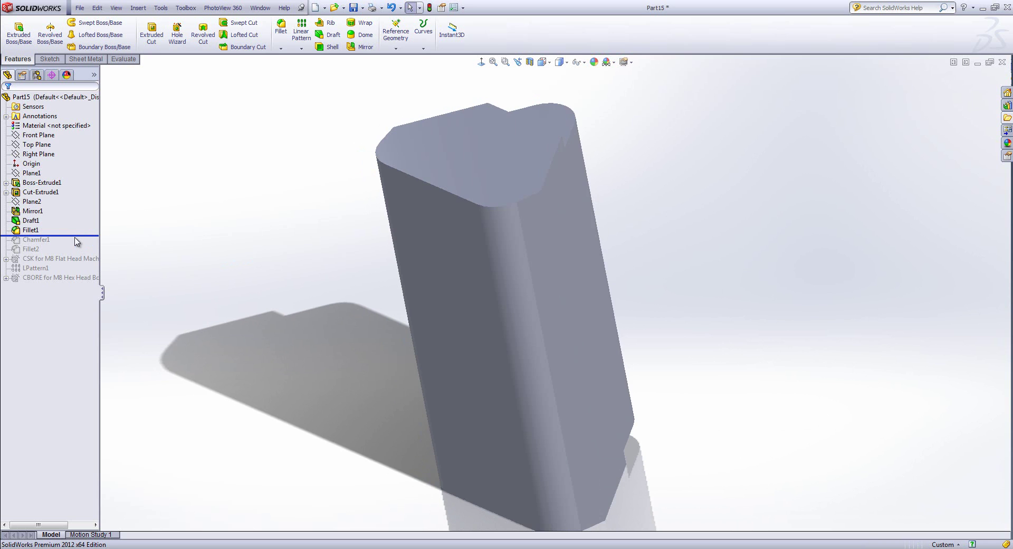
Roll the history forward past Chamfer1 and Fillet2 and inspect the small fillet face beside the end cut
left_click_drag(79, 236, 82, 255)
middle_click_drag(200, 216, 404, 175)
scroll(432, 192, "up", 3)
left_click(432, 196)
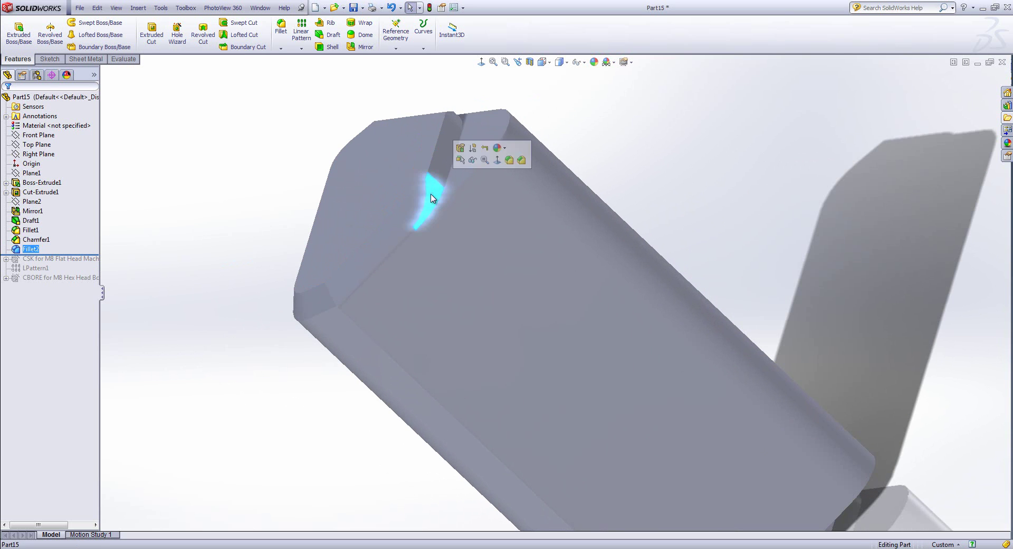
left_click(175, 224)
Roll the history forward past the M8 flat head countersink and examine that hole on the model
left_click_drag(83, 254, 83, 262)
middle_click_drag(352, 166, 404, 148)
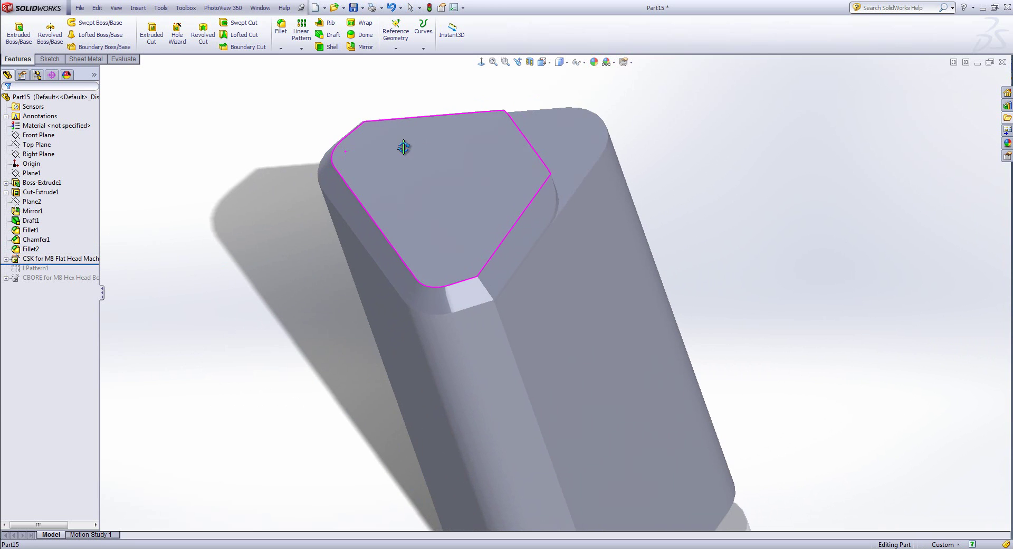
scroll(470, 248, "up", 5)
middle_click_drag(619, 403, 351, 292)
scroll(564, 343, "down", 5)
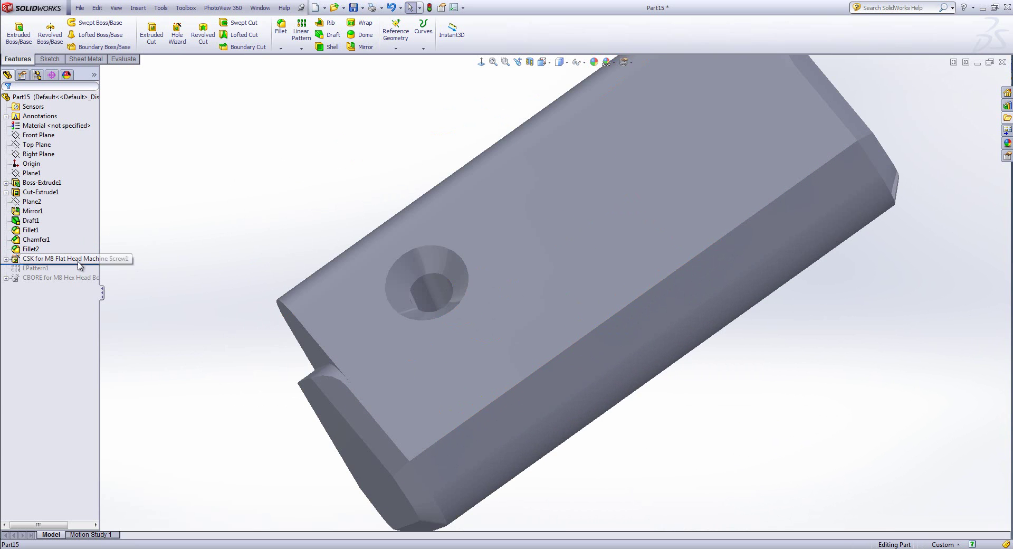
Roll the history forward to the end and review the complete part, including from the right view
left_click_drag(80, 264, 80, 283)
middle_click_drag(256, 284, 532, 189)
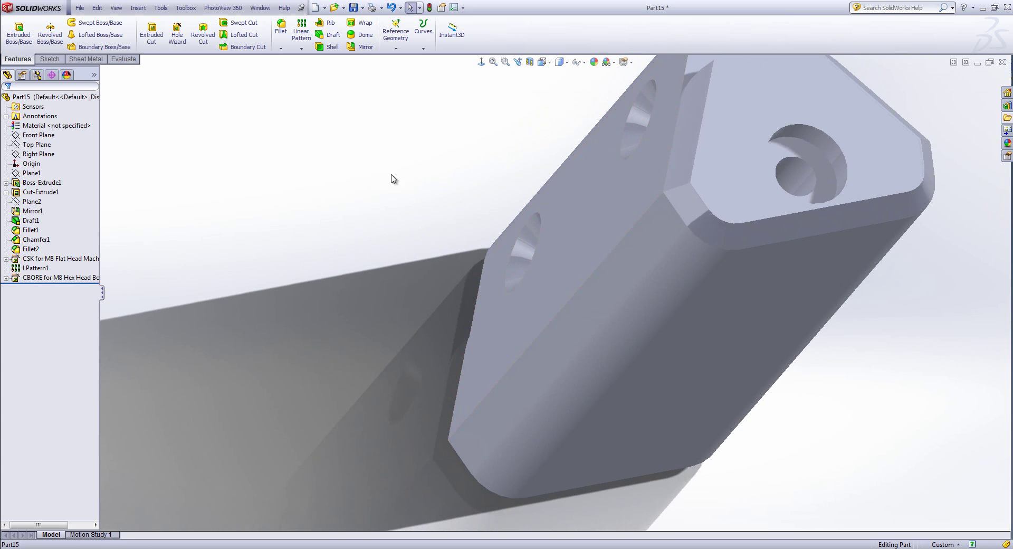
middle_click_drag(391, 178, 494, 137)
key("ctrl+4")
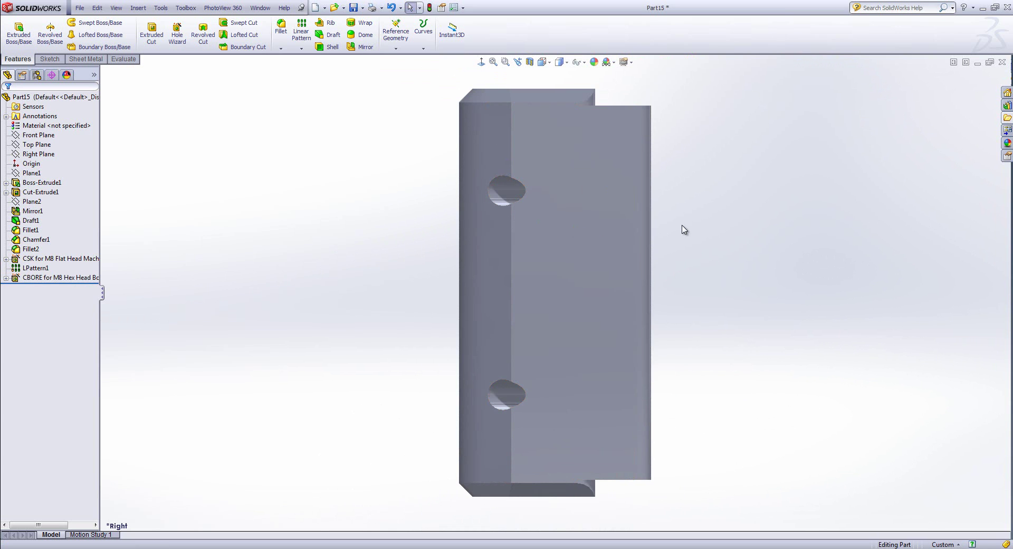
middle_click_drag(684, 229, 684, 330)
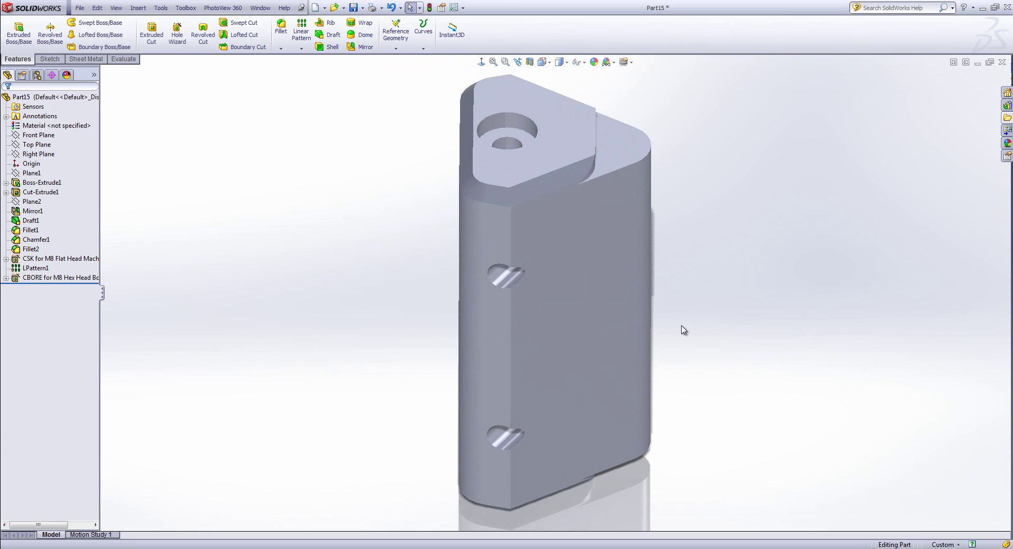
Close the recognized part and the imported Featureworks 1 part without saving either
left_click(1002, 61)
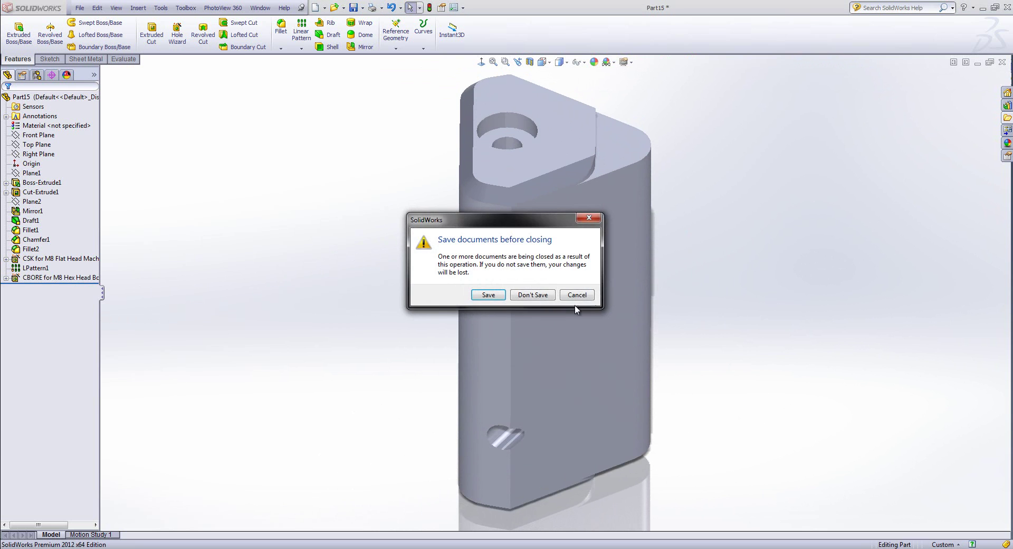
left_click(550, 299)
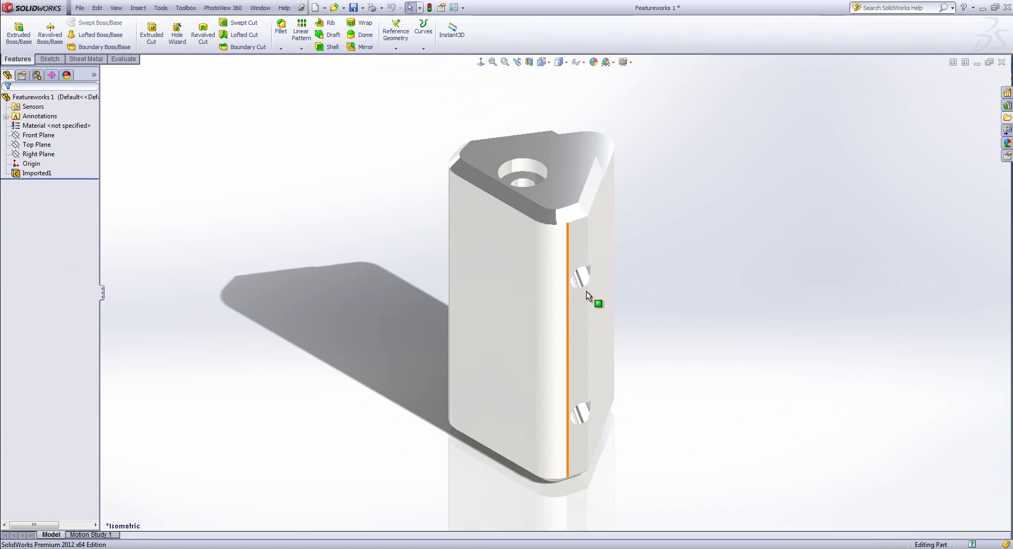
left_click(1002, 61)
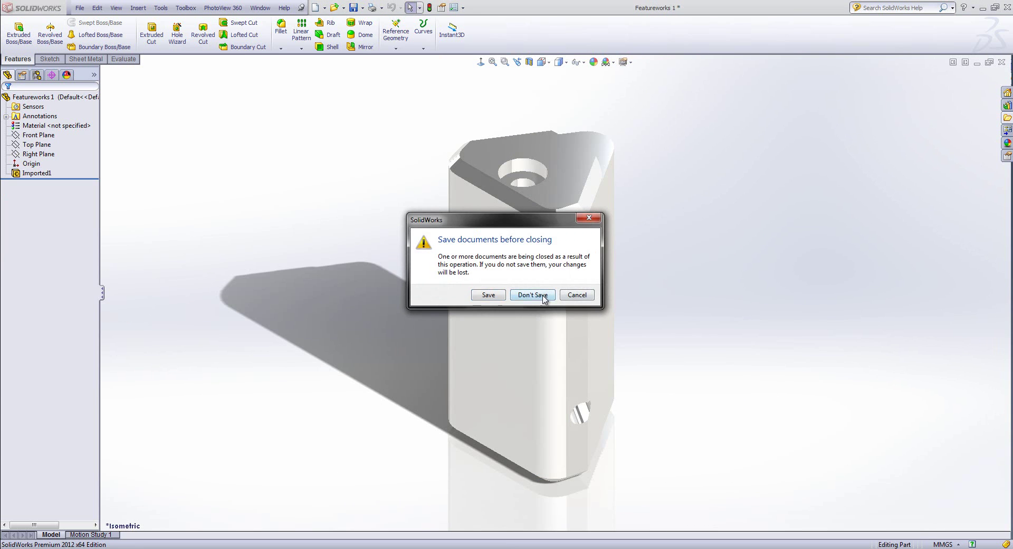
left_click(549, 299)
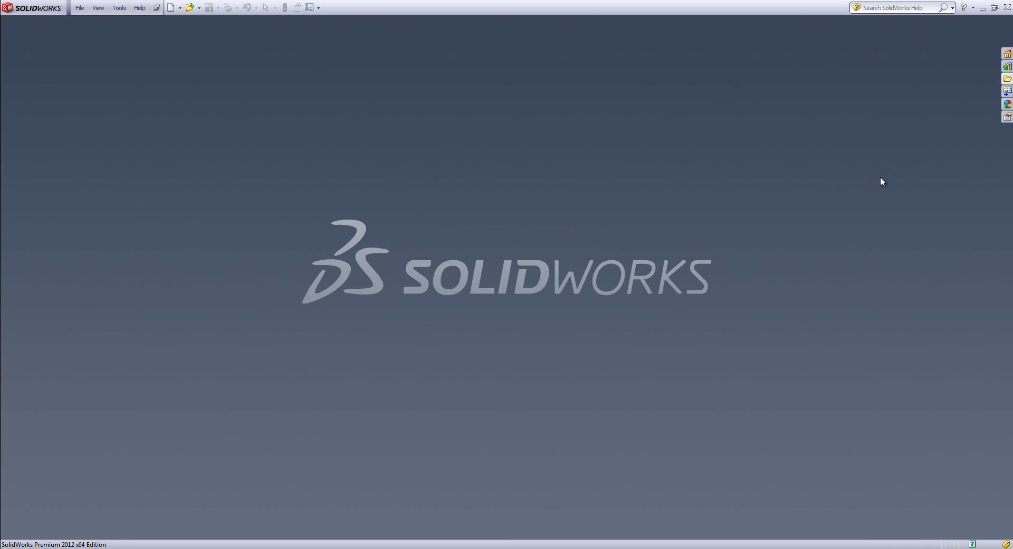
Open Featureworks 2.STEP from the Webinar folder and run Import Diagnostics on it
left_click(1007, 78)
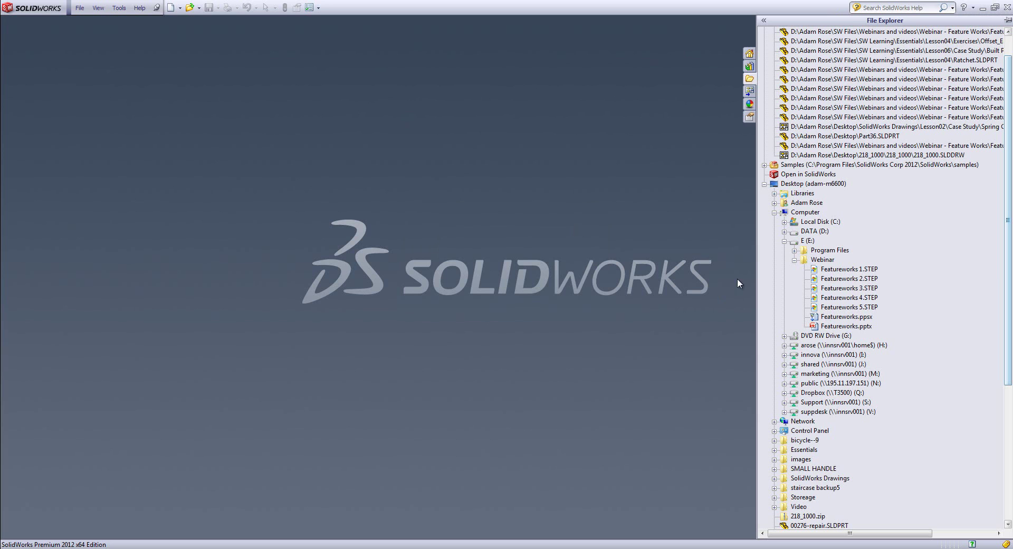
left_click(863, 278)
left_click_drag(862, 281, 479, 237)
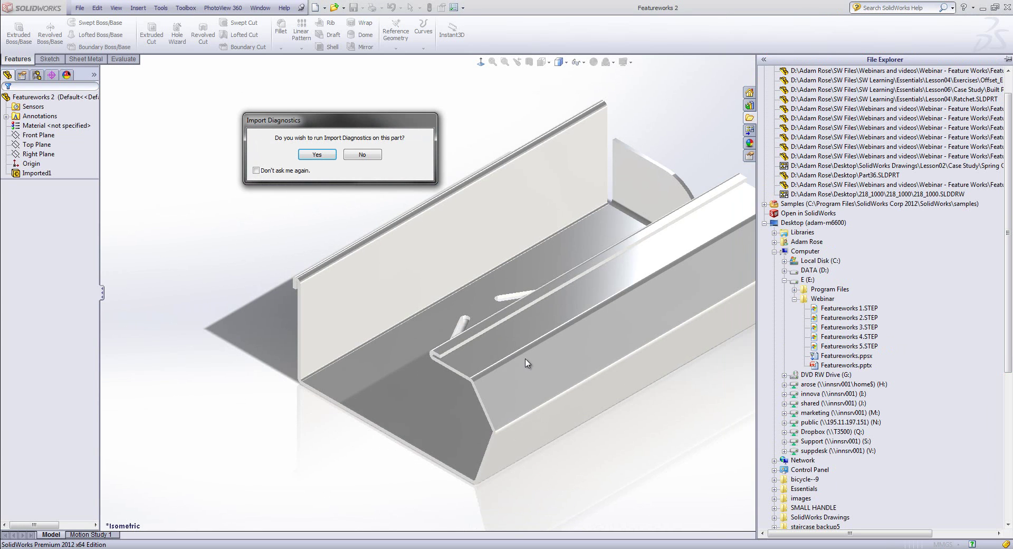
left_click(326, 158)
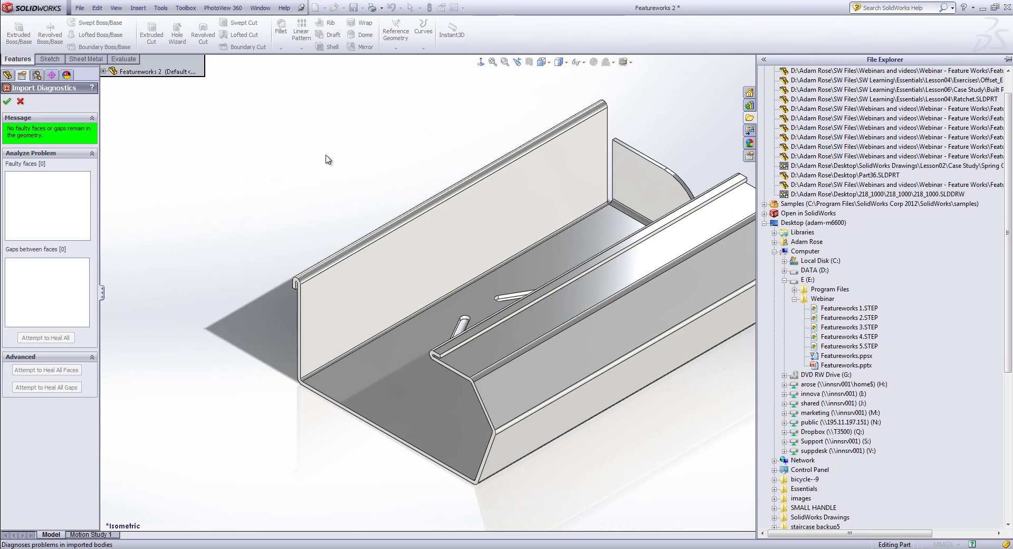
left_click(7, 101)
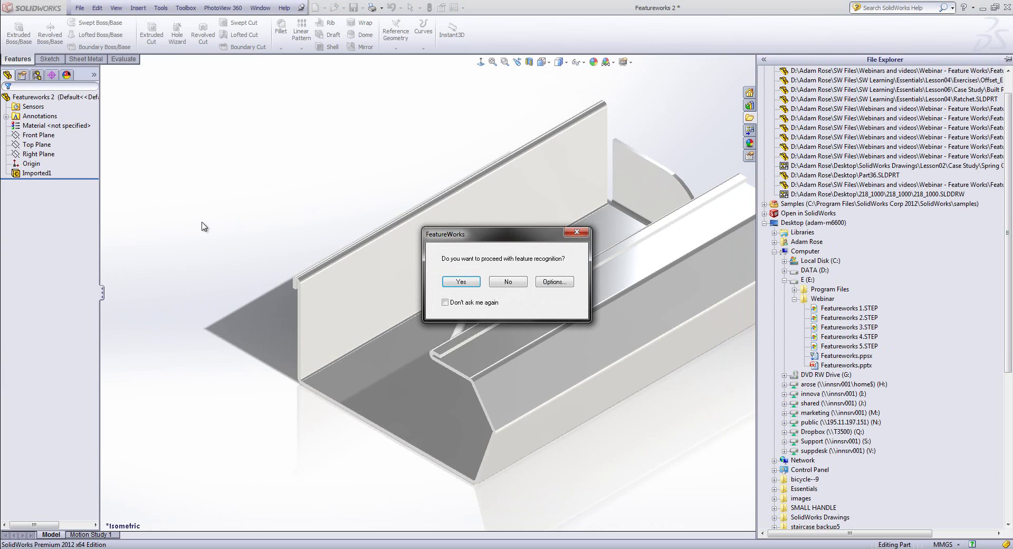
Start feature recognition on the imported part in interactive mode for sheet metal features
left_click(461, 281)
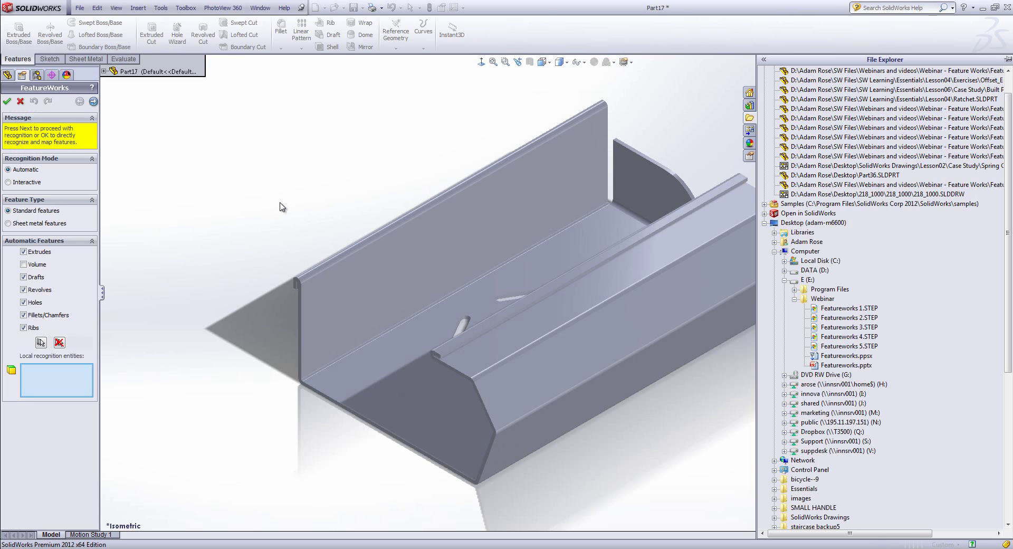
left_click(46, 223)
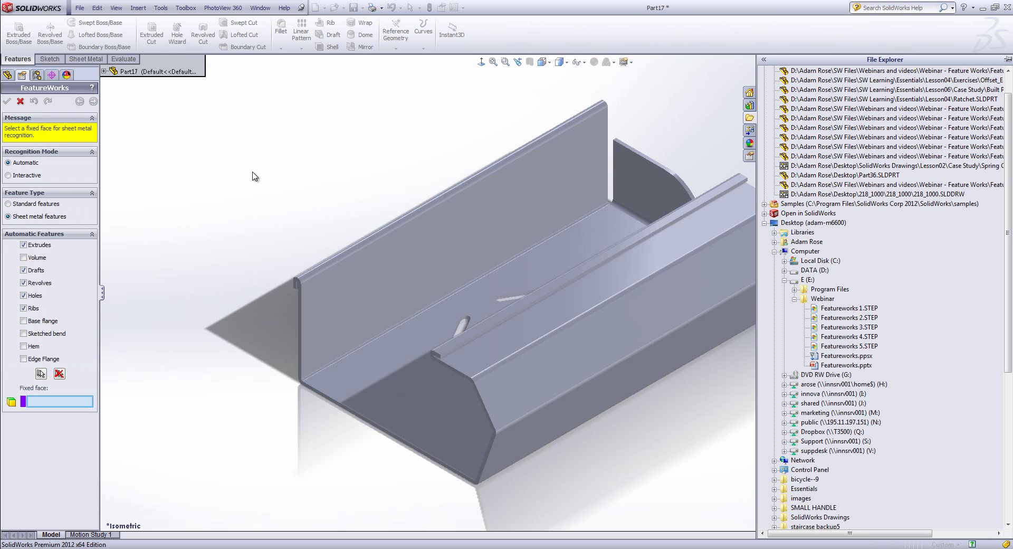
left_click(29, 175)
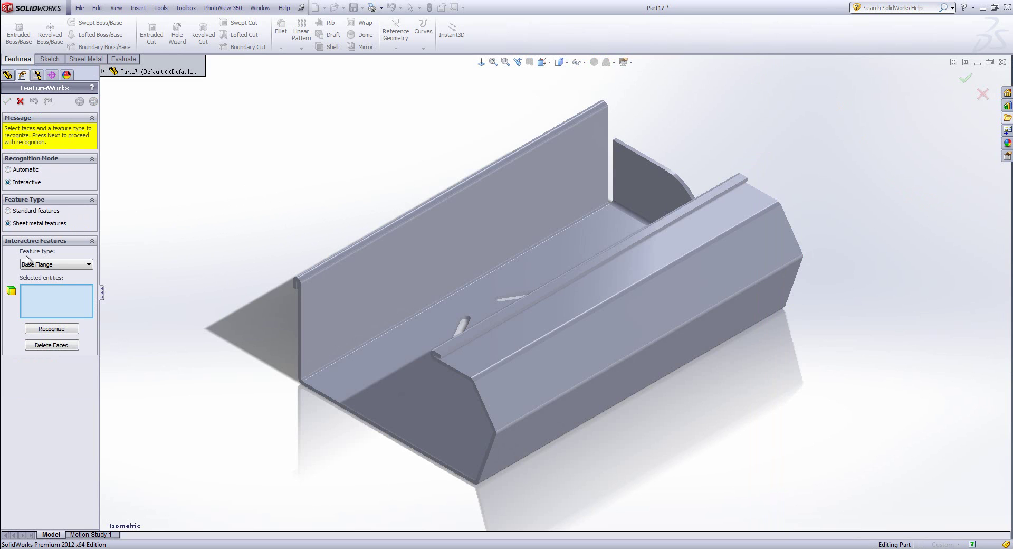
left_click(64, 266)
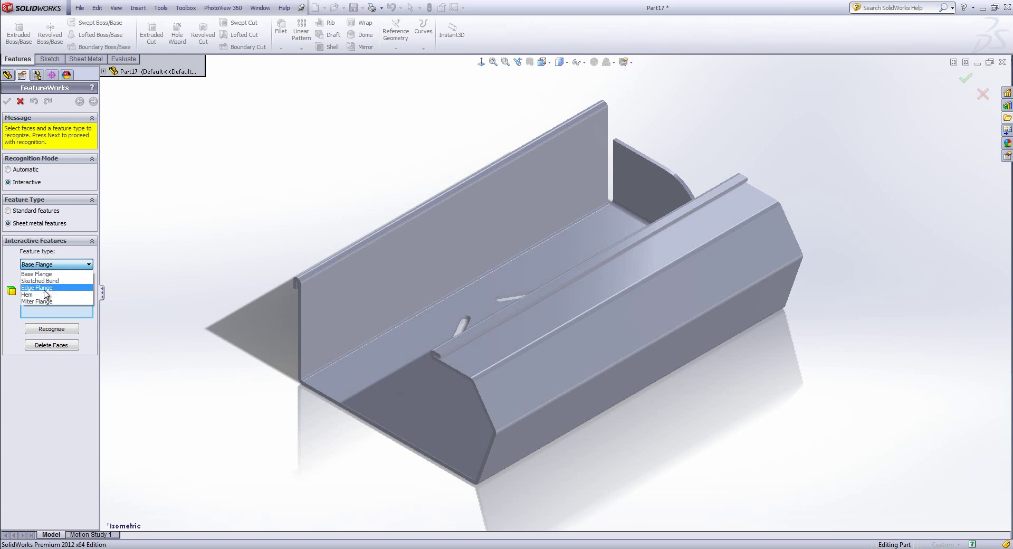
left_click(85, 265)
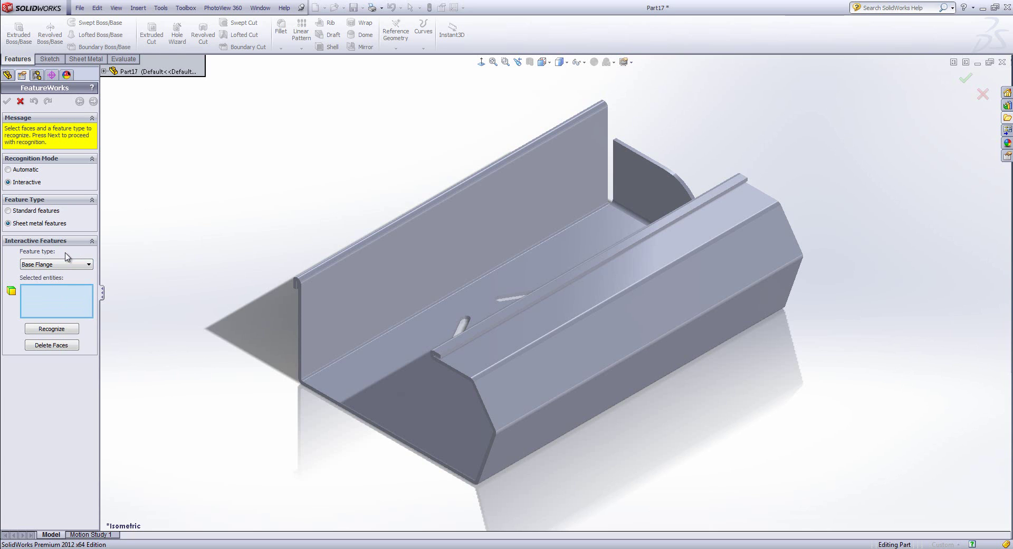
Recognize the hem along the tall wall's upper edge and the hem along the free edge of the opposite folded side as Hem features
left_click(66, 265)
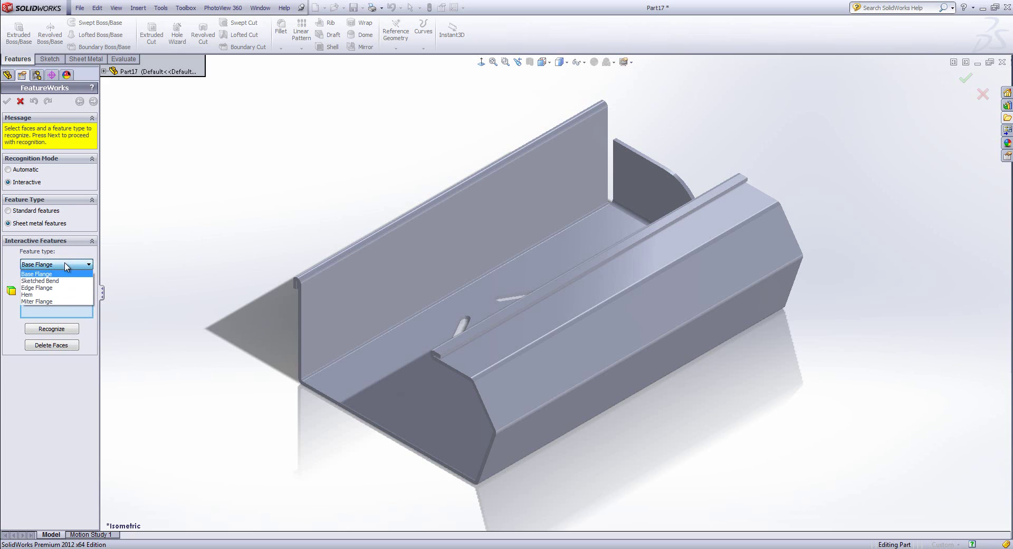
left_click(53, 298)
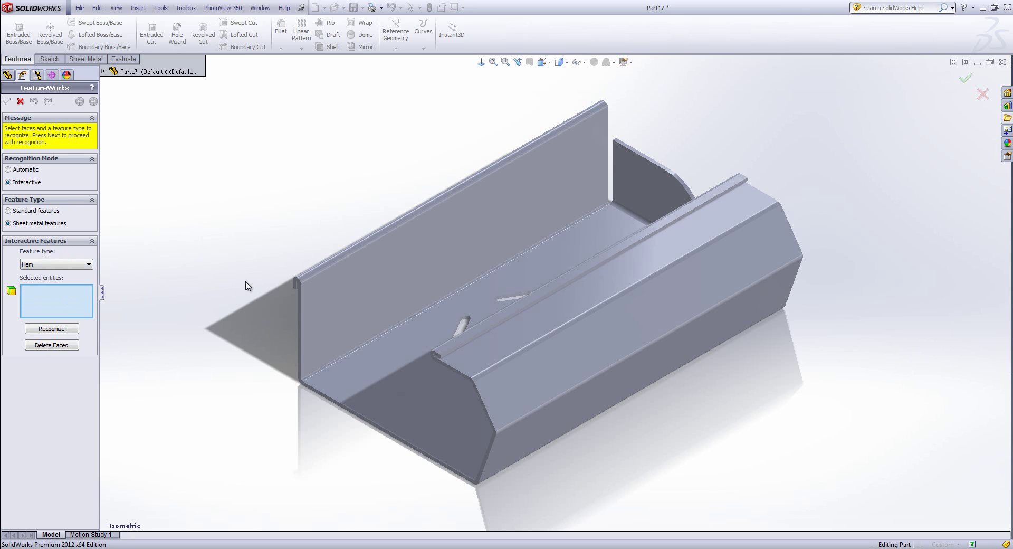
left_click(308, 274)
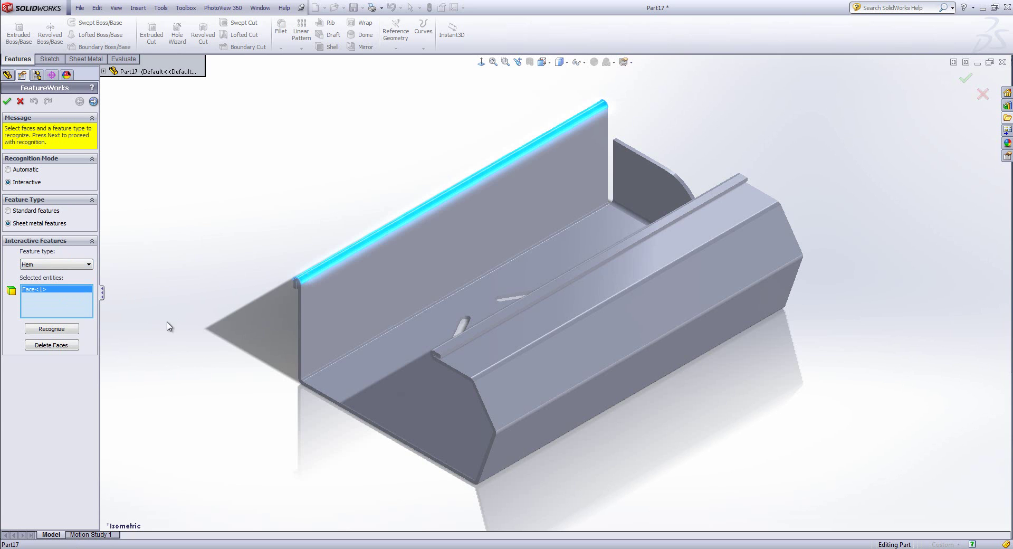
left_click(51, 329)
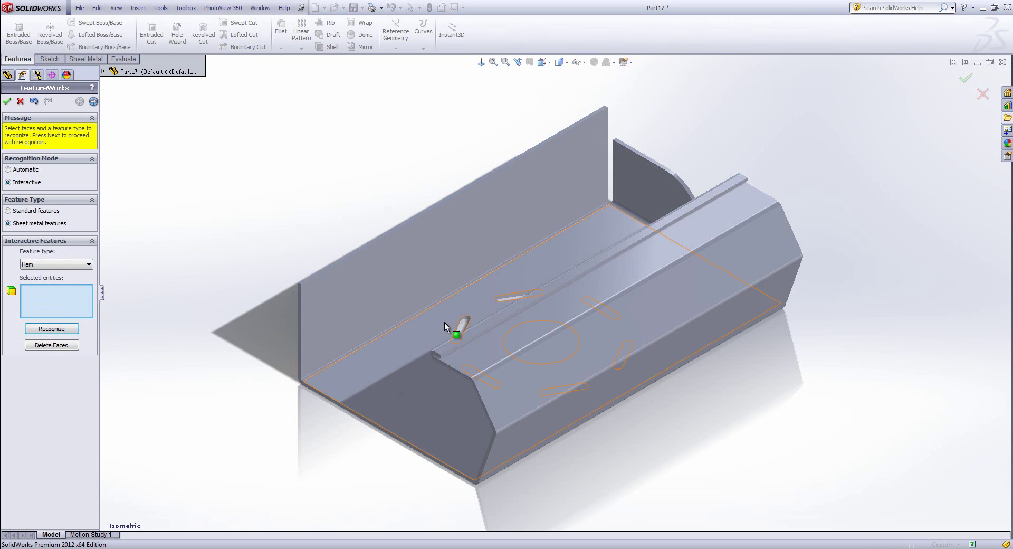
left_click(479, 332)
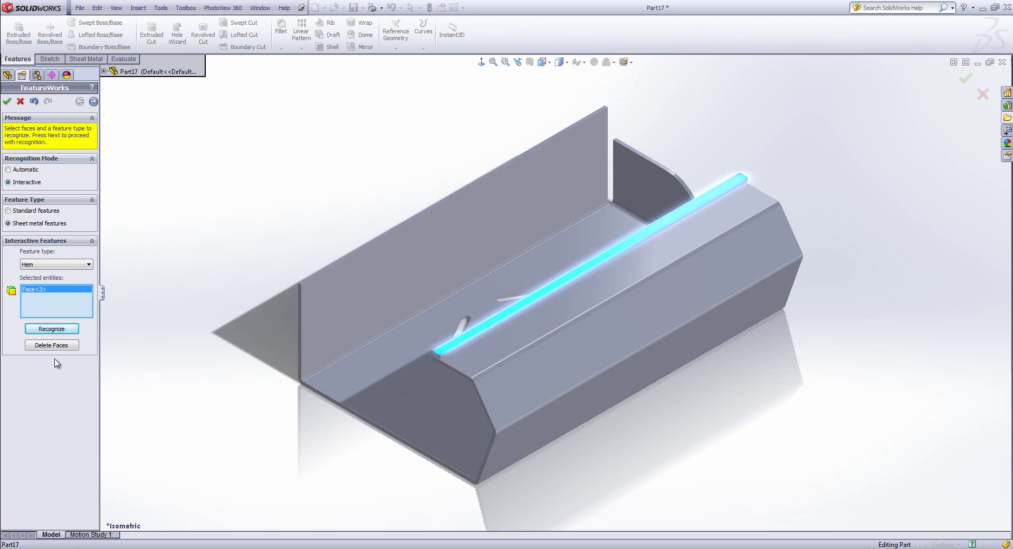
left_click(52, 329)
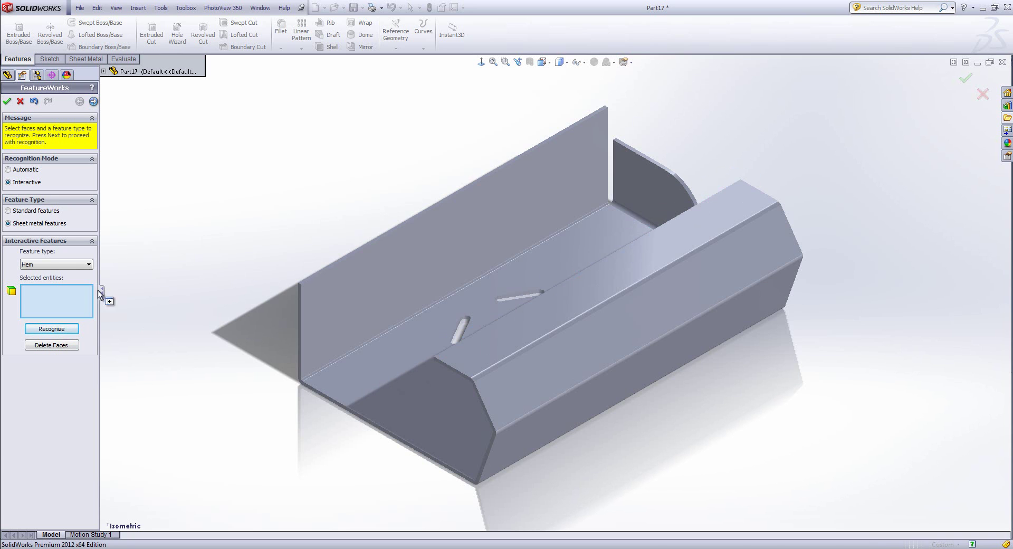
Recognize the tall wall and the uppermost strip of the opposite folded side as Edge Flange features
left_click(77, 265)
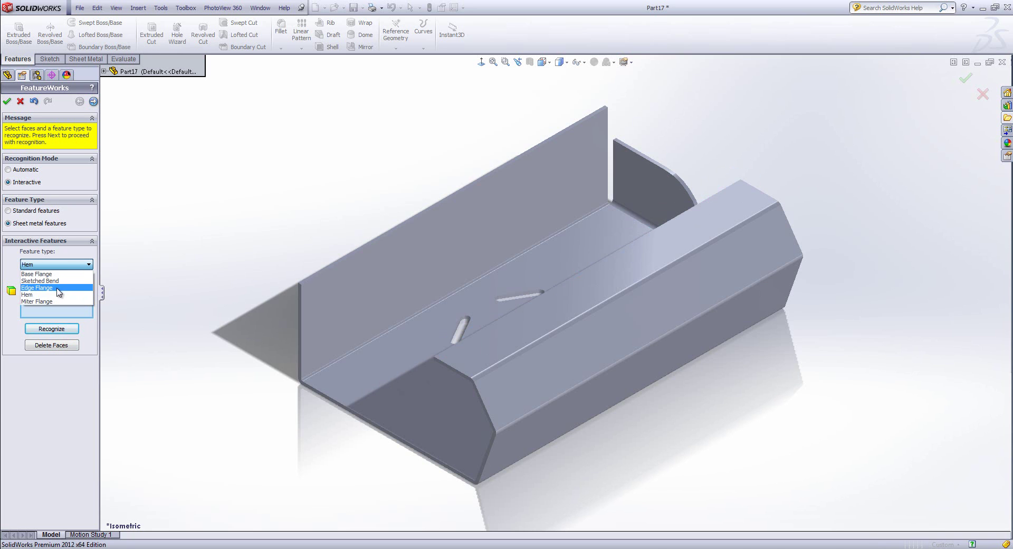
left_click(37, 288)
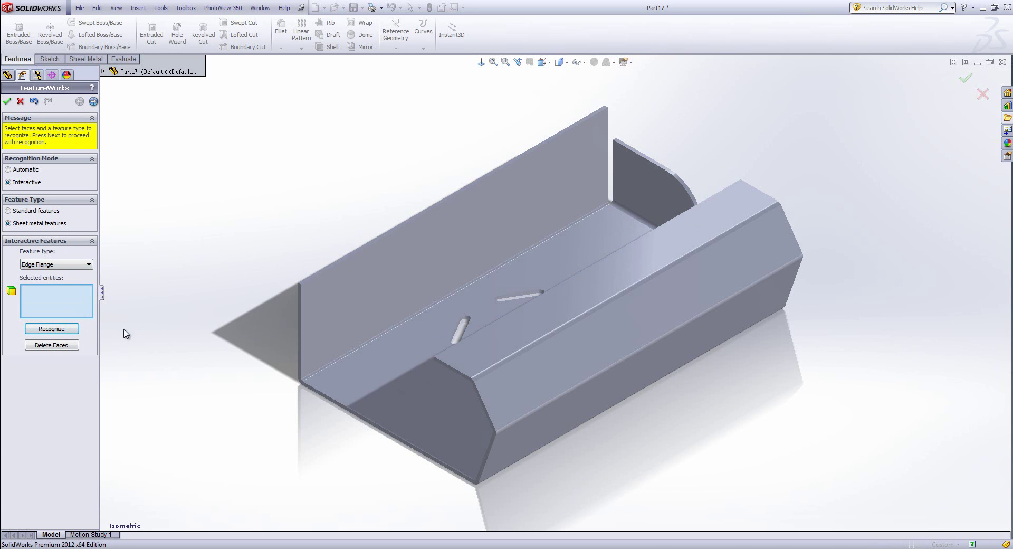
left_click(400, 274)
left_click(62, 328)
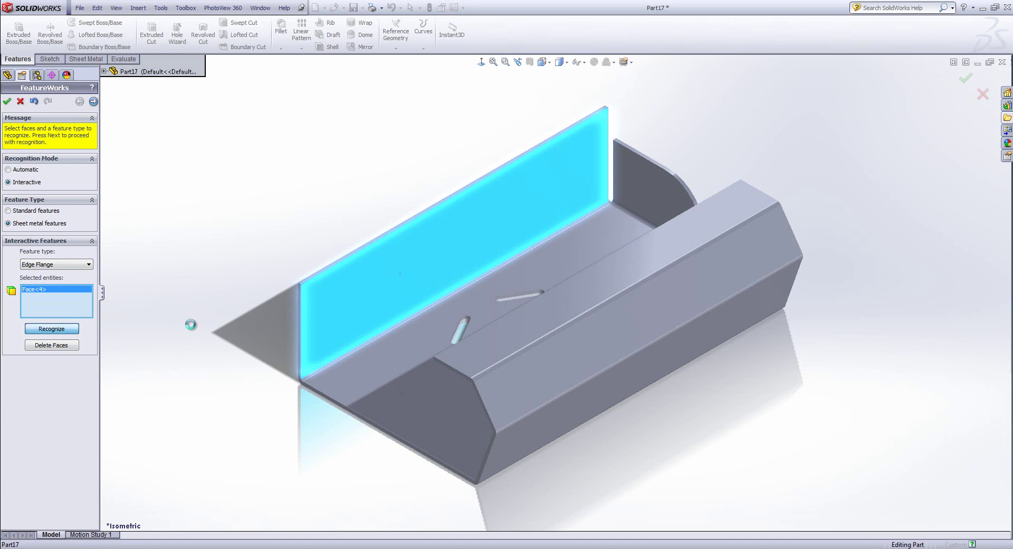
left_click(513, 338)
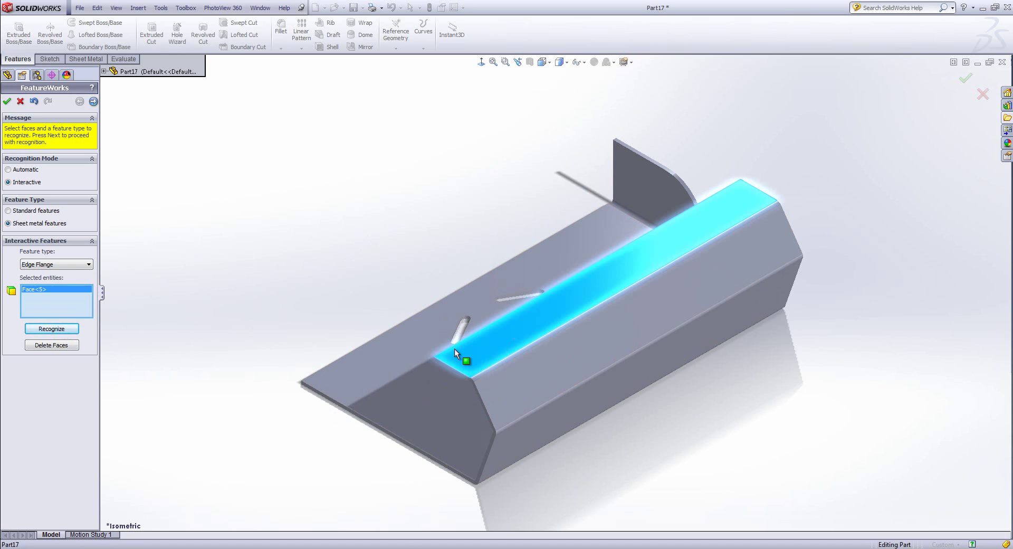
left_click(69, 330)
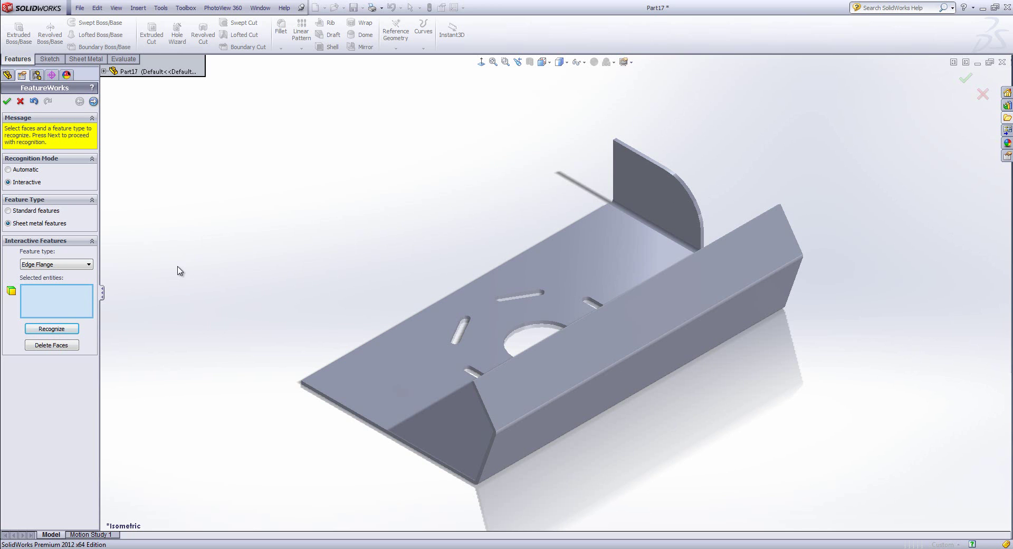
Set up Cut Extrude recognition under standard features and select the tangent edge loop of one slot around the large central hole
middle_click_drag(539, 388, 565, 303)
scroll(552, 376, "down", 6)
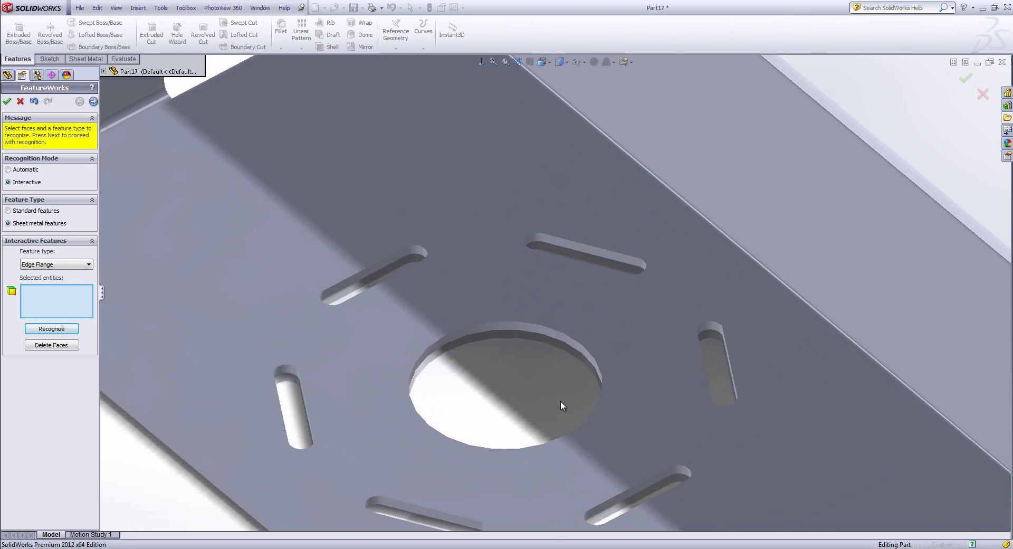
scroll(561, 404, "up", 3)
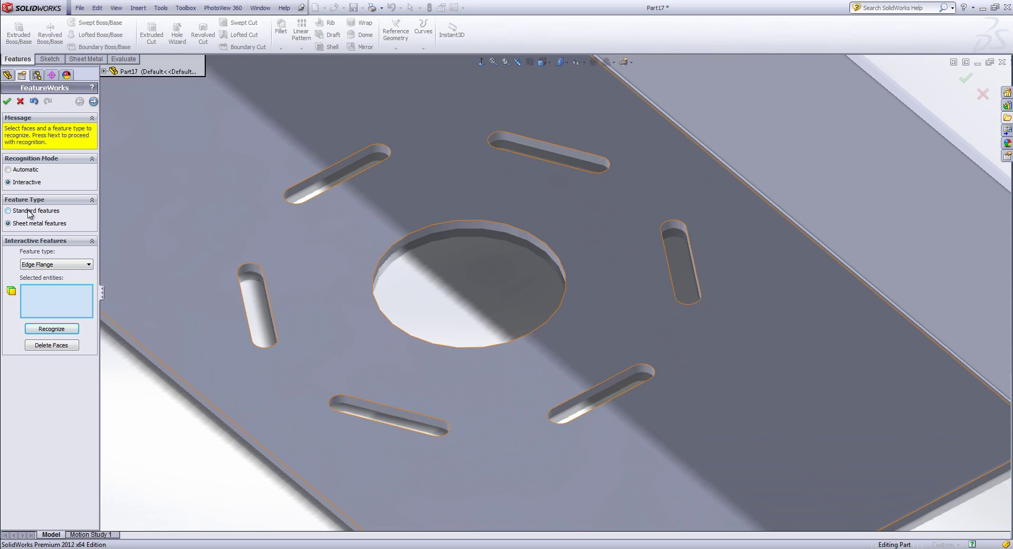
left_click(79, 265)
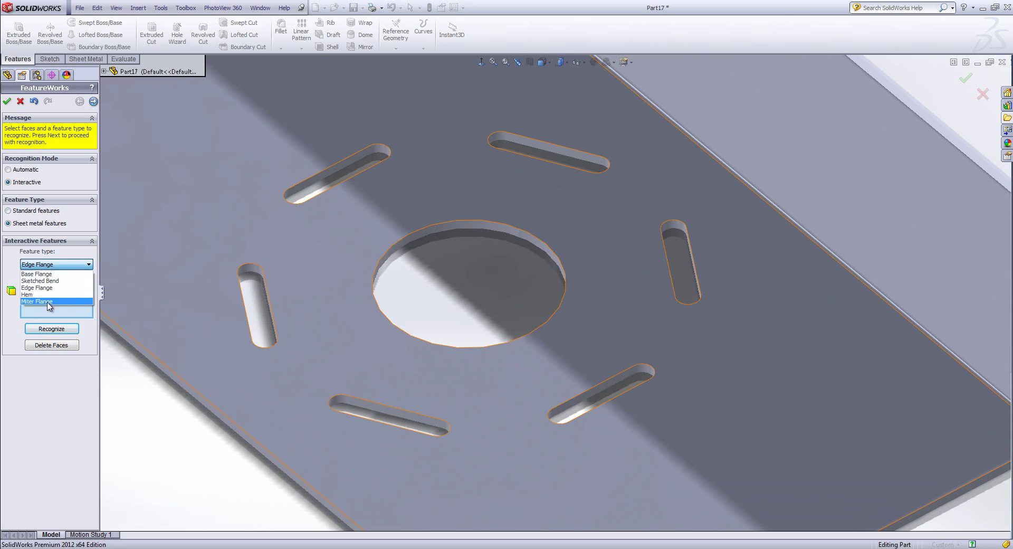
left_click(25, 212)
left_click(67, 265)
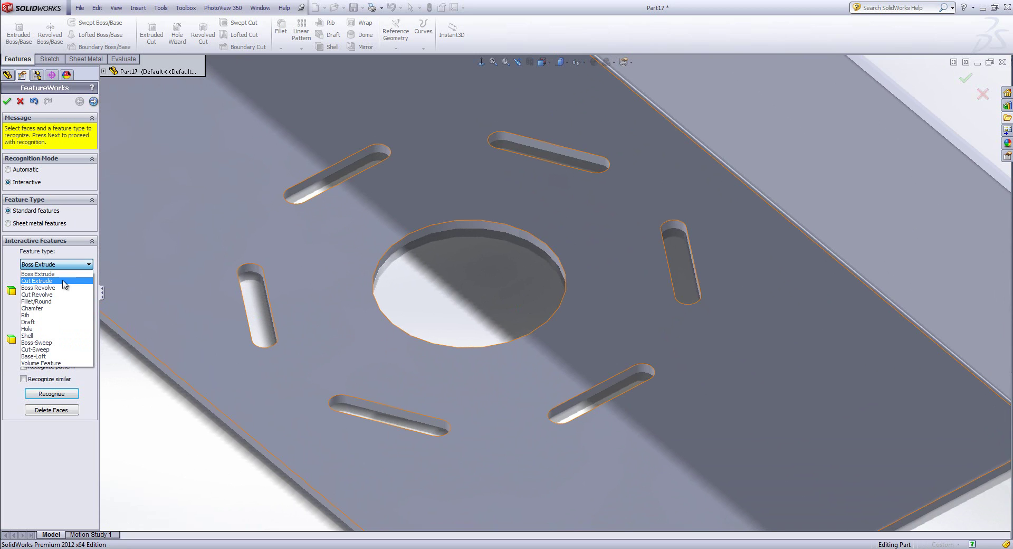
left_click(66, 282)
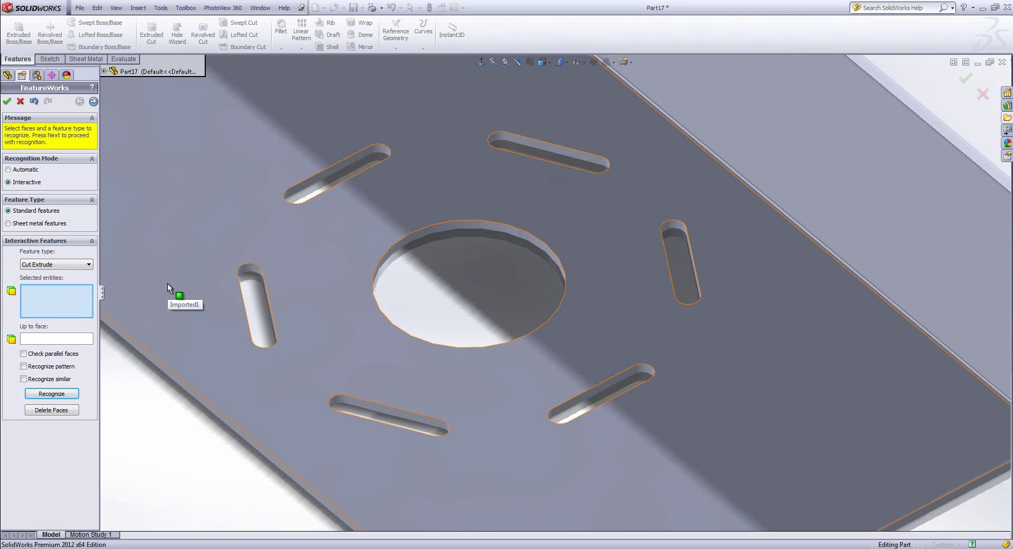
right_click(348, 157)
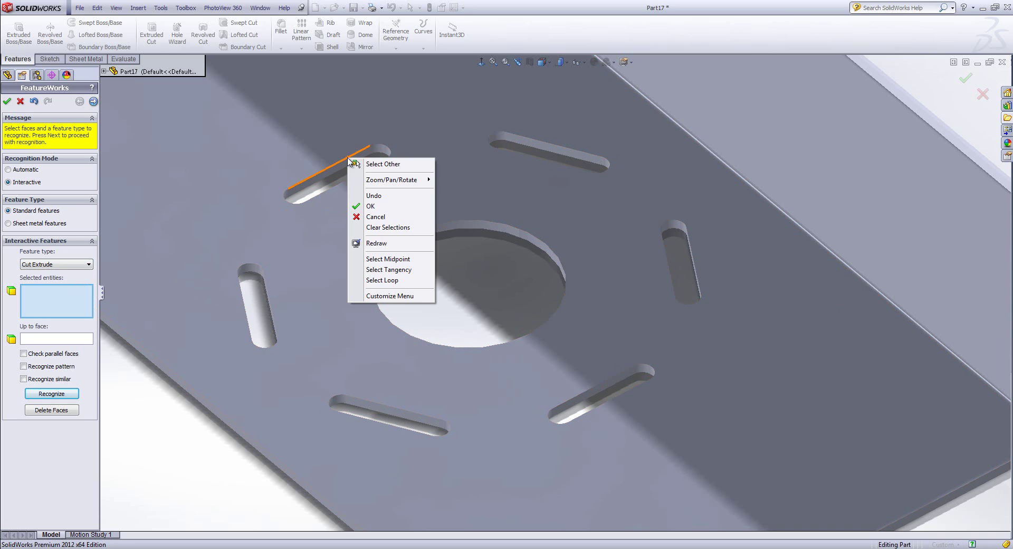
left_click(411, 270)
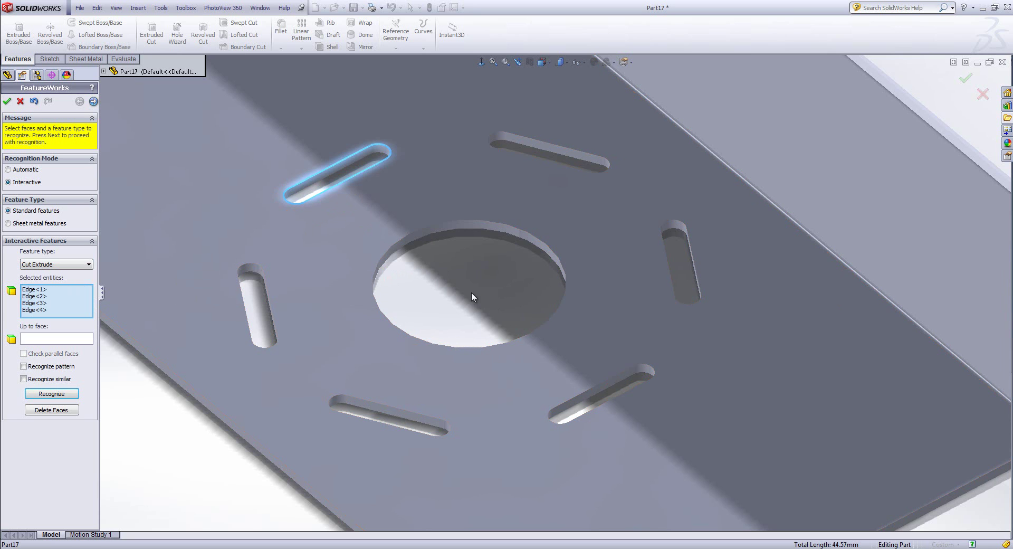
Set the base sheet's opposite face as the cut's end face, run recognition with a circular pattern, and keep the single cut feature
left_click(64, 339)
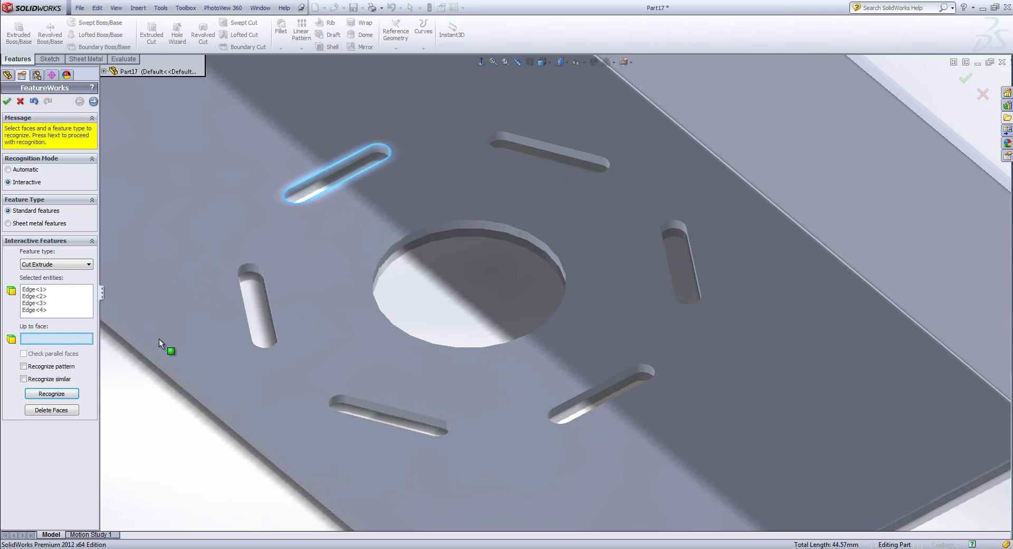
middle_click_drag(480, 299, 422, 194)
left_click(360, 214)
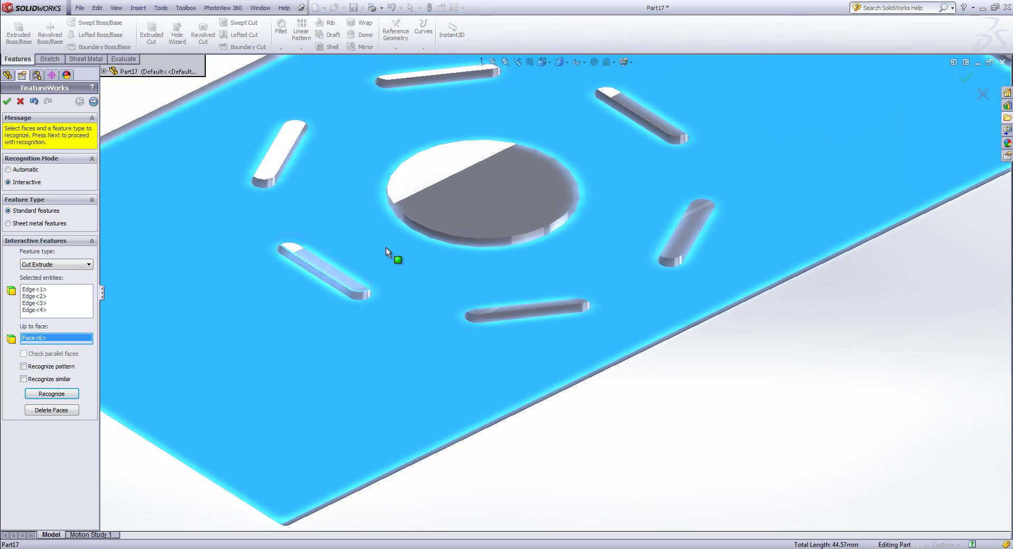
middle_click_drag(360, 214, 351, 403)
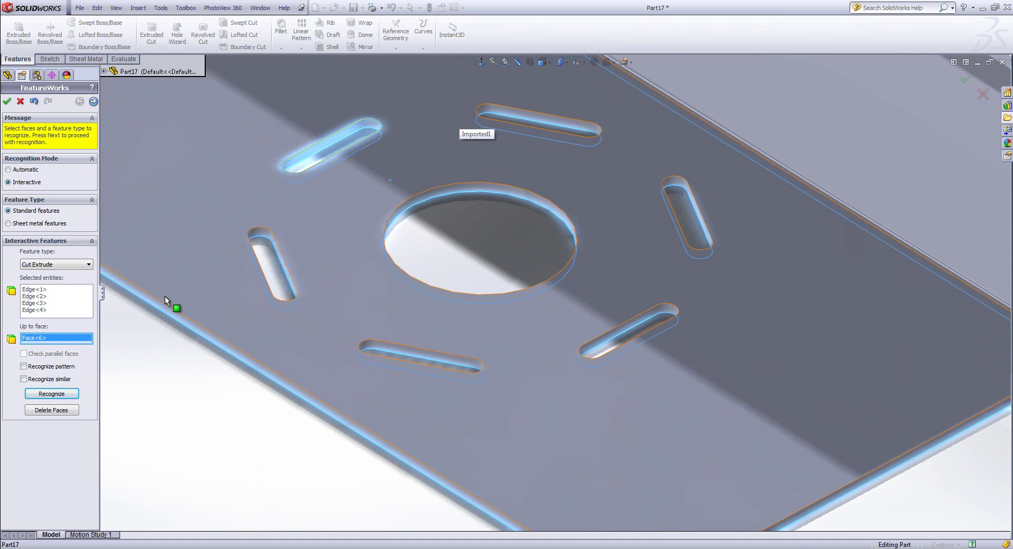
left_click(24, 367)
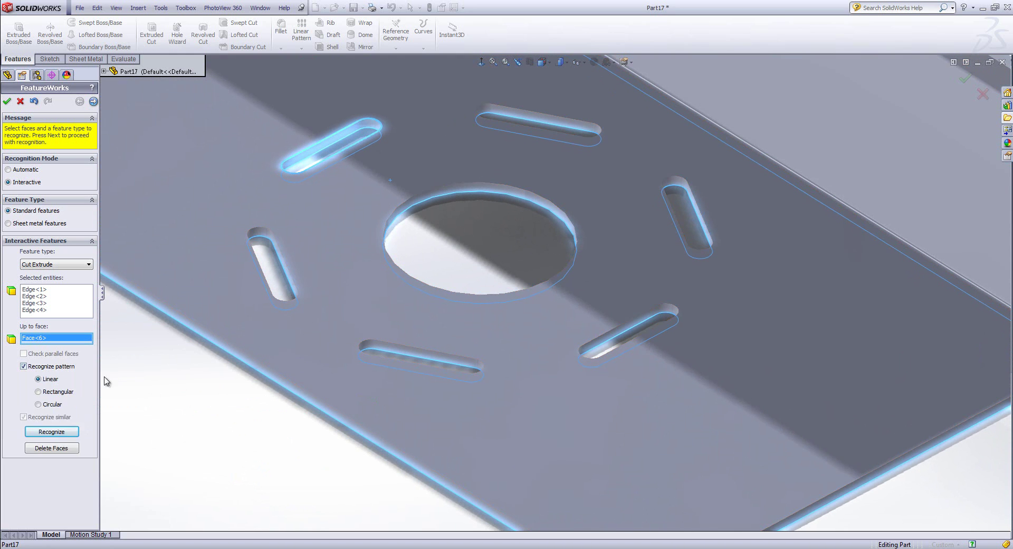
left_click(38, 405)
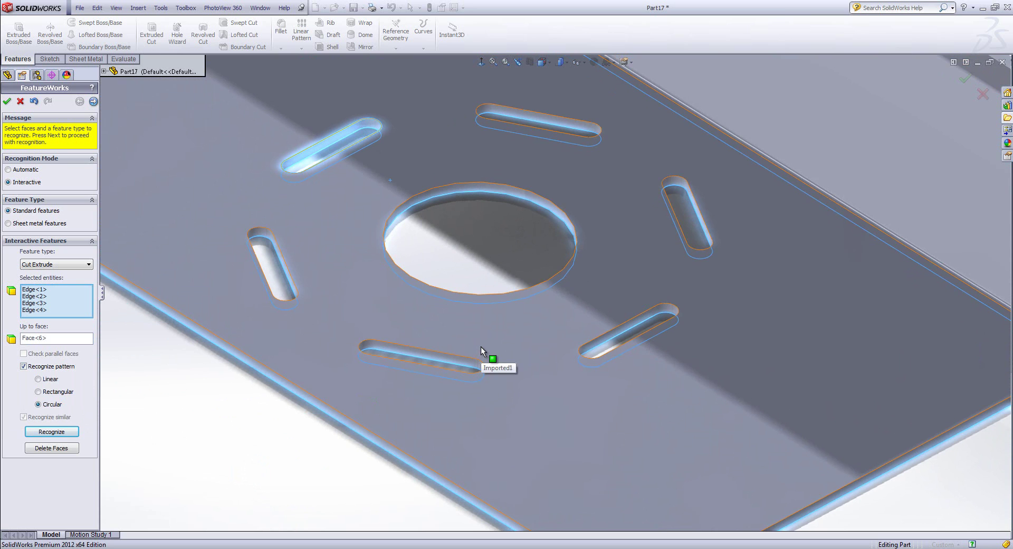
left_click(94, 102)
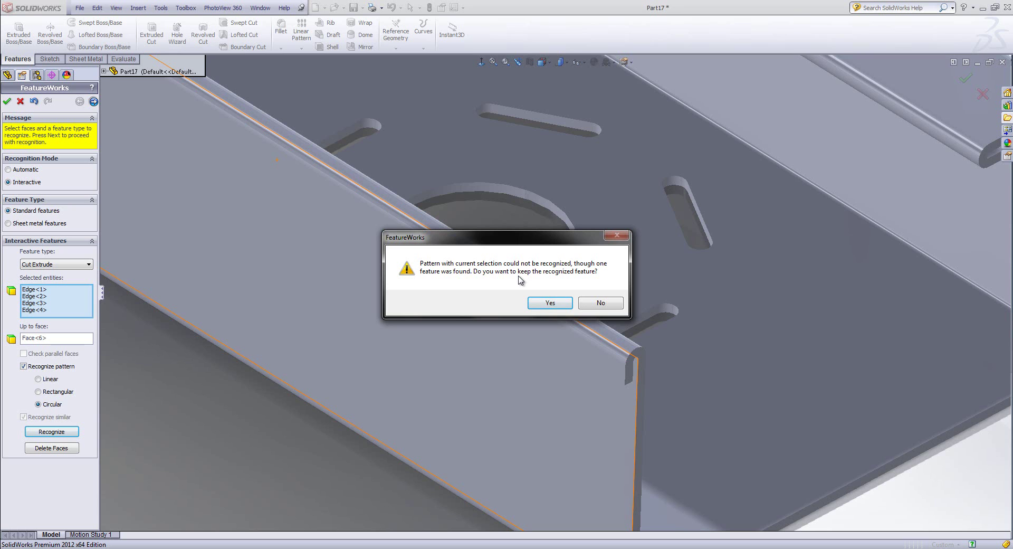
left_click(549, 303)
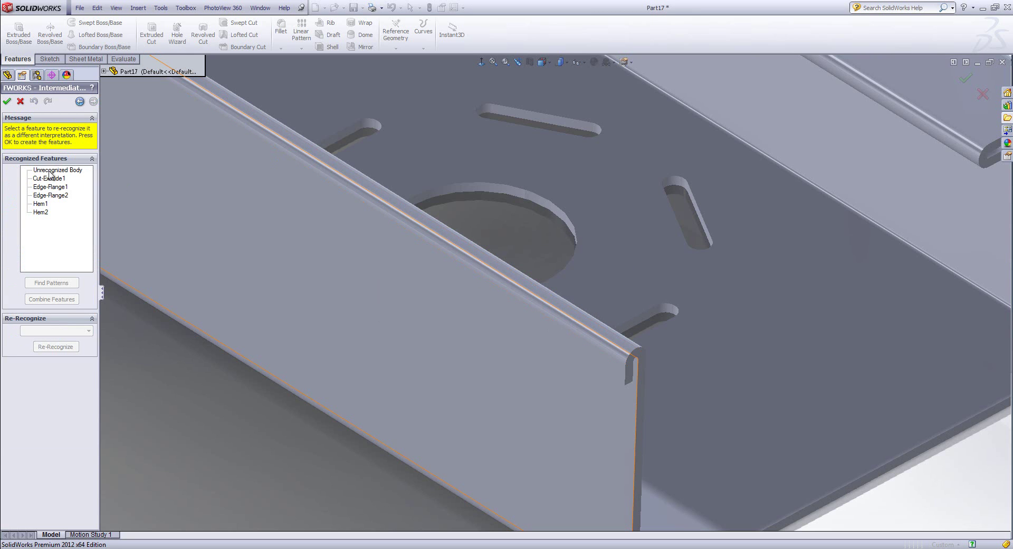
Examine the slot cut and both hems among the recognized features, and return to interactive feature selection
left_click(49, 178)
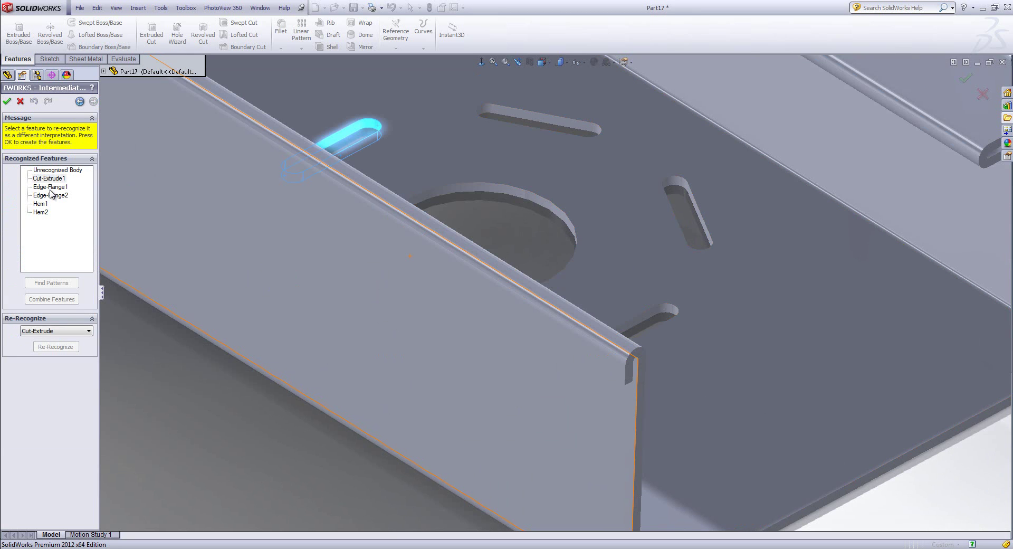
left_click(41, 212)
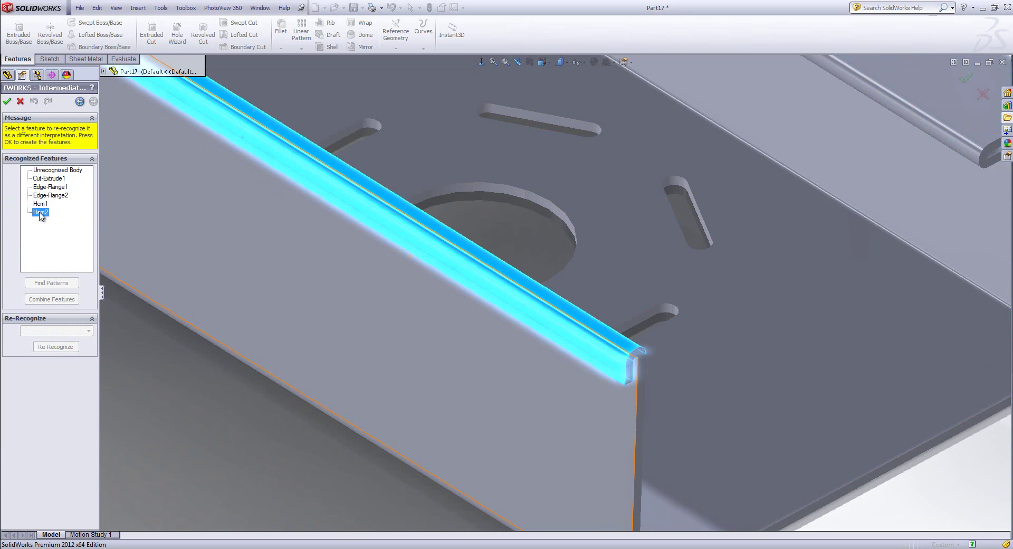
left_click(40, 204)
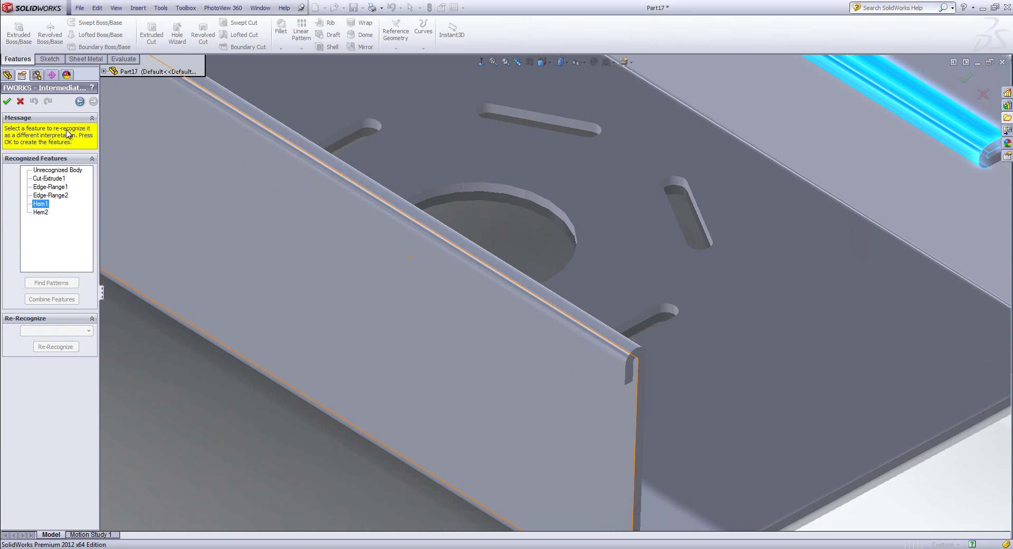
left_click(80, 102)
left_click(553, 302)
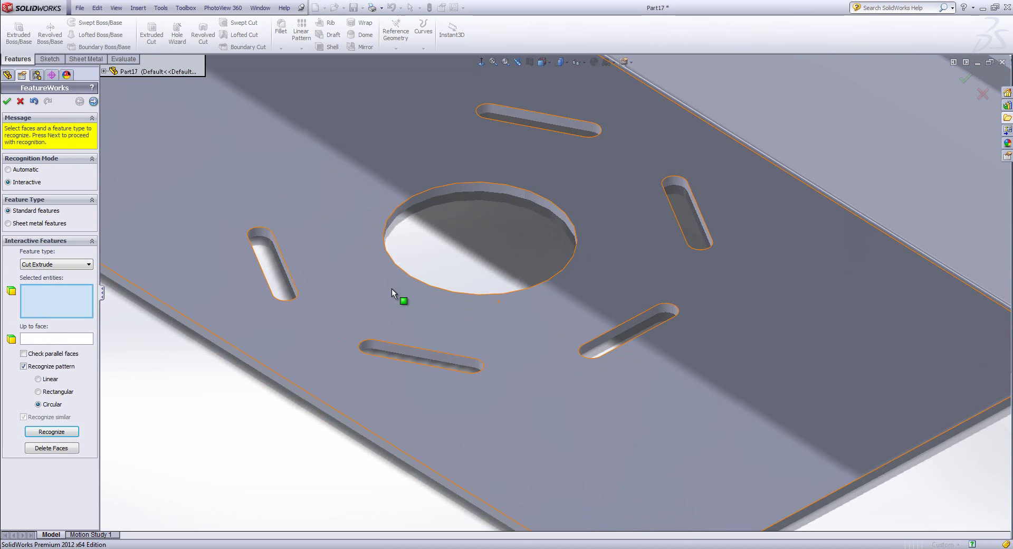
left_click(62, 264)
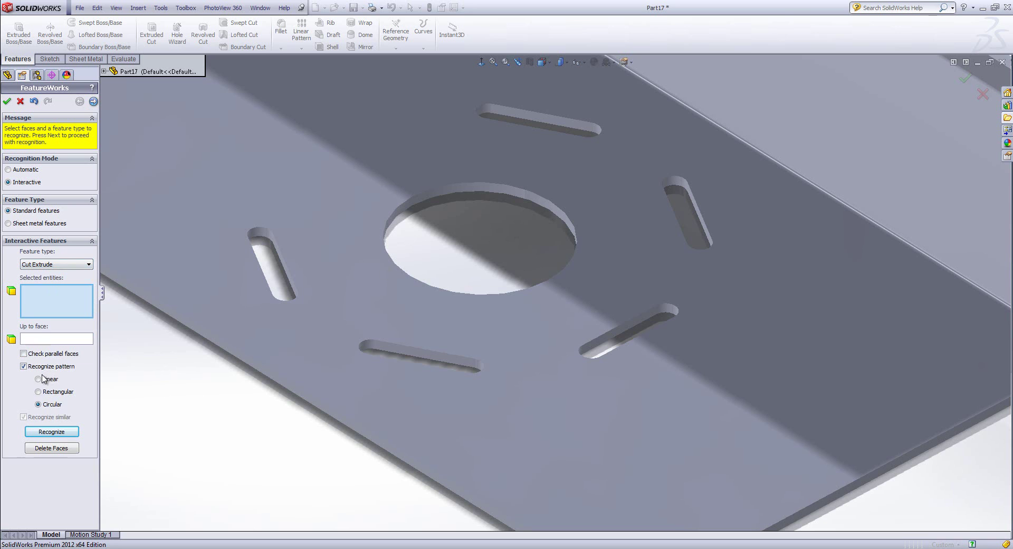
Turn off pattern recognition and recognize the slot directly above the large hole as a Cut Extrude up to the base sheet's opposite face
left_click(24, 365)
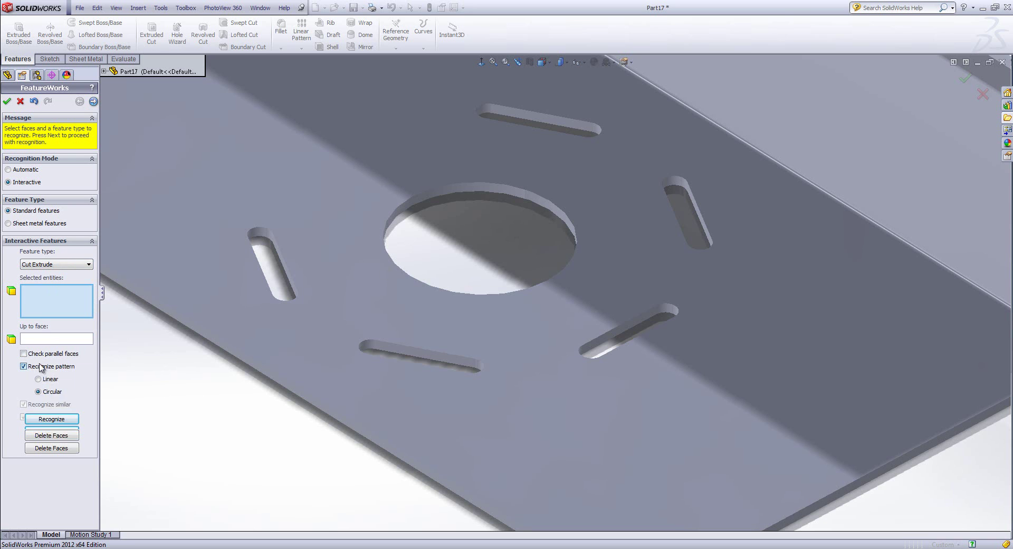
right_click(571, 121)
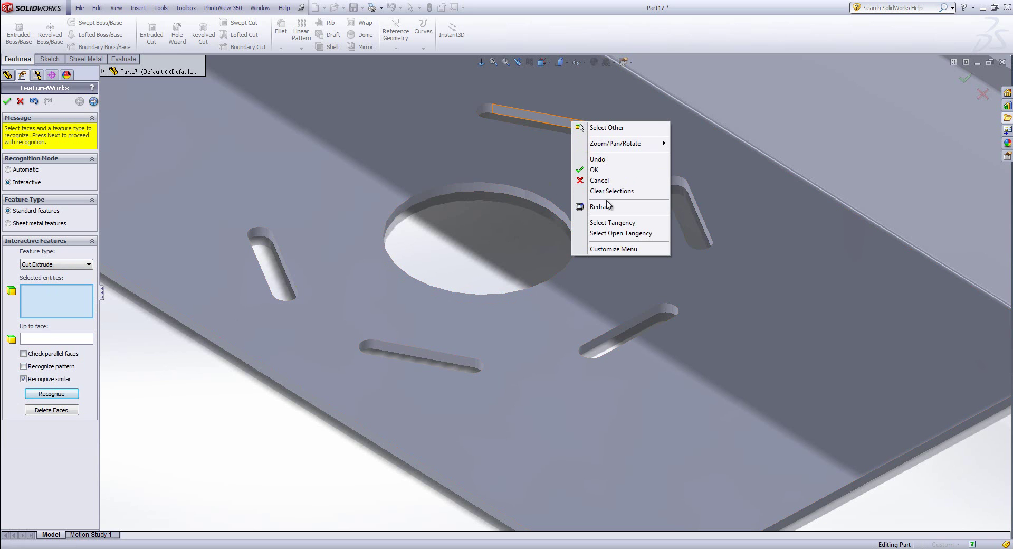
right_click(561, 118)
left_click(621, 239)
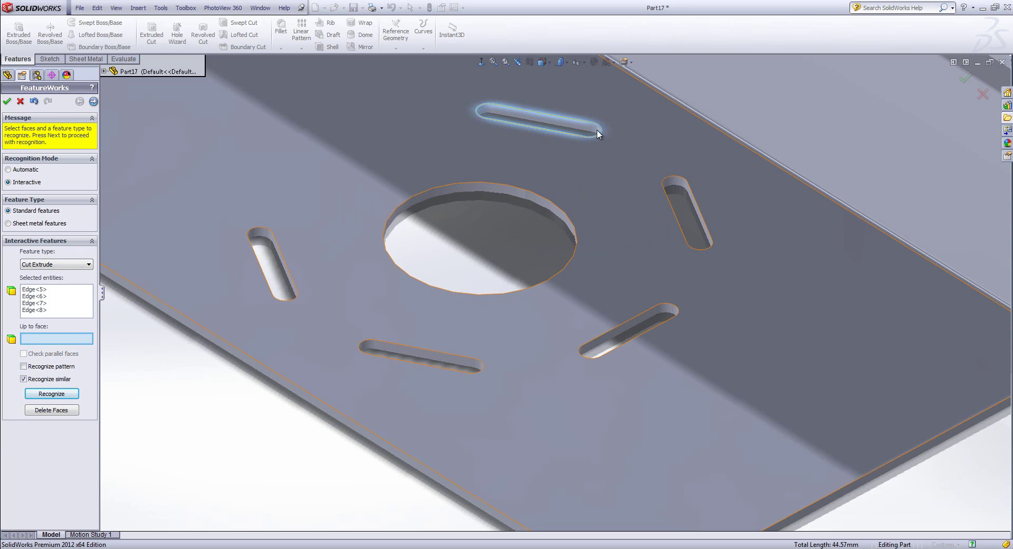
right_click(586, 157)
left_click(593, 161)
left_click(584, 164)
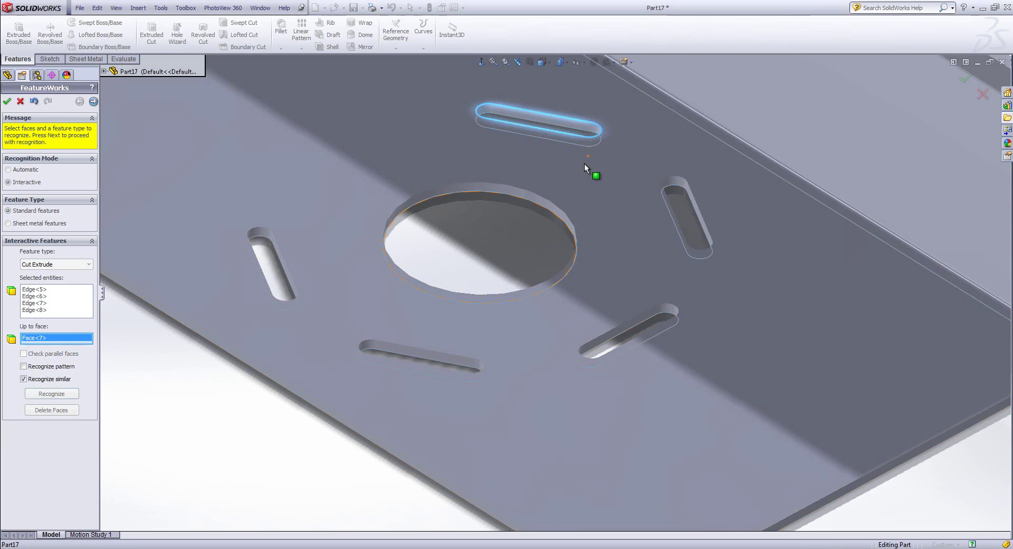
left_click(51, 394)
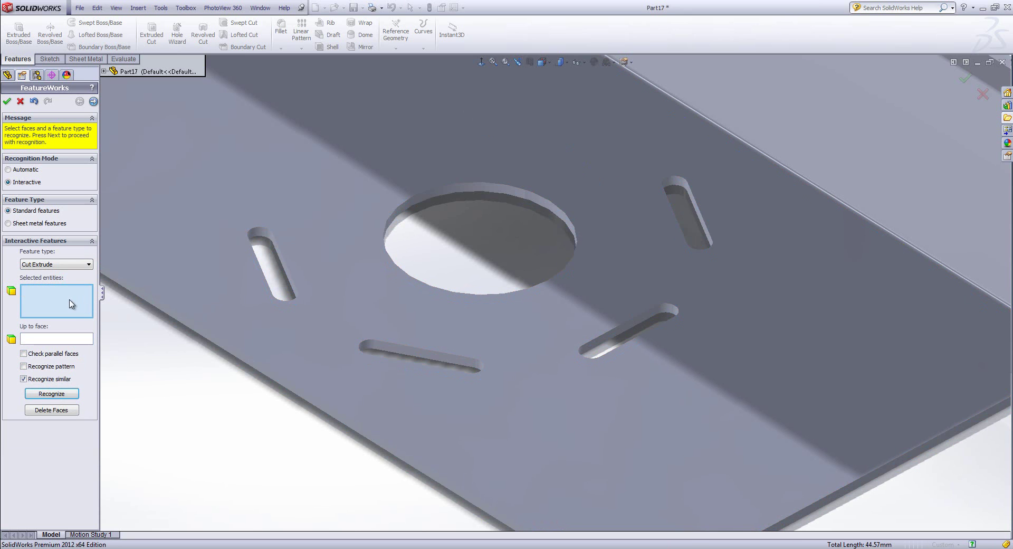
Recognize the next slot clockwise around the large hole as a Cut Extrude, using its tangent edges and the base sheet's opposite face
right_click(704, 221)
left_click(750, 328)
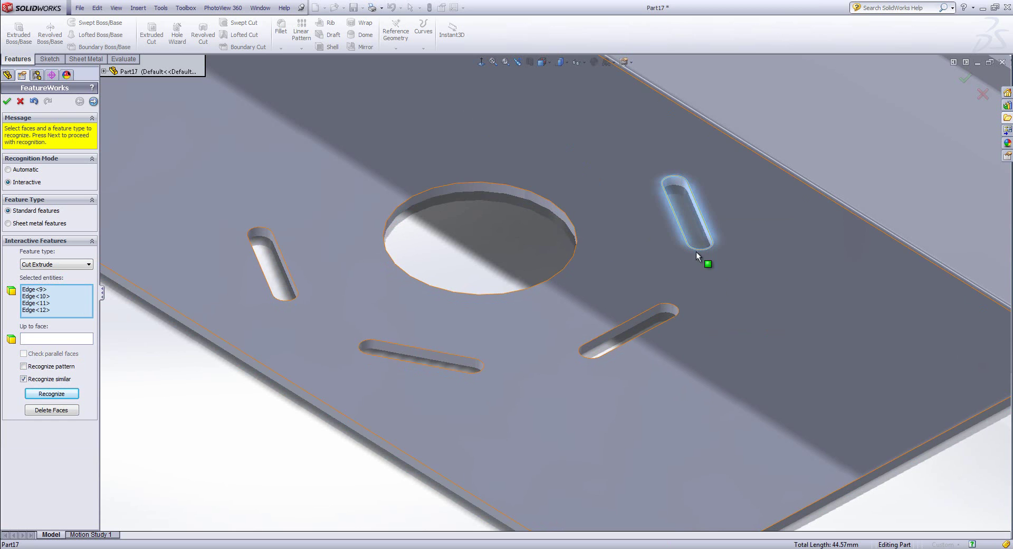
left_click(72, 339)
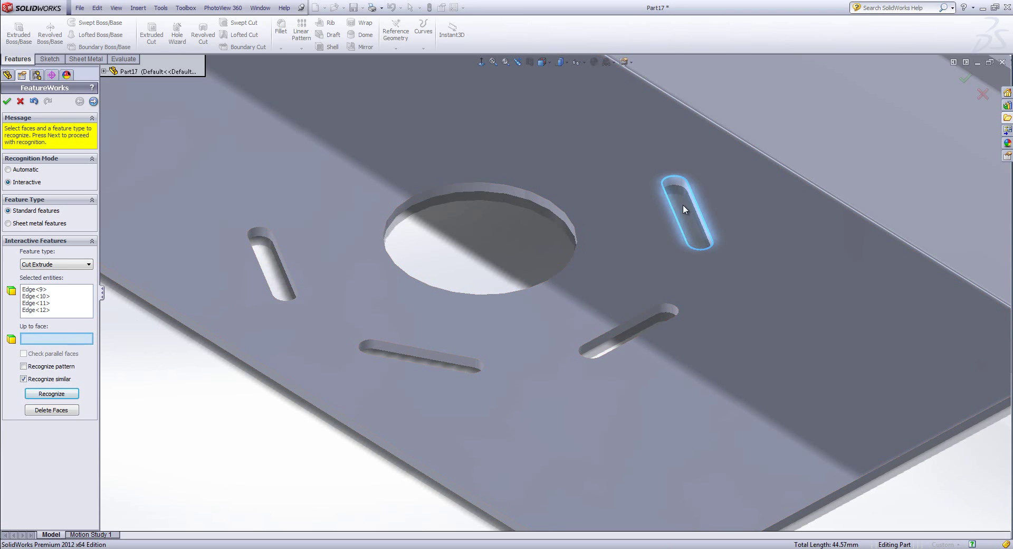
right_click(735, 204)
left_click(754, 210)
left_click(734, 216)
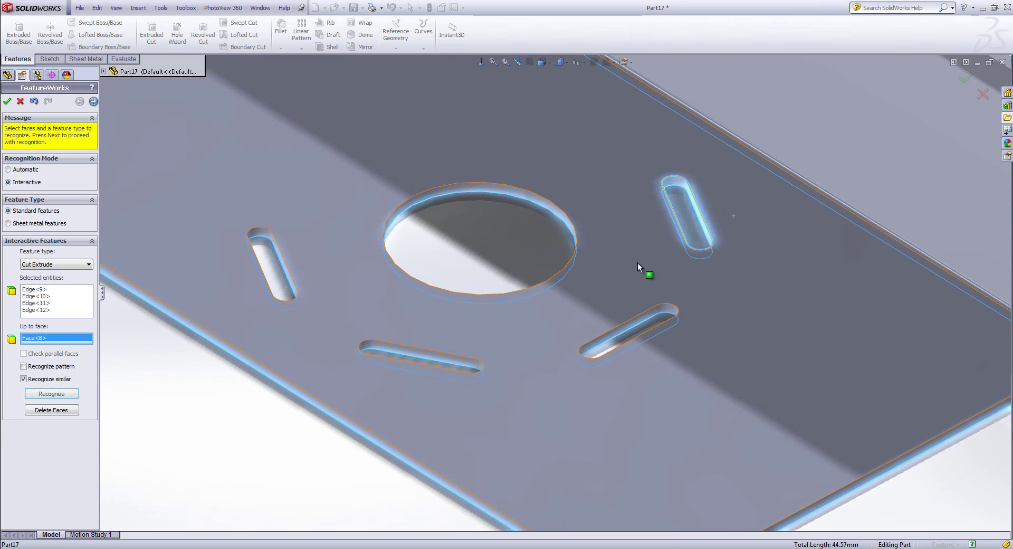
left_click(65, 395)
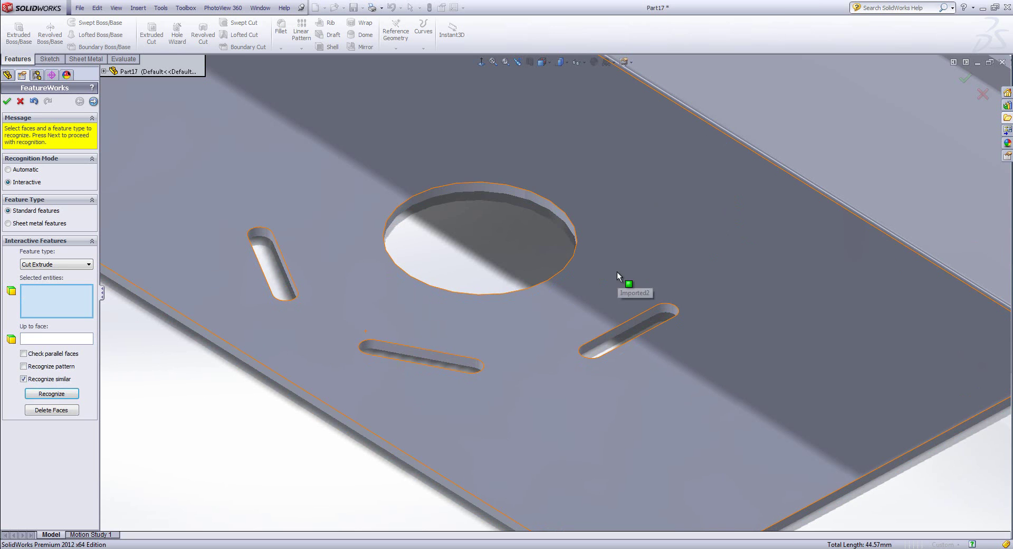
Recognize the slot to the lower right of the large hole as a Cut Extrude ending at the base sheet's opposite face
right_click(645, 316)
left_click(700, 424)
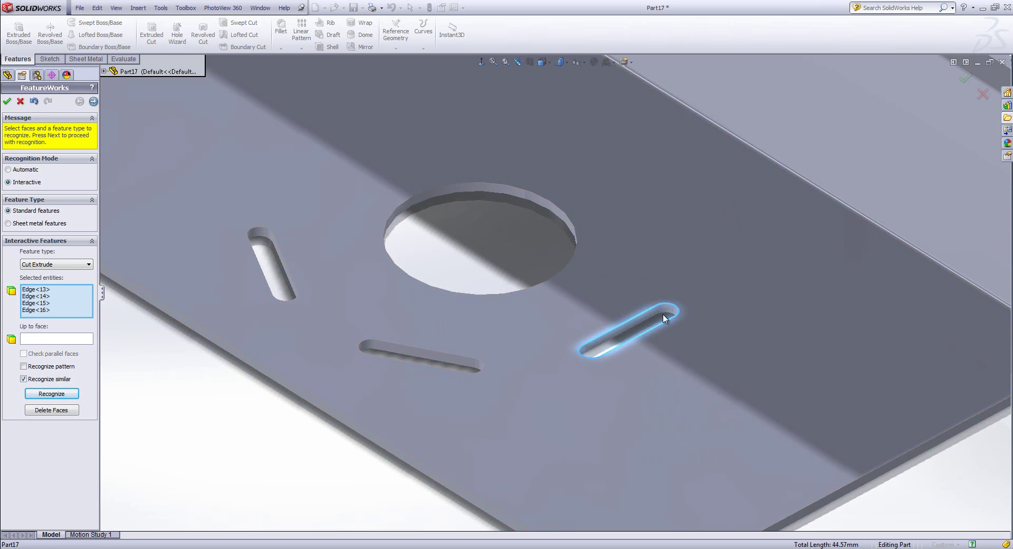
left_click(48, 339)
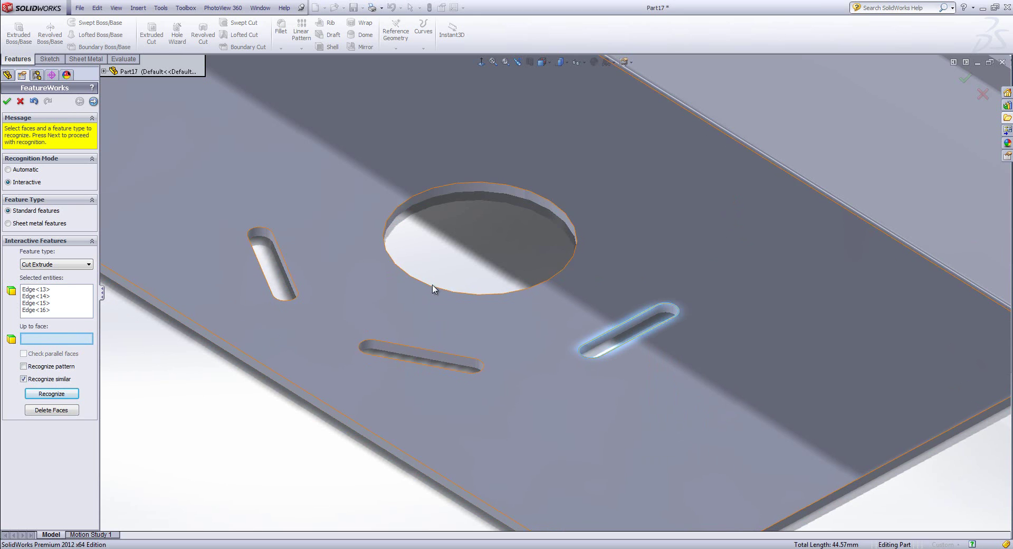
right_click(623, 284)
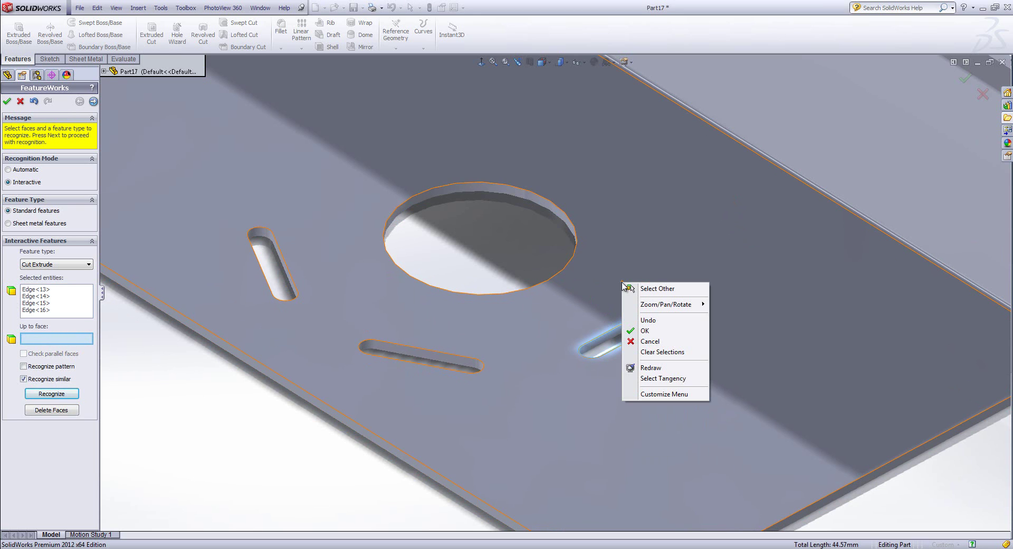
left_click(695, 379)
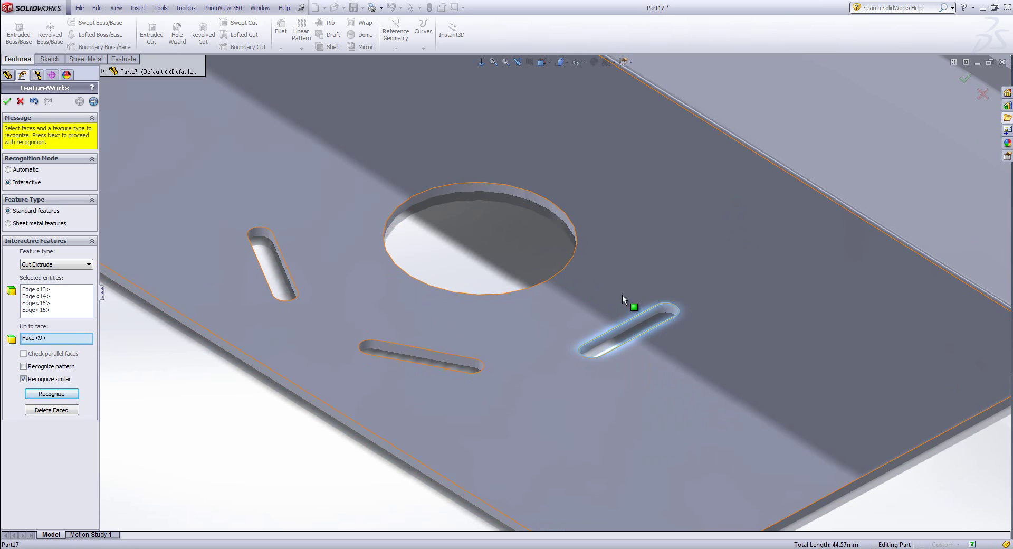
right_click(623, 291)
left_click(655, 296)
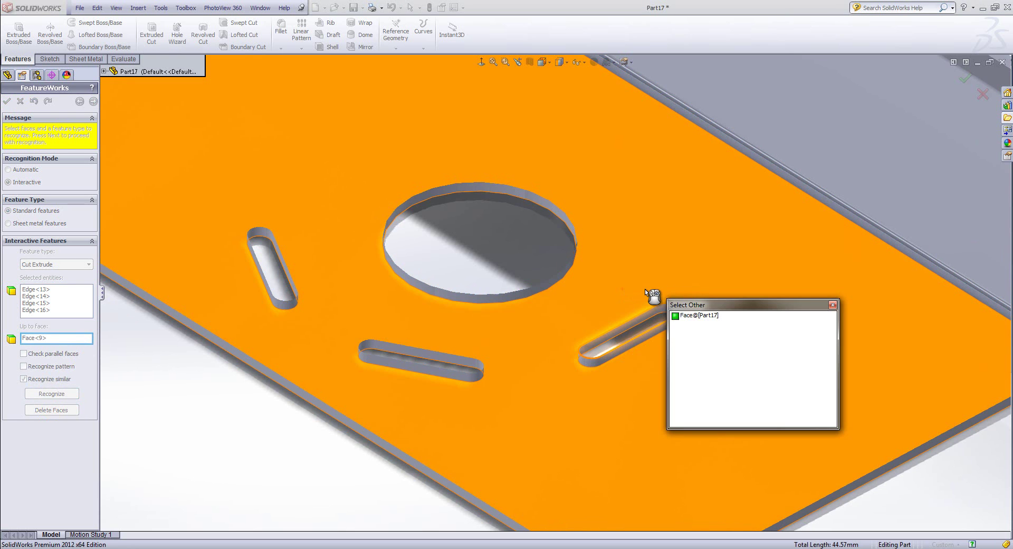
left_click(639, 297)
left_click(51, 393)
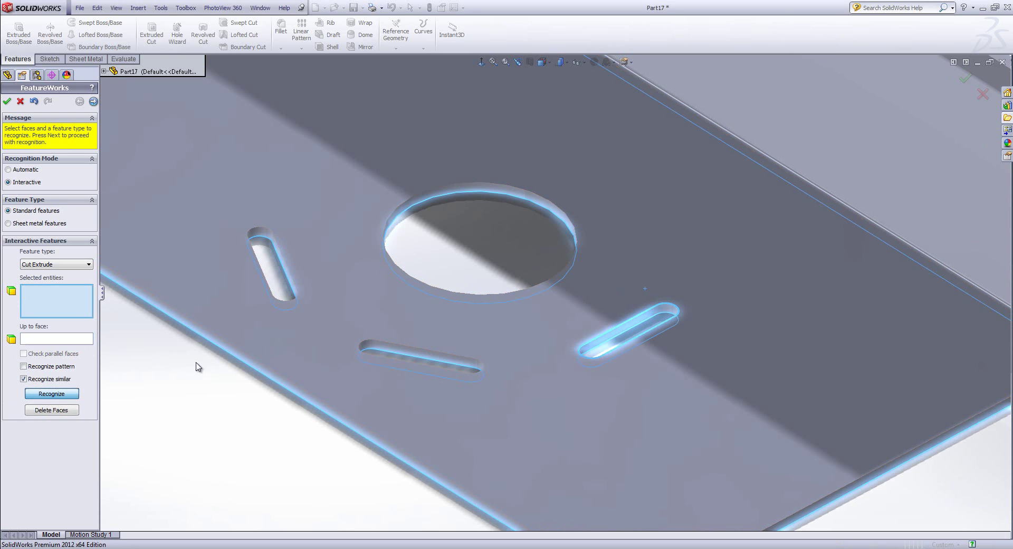
Recognize the slot below the large hole as a Cut Extrude from its tangent edge loop up to the base sheet's opposite face
right_click(433, 351)
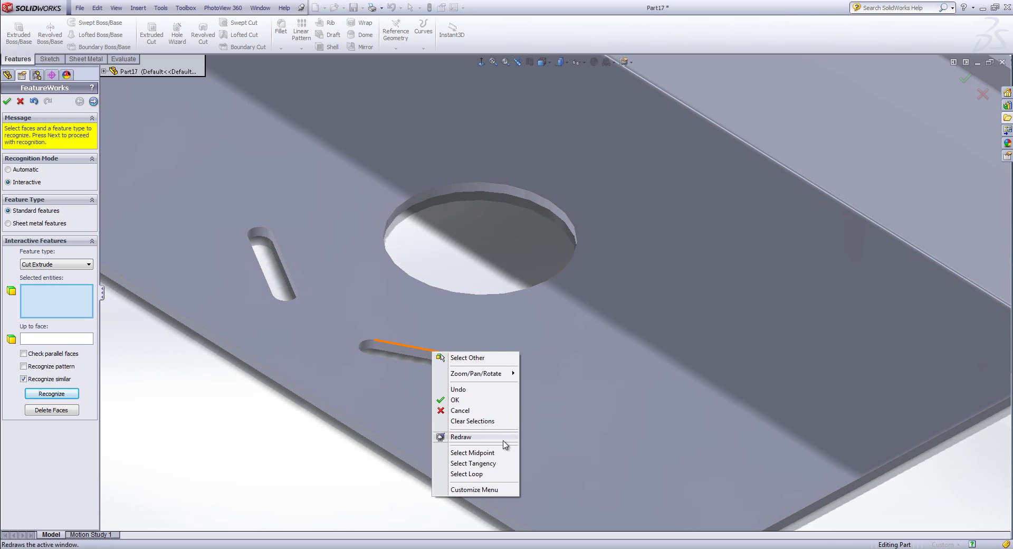
left_click(499, 464)
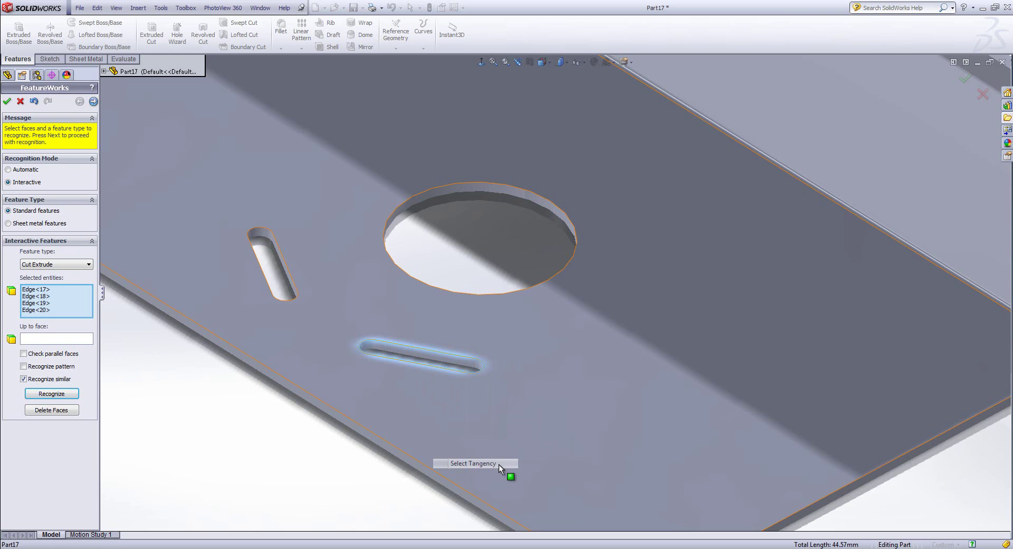
left_click(56, 339)
right_click(416, 323)
left_click(458, 331)
left_click(419, 307)
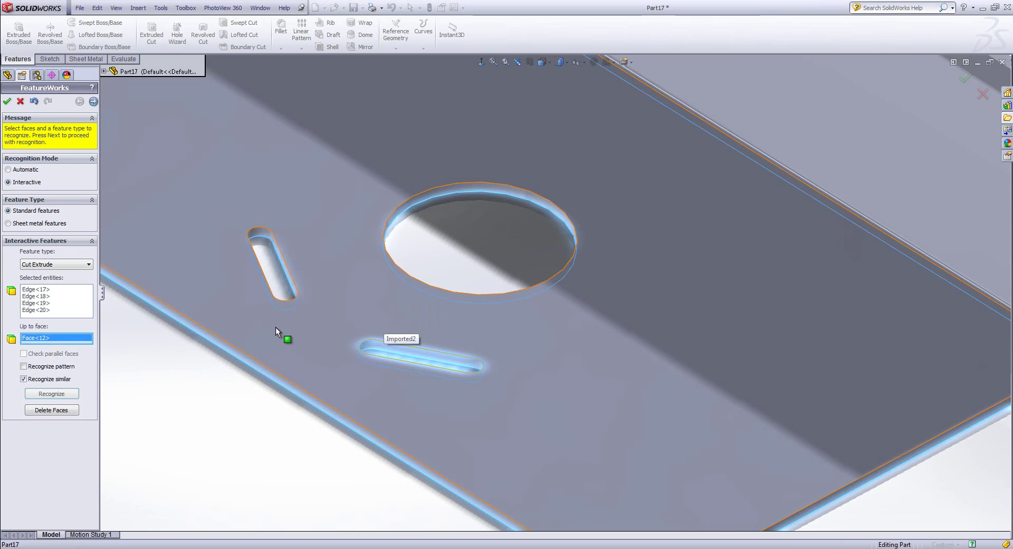
left_click(52, 394)
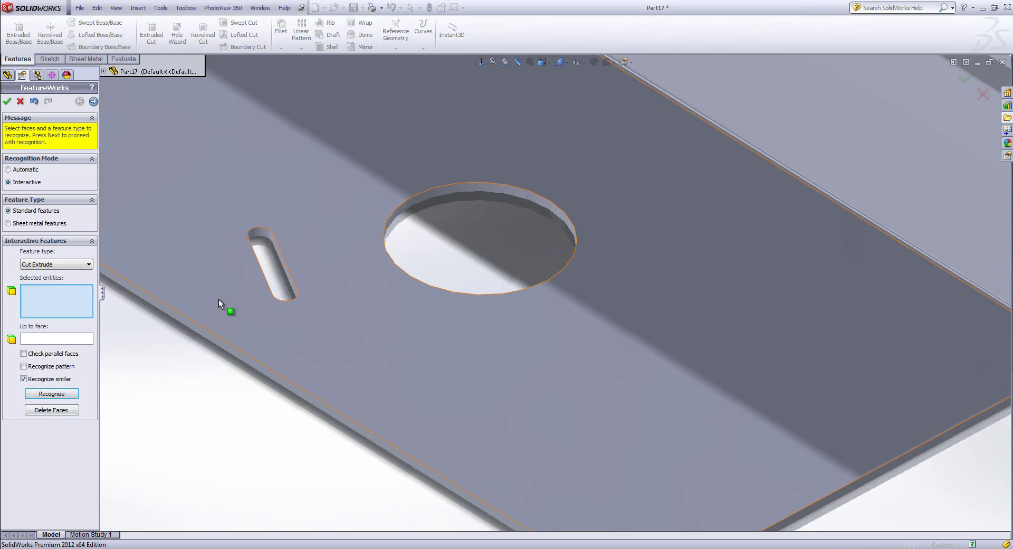
Recognize the last remaining slot beside the large hole as a Cut Extrude up to the base sheet's opposite face
right_click(280, 252)
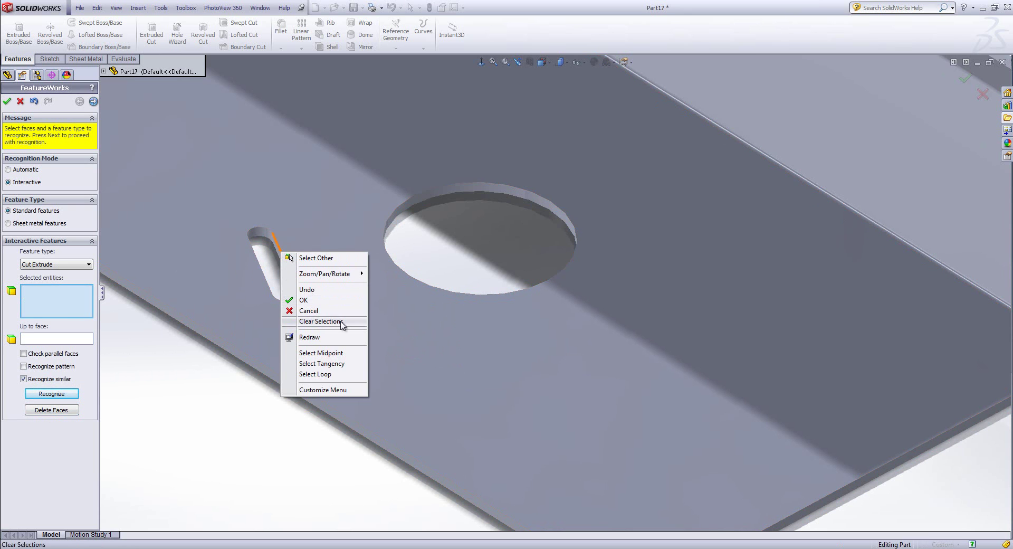
left_click(322, 364)
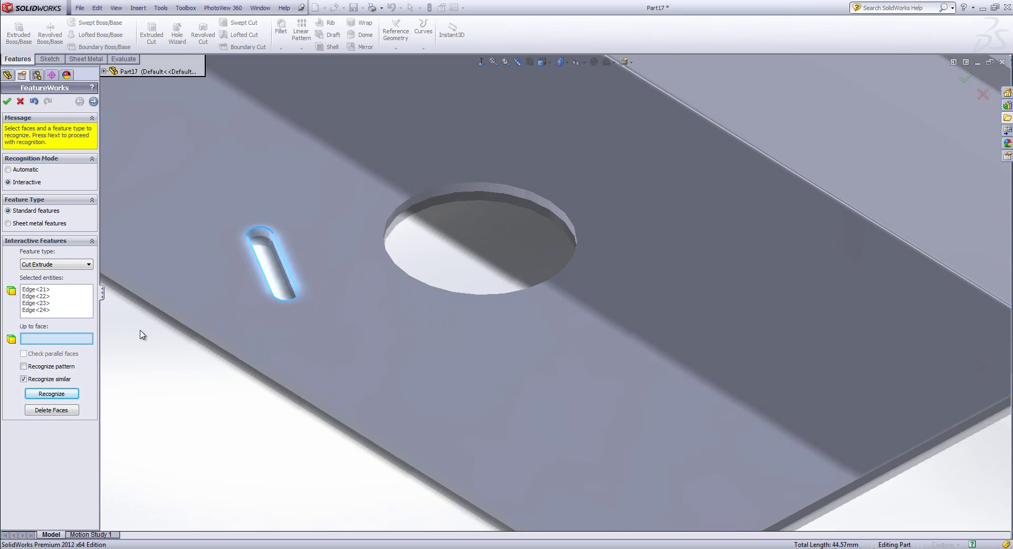
right_click(353, 292)
left_click(385, 297)
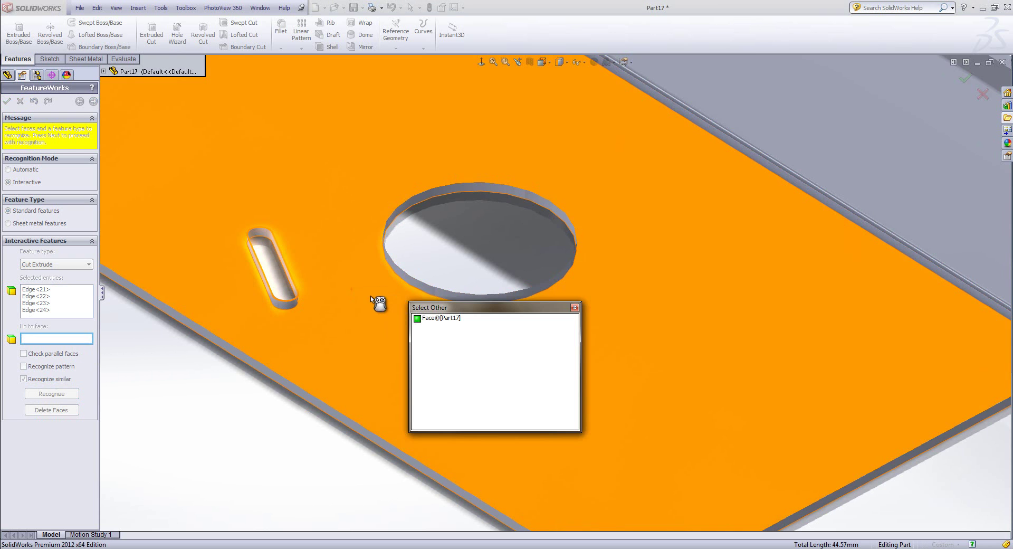
left_click(349, 283)
left_click(59, 393)
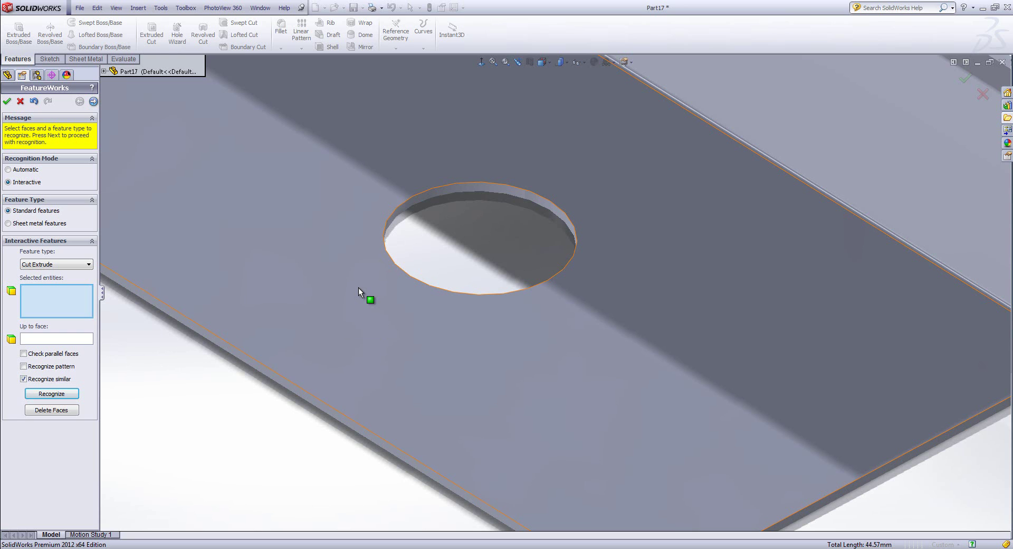
Recognize the large central opening as a Hole feature from its cylindrical inner face
left_click(53, 265)
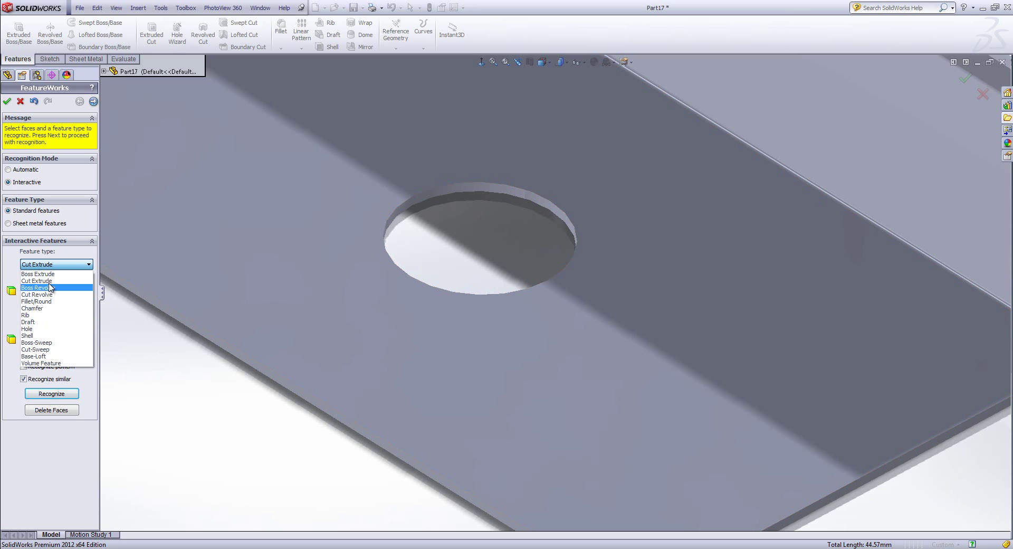
left_click(32, 329)
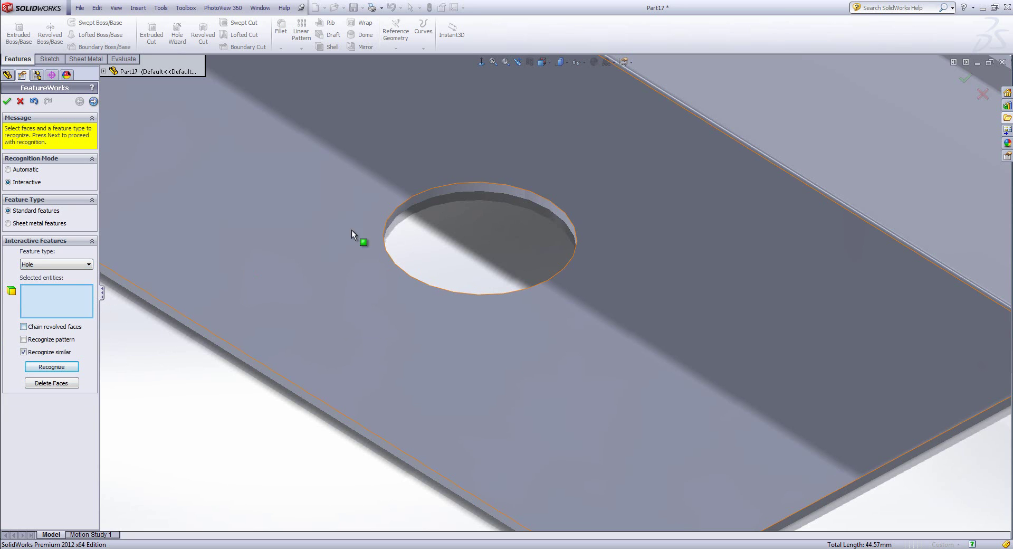
left_click(465, 186)
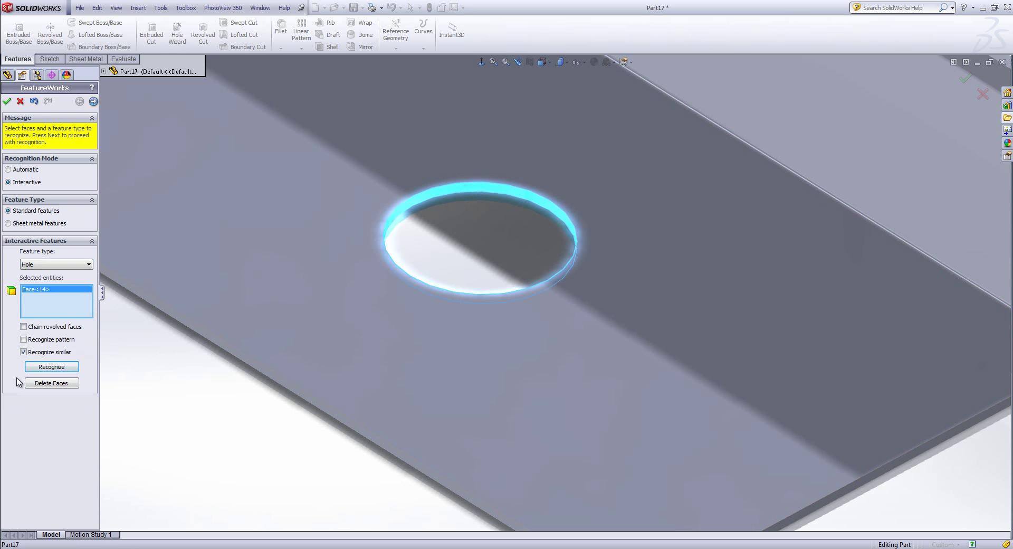
left_click(51, 383)
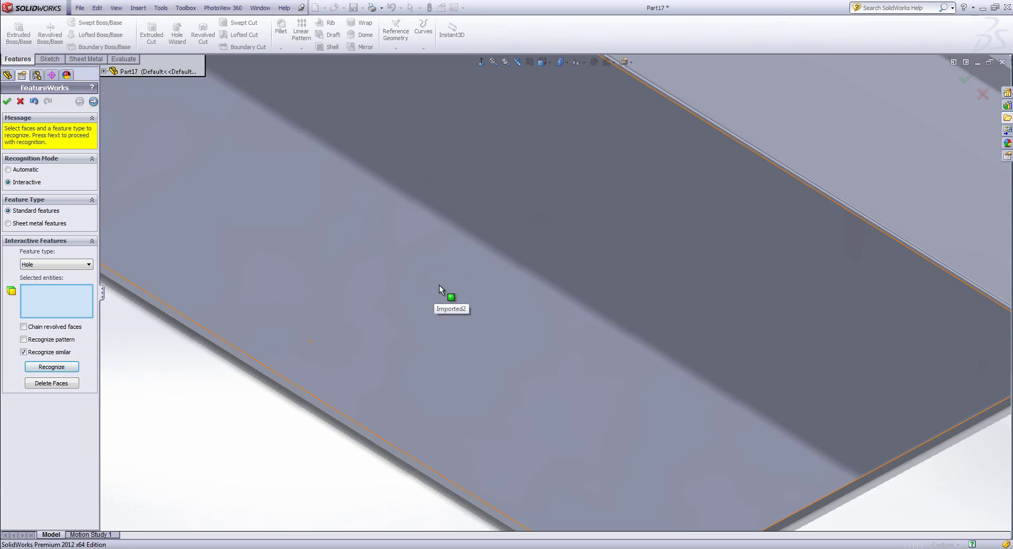
Switch the interactive recognition from standard features to sheet metal features
key("f")
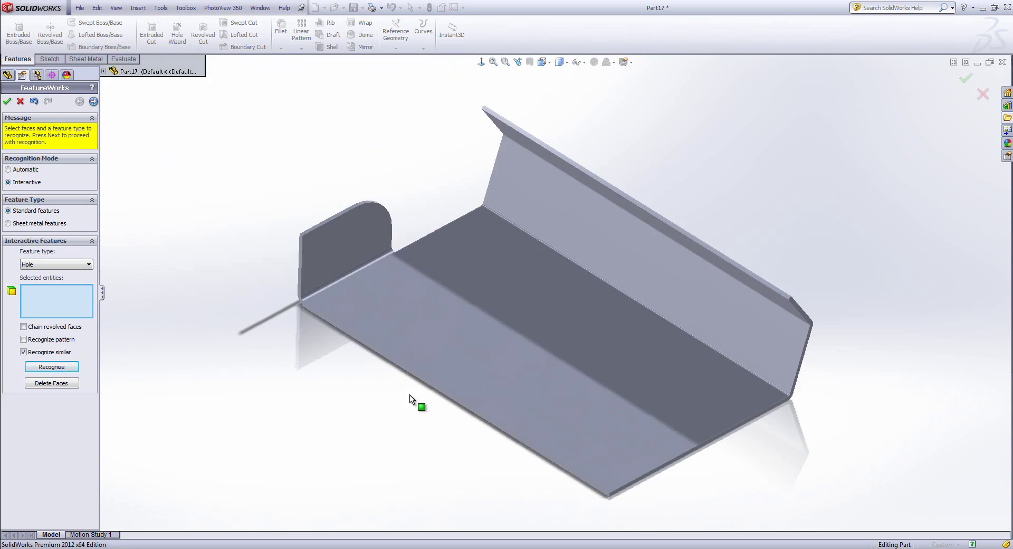
middle_click_drag(574, 294, 531, 310)
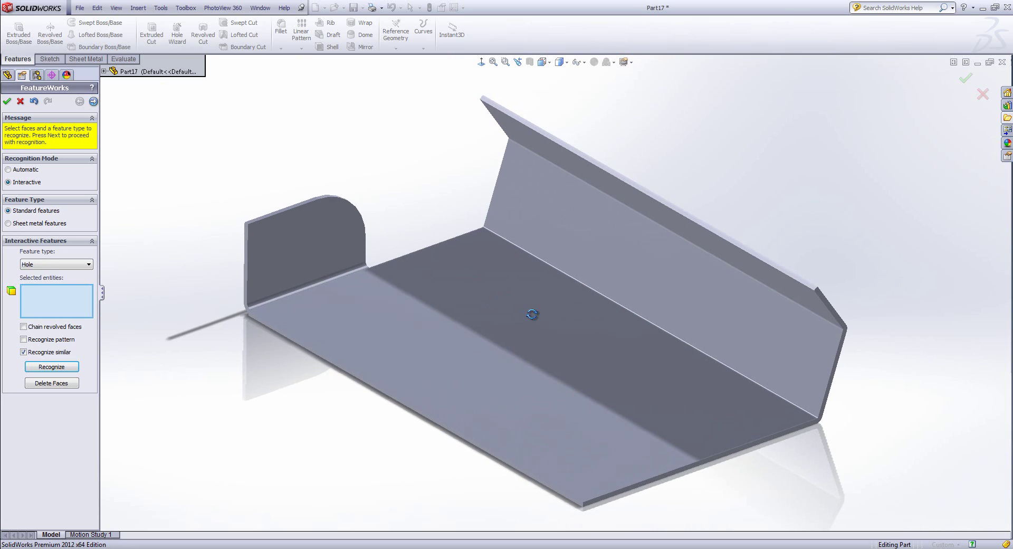
left_click(53, 265)
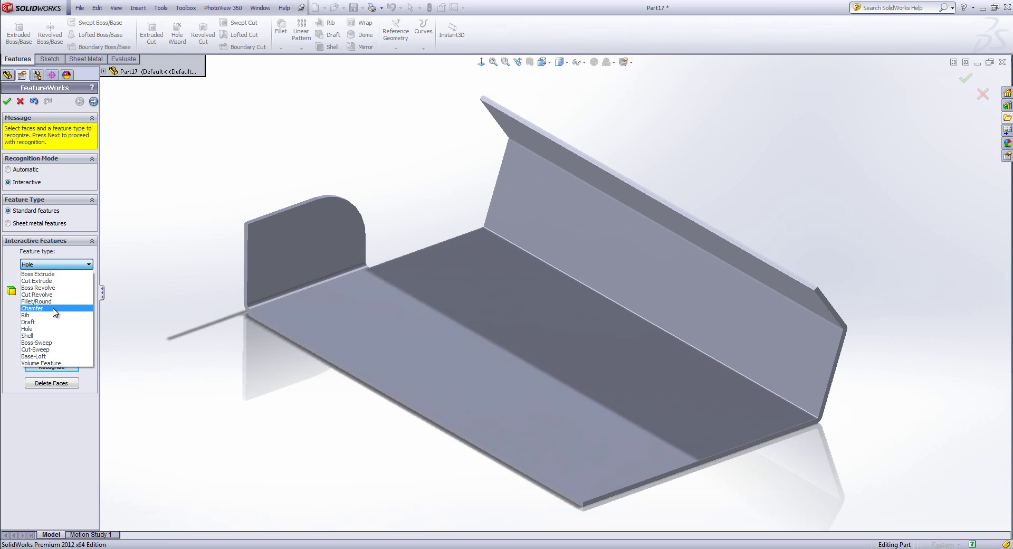
left_click(42, 223)
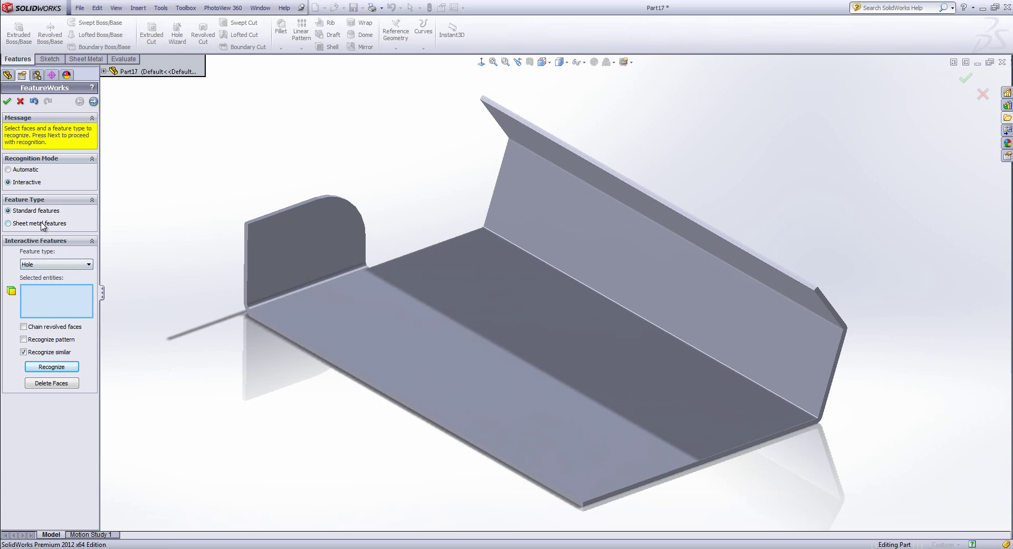
left_click(45, 222)
left_click(77, 266)
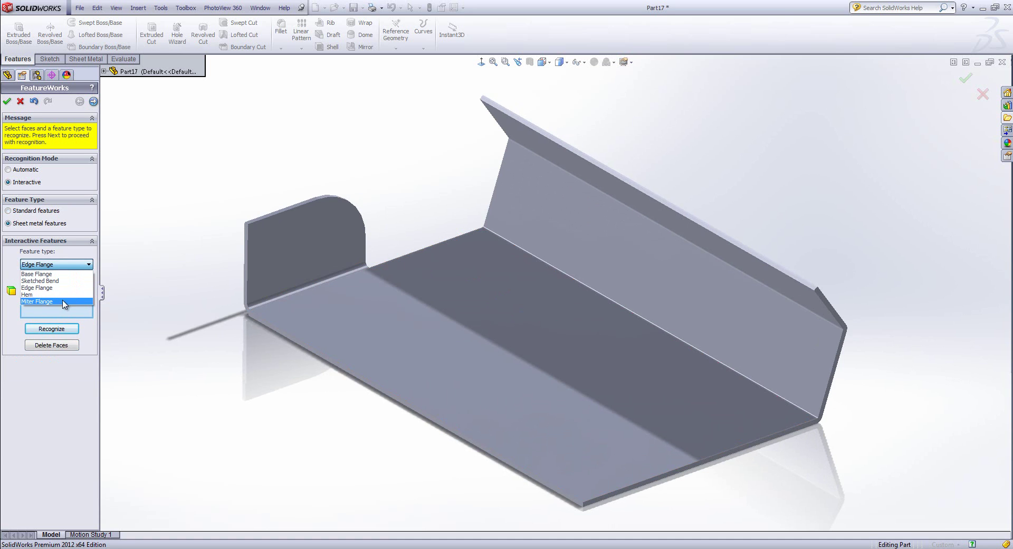
left_click(50, 301)
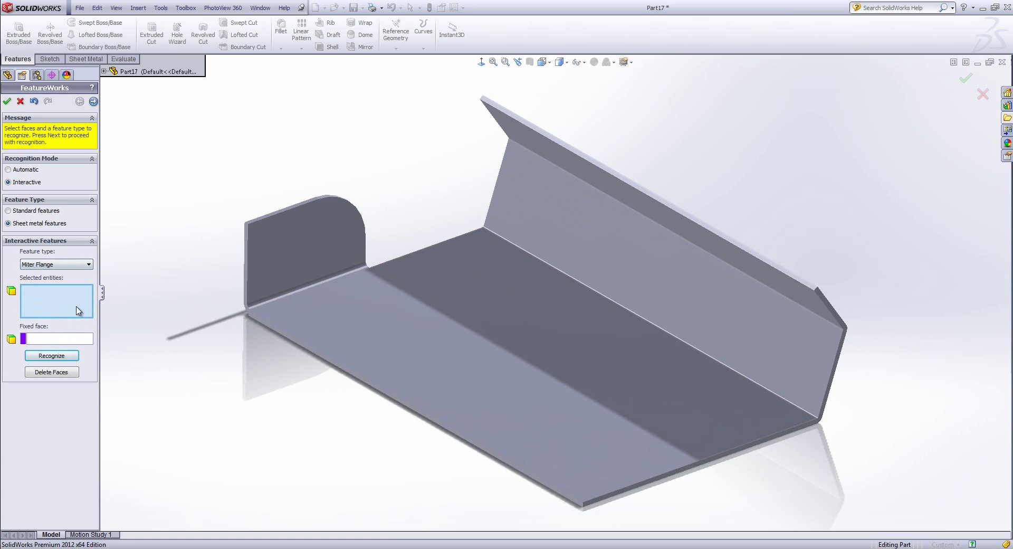
left_click(584, 256)
left_click(35, 338)
left_click(520, 290)
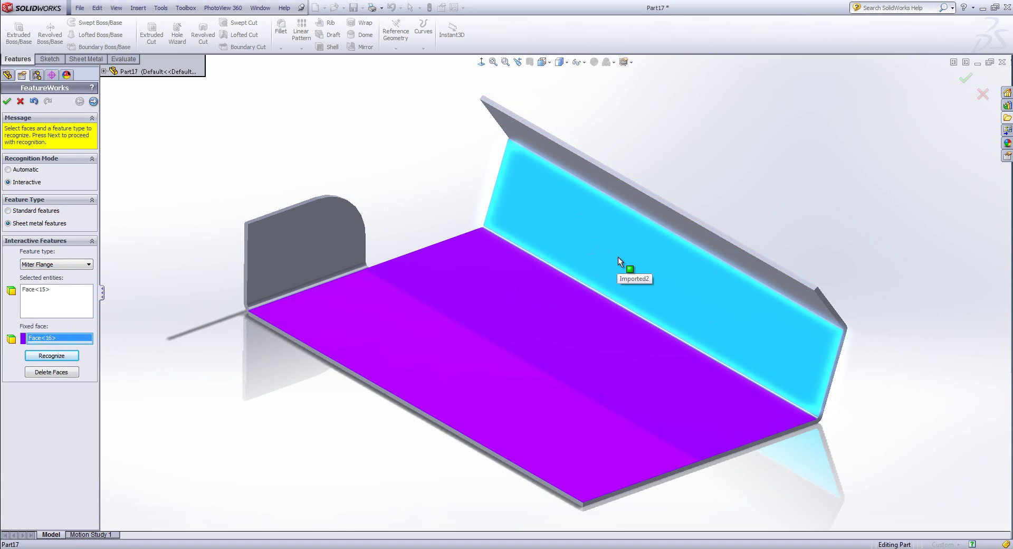
right_click(63, 308)
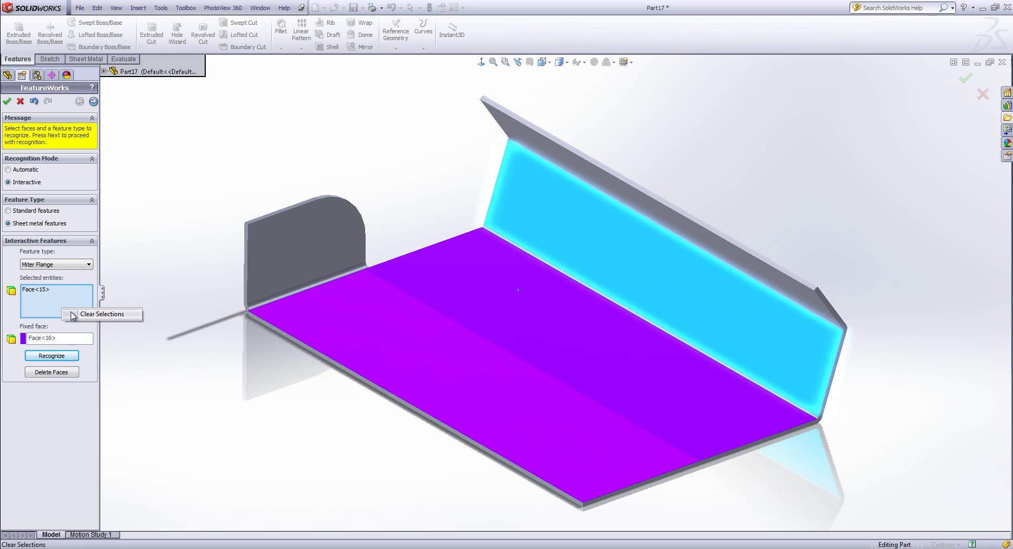
left_click(103, 316)
right_click(74, 335)
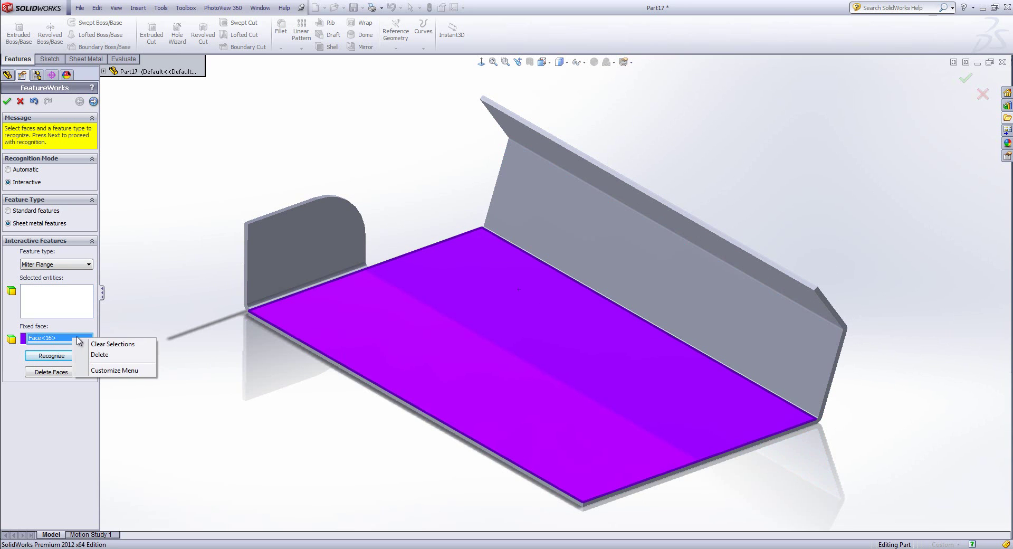
left_click(100, 354)
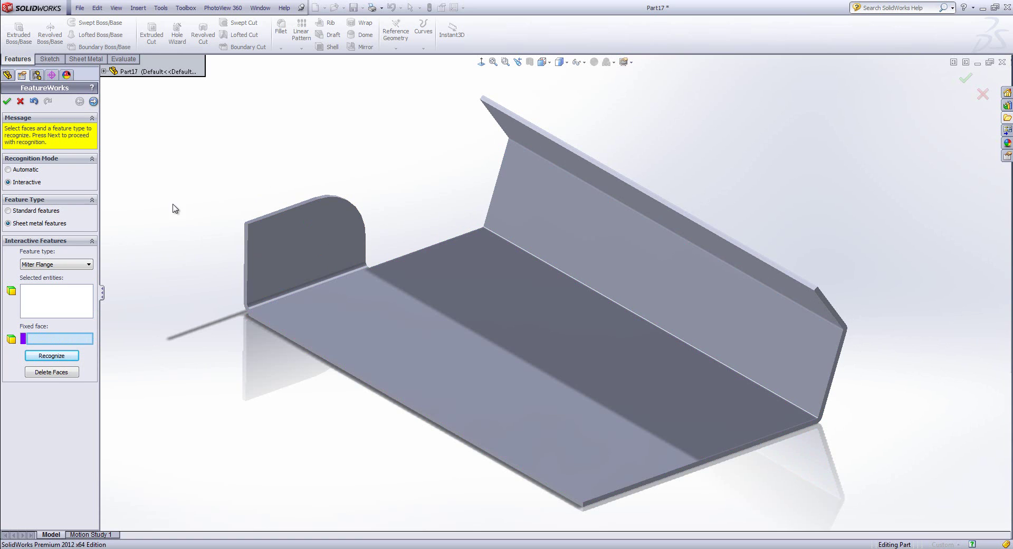
Recognize the remaining bends as Sketched Bend features, using the base sheet's inner face as the selected entity
left_click(44, 266)
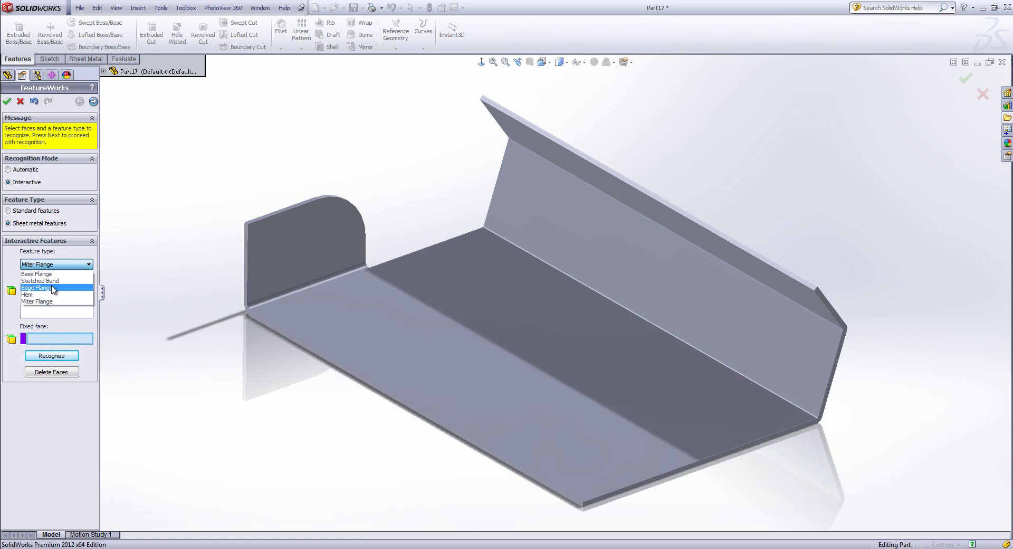
left_click(40, 281)
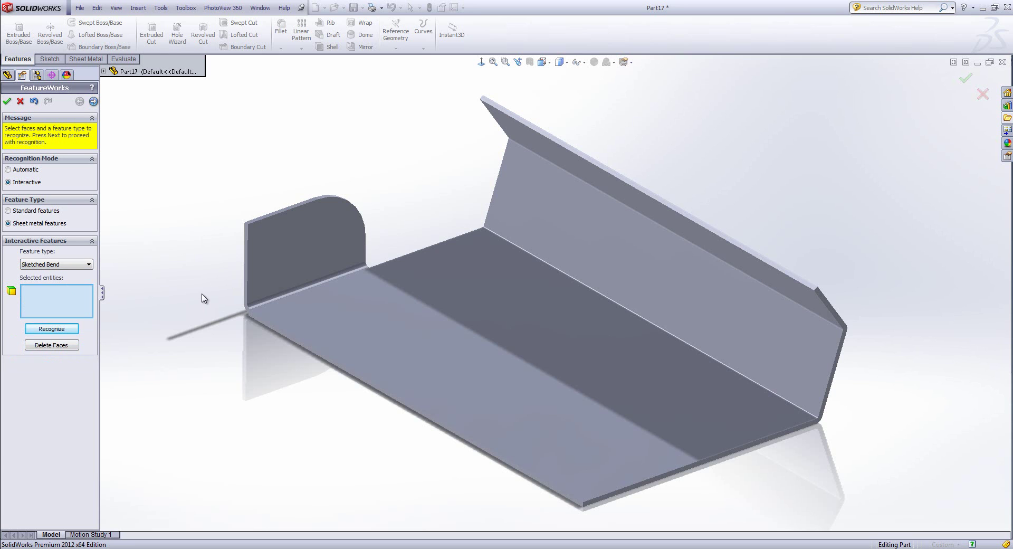
left_click(552, 298)
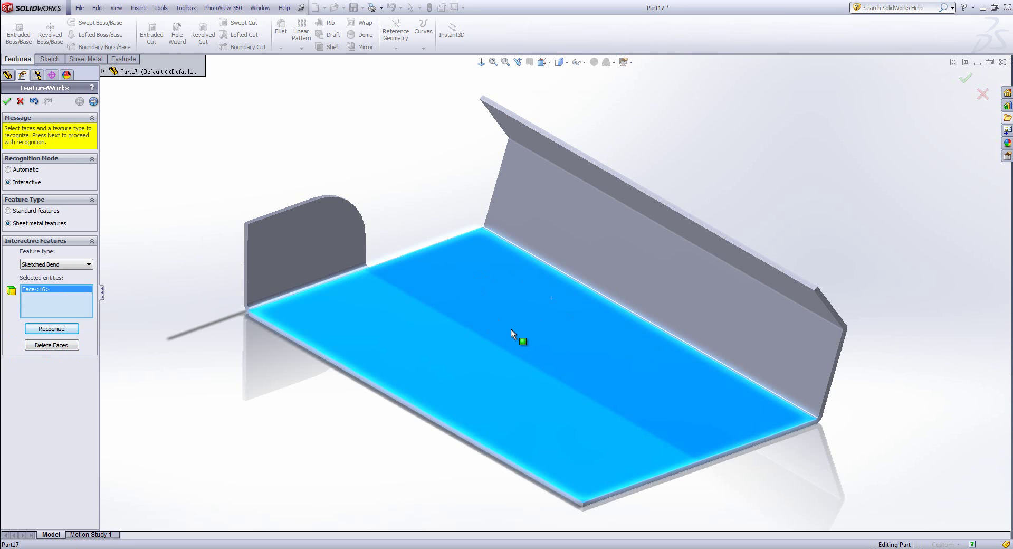
left_click(62, 329)
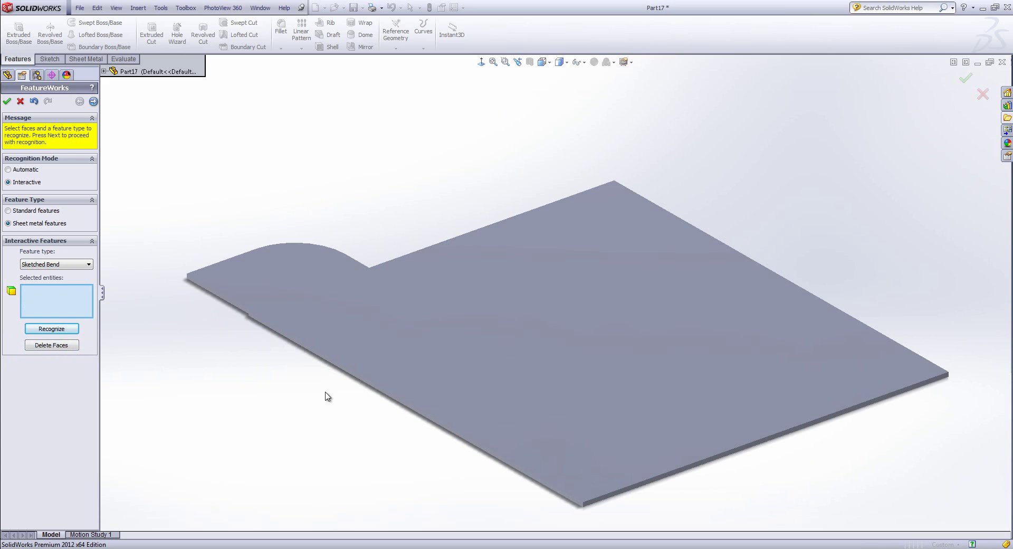
Recognize the unfolded flat sheet as a Base Flange from its upper face
left_click(82, 269)
left_click(70, 273)
left_click(466, 319)
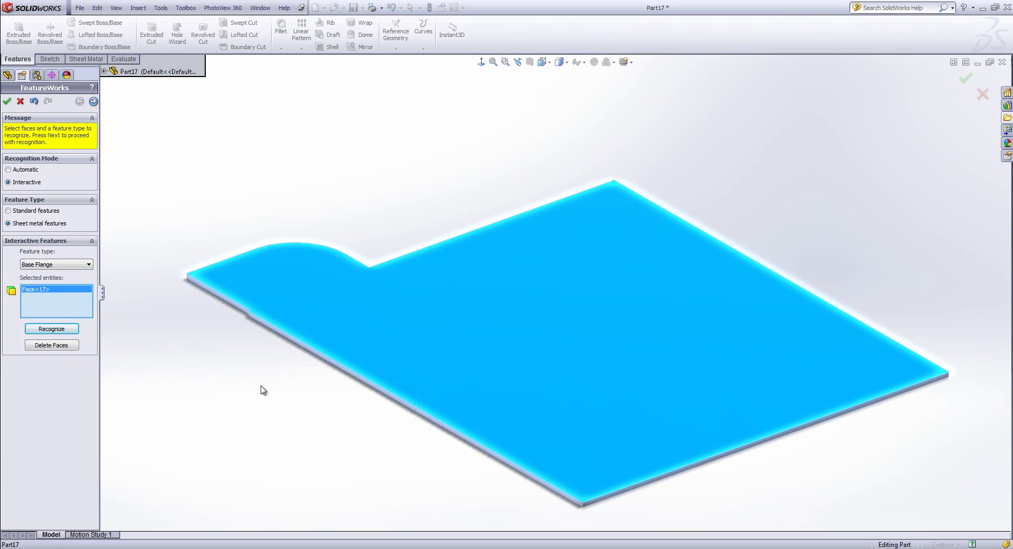
left_click(51, 328)
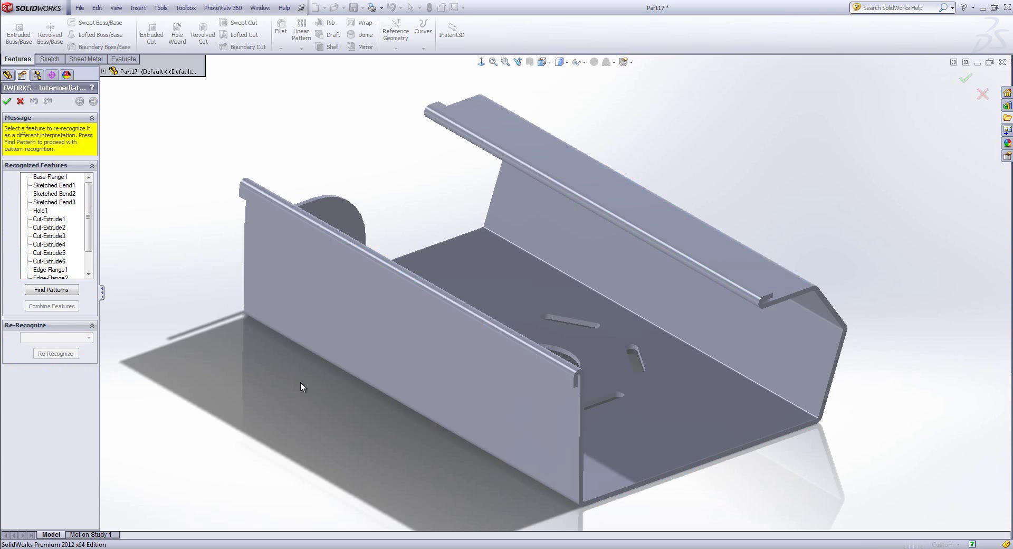
Examine which geometry the recognized base flange, three sketched bends and hole cover on the model
left_click(46, 178)
left_click(50, 186)
left_click(52, 194)
left_click(52, 203)
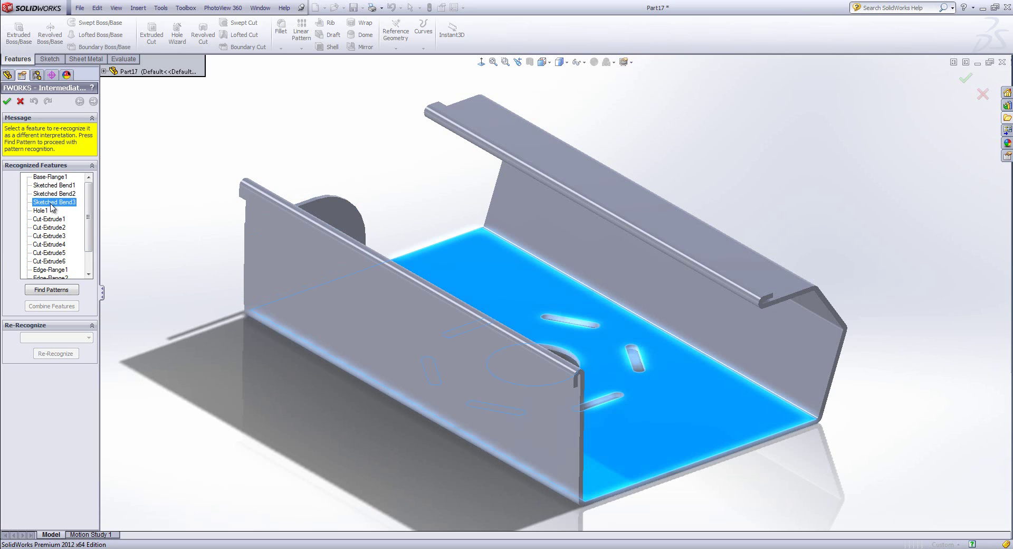
left_click(40, 212)
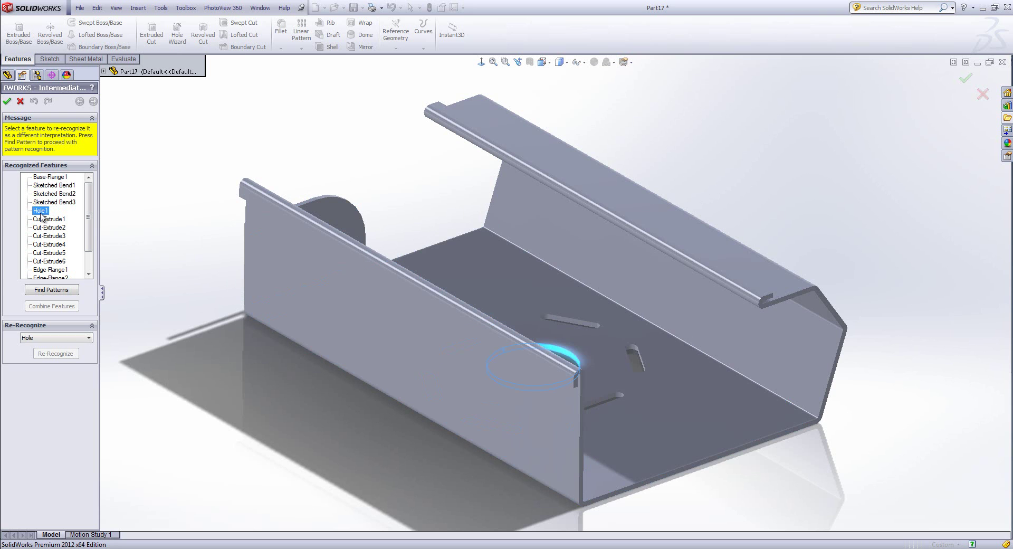
Select the six recognized slot cuts, Cut-Extrude1 through Cut-Extrude6, and start finding patterns
left_click(50, 219)
middle_click_drag(552, 258, 294, 361)
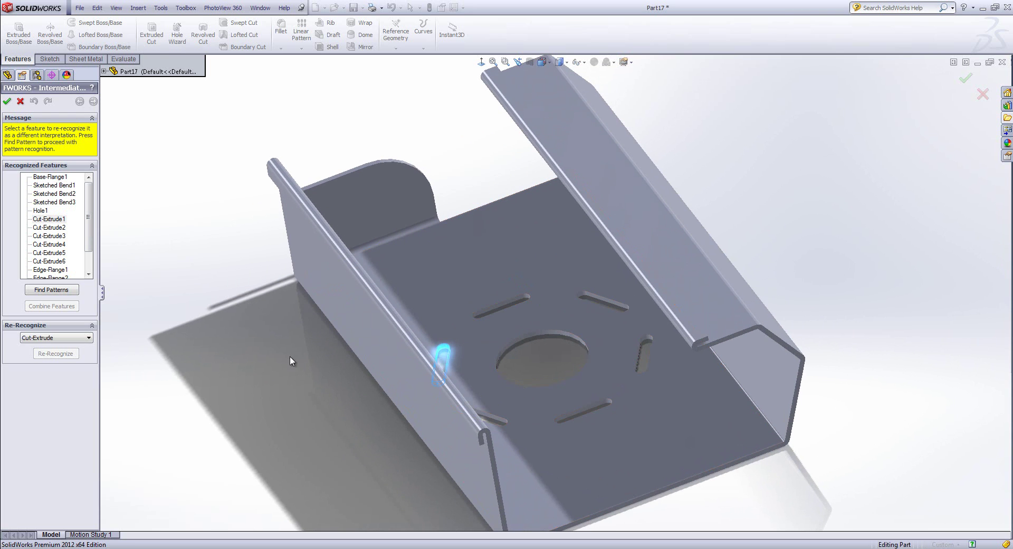
left_click(56, 260, "shift")
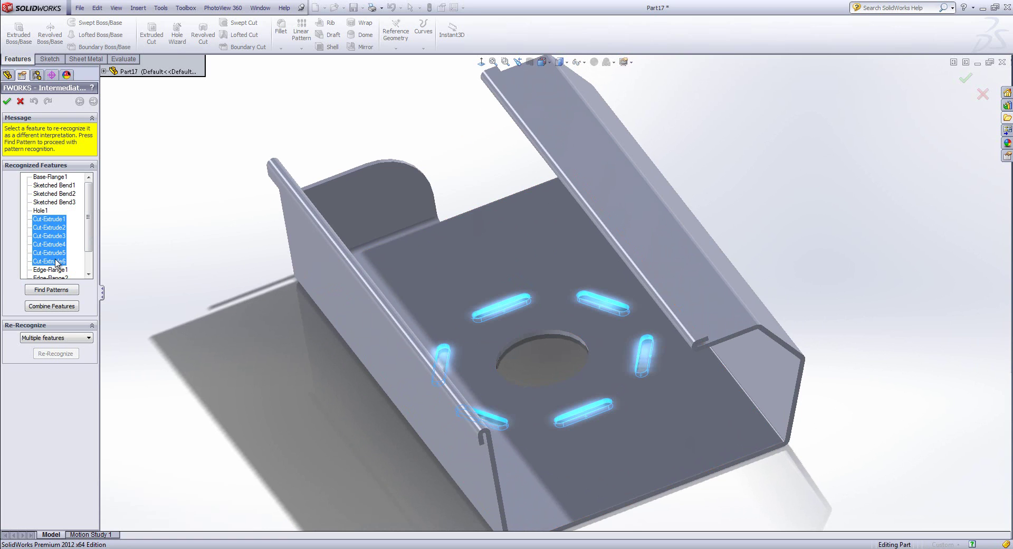
left_click(57, 291)
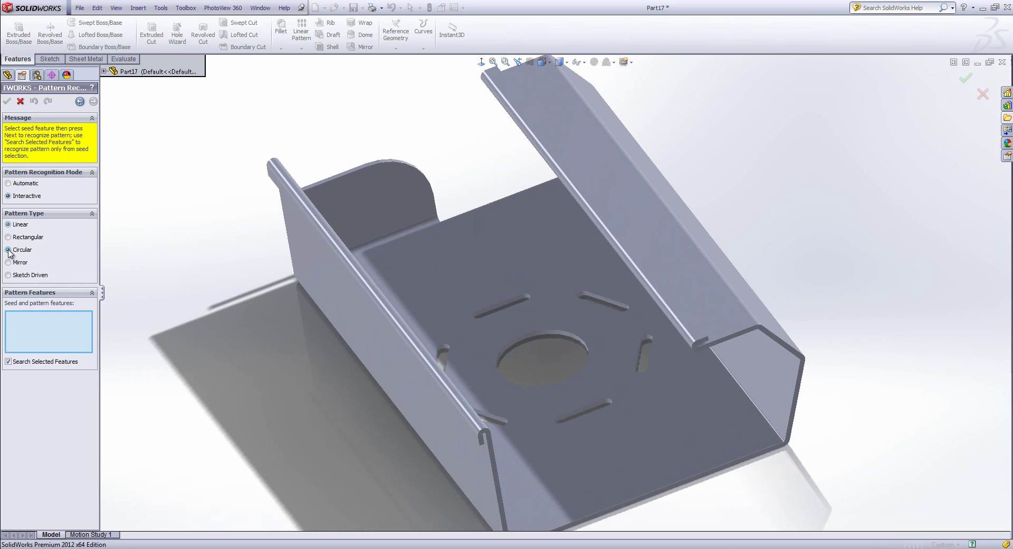
Recognize the six slots around the central hole as a Circular pattern, starting from the slot cut Cut-Extrude6
scroll(565, 363, "down", 5)
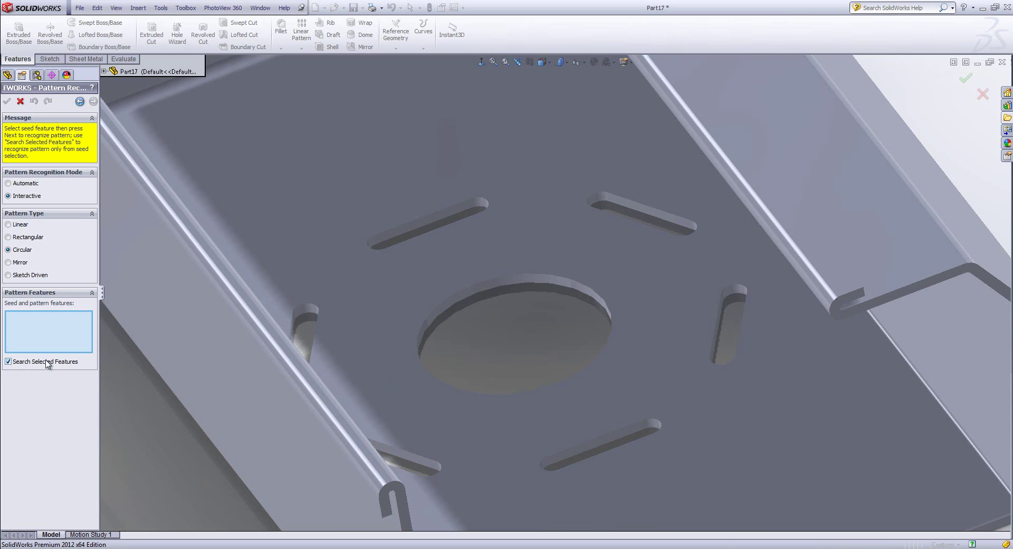
left_click(442, 217)
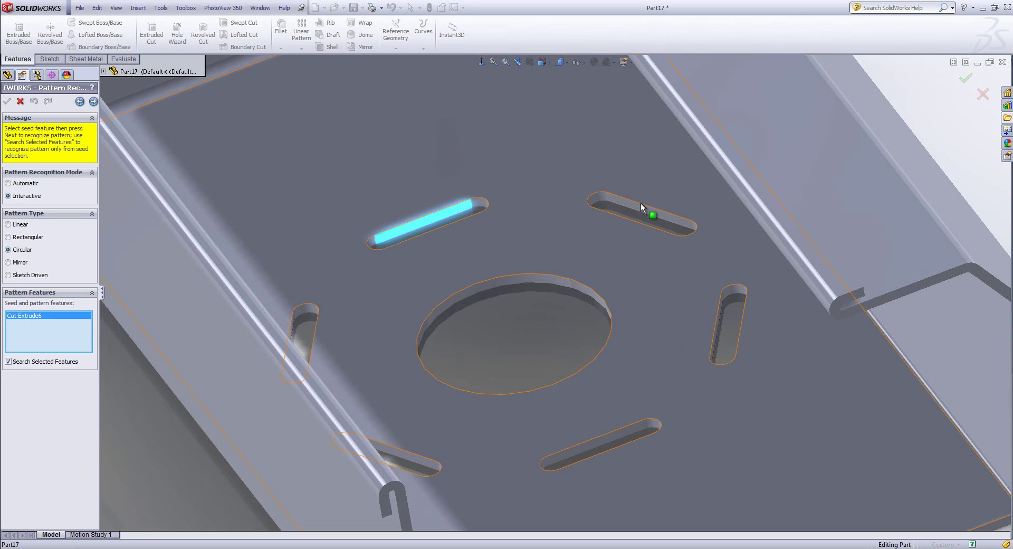
left_click(641, 209)
left_click(735, 290)
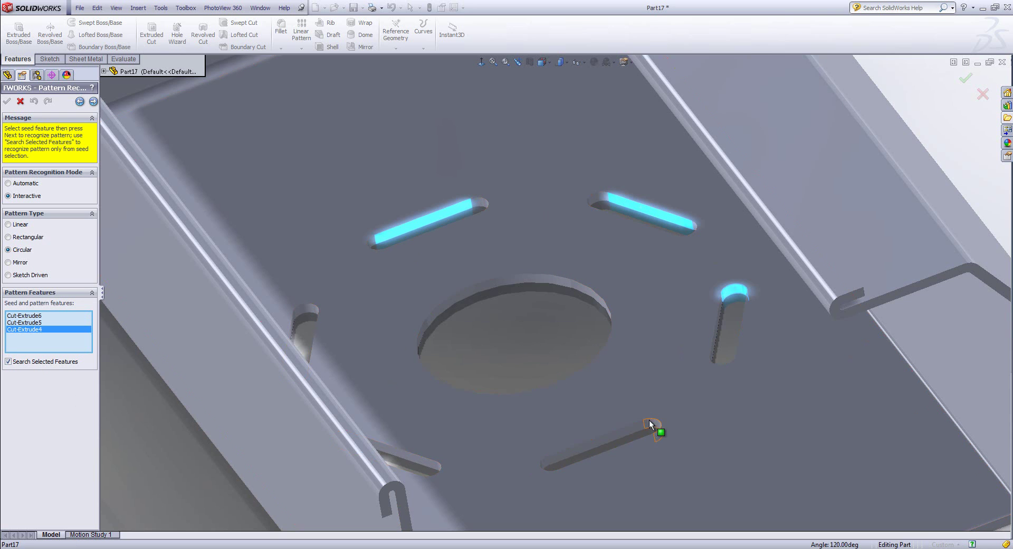
left_click(641, 429)
left_click(416, 458)
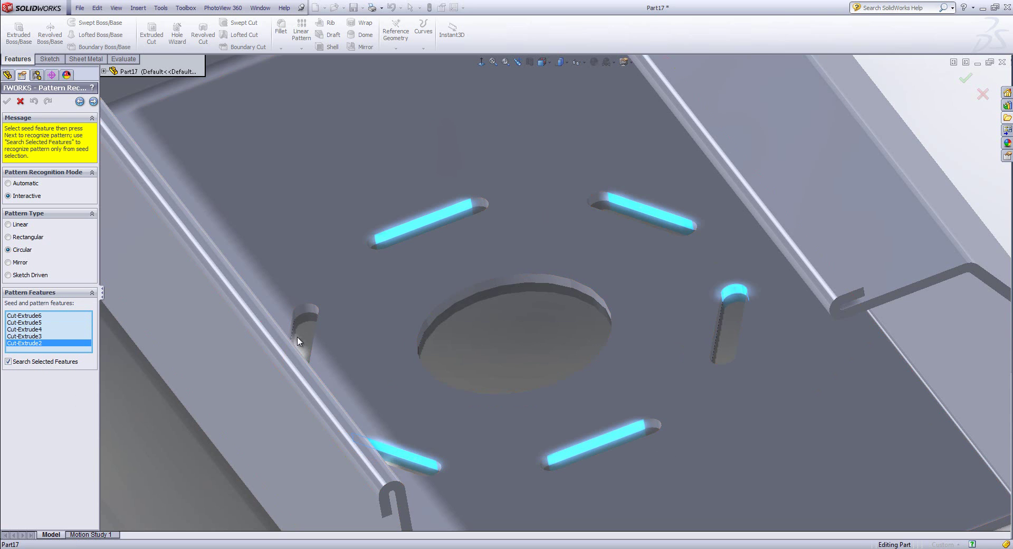
left_click(302, 313)
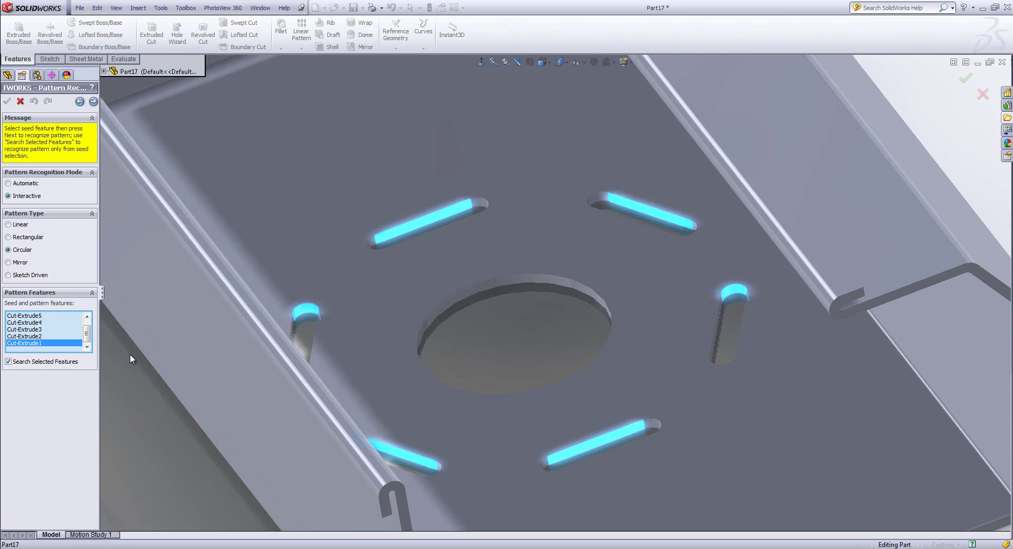
left_click(93, 102)
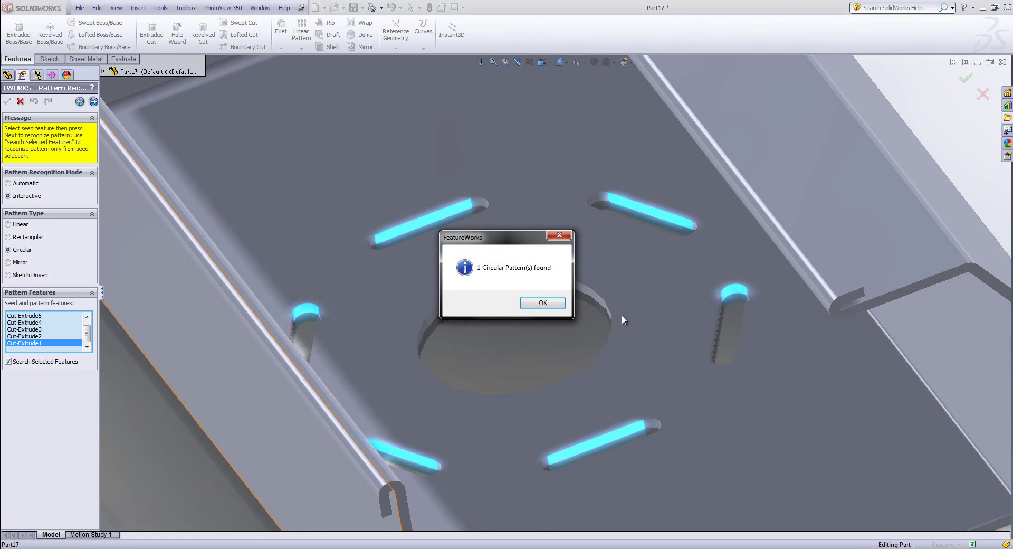
left_click(543, 303)
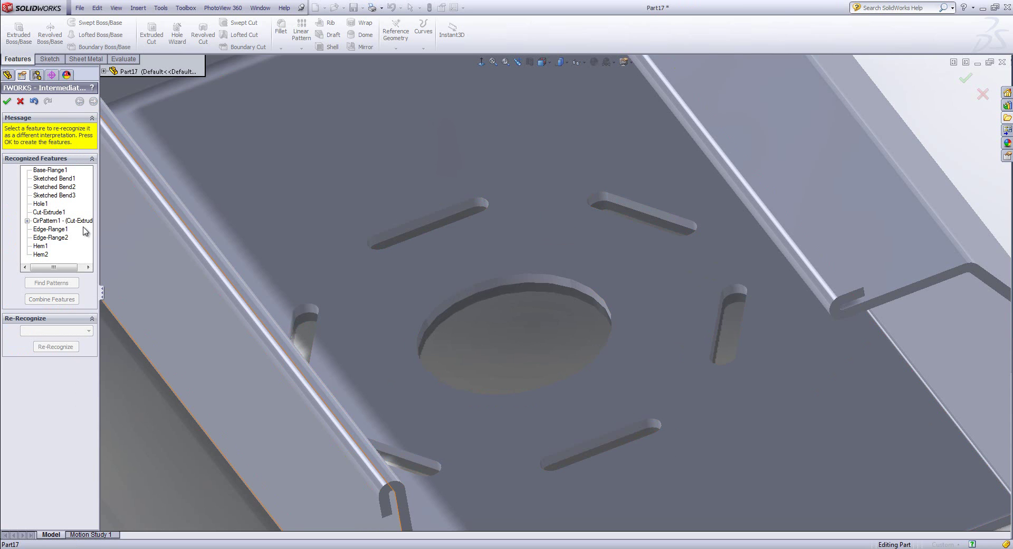
Check the first recognized edge flange on the model and accept the recognition to create all features
left_click(59, 231)
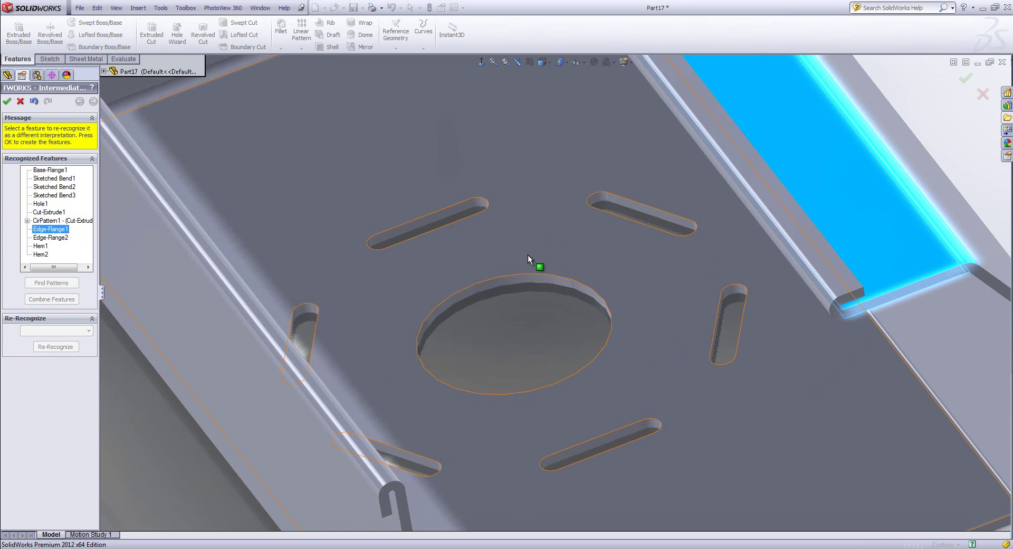
scroll(527, 255, "up", 3)
left_click(7, 101)
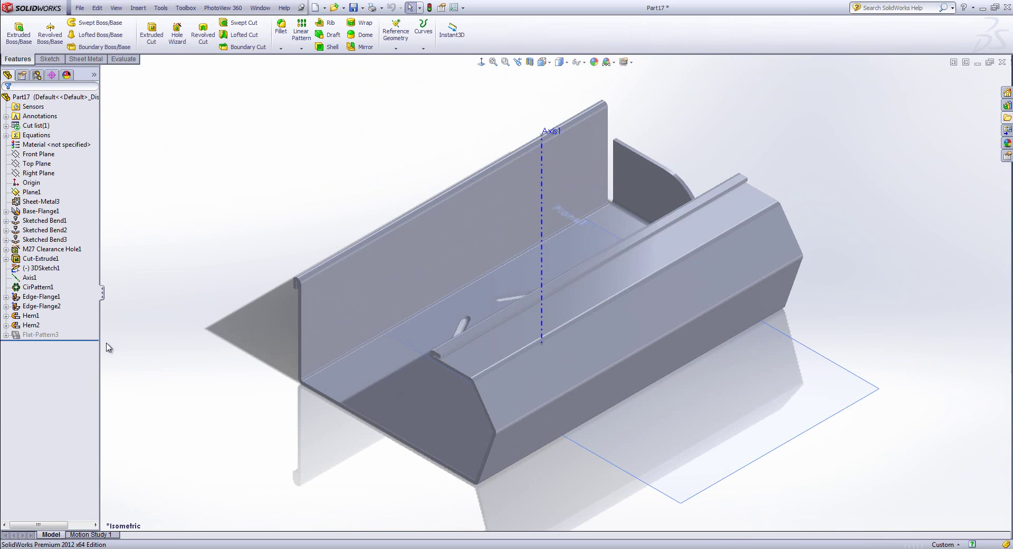
Examine the created base flange, three sketched bends and M27 clearance hole in the part's feature list
left_click(43, 212)
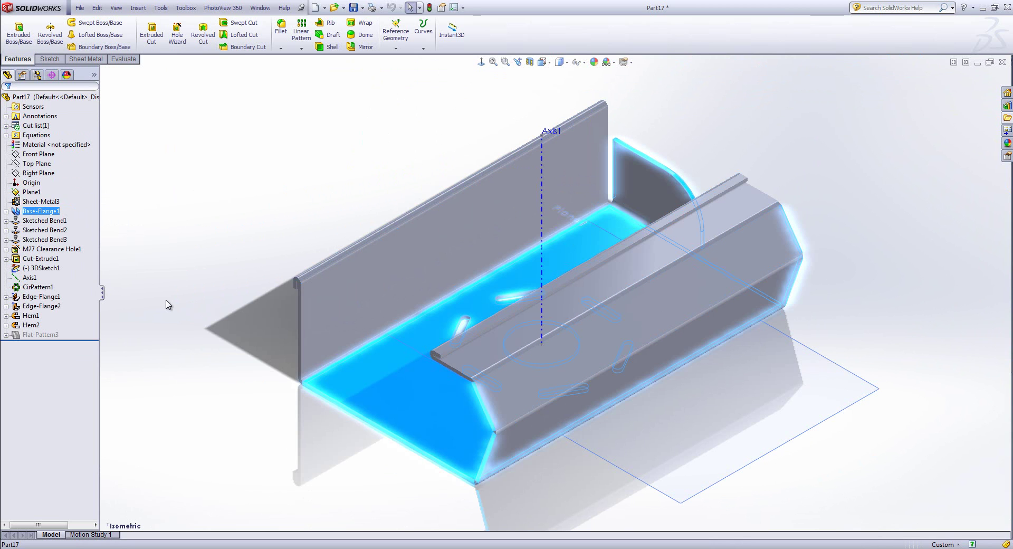
left_click(47, 221)
left_click(47, 230)
left_click(47, 240)
left_click(120, 300)
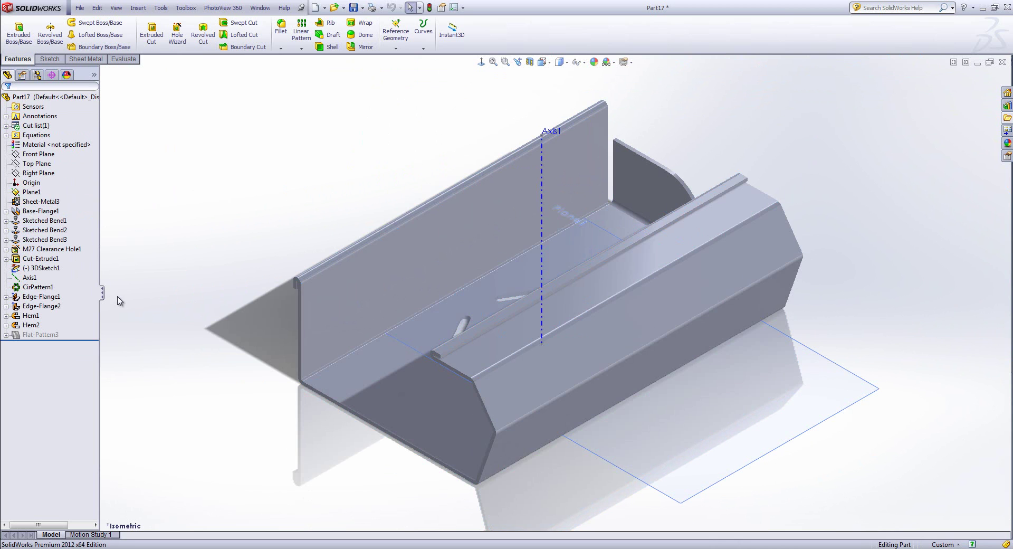
left_click(57, 250)
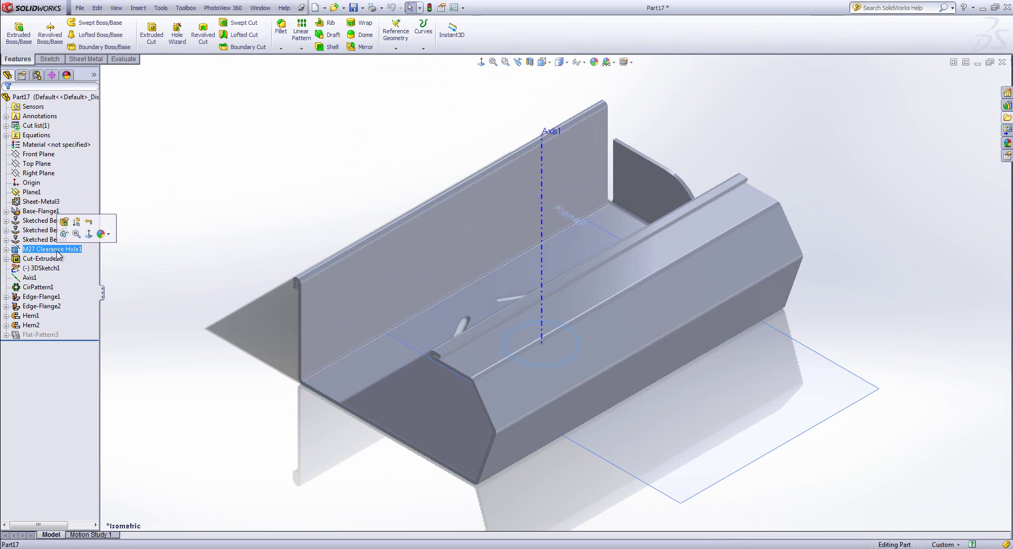
Hide the reference axis through the central hole and the reference plane at the base sheet
left_click(32, 278)
left_click(176, 364)
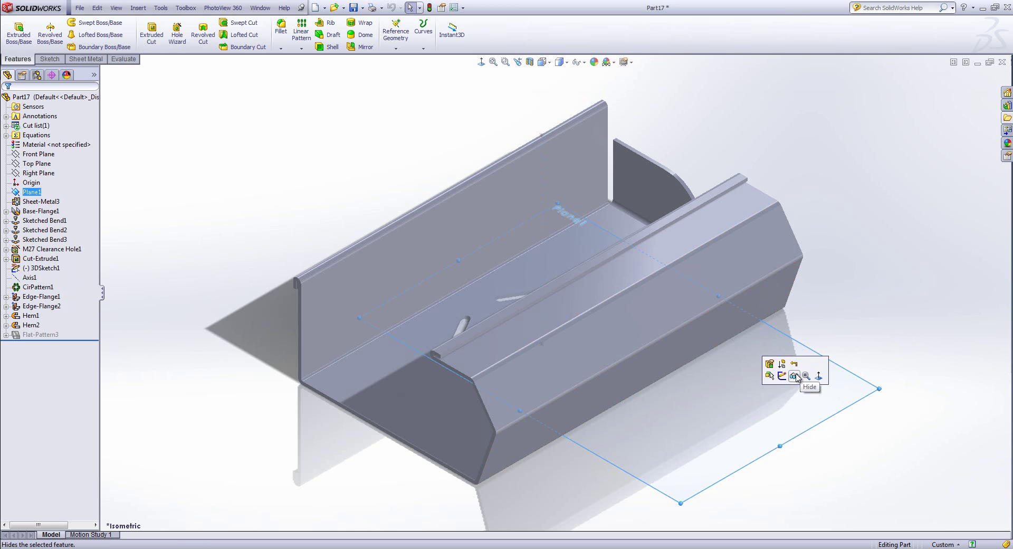
left_click(843, 251)
middle_click_drag(803, 272, 781, 254)
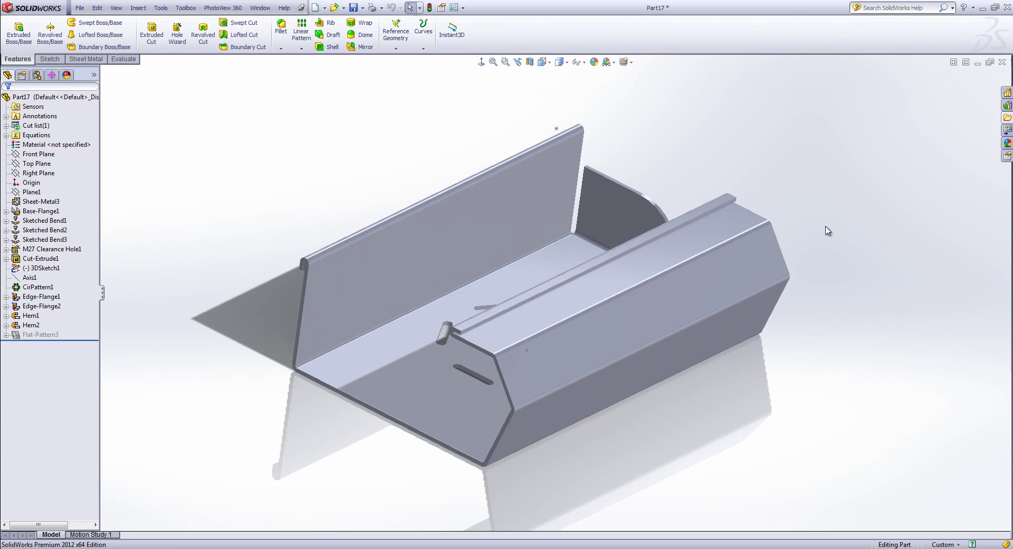
Close the recognized sheet metal part and the imported Featureworks 2 part without saving either one
left_click(1002, 63)
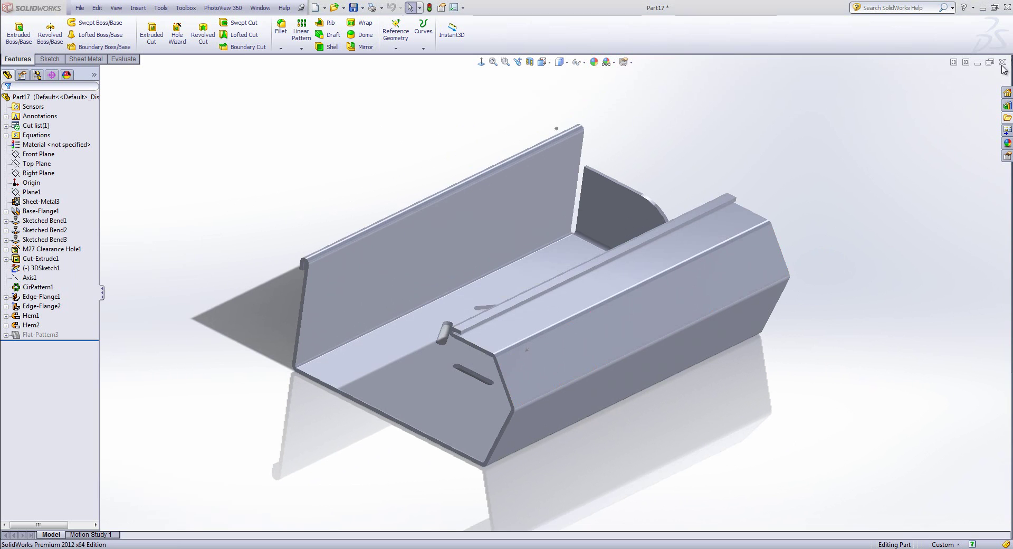
left_click(531, 295)
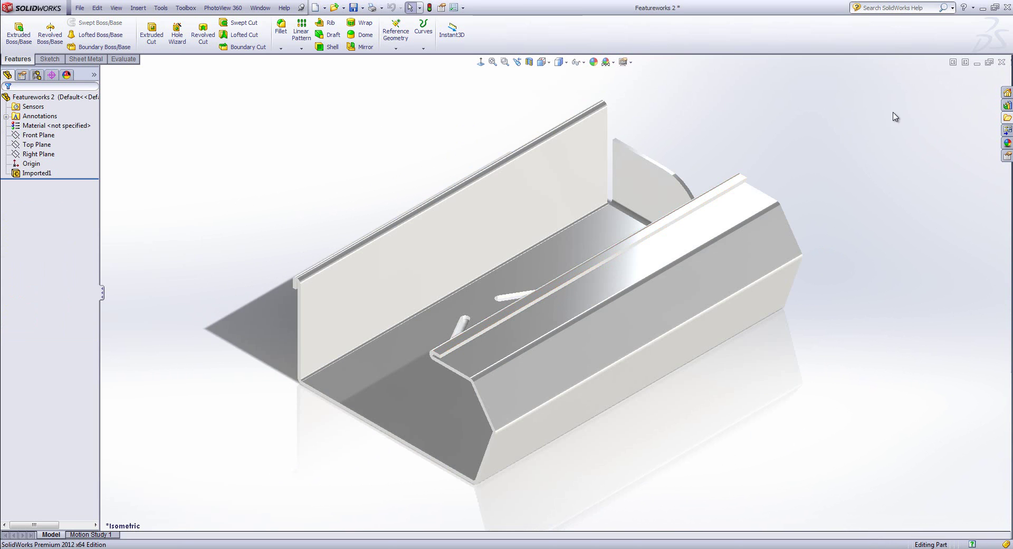
left_click(1004, 61)
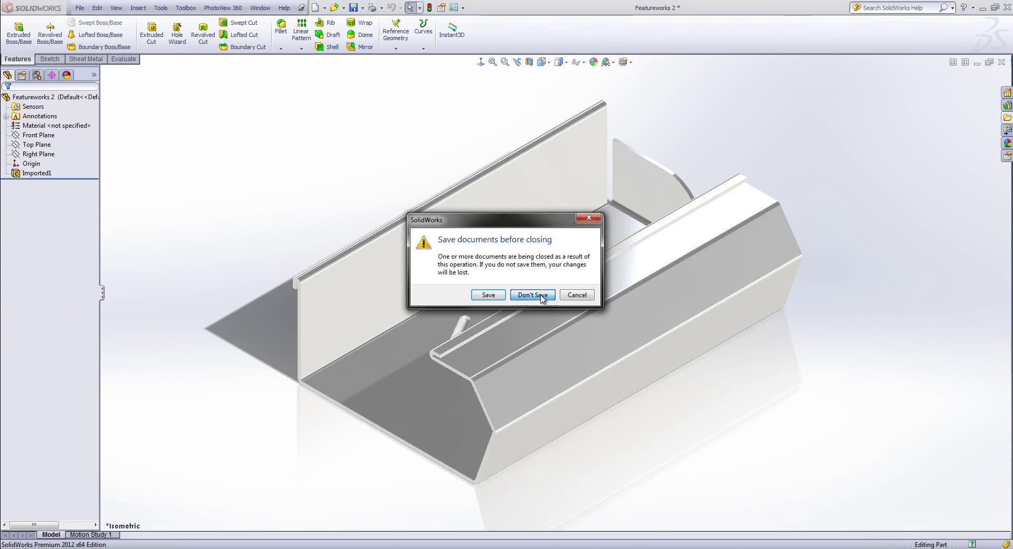
left_click(533, 294)
Open Featureworks 3.STEP from the Webinar folder on drive E
left_click(1007, 117)
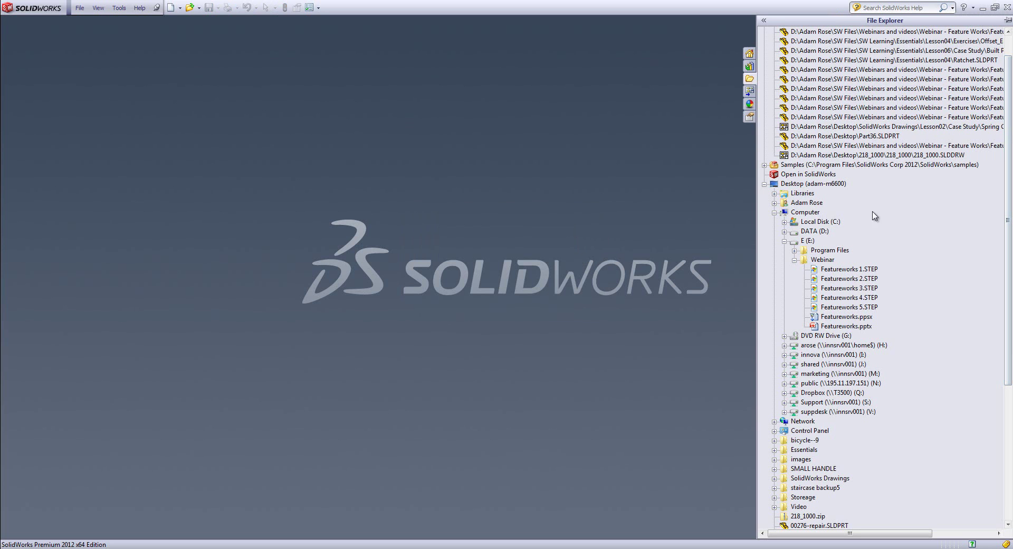
left_click(860, 289)
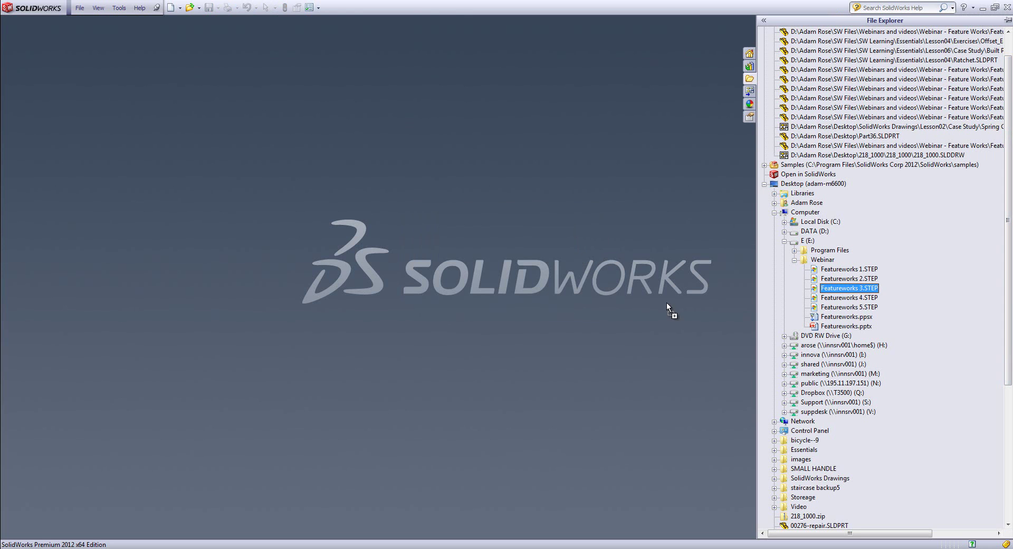
left_click_drag(732, 300, 542, 302)
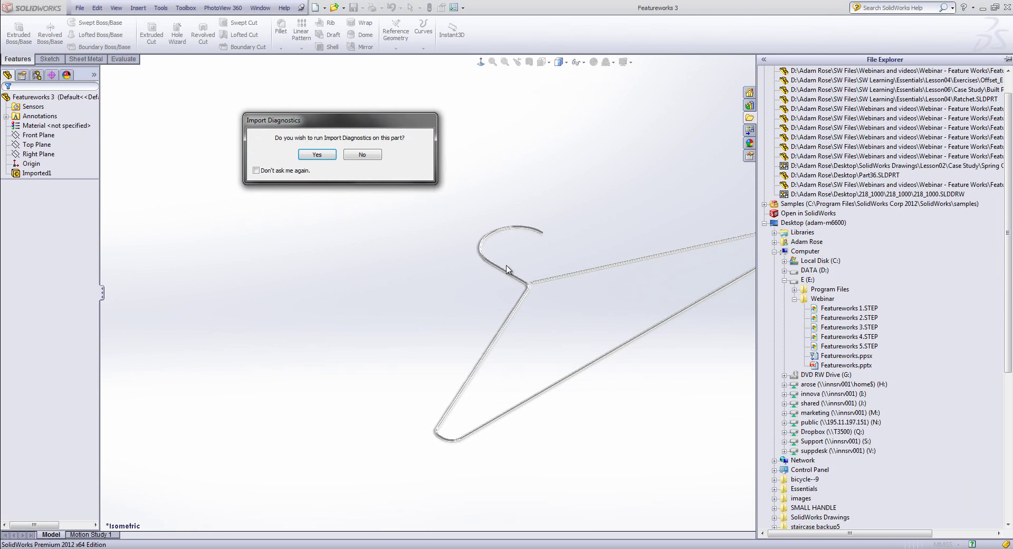
Run Import Diagnostics on the imported coat hanger and accept the result
left_click(322, 155)
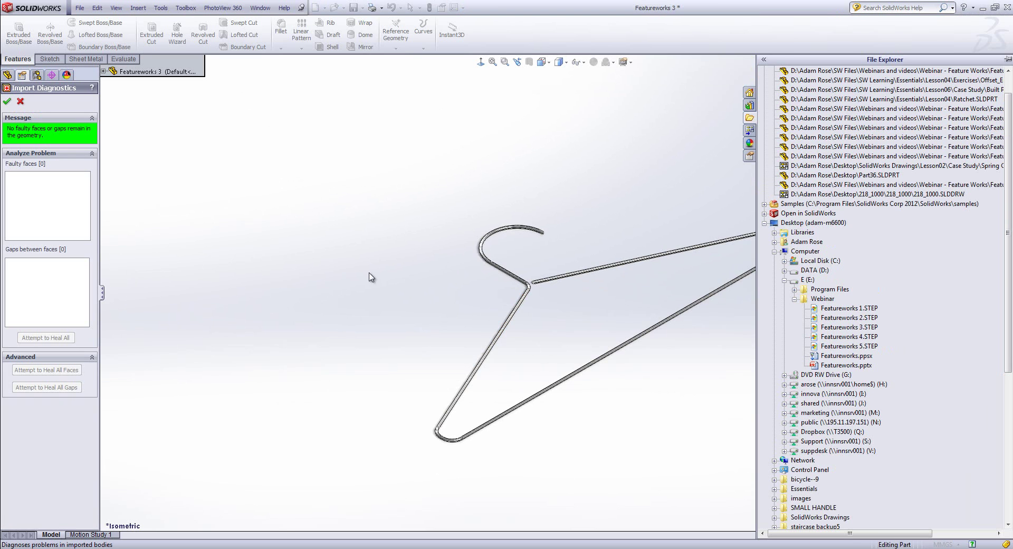
left_click(417, 230)
scroll(717, 356, "down", 2)
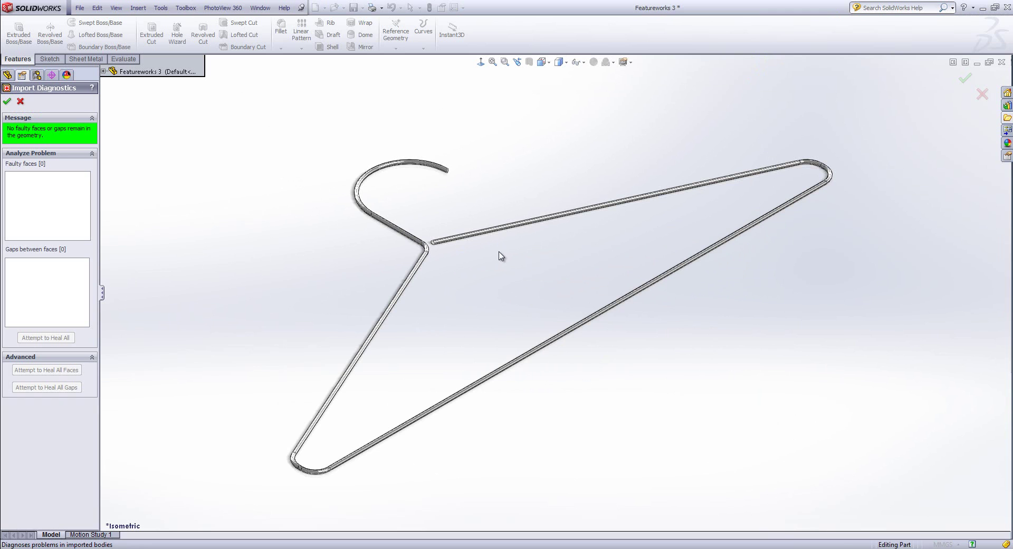
left_click(7, 102)
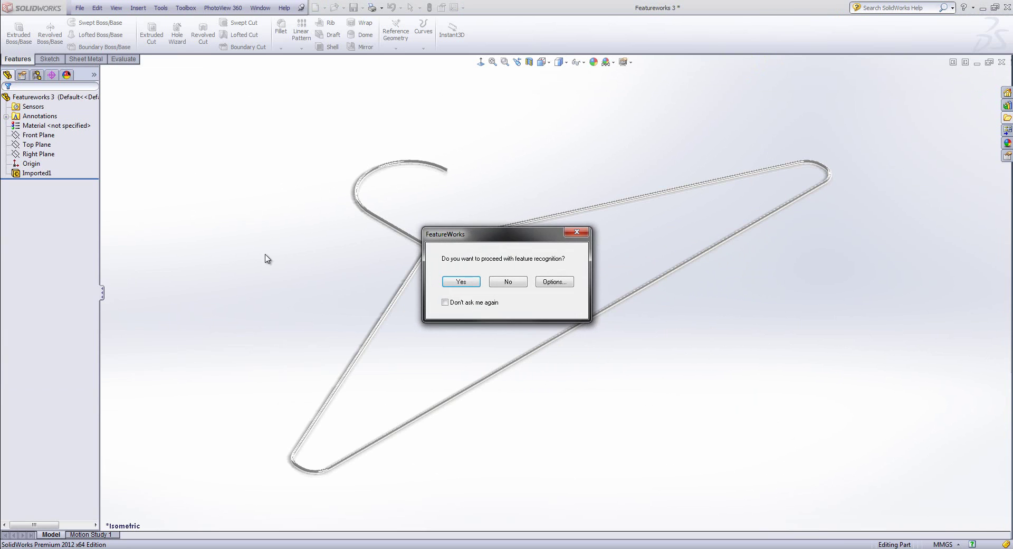
Proceed with feature recognition of the hanger and set interactive mode to standard features of type Boss-Sweep
left_click(456, 282)
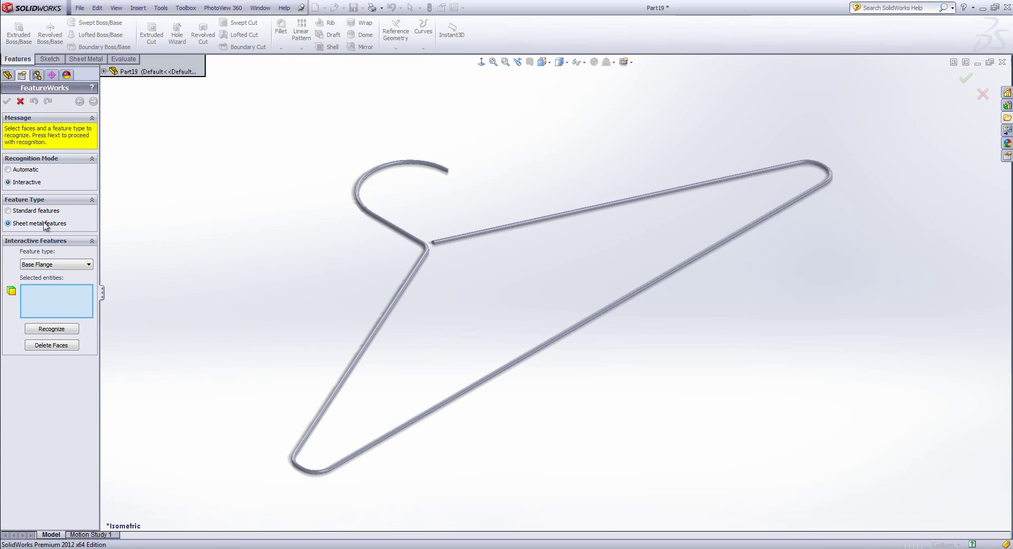
left_click(68, 265)
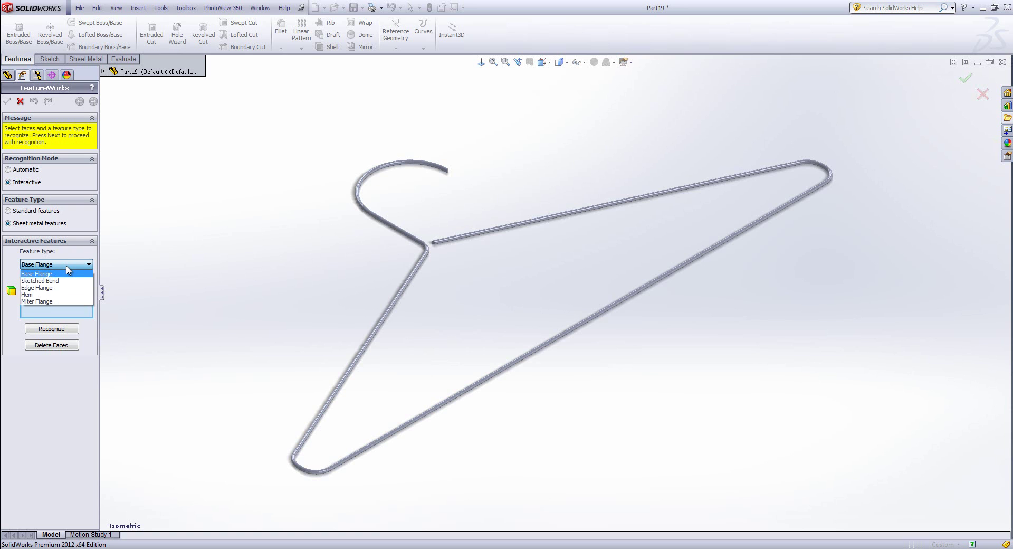
left_click(38, 214)
left_click(38, 211)
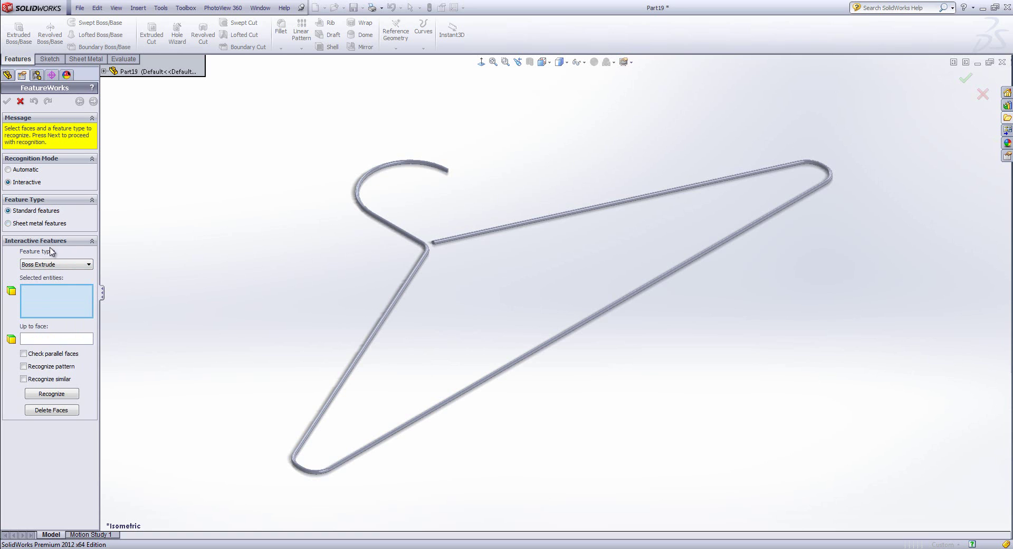
left_click(57, 264)
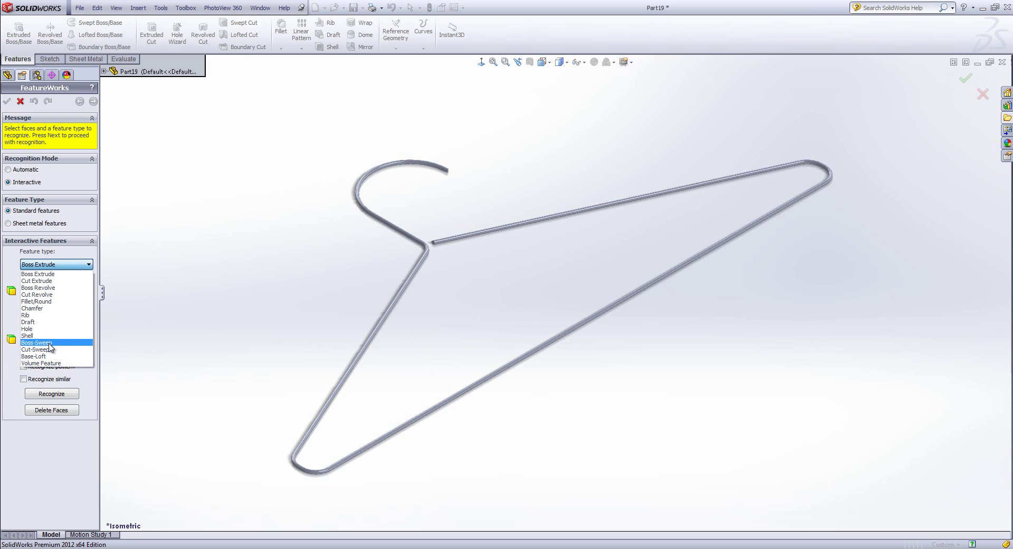
left_click(47, 343)
Recognize the hanger wire as a sweep from the hook's tip face to the wire's other end face near the neck, and create the feature
scroll(466, 181, "down", 5)
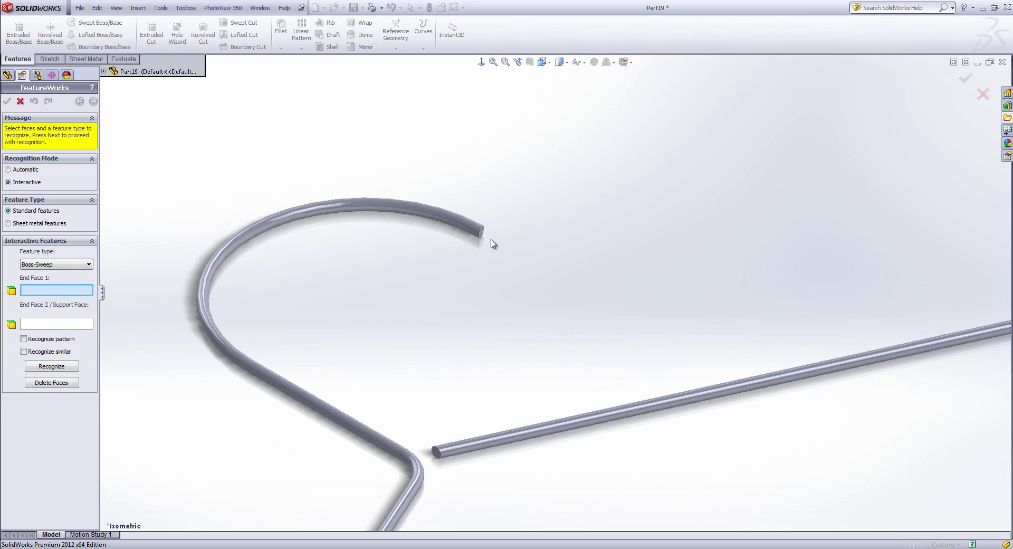
scroll(484, 242, "down", 2)
left_click(477, 222)
scroll(475, 411, "up", 3)
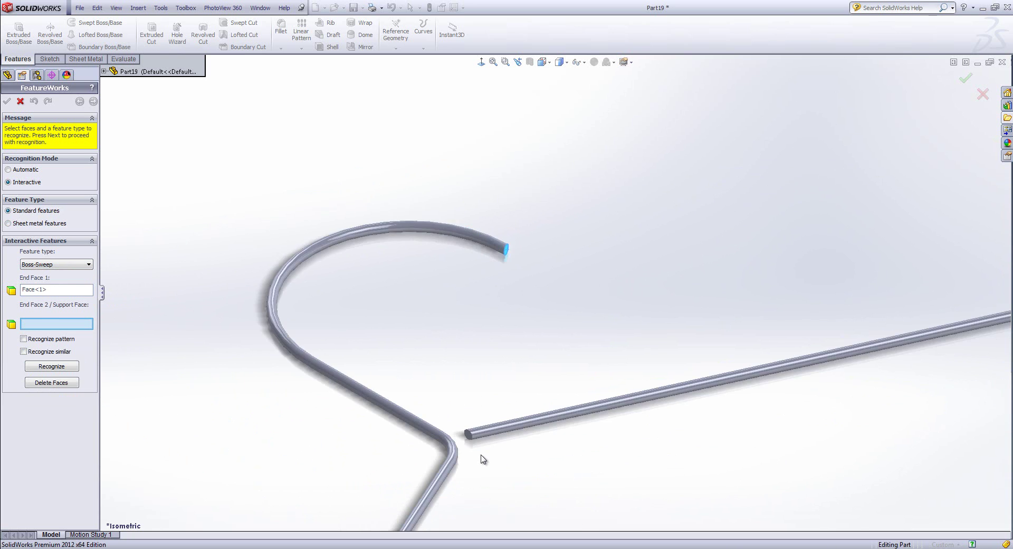
scroll(478, 437, "down", 3)
left_click(473, 346)
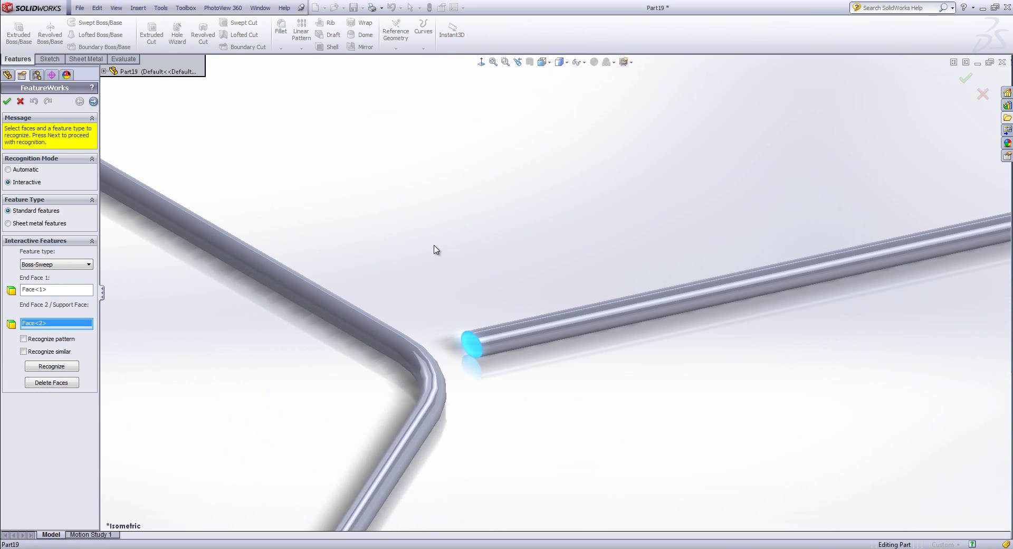
scroll(441, 260, "up", 3)
scroll(575, 261, "up", 3)
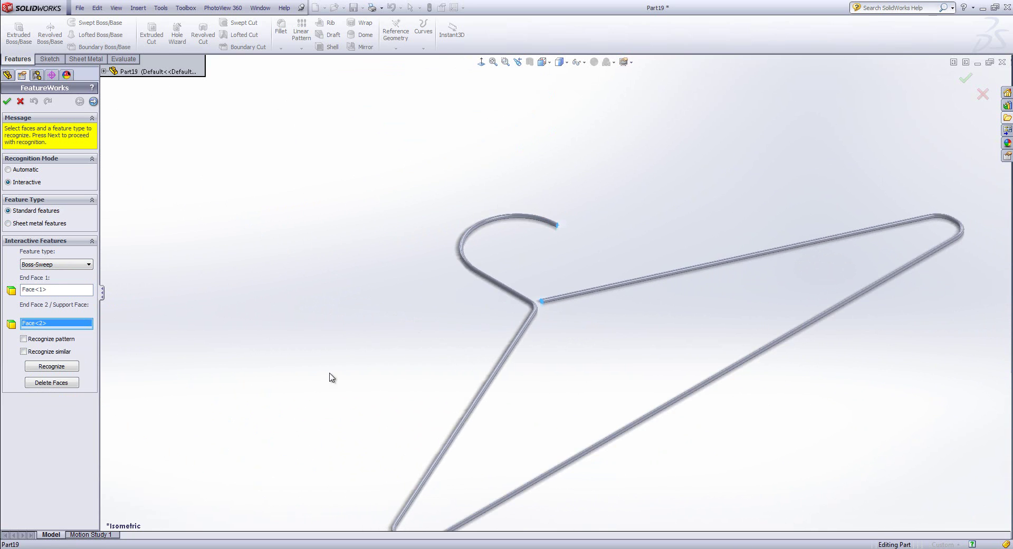
left_click(52, 367)
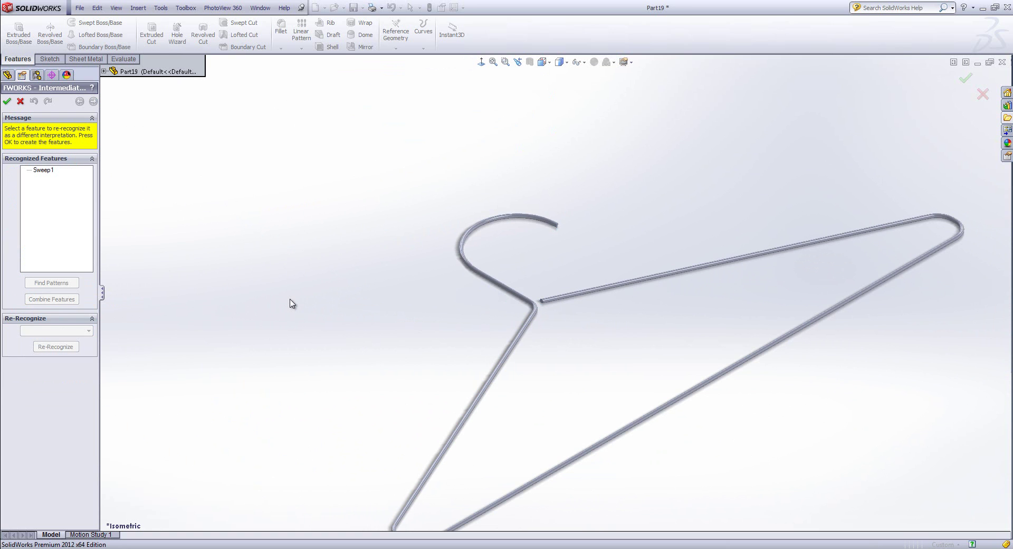
left_click(41, 171)
left_click(7, 101)
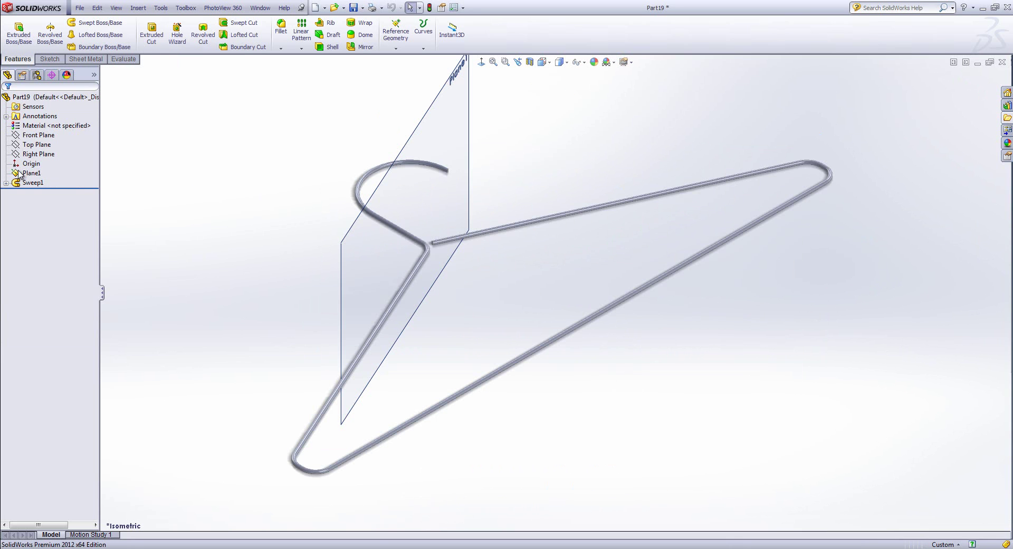
Hide the reference plane Plane1 and expand the hanger's sweep feature to show its sketches
left_click(22, 174)
left_click(35, 156)
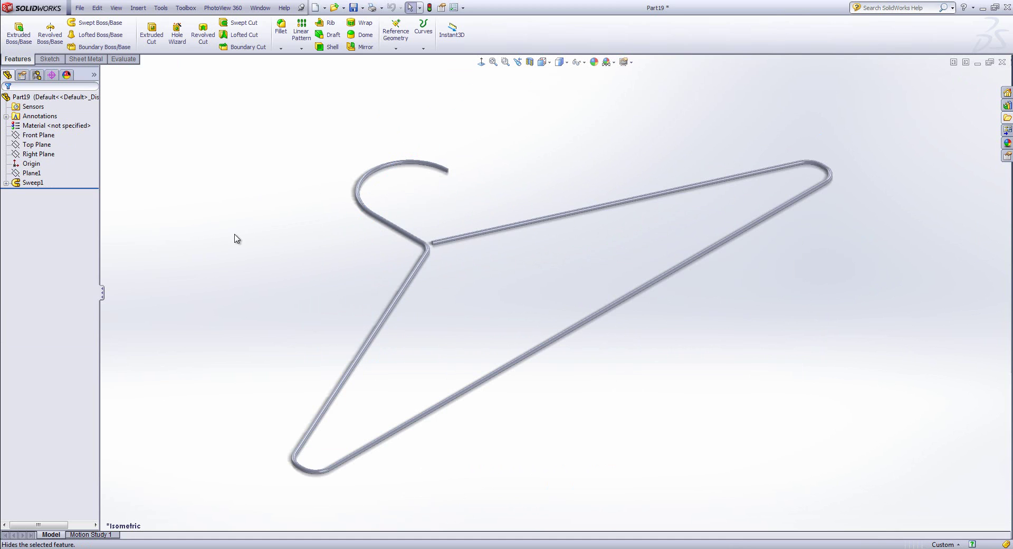
left_click(6, 182)
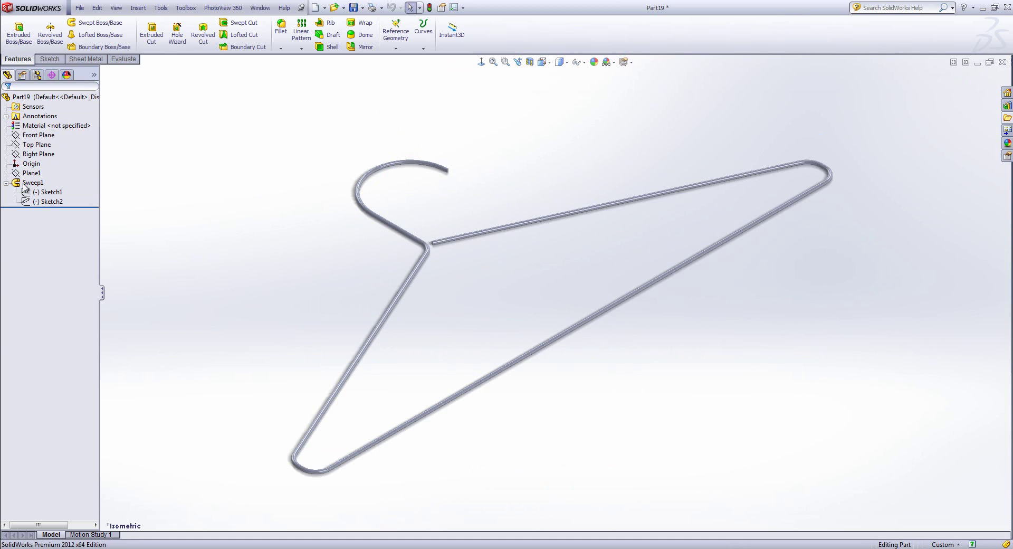
Open the sweep's profile sketch to check whether it has any dimensions, and exit it
left_click(38, 193)
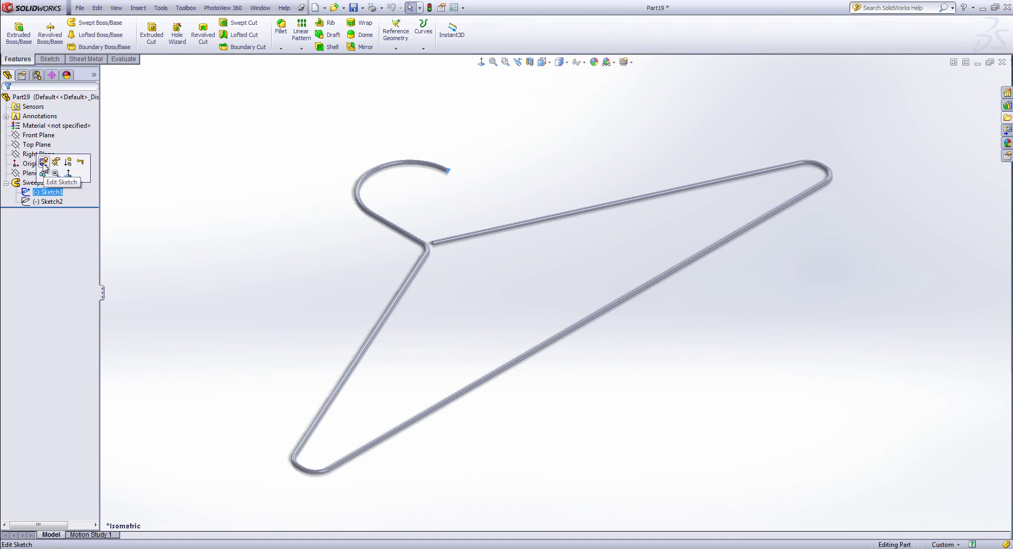
left_click(44, 165)
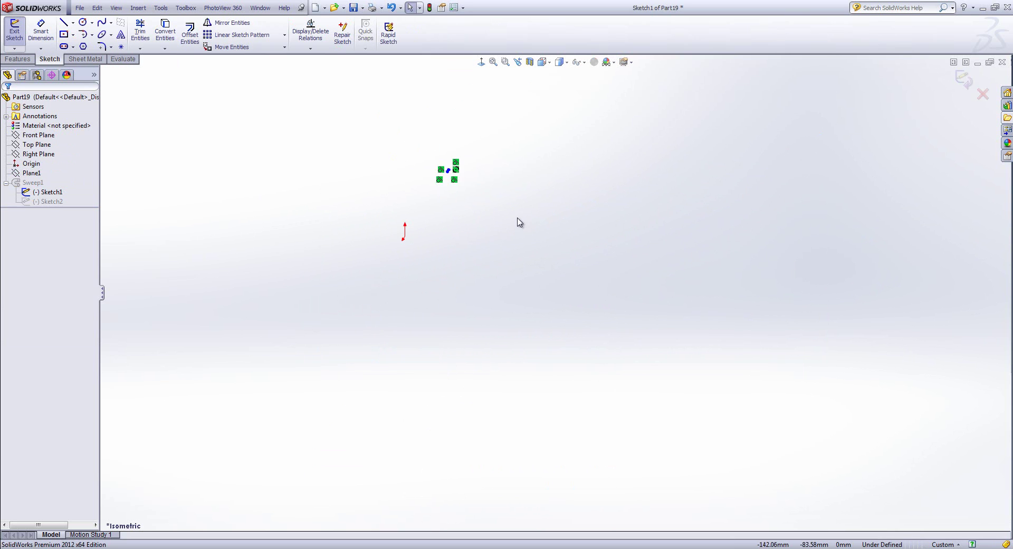
left_click(964, 80)
Try moving the endpoint of the corner arc in the sweep's path sketch, and discard the sketch changes
left_click(47, 201)
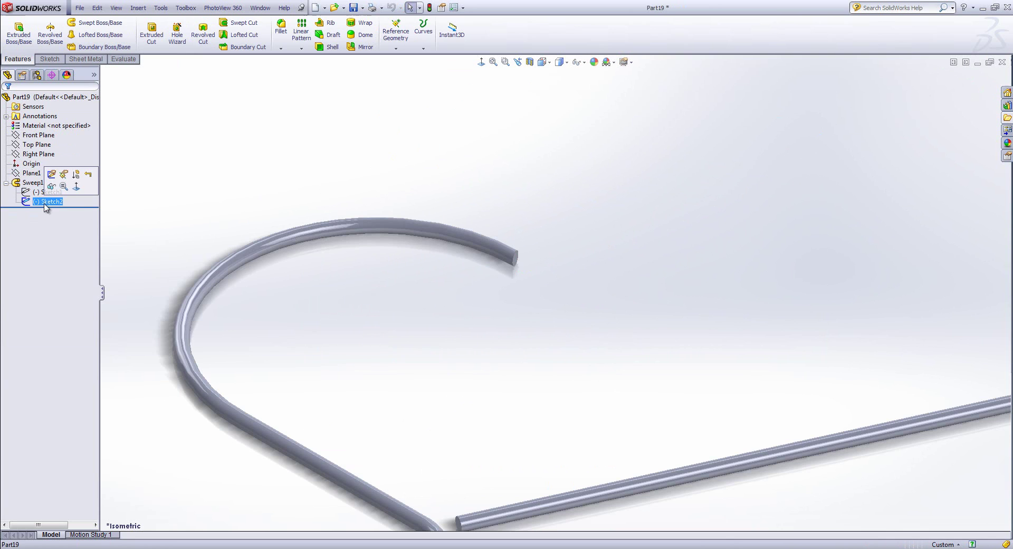
left_click(51, 174)
scroll(493, 321, "up", 10)
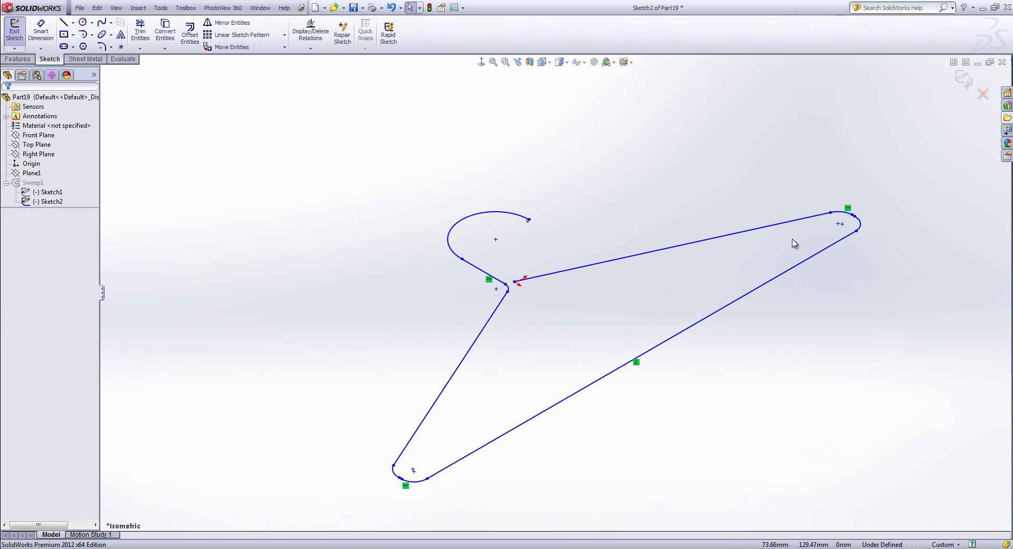
mouse_move(857, 231)
left_mouse_down()
mouse_move(869, 252)
mouse_move(824, 245)
mouse_move(869, 239)
mouse_move(858, 231)
left_mouse_up()
left_click(803, 323)
left_click(983, 94)
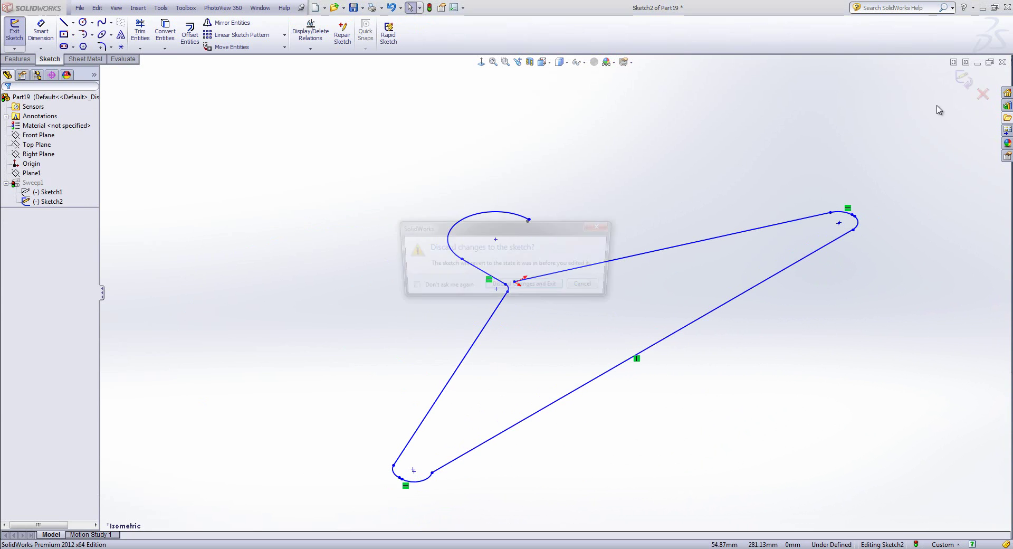
left_click(519, 286)
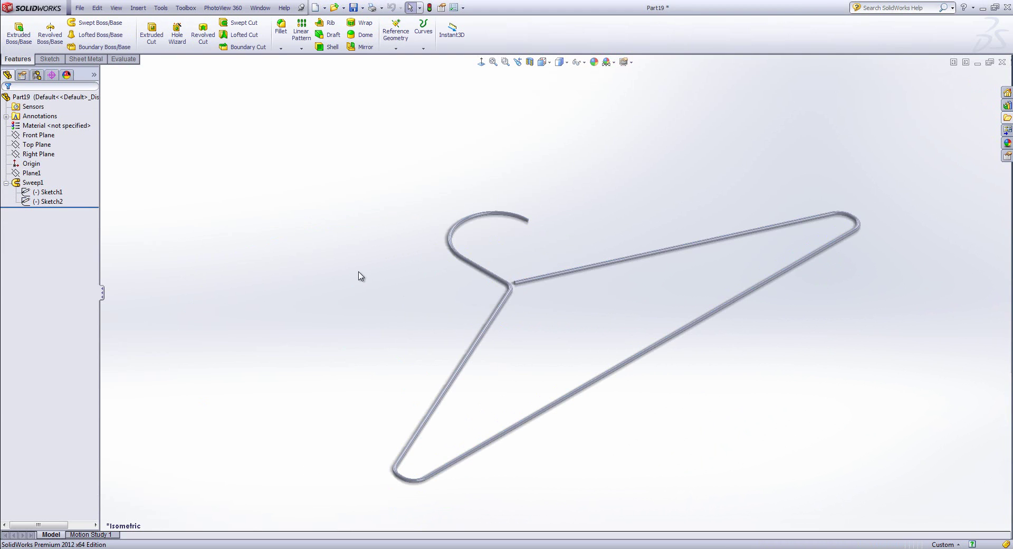
Close Part19 without saving it
left_click(1002, 63)
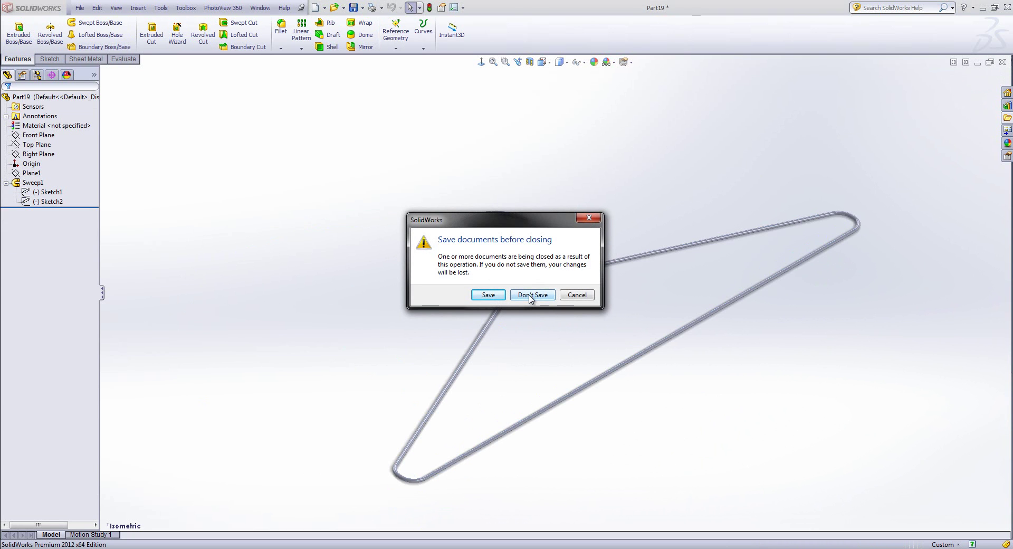
left_click(530, 295)
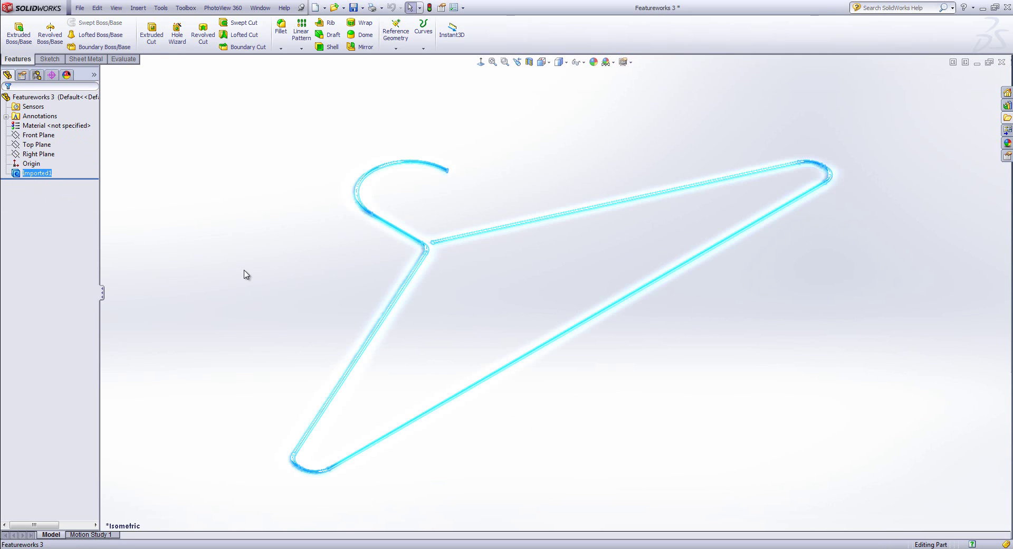
Set FeatureWorks to auto-dimension sketches with the Baseline scheme, horizontal placement Below and vertical Left, and to add constraints to sketches
right_click(46, 176)
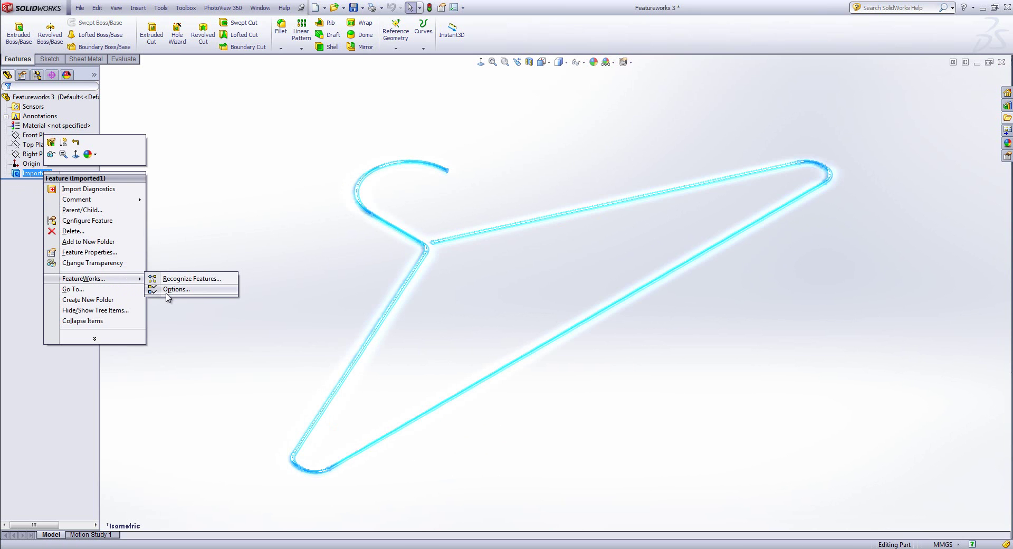
left_click(167, 289)
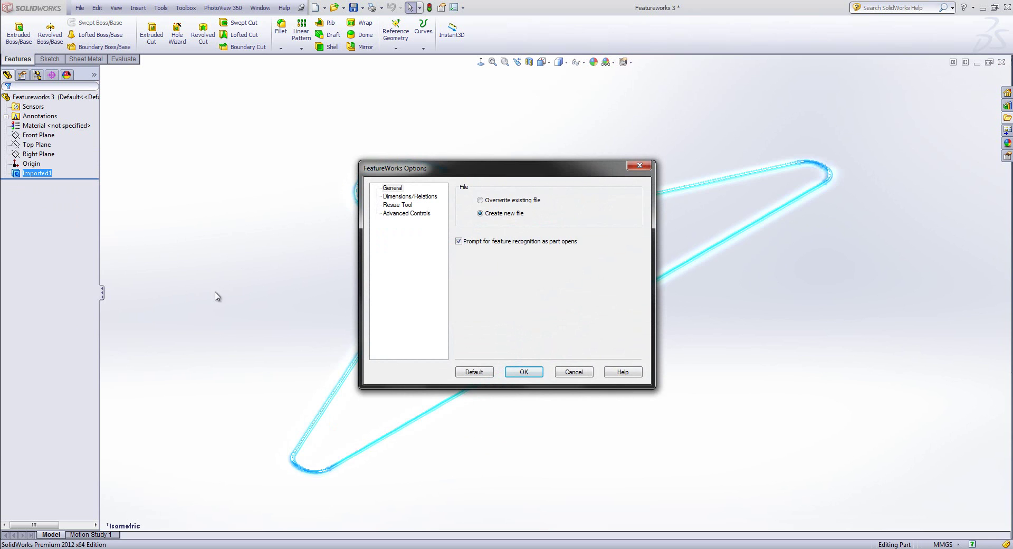
left_click(423, 197)
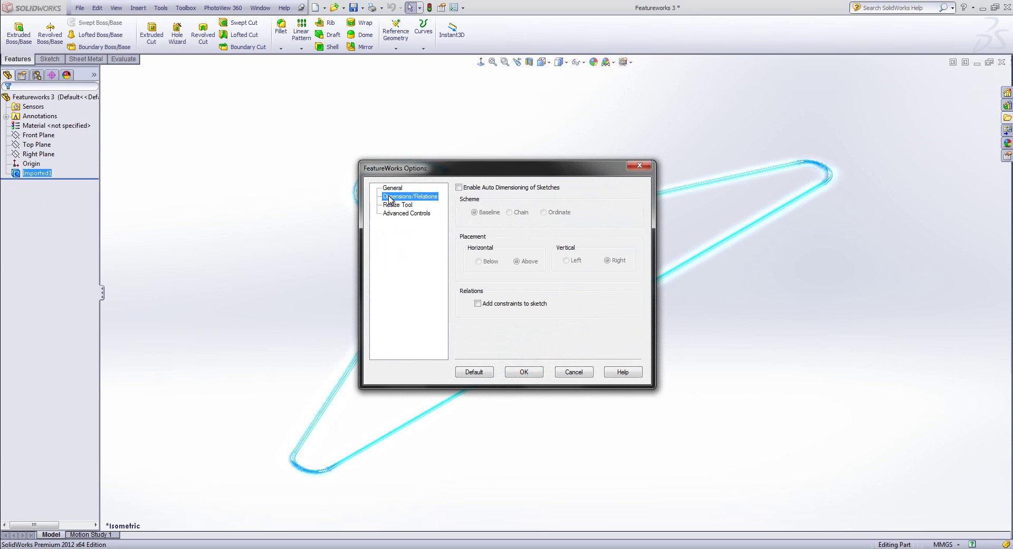
left_click(460, 188)
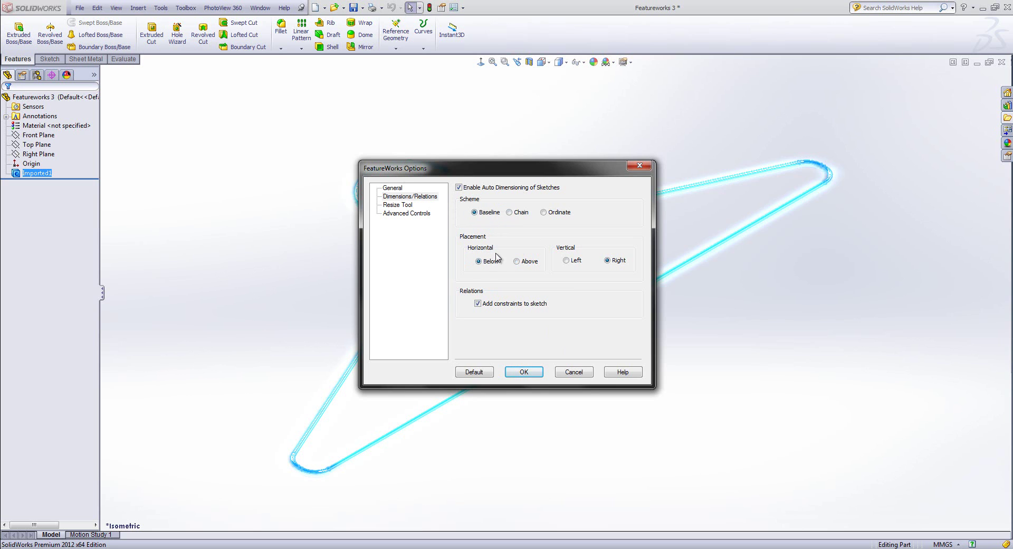
left_click(565, 260)
left_click(531, 376)
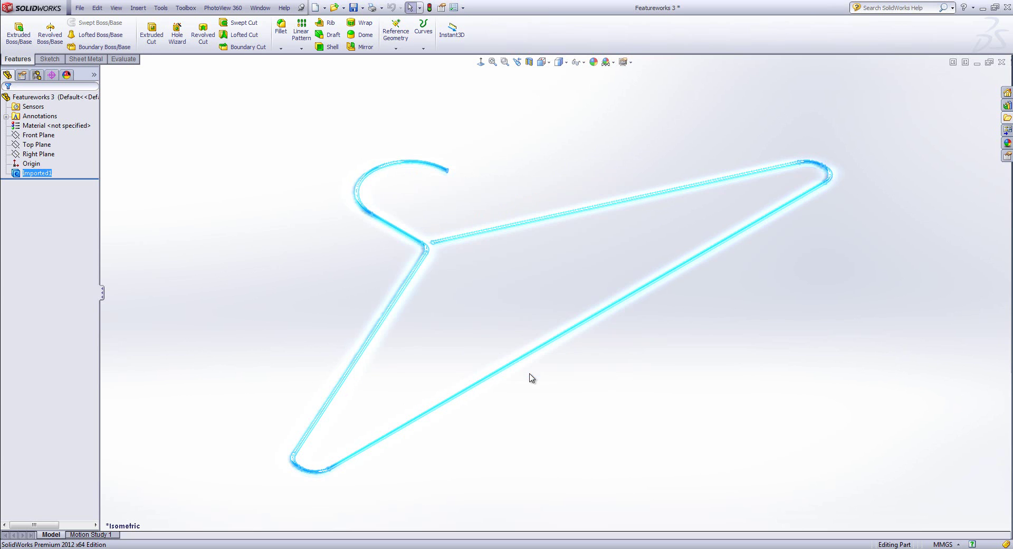
left_click(506, 294)
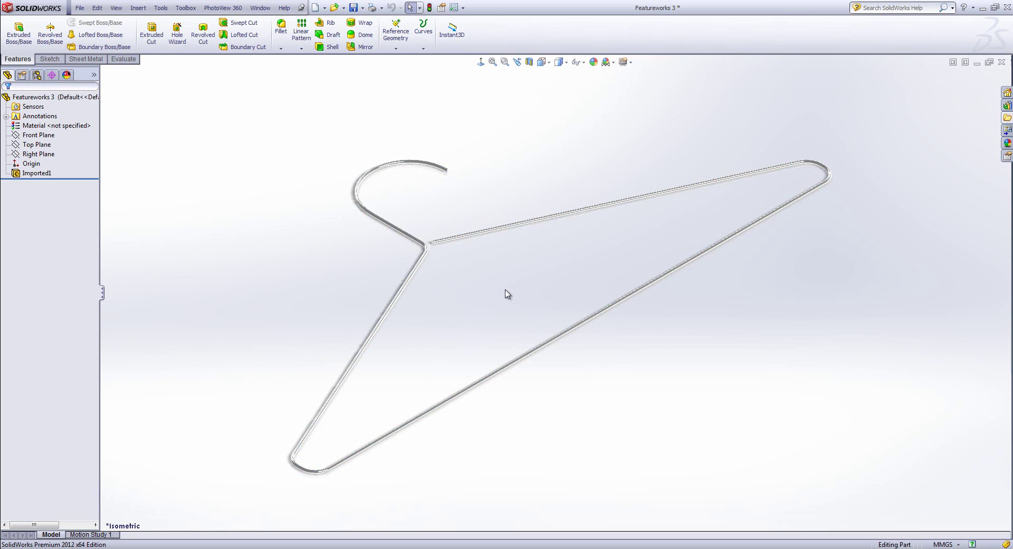
Interactively recognize the imported hanger as a Boss-Sweep, using the hook tip's end face and the wire's opposite end face
right_click(33, 176)
mouse_move(105, 280)
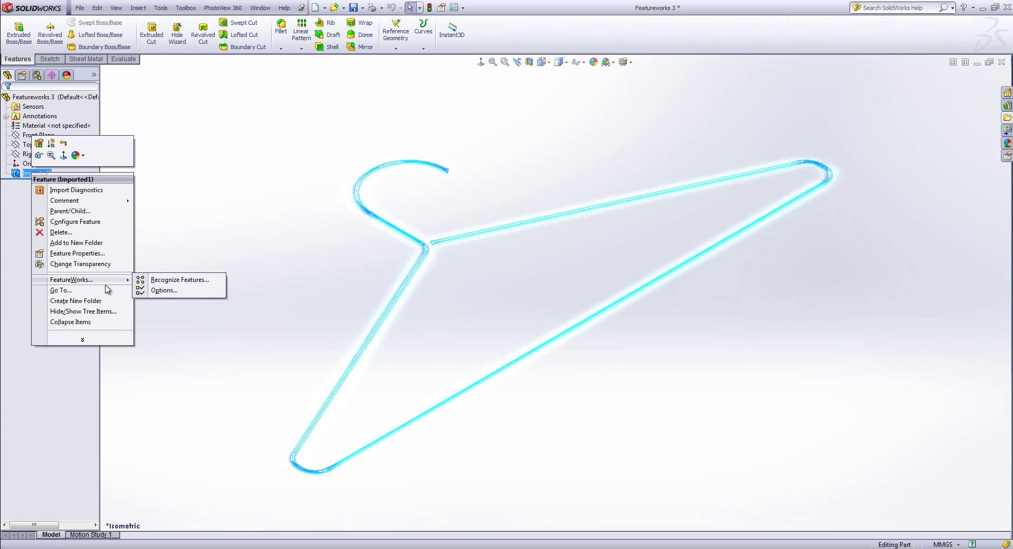
left_click(161, 284)
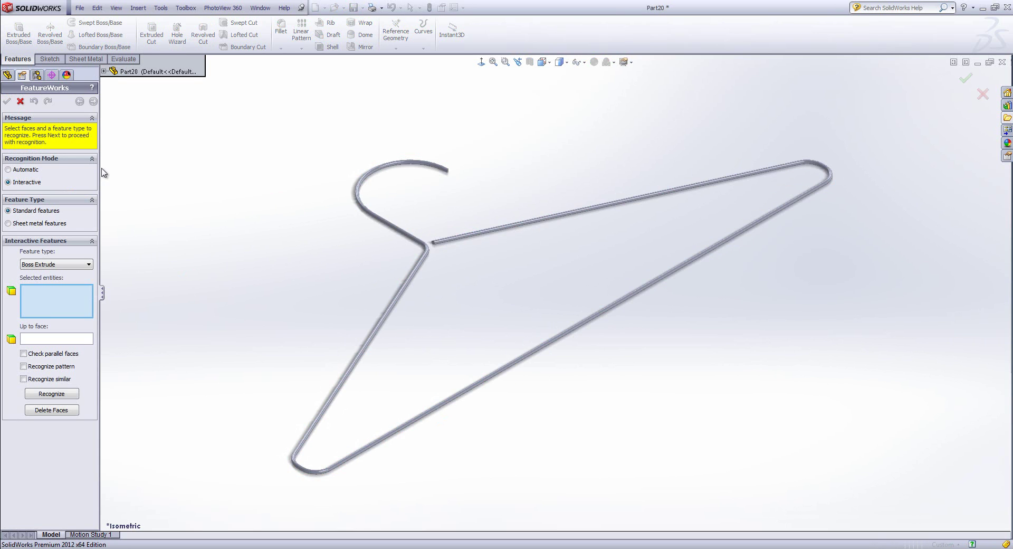
left_click(48, 266)
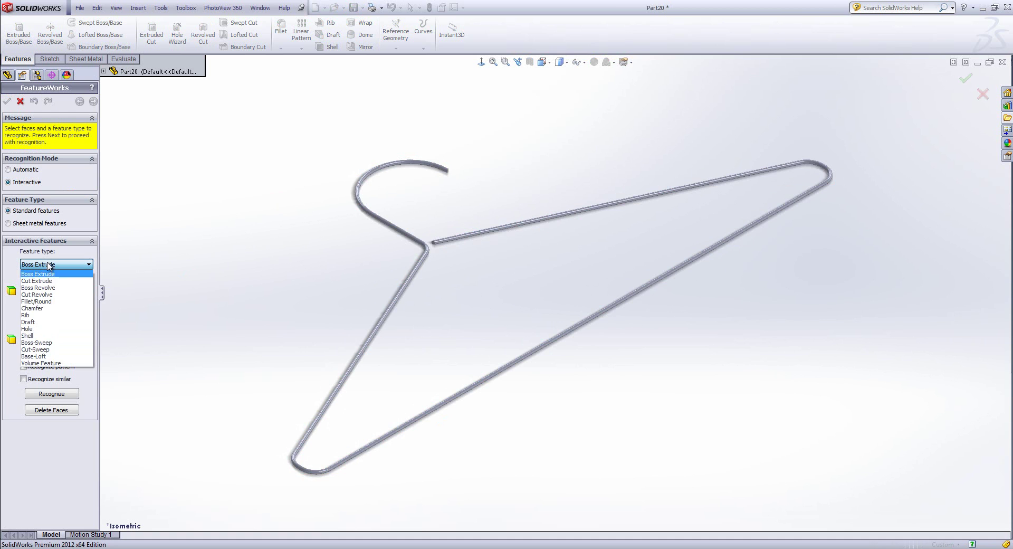
left_click(66, 346)
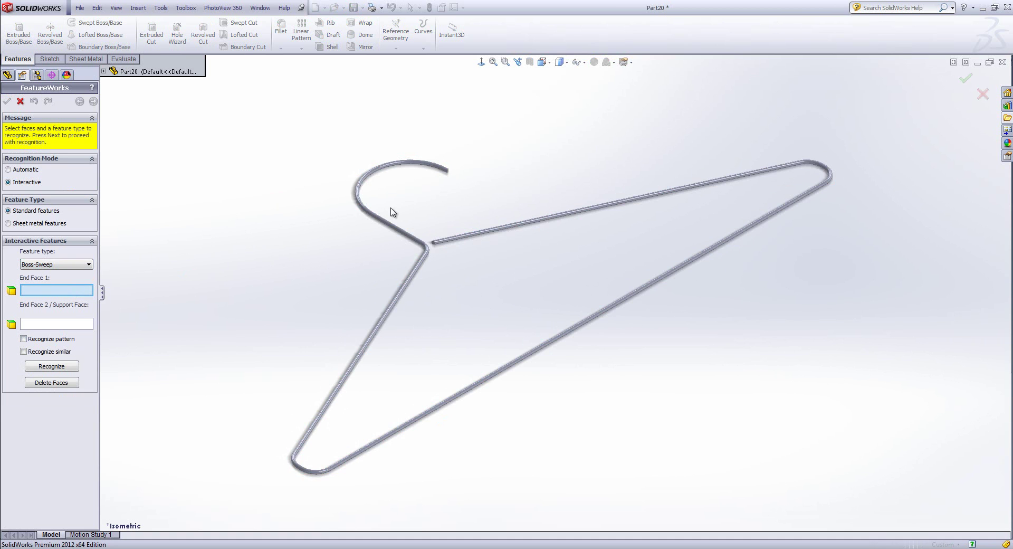
scroll(465, 198, "down", 5)
left_click(466, 185)
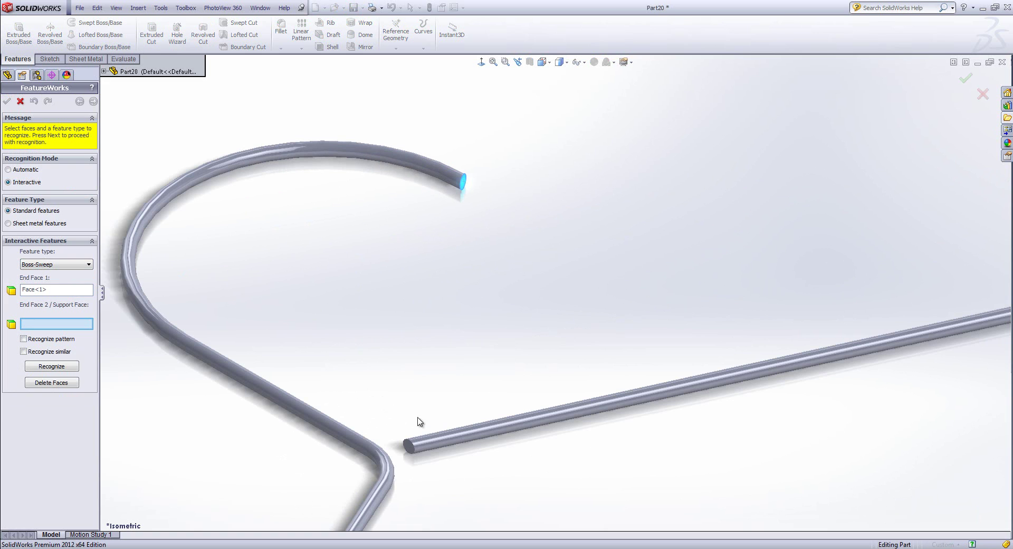
left_click(409, 445)
left_click(52, 366)
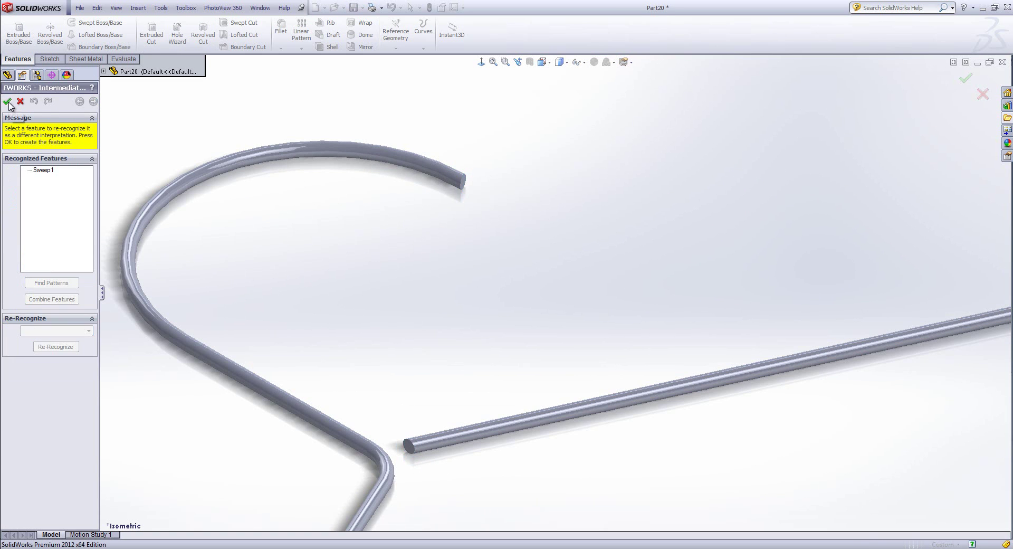
left_click(7, 102)
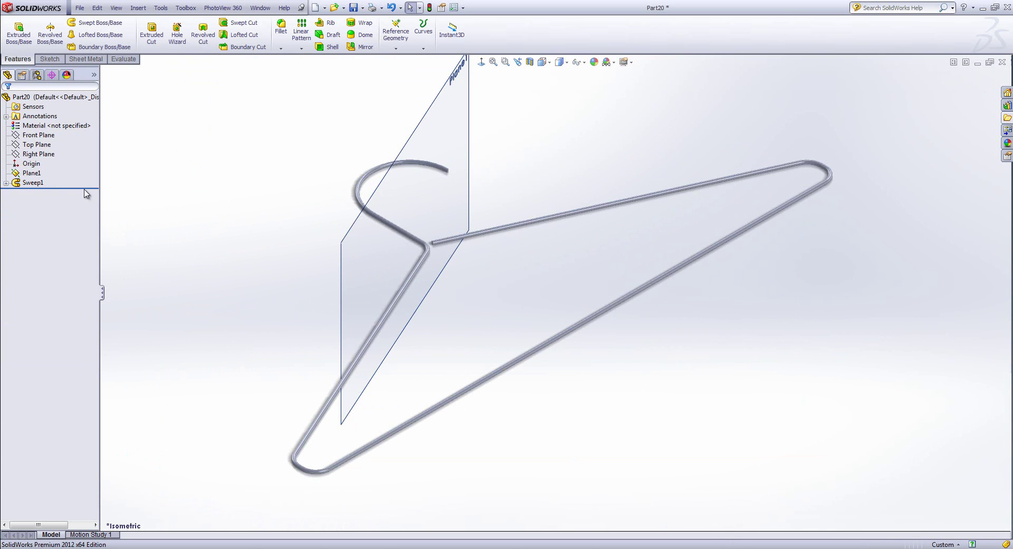
In the sweep's profile sketch, draw a horizontal centerline from the origin to the centre of the circle
left_click(6, 183)
left_click(42, 192)
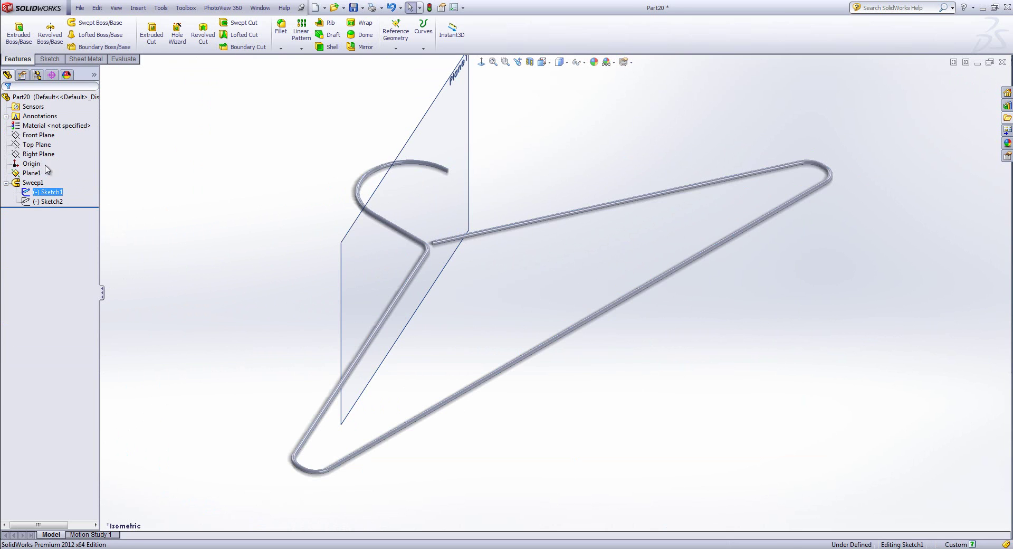
left_click(47, 162)
left_click(482, 63)
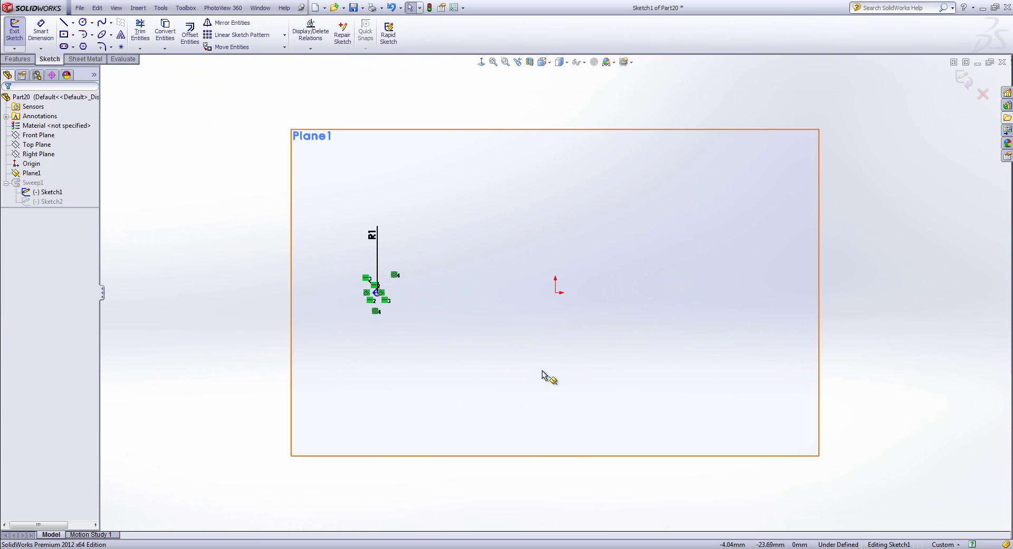
scroll(545, 355, "down", 1)
left_click(73, 22)
left_click(80, 46)
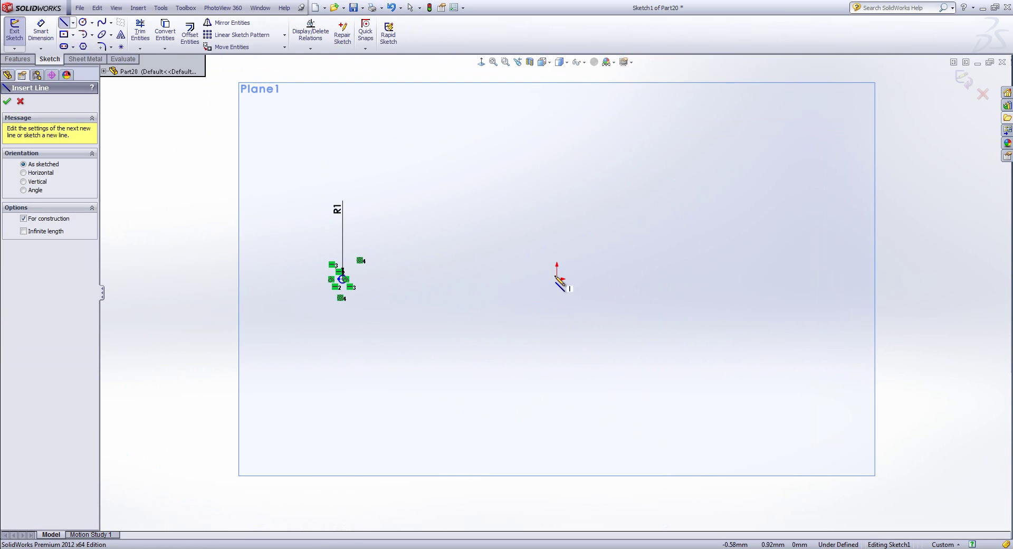
left_click(557, 279)
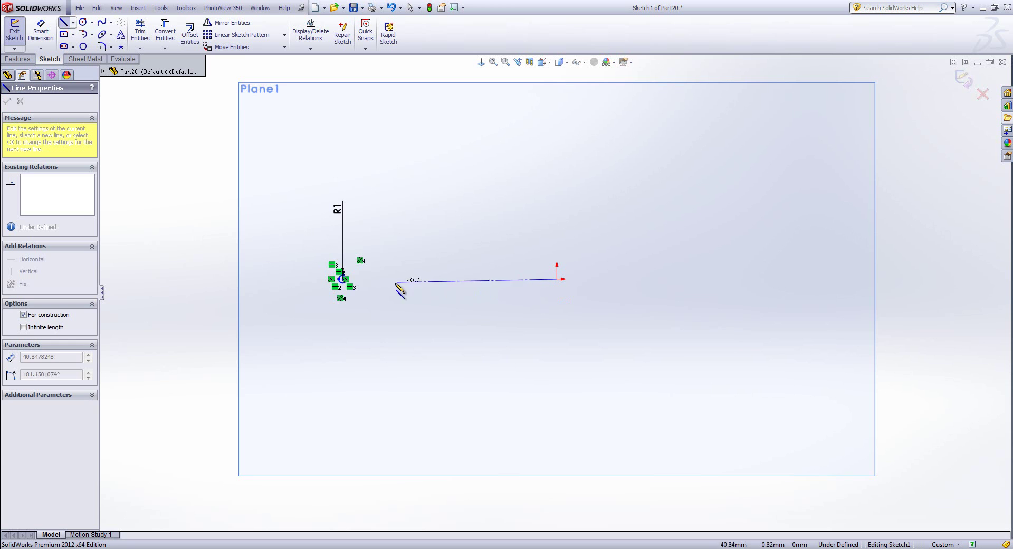
left_click(343, 278)
key("Escape")
Dimension the centerline's length to fully define the profile sketch, and exit the sketch
left_click(46, 30)
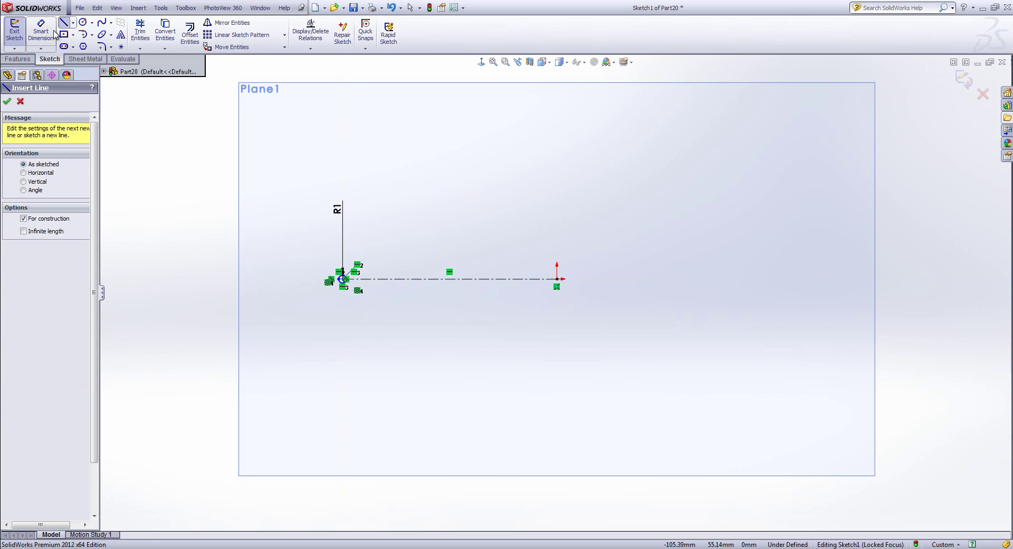
left_click(431, 278)
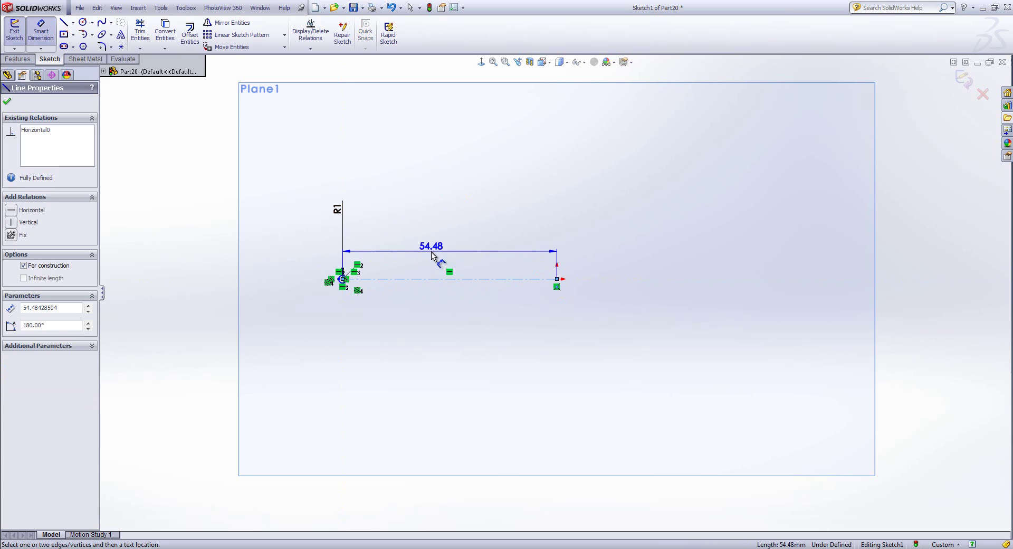
left_click(436, 253)
left_click(344, 273)
scroll(374, 301, "down", 3)
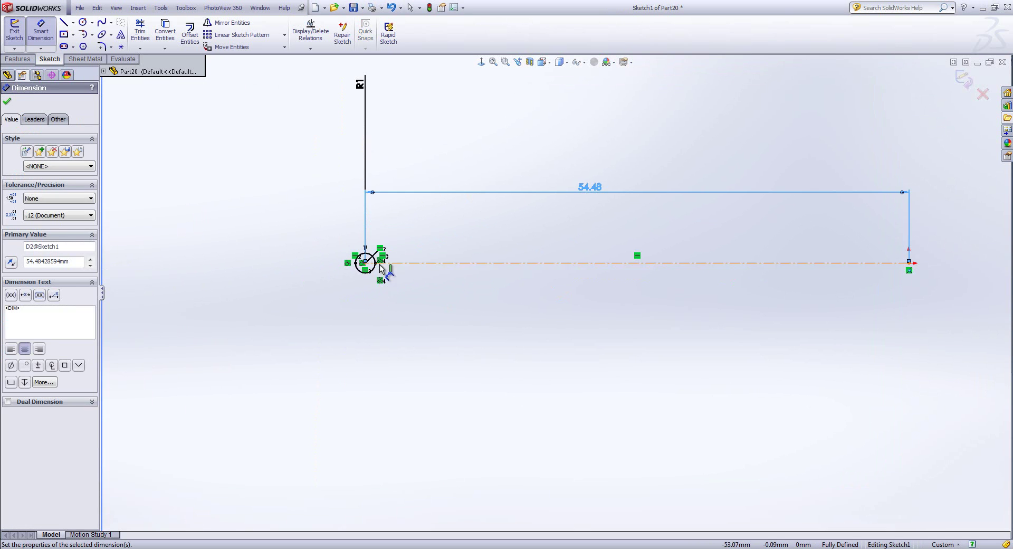
left_click(964, 80)
In the sweep's path sketch, make the straight line's open endpoint coincident with the origin, and exit the sketch
left_click(50, 203)
left_click(58, 179)
left_click(481, 63)
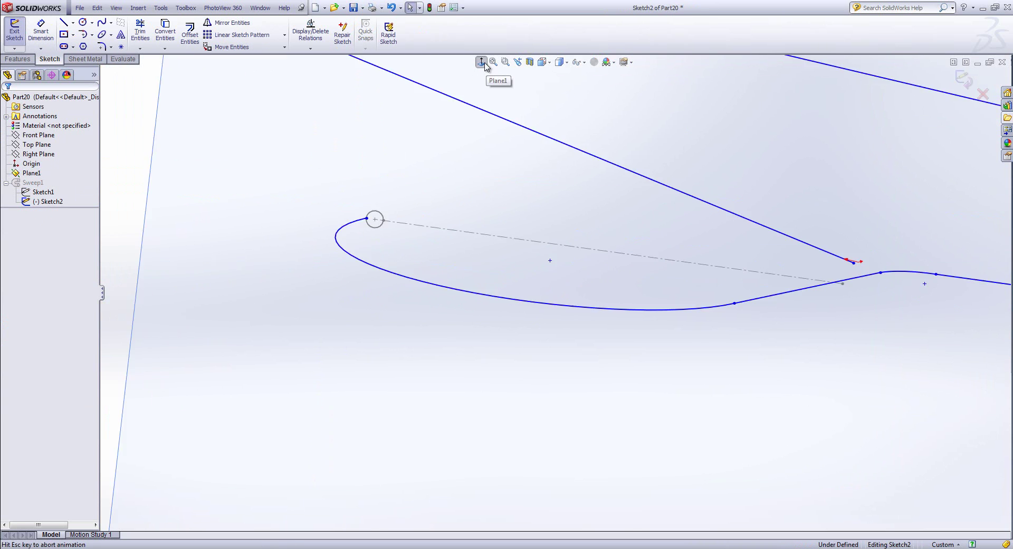
scroll(554, 275, "up", 5)
scroll(513, 260, "up", 3)
left_click(491, 252)
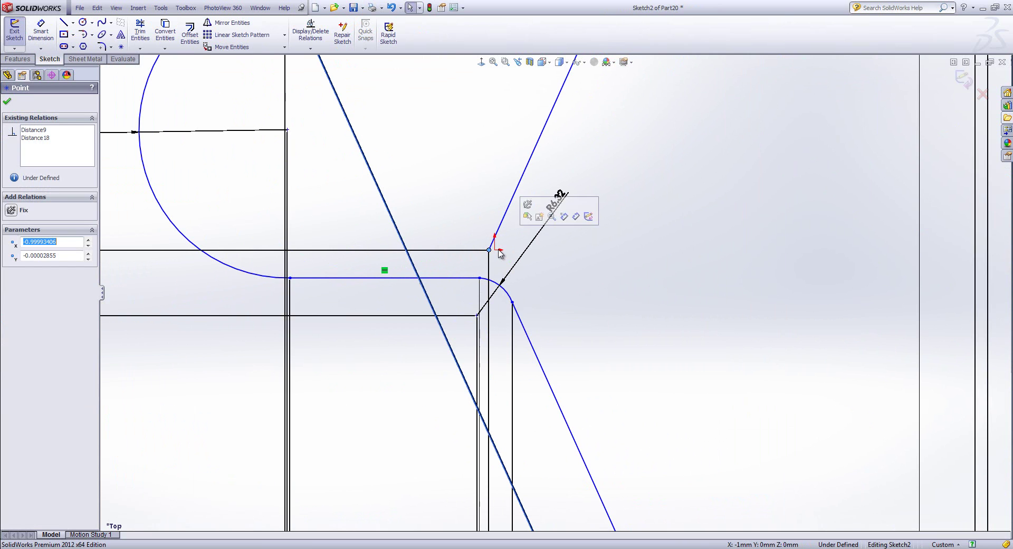
left_click(495, 250, "ctrl")
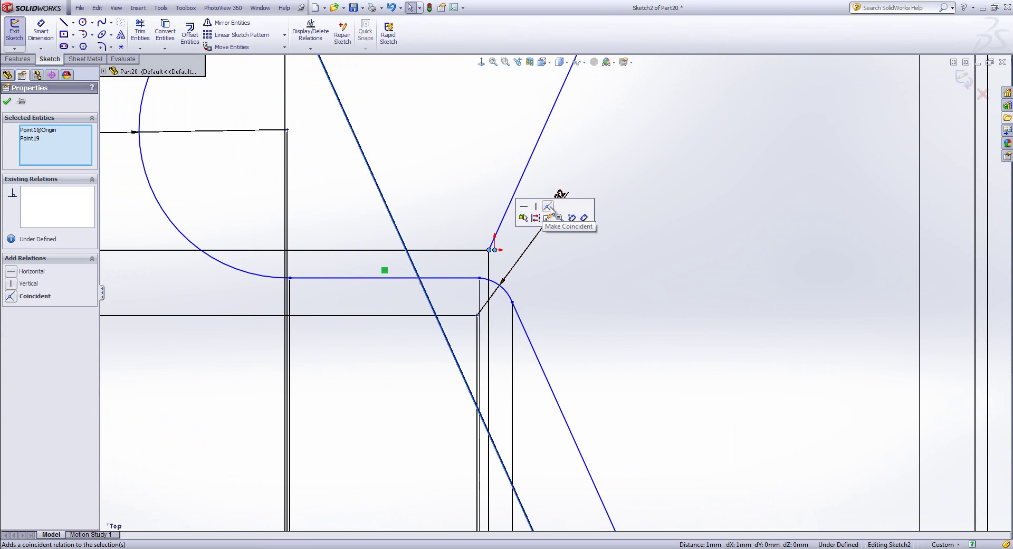
left_click(548, 206)
left_click(598, 298)
key("f")
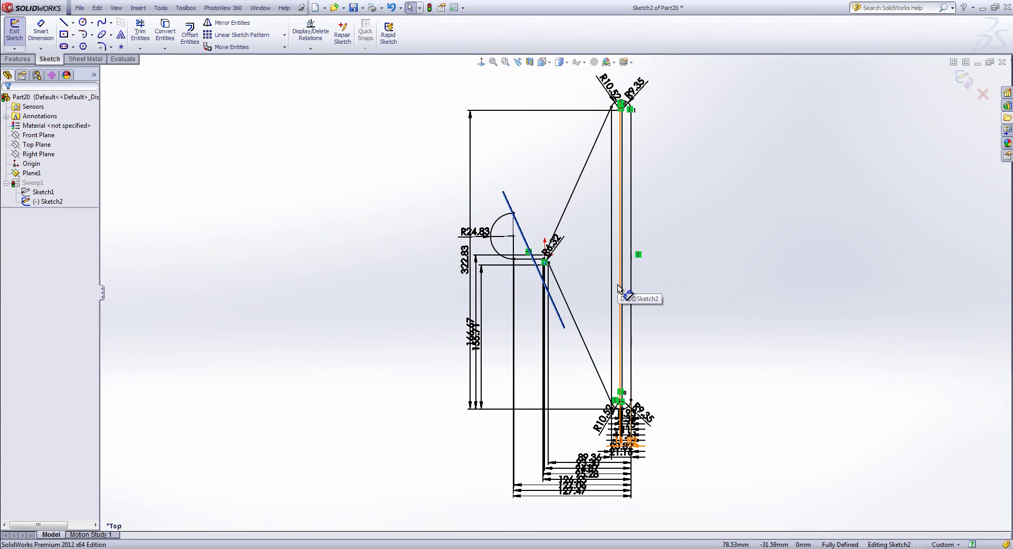
left_click(970, 80)
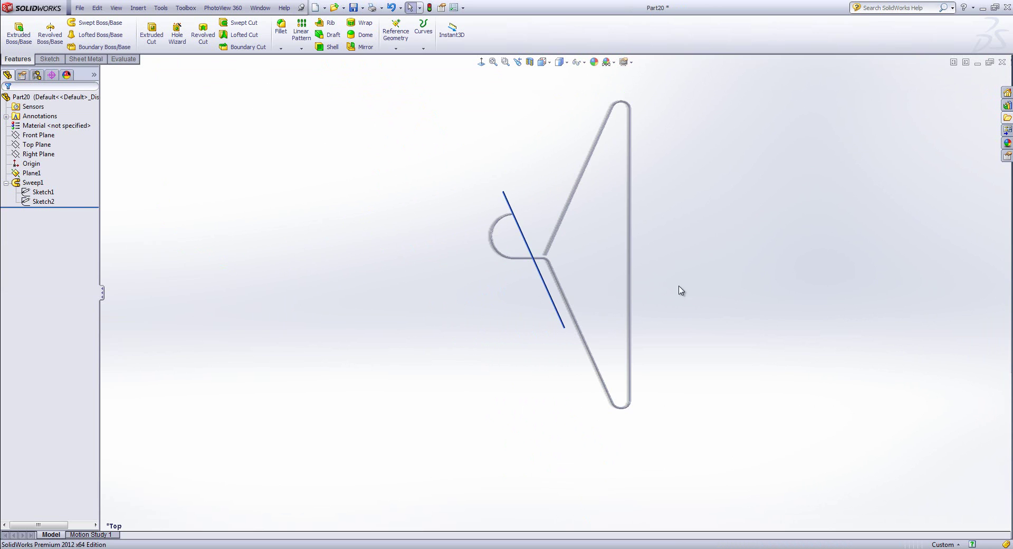
Hide Plane1 in the hanger part
key("ctrl+7")
middle_click_drag(554, 221, 559, 269)
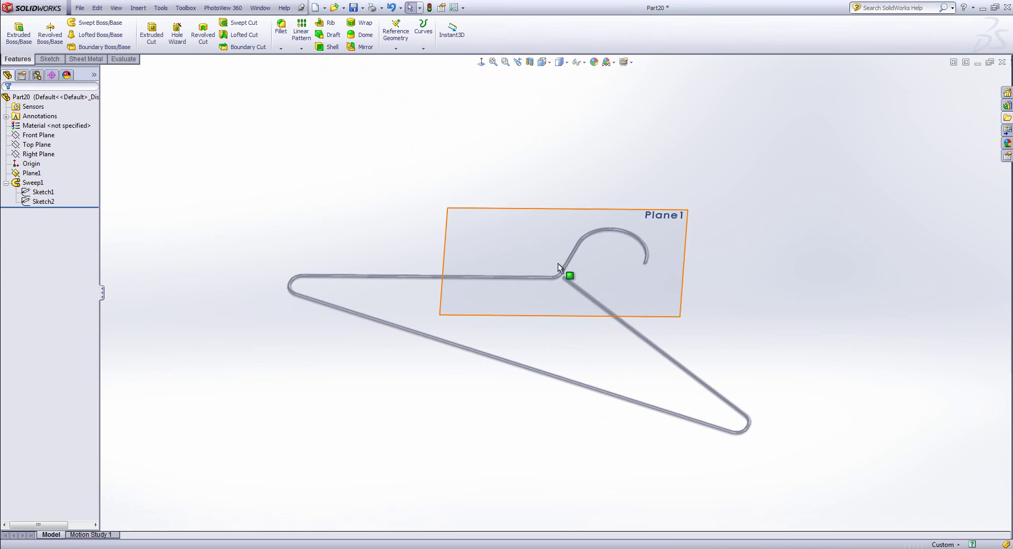
left_click(594, 257)
left_click(651, 226)
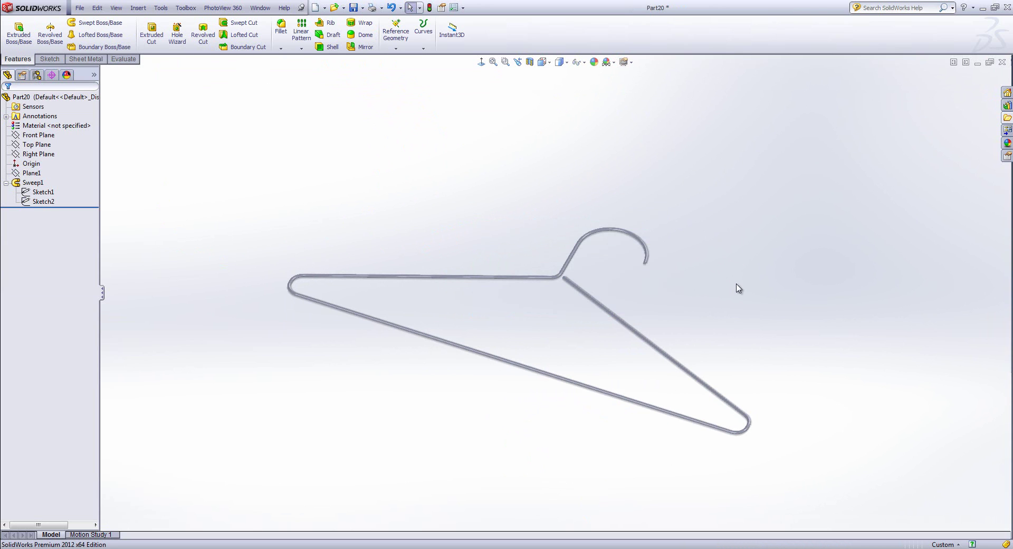
Close the recognized hanger part and the imported hanger part without saving either one
left_click(1002, 62)
left_click(530, 296)
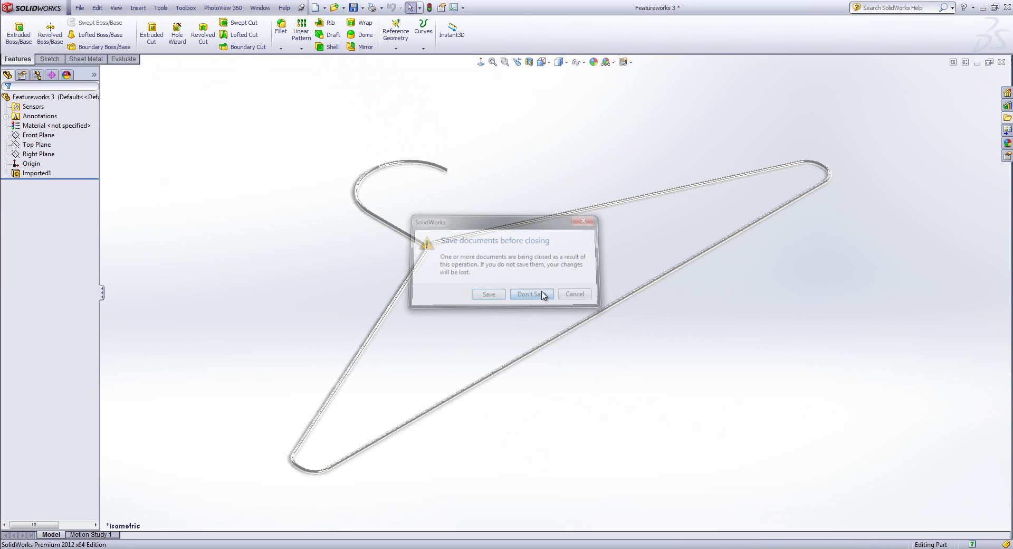
left_click(1002, 62)
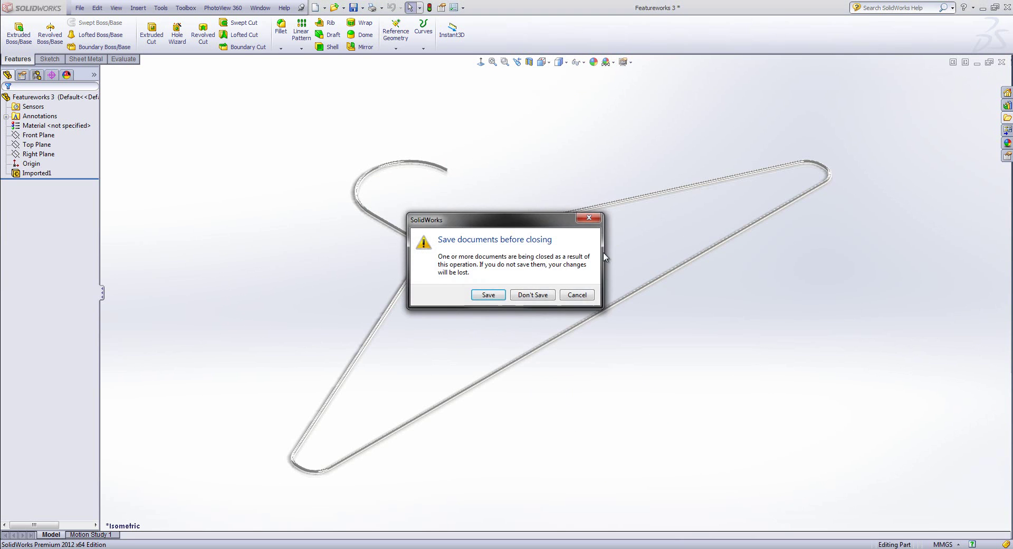
left_click(532, 294)
Import Featureworks 4.STEP and run Import Diagnostics on the part
left_click(1007, 79)
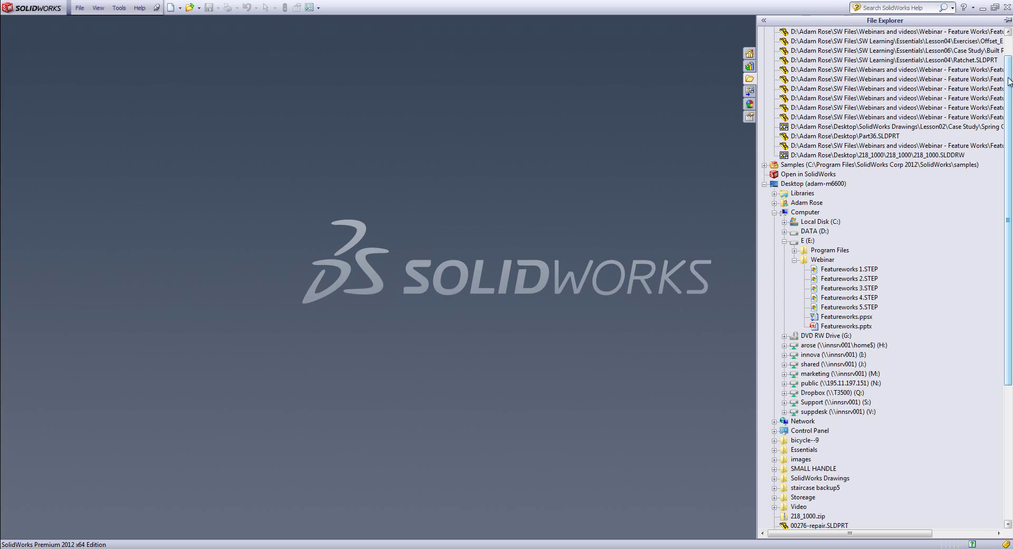
left_click_drag(854, 299, 518, 289)
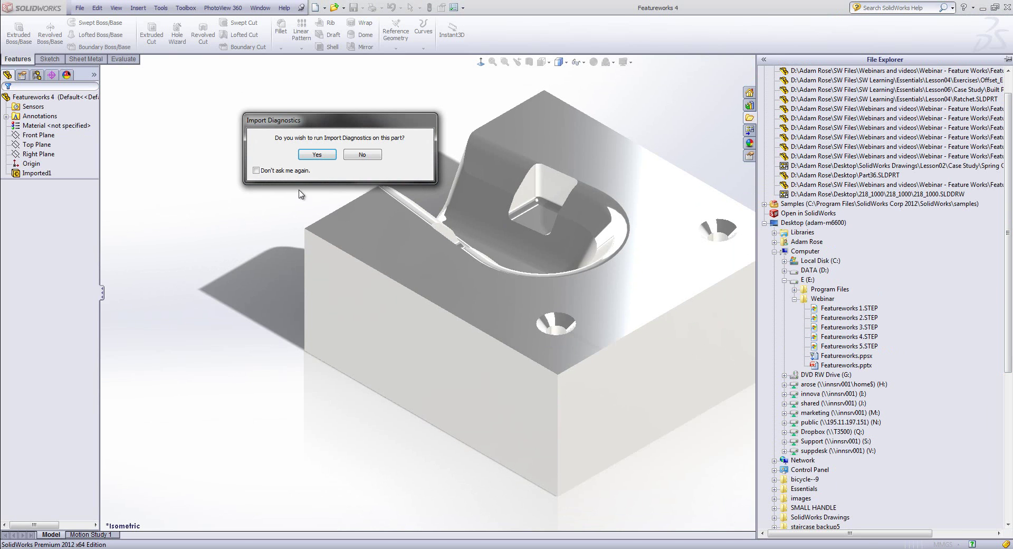
left_click(318, 155)
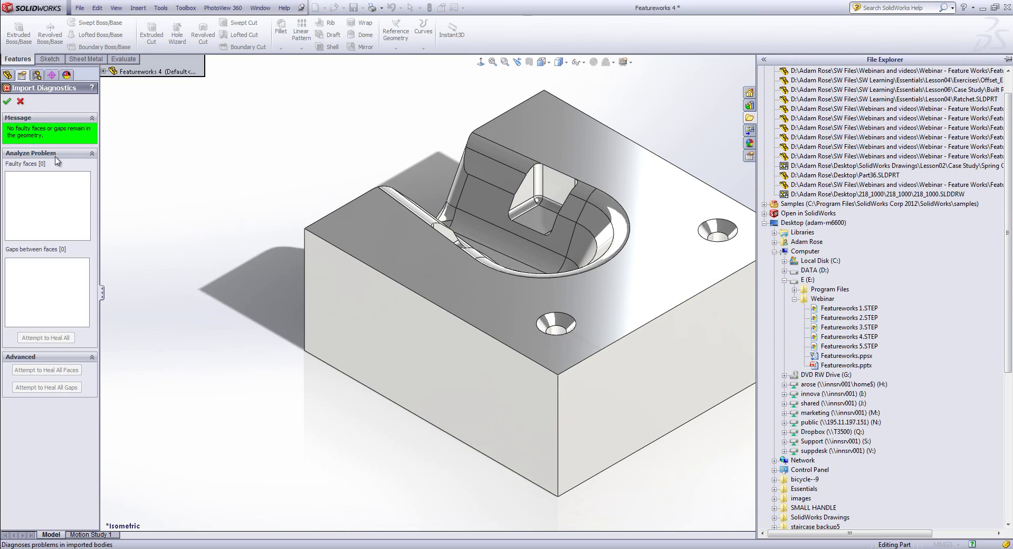
left_click(7, 101)
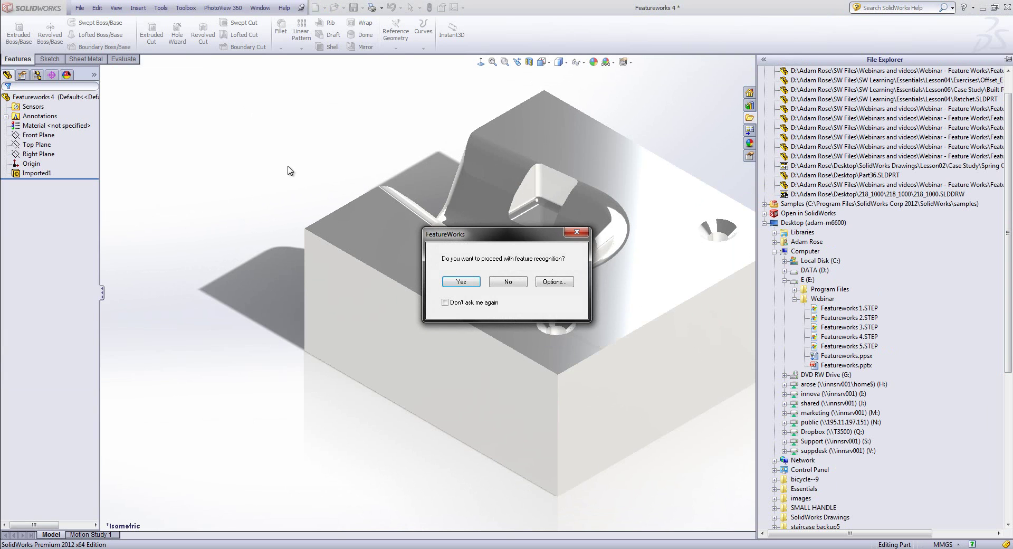
Try automatic FeatureWorks recognition on the imported block, with standard features and fillets/chamfers included
left_click(461, 282)
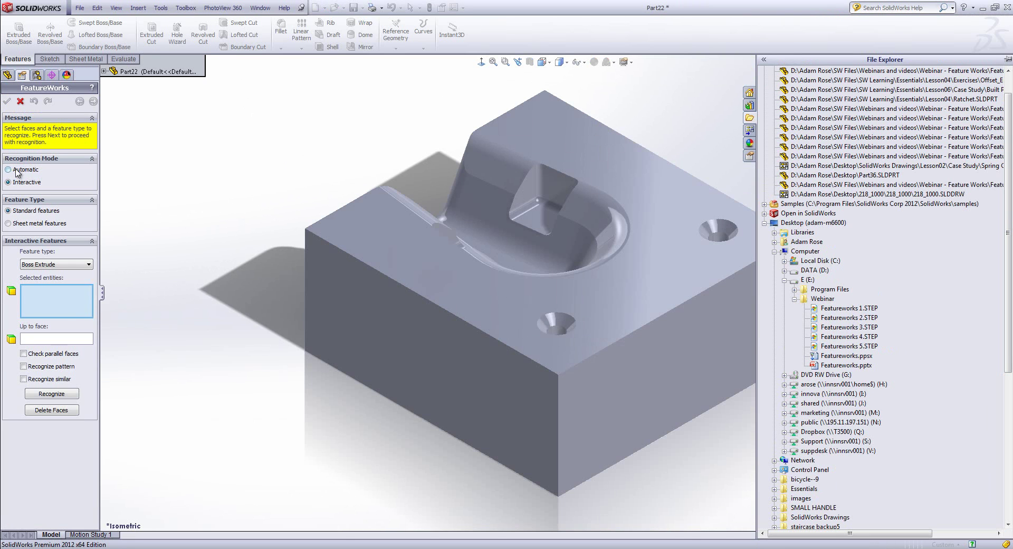
left_click(9, 169)
middle_click_drag(537, 315, 676, 366)
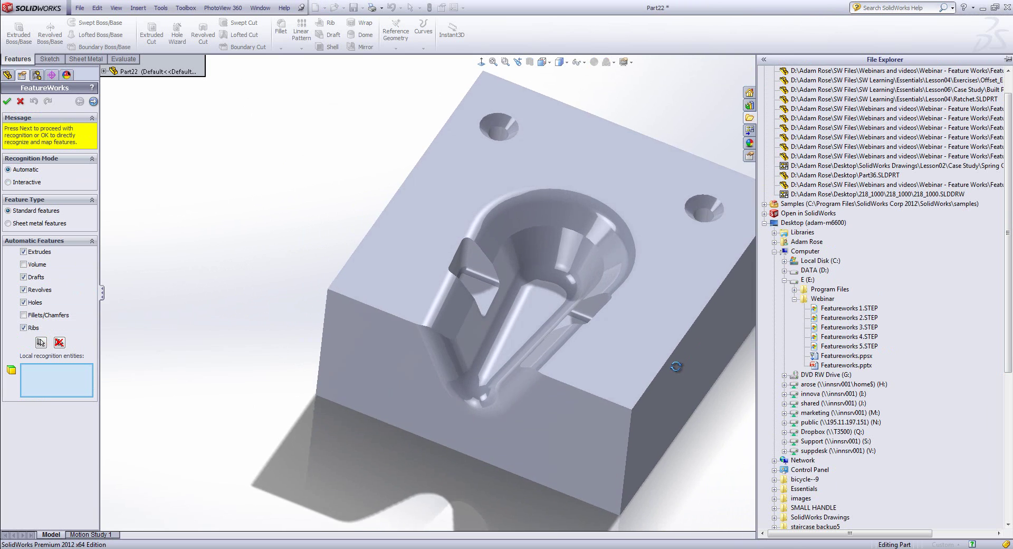
left_click(768, 64)
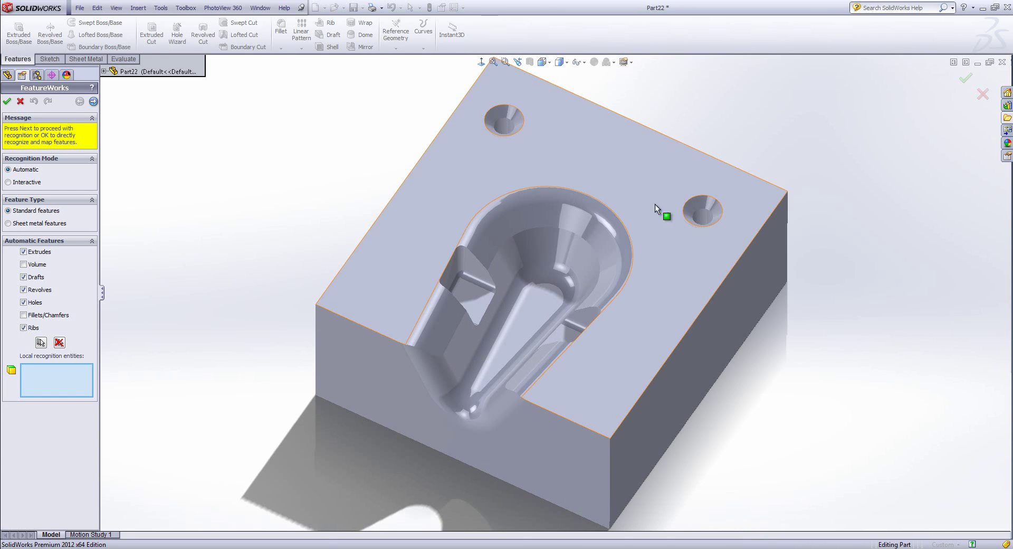
middle_click_drag(649, 241, 685, 184, "ctrl")
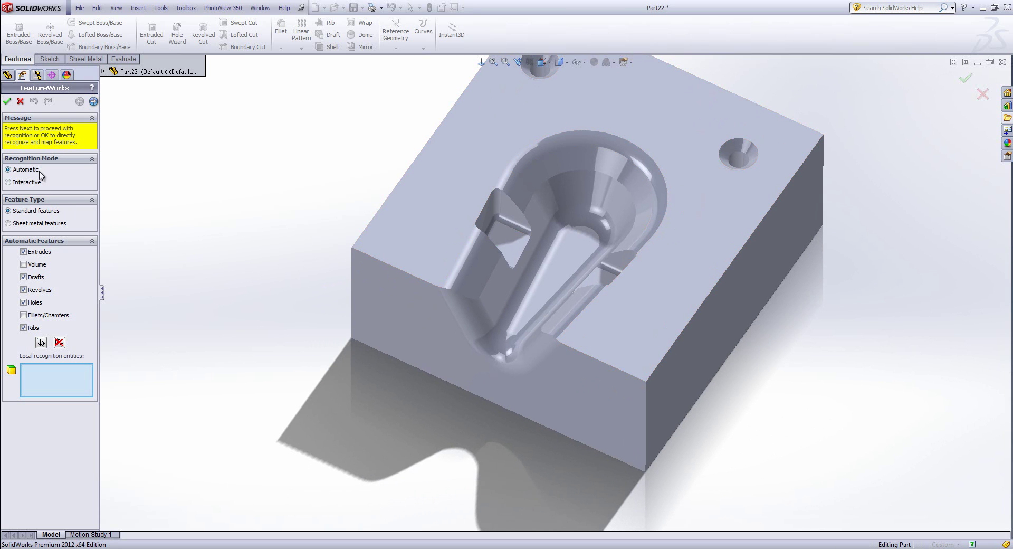
left_click(40, 315)
left_click(93, 101)
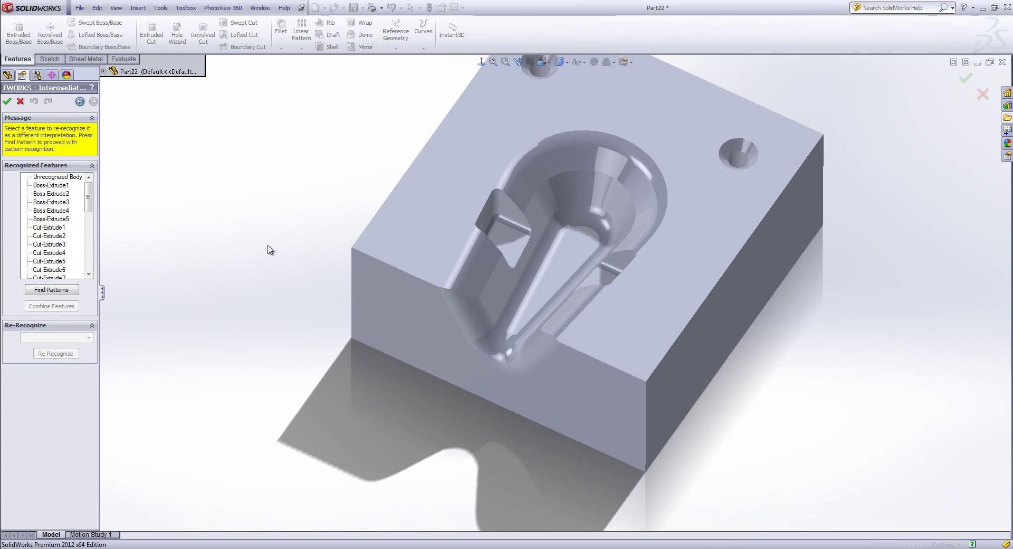
Examine the automatically recognized features one by one, from the unrecognized body through the boss and cut extrudes, to see which geometry each represents
left_click(72, 179)
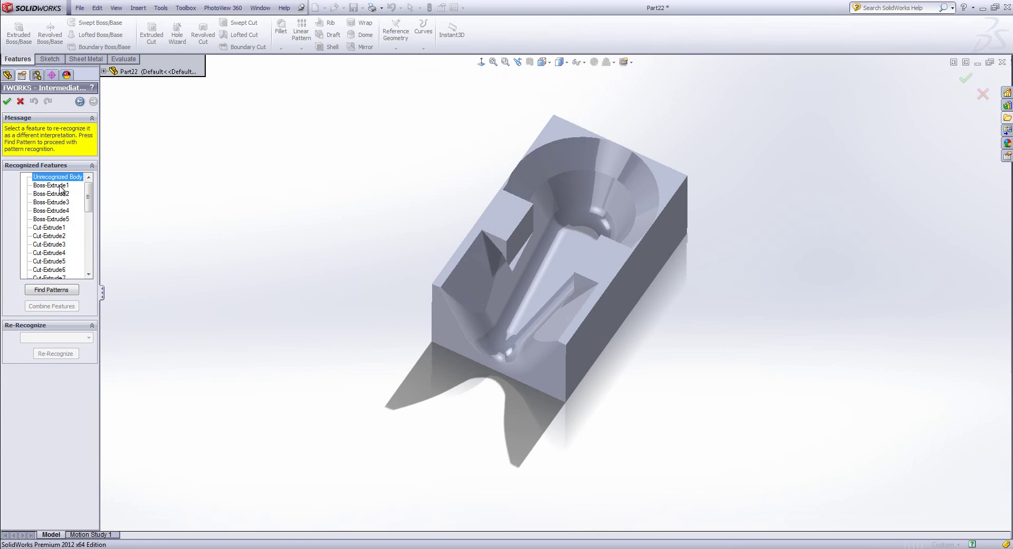
left_click(59, 186)
left_click(60, 195)
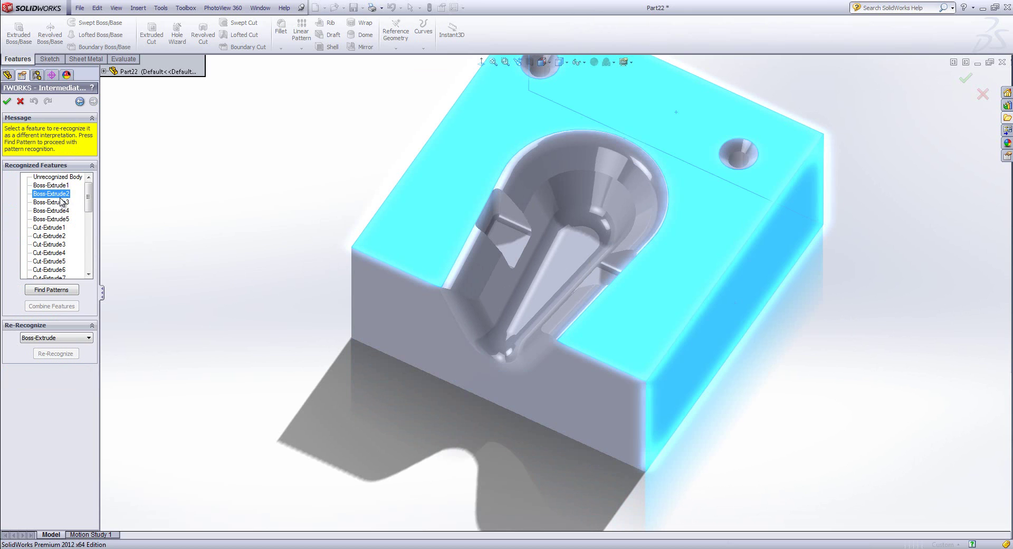
left_click(61, 203)
left_click(63, 212)
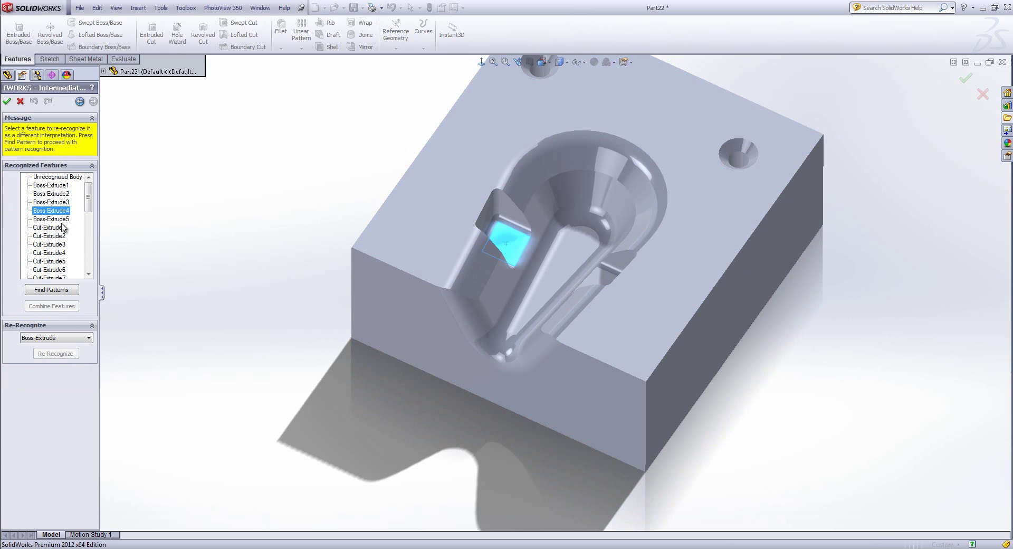
left_click(61, 219)
left_click(61, 228)
left_click(60, 235)
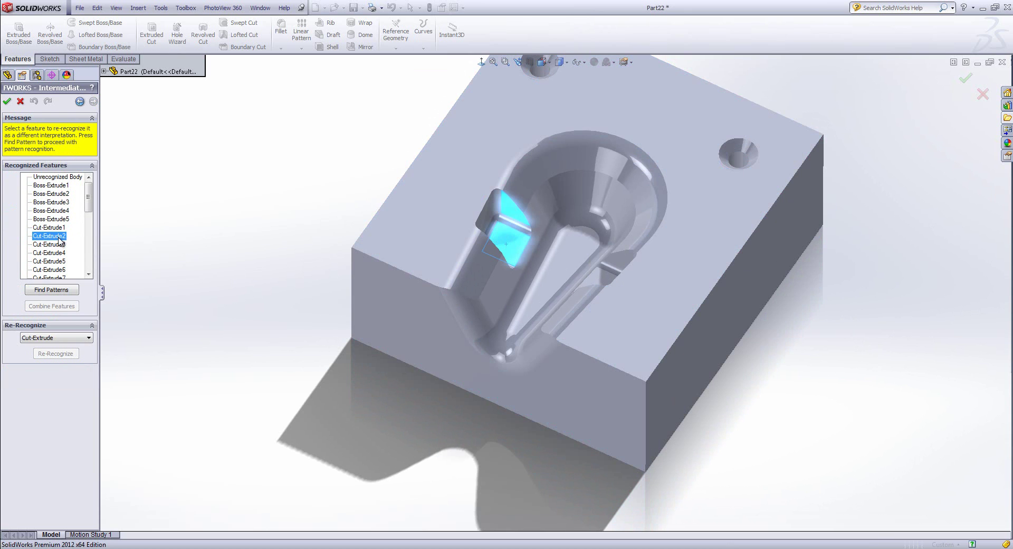
left_click(57, 244)
left_click(57, 253)
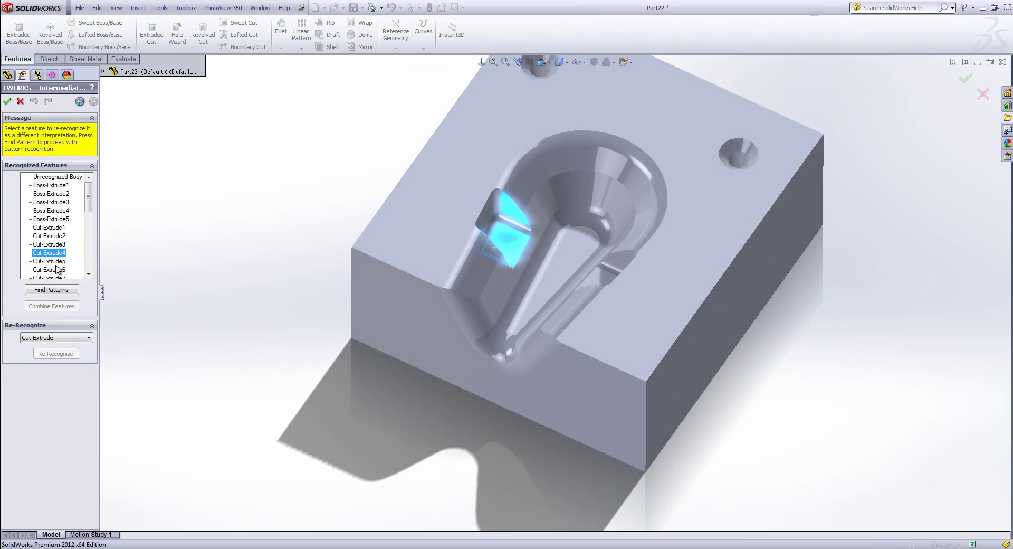
scroll(58, 268, "down", 1)
left_click(58, 245)
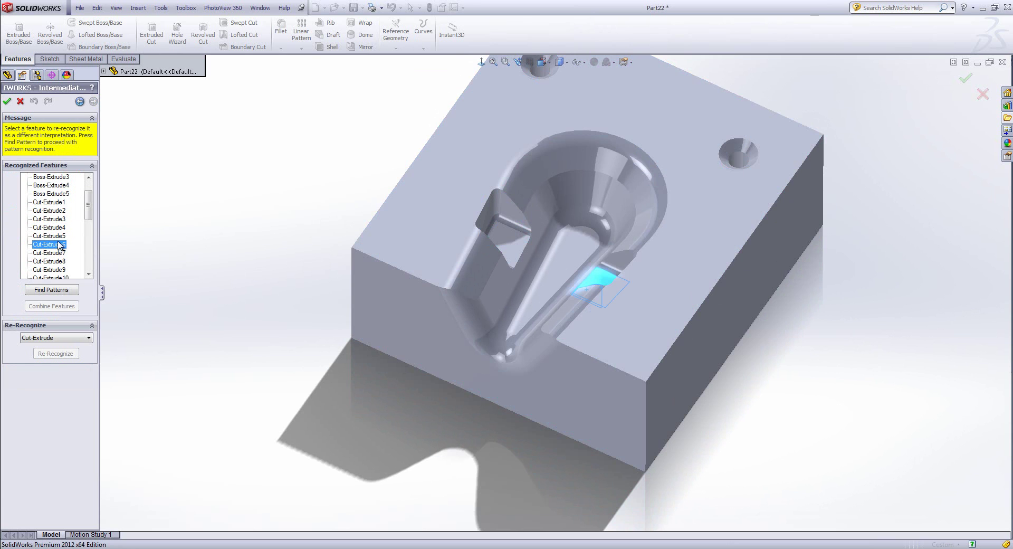
scroll(58, 248, "down", 6)
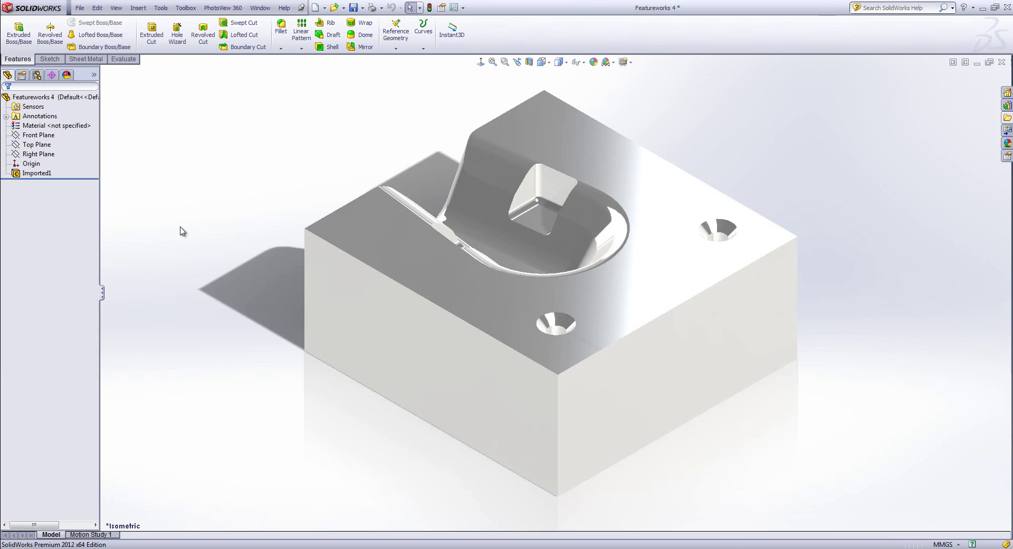
Start FeatureWorks recognition on the imported body in interactive mode, with Volume Feature as the feature type
right_click(31, 174)
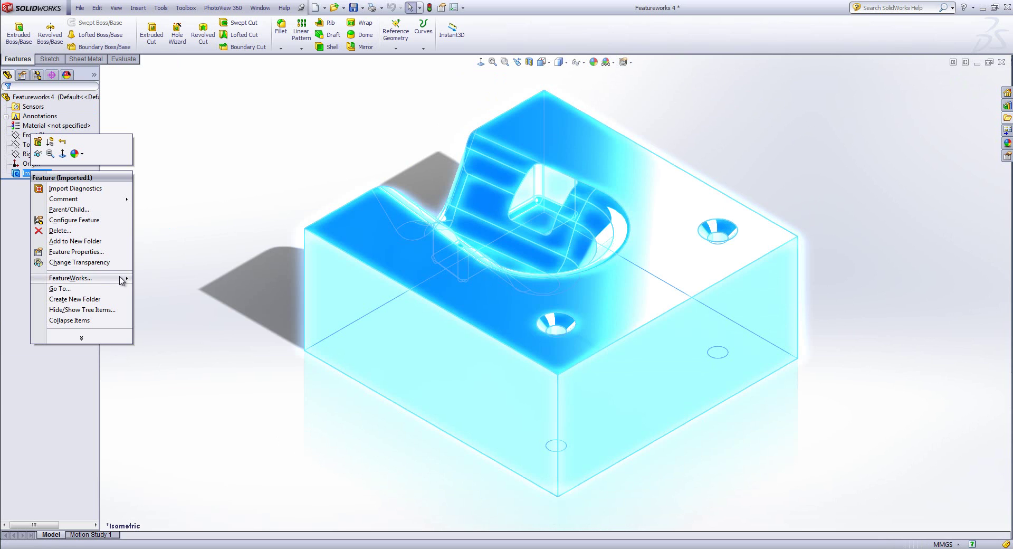
mouse_move(123, 280)
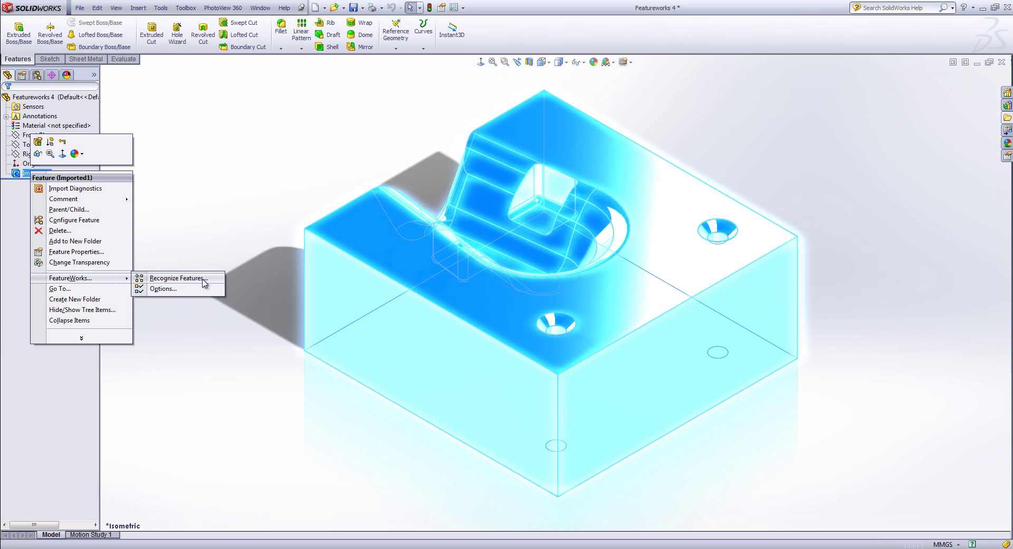
left_click(170, 279)
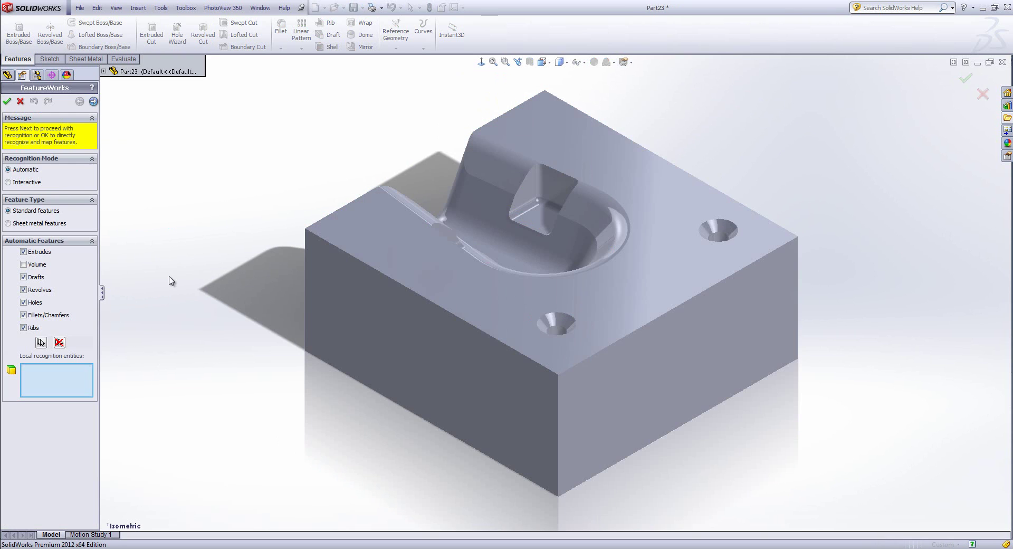
left_click(29, 183)
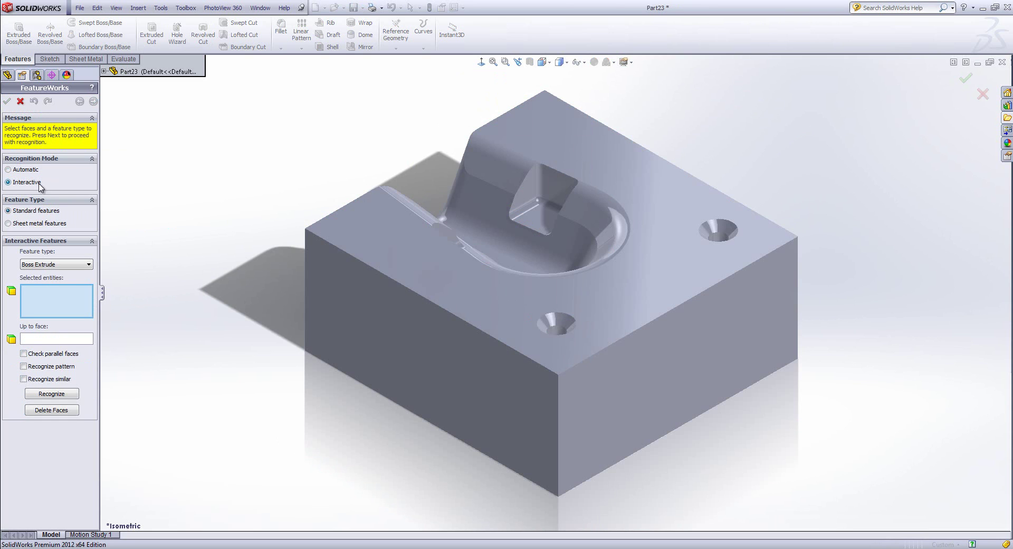
left_click(75, 265)
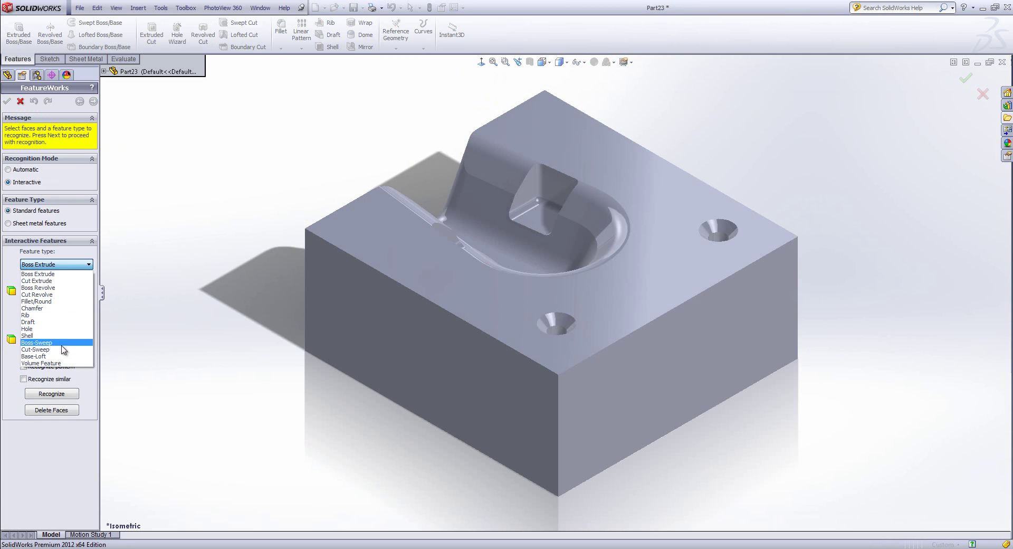
left_click(50, 363)
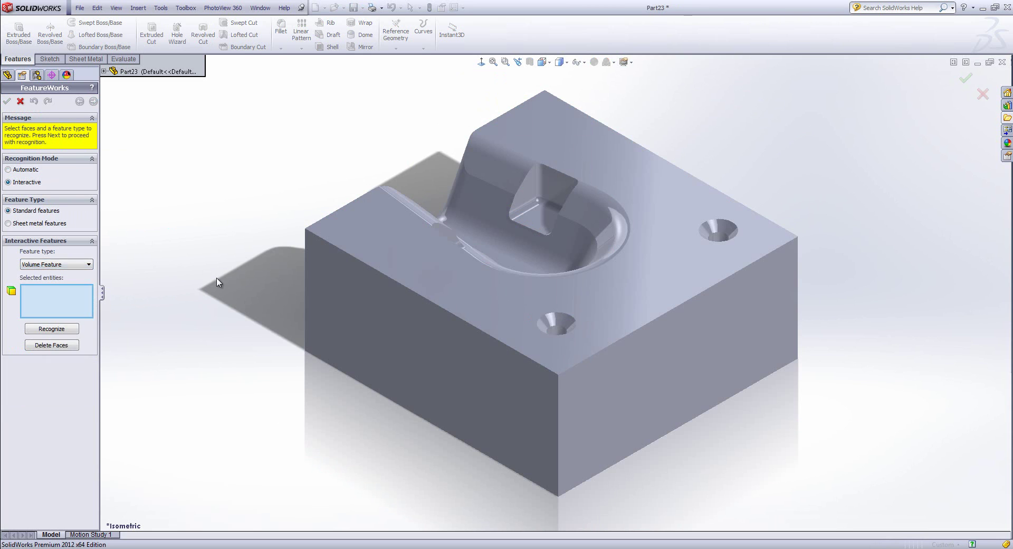
Select the faces of the cavity's rounded end and floor, including the floor's edge rounds, for the volume feature
middle_click_drag(250, 238, 518, 302)
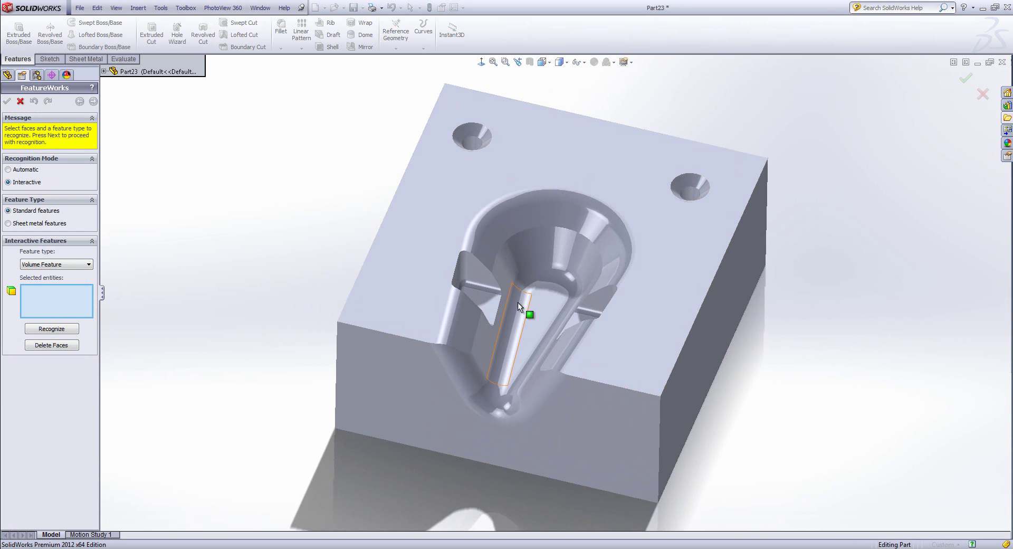
left_click(539, 197)
left_click(542, 216)
left_click(542, 240)
left_click(543, 270)
left_click(541, 302)
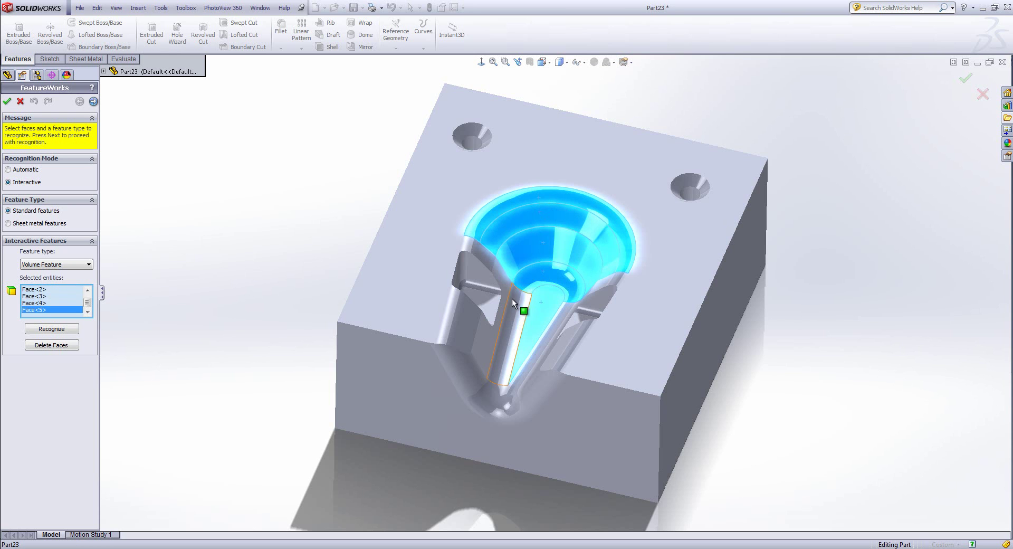
left_click(520, 303)
left_click(560, 312)
Add the faces along one of the cavity's side walls and around its open front end to the volume feature selection
left_click(491, 265)
left_click(502, 280)
left_click(470, 246)
left_click(461, 303)
left_click(468, 309)
left_click(451, 363)
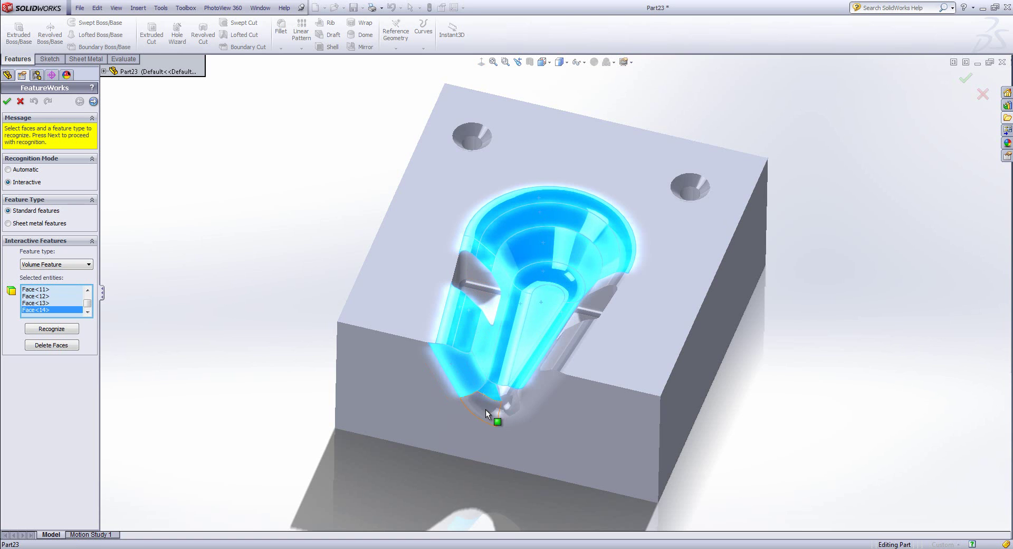
left_click(509, 410)
left_click(508, 394)
left_click(533, 398)
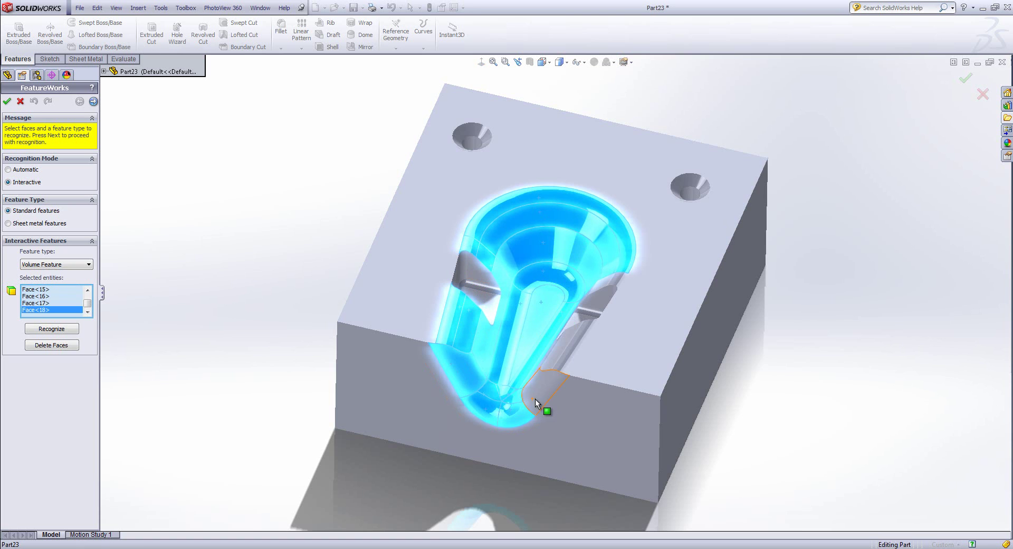
left_click(549, 369)
left_click(555, 364)
Add the cavity's opposite side wall and the faces and rounds of that wall's recess to the volume feature selection
middle_click_drag(555, 365, 611, 386)
left_click(641, 366)
left_click(604, 362)
left_click(605, 330)
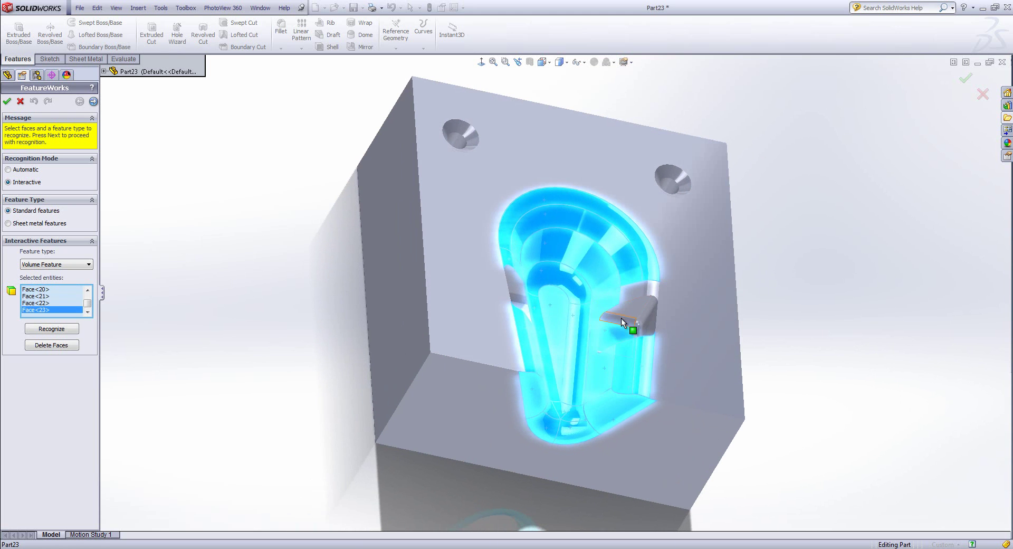
left_click(642, 295)
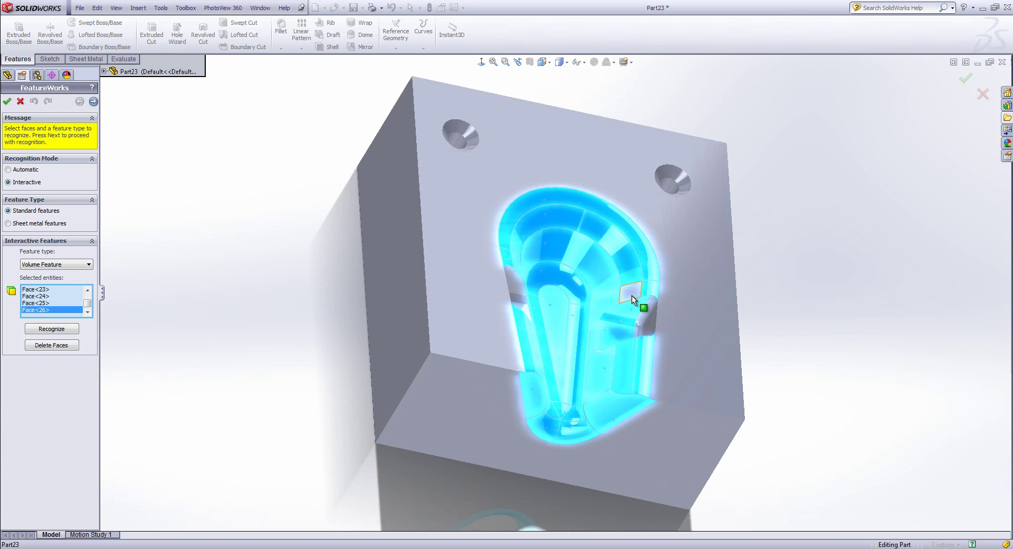
left_click(642, 323)
middle_click_drag(642, 323, 499, 354)
left_click(654, 360)
left_click(655, 360)
left_click(648, 364)
left_click(635, 359)
left_click(642, 357)
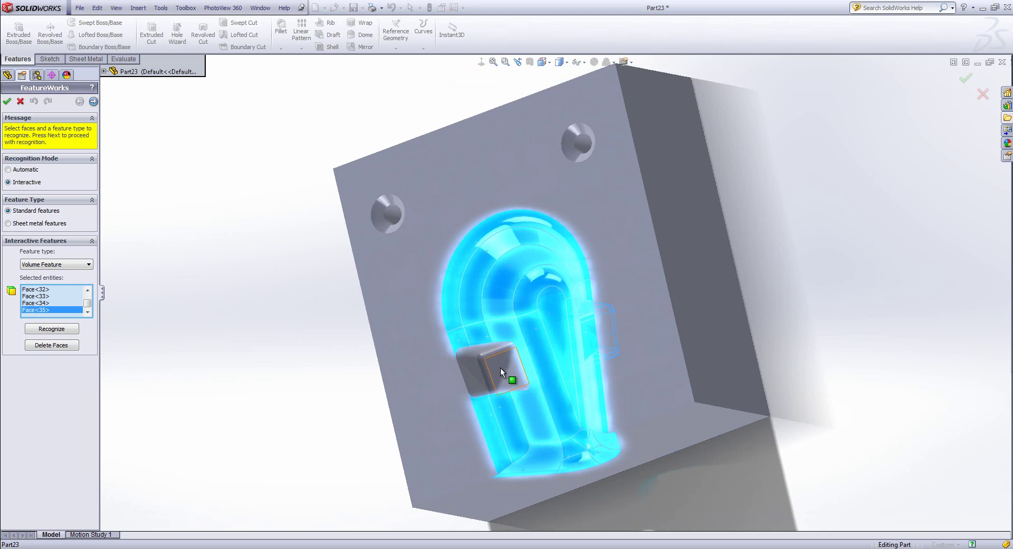
Add all faces and rounds of the remaining side recess to complete the cavity's face selection
left_click(495, 349)
left_click(486, 350)
left_click(477, 359)
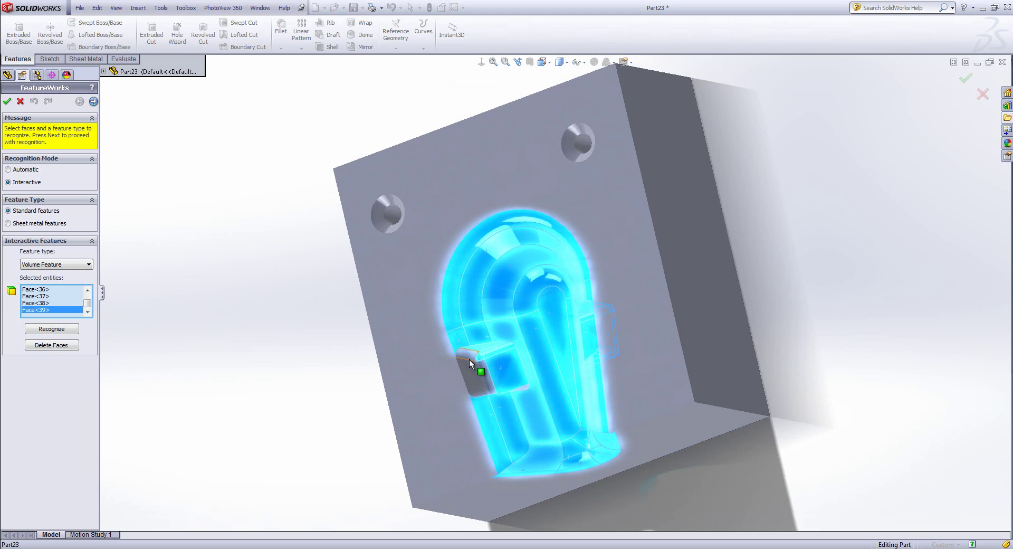
left_click(486, 375)
left_click(473, 379)
middle_click_drag(473, 379, 515, 419)
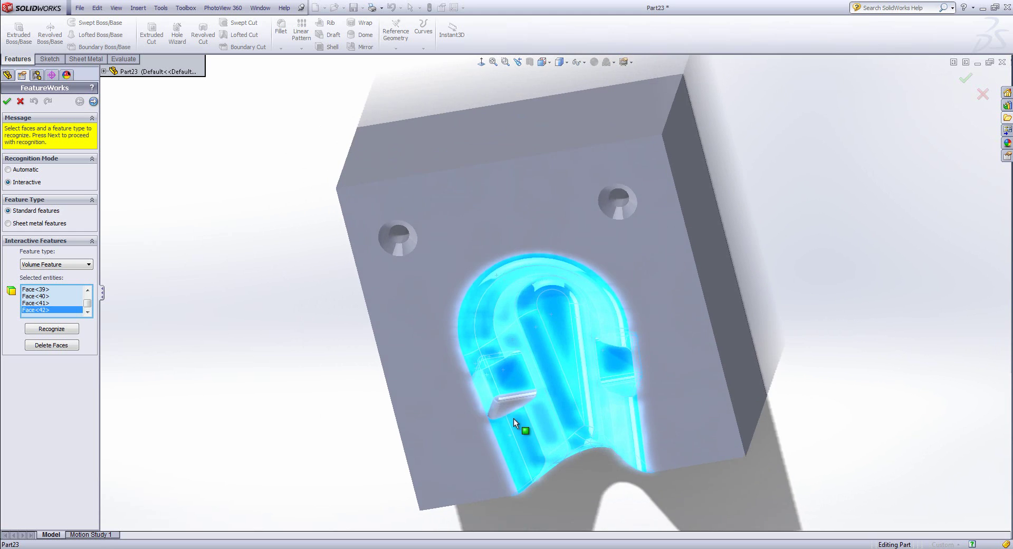
left_click(495, 404)
left_click(505, 398)
left_click(508, 404)
left_click(523, 408)
Recognize the selected cavity faces as a volume feature
middle_click_drag(524, 408, 511, 267)
scroll(511, 267, "down", 2)
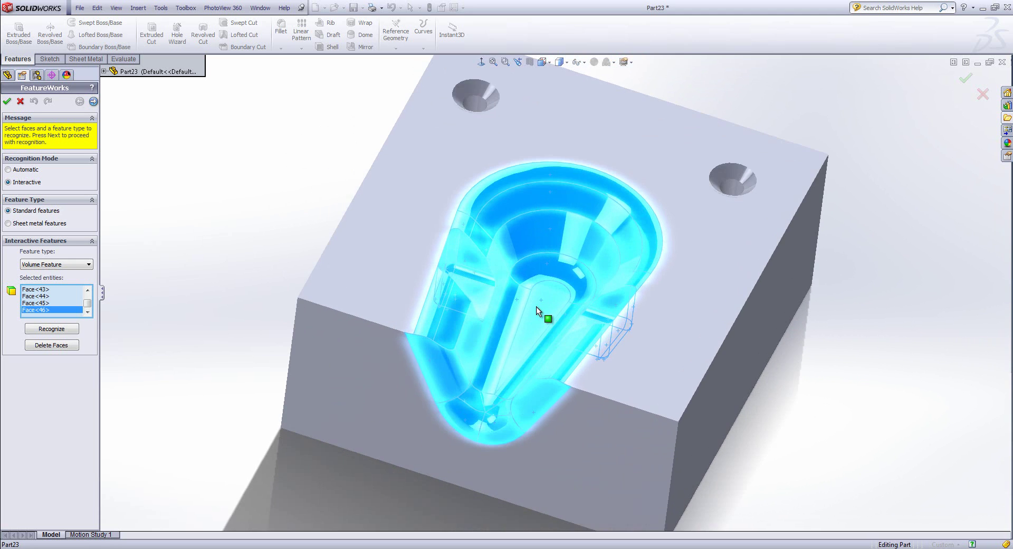
left_click(63, 329)
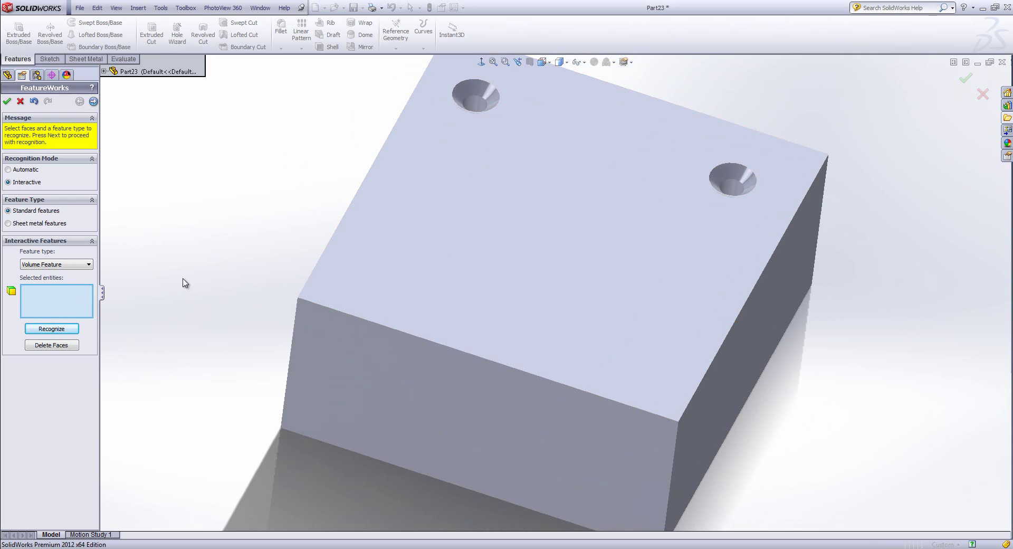
Recognize the countersunk hole's two faces as a Hole feature with linear pattern recognition, and keep the similar features found
middle_click_drag(407, 220, 285, 227, "ctrl")
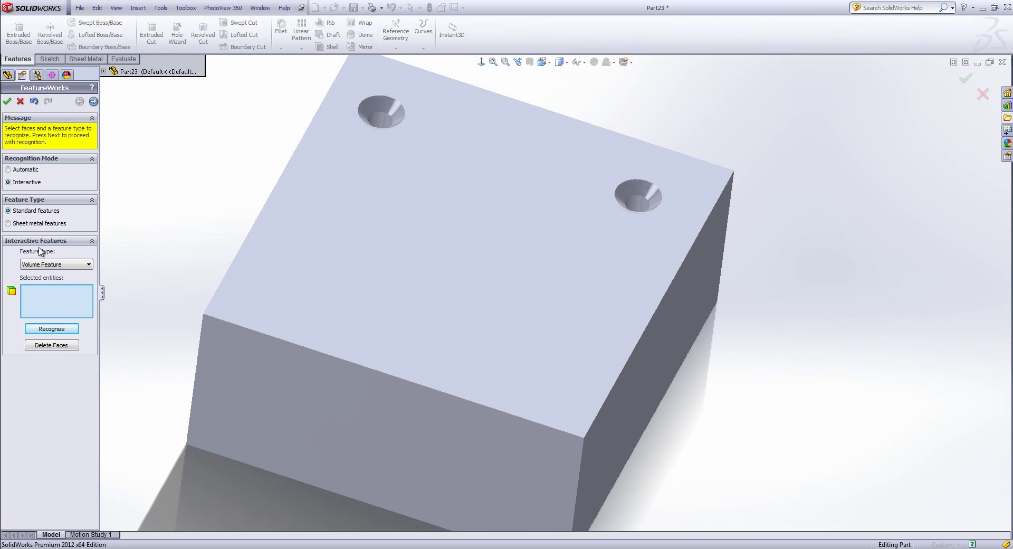
left_click(46, 265)
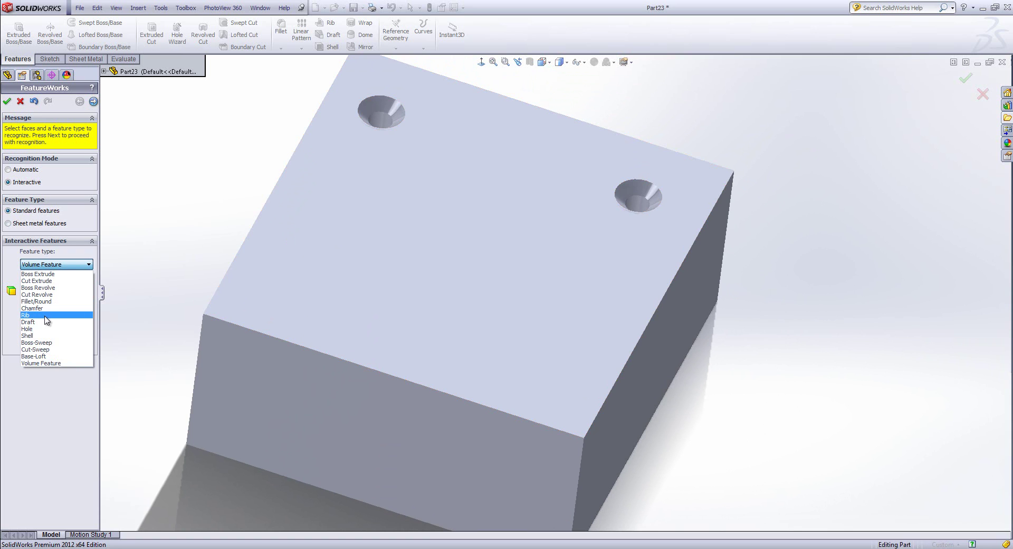
left_click(37, 329)
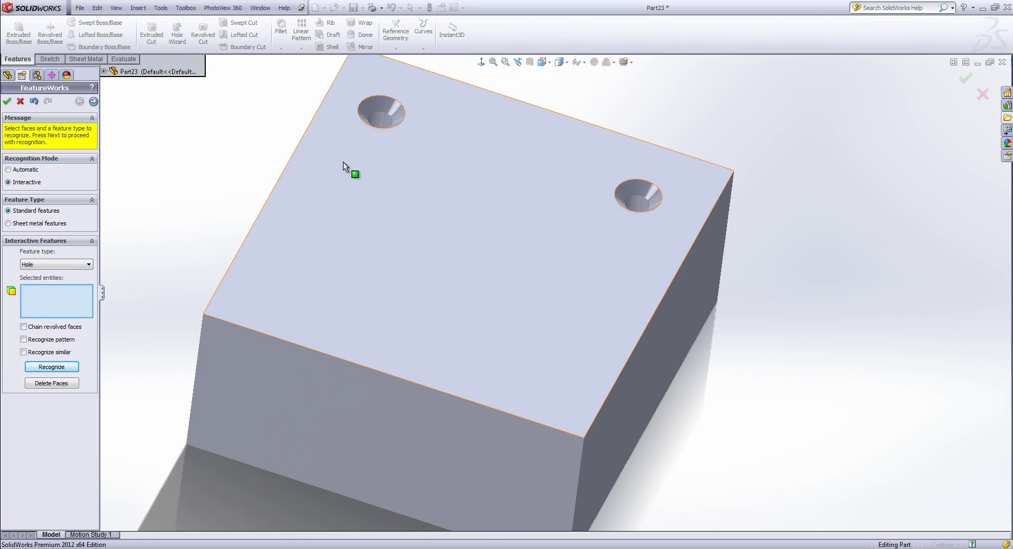
left_click(391, 115)
left_click(382, 120)
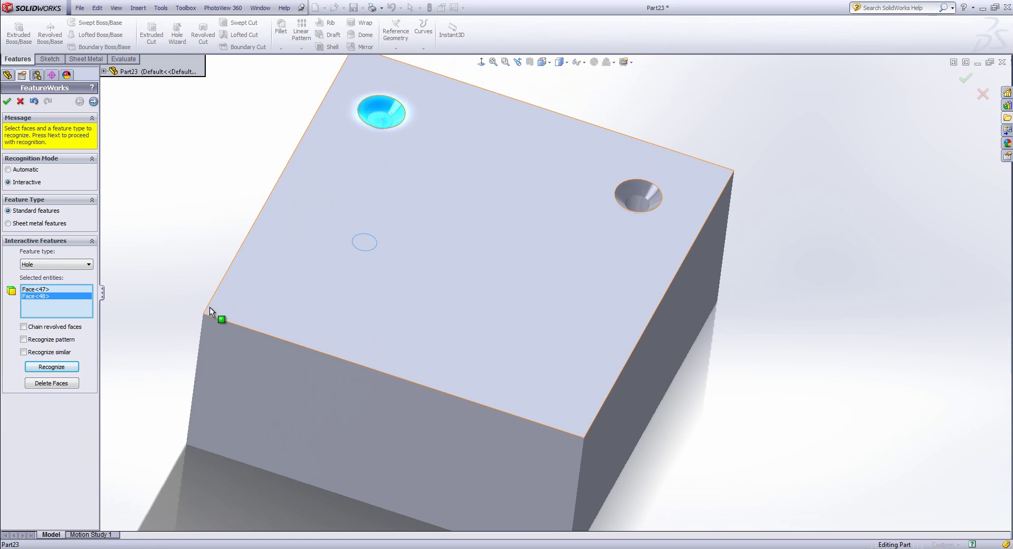
left_click(54, 340)
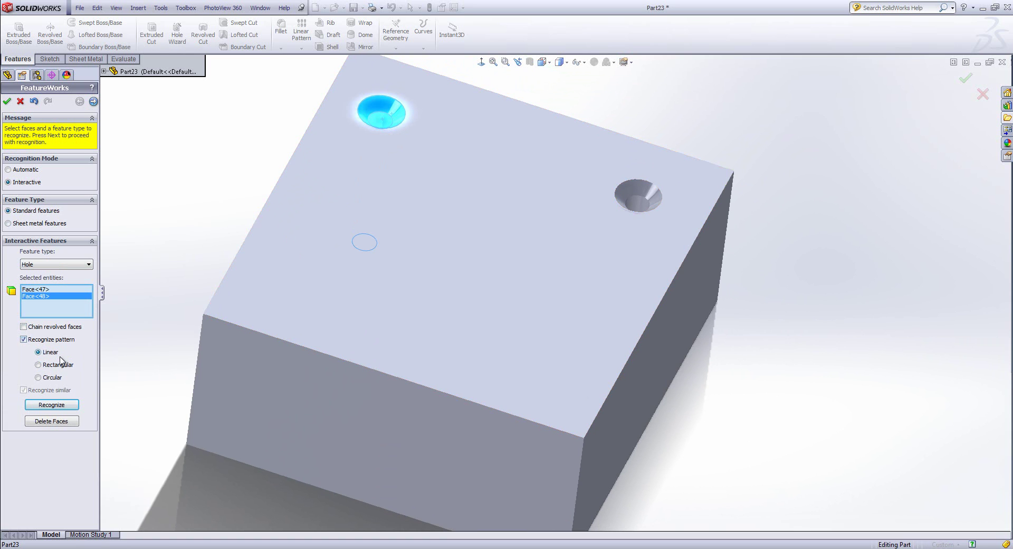
left_click(51, 404)
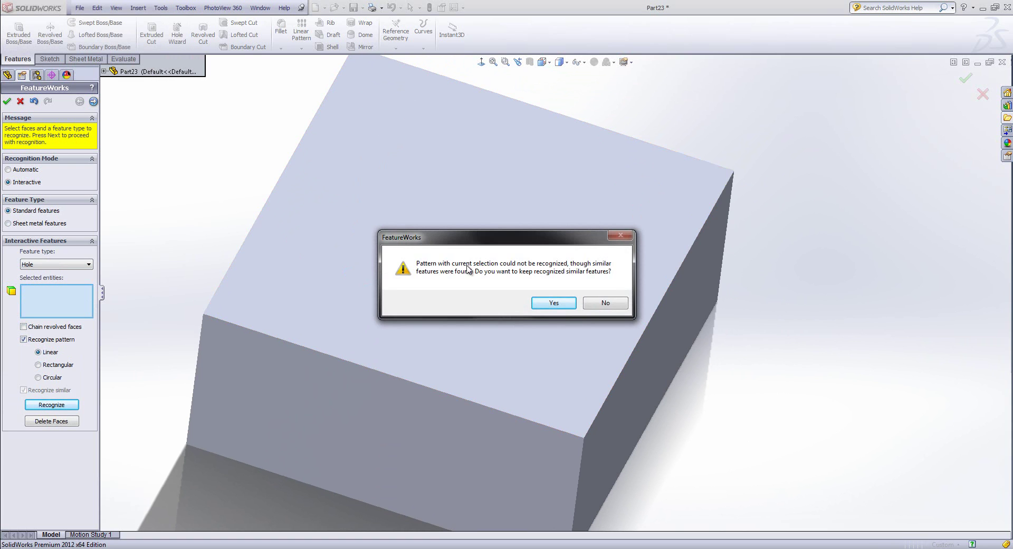
left_click(554, 303)
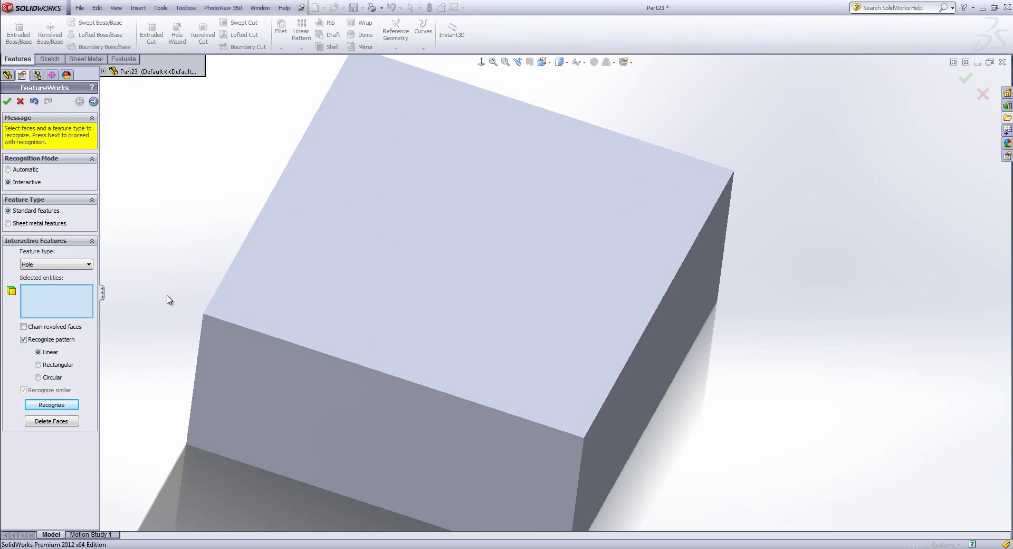
Switch the feature type to Boss Extrude and select the block's top face, removing the bottom face from the selected entities
left_click(58, 265)
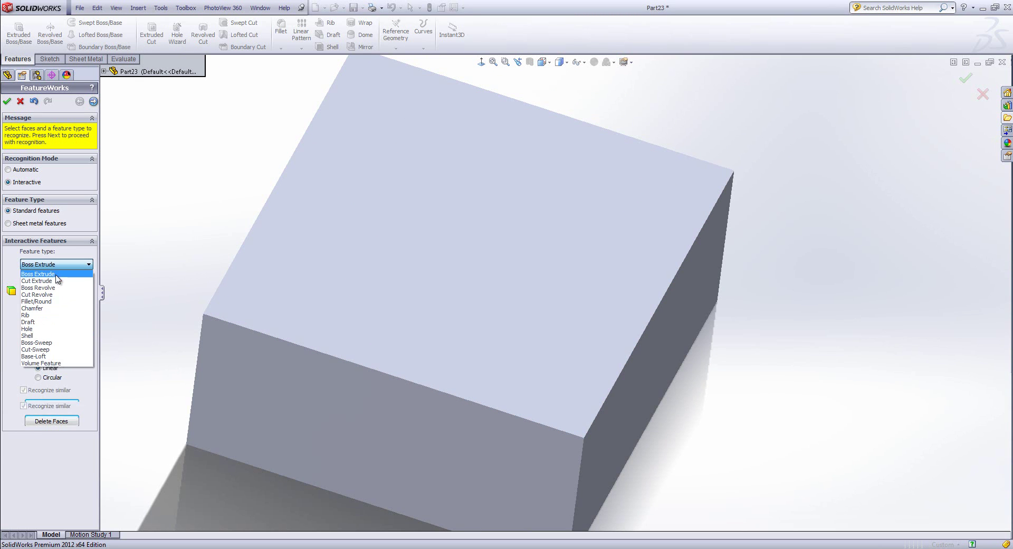
left_click(56, 272)
left_click(462, 291)
middle_click_drag(462, 292, 404, 351)
left_click(448, 341)
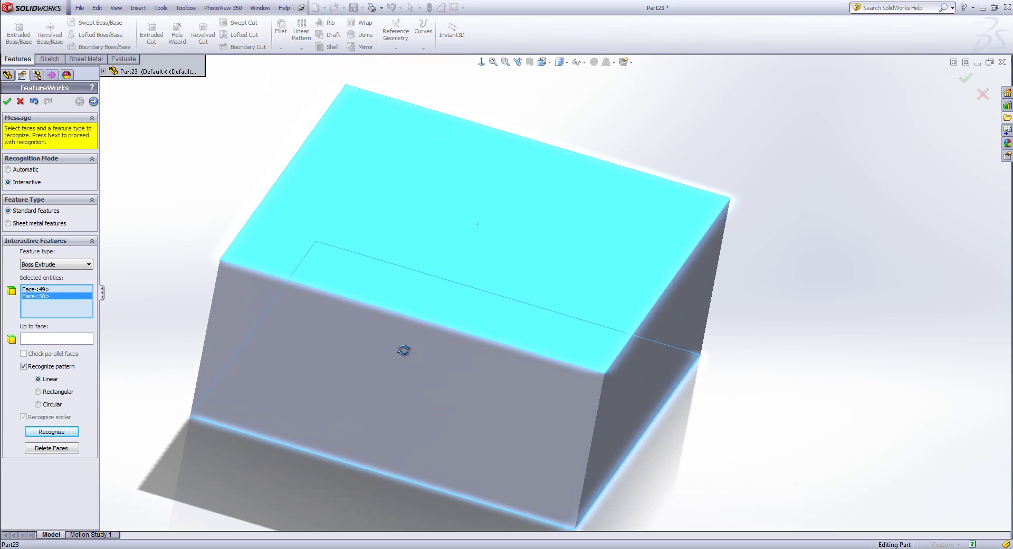
right_click(54, 300)
left_click(61, 314)
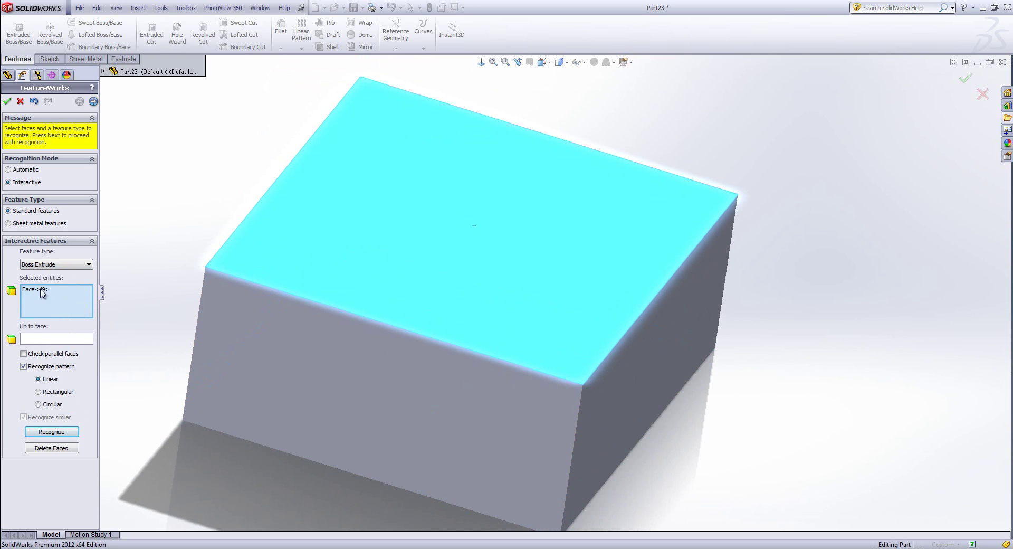
Set the block's bottom face as the up-to face, recognize the base extrude and accept all recognized features
left_click(29, 339)
middle_click_drag(332, 364, 372, 296)
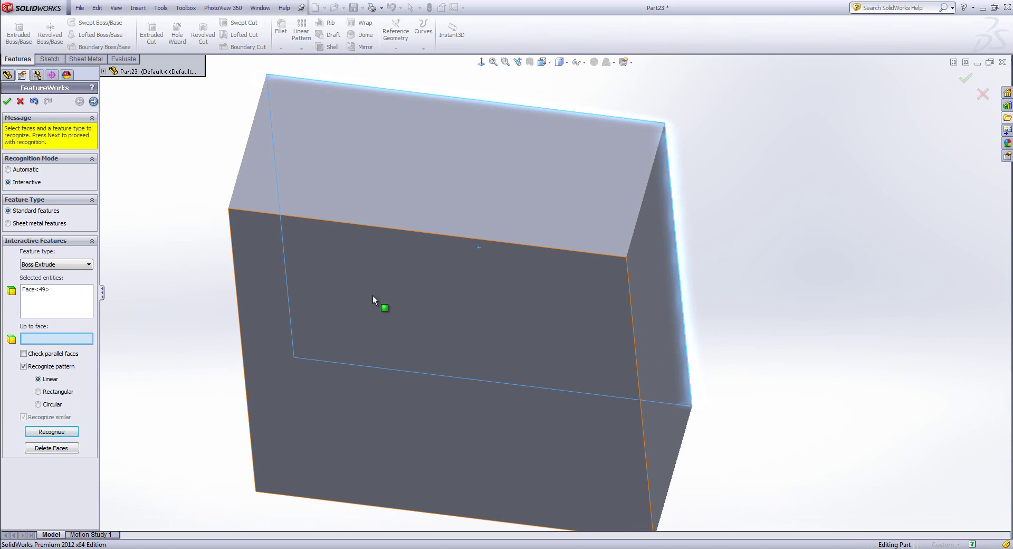
left_click(372, 296)
middle_click_drag(389, 250, 154, 398)
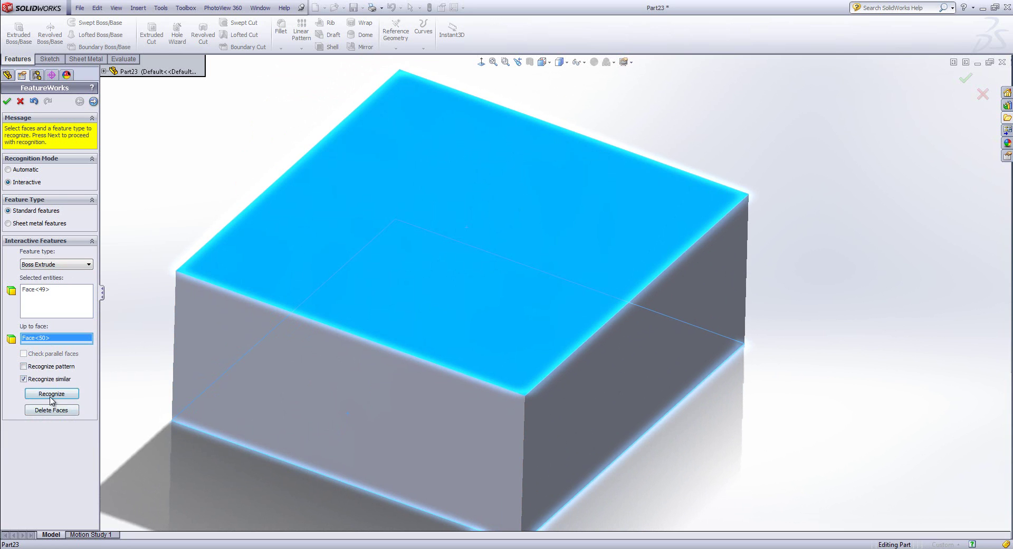
left_click(52, 432)
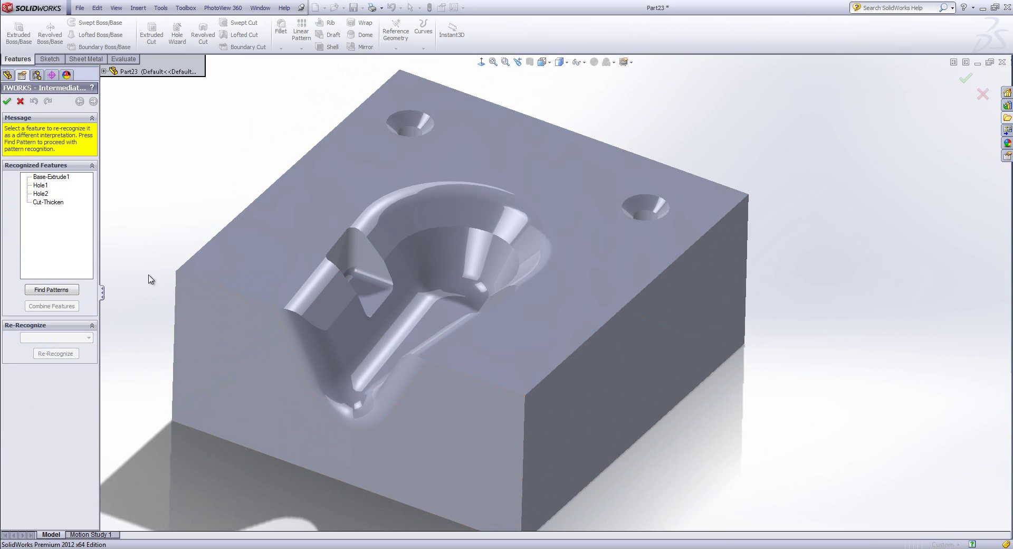
left_click(7, 101)
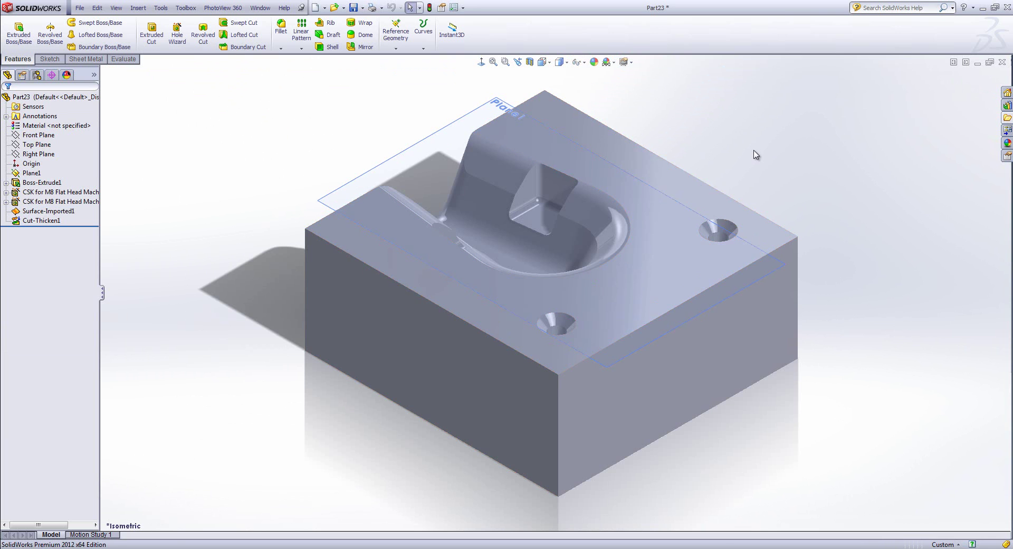
Inspect the cavity cut made by Cut-Thicken1 in the rebuilt block and hide Plane1
right_click_drag(787, 118, 828, 92)
middle_click_drag(589, 290, 627, 369)
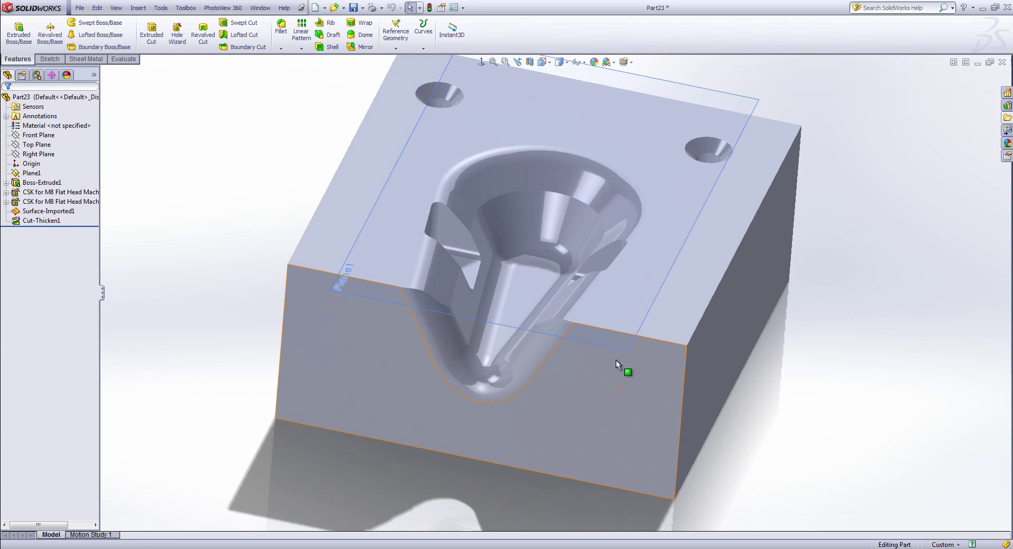
left_click(55, 221)
scroll(548, 210, "down", 2)
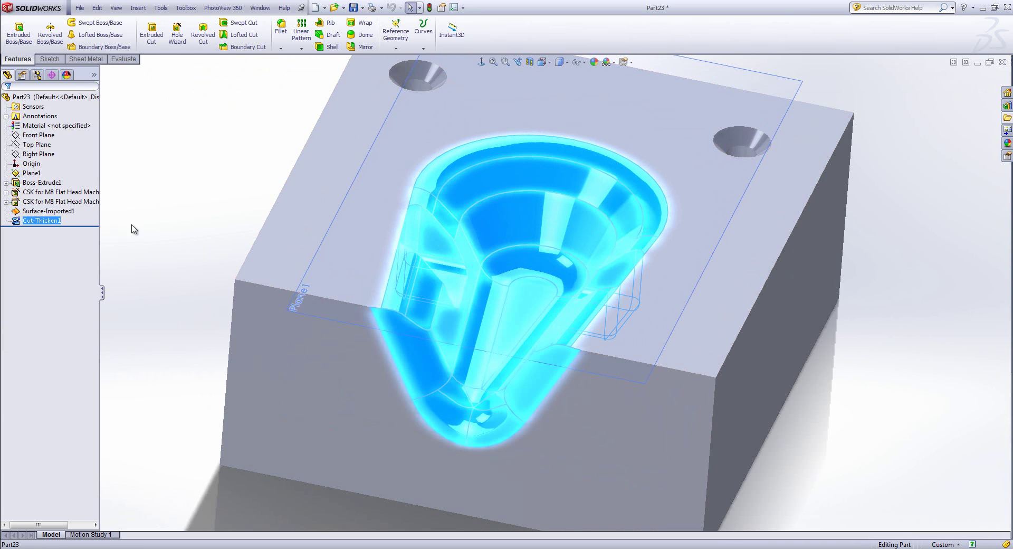
left_click(176, 201)
middle_click_drag(468, 280, 457, 317)
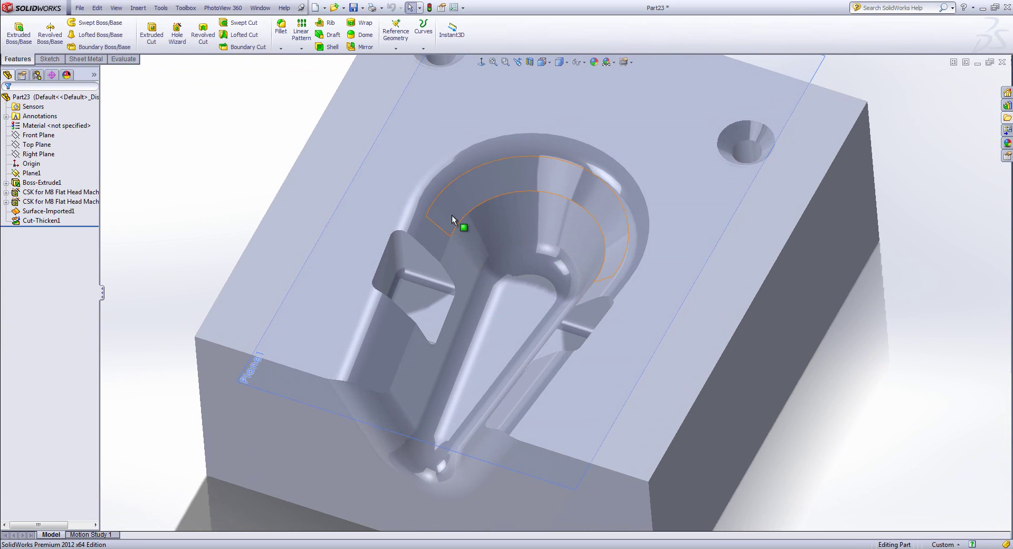
scroll(513, 240, "up", 2)
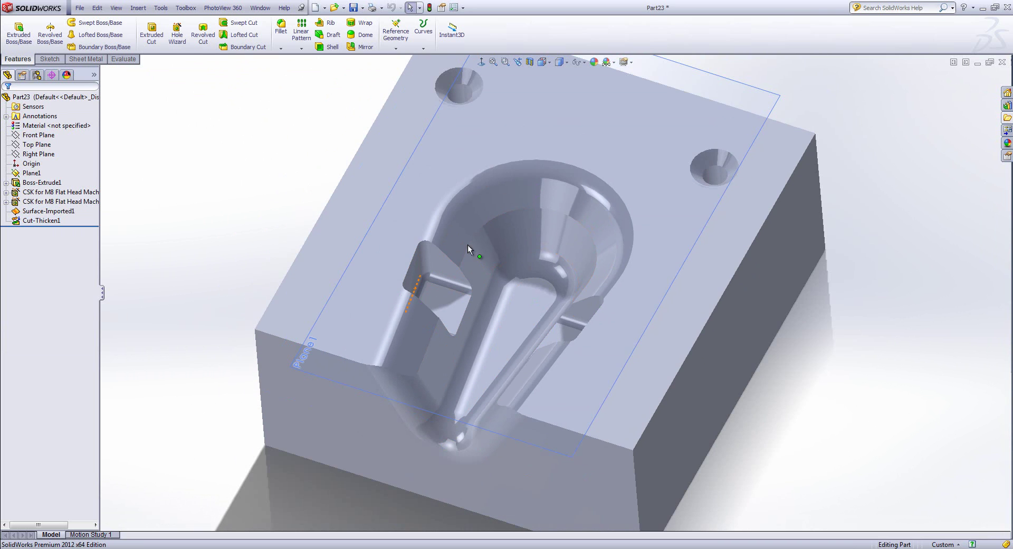
left_click(758, 99)
left_click(773, 61)
Roll the model back before Cut-Thicken1 to examine the Surface-Imported1 surface, and roll forward to the end again
left_click(51, 214)
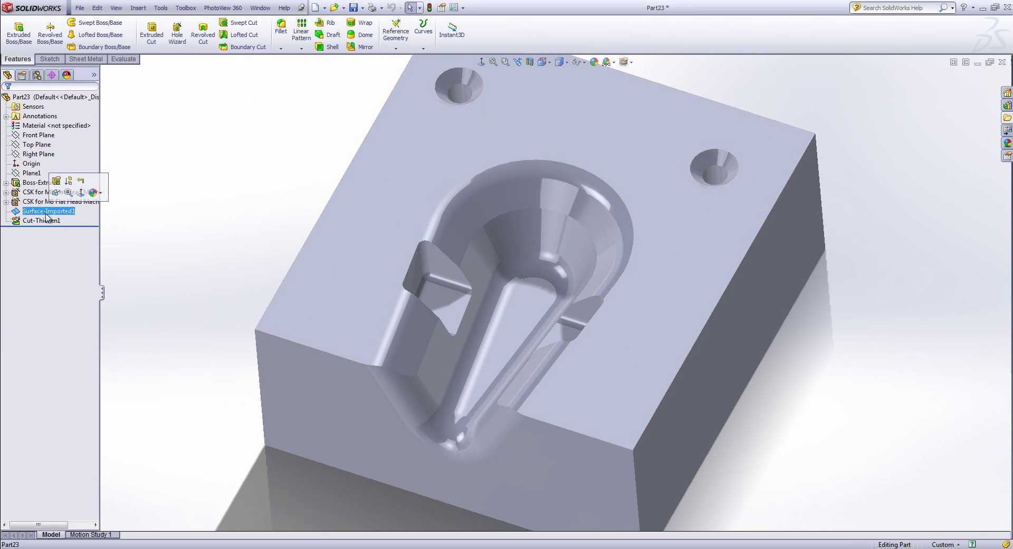
left_click(138, 221)
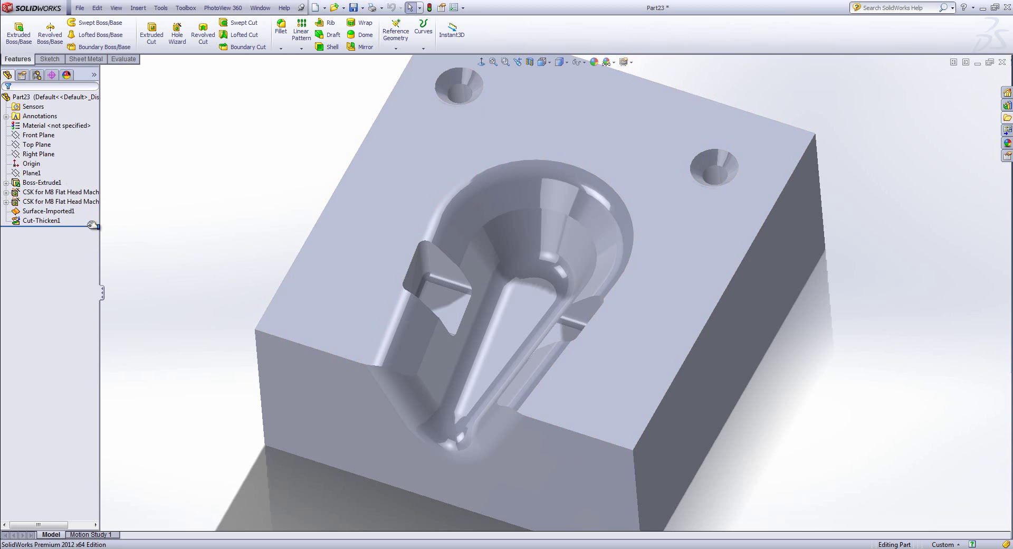
left_click_drag(94, 224, 94, 216)
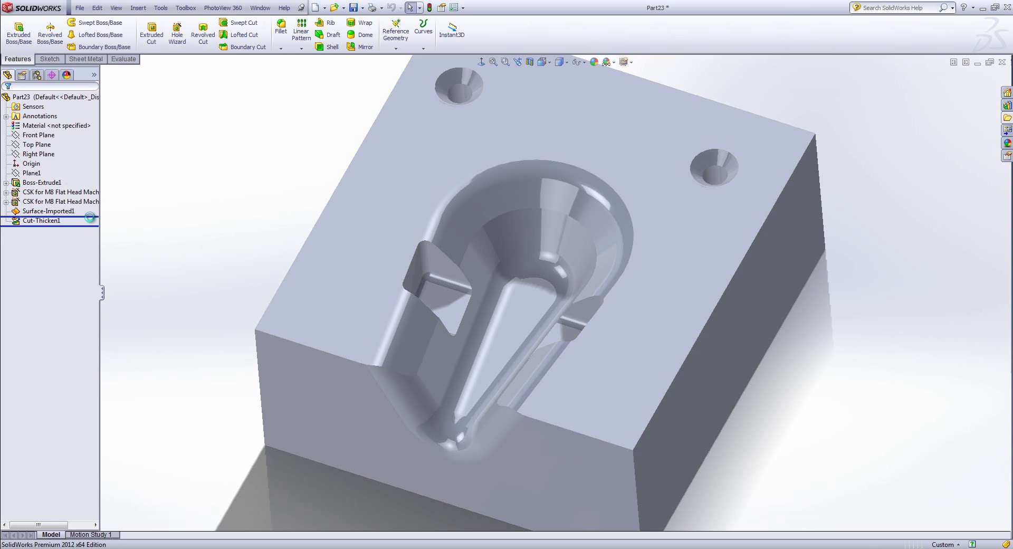
right_click(64, 231)
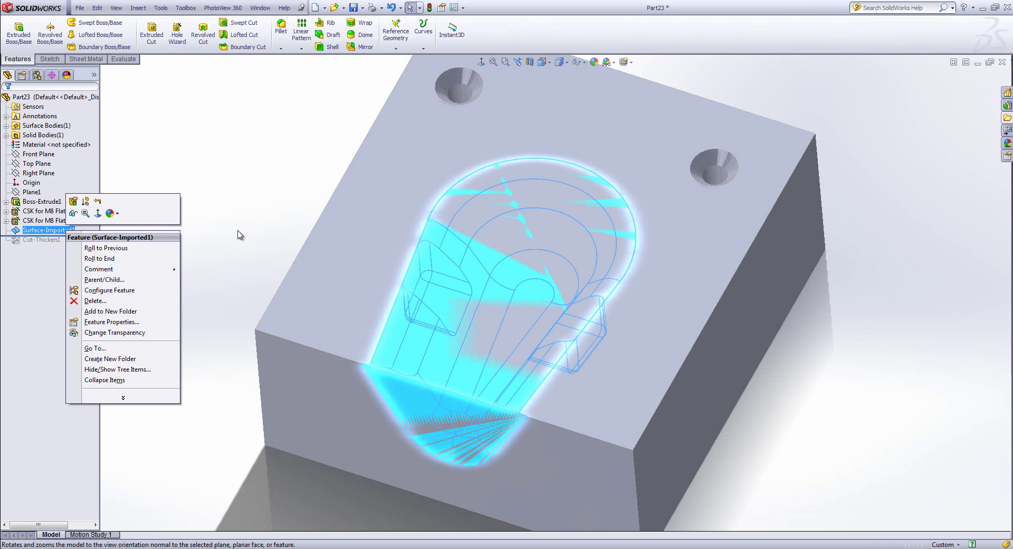
left_click(40, 222)
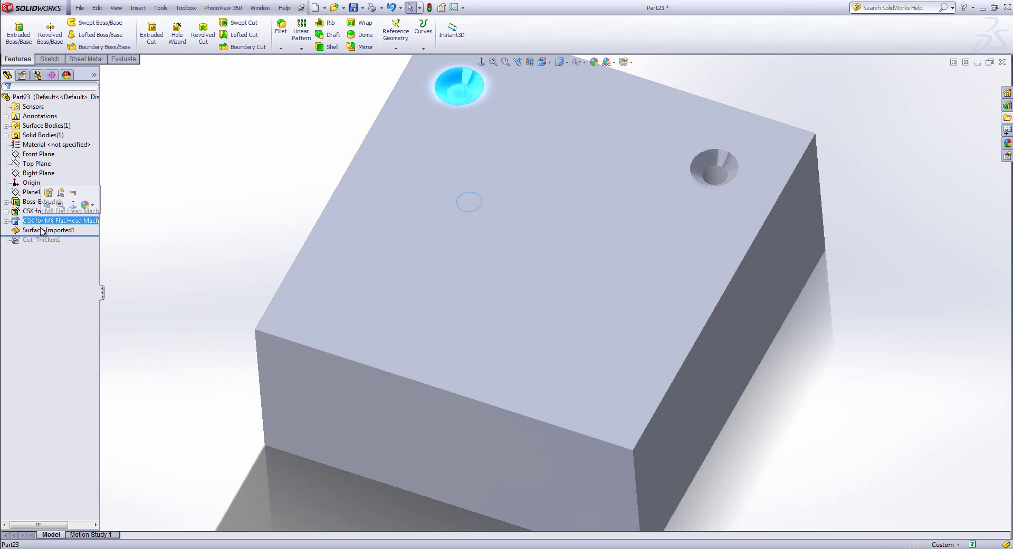
left_click(42, 231)
middle_click_drag(294, 332, 215, 304)
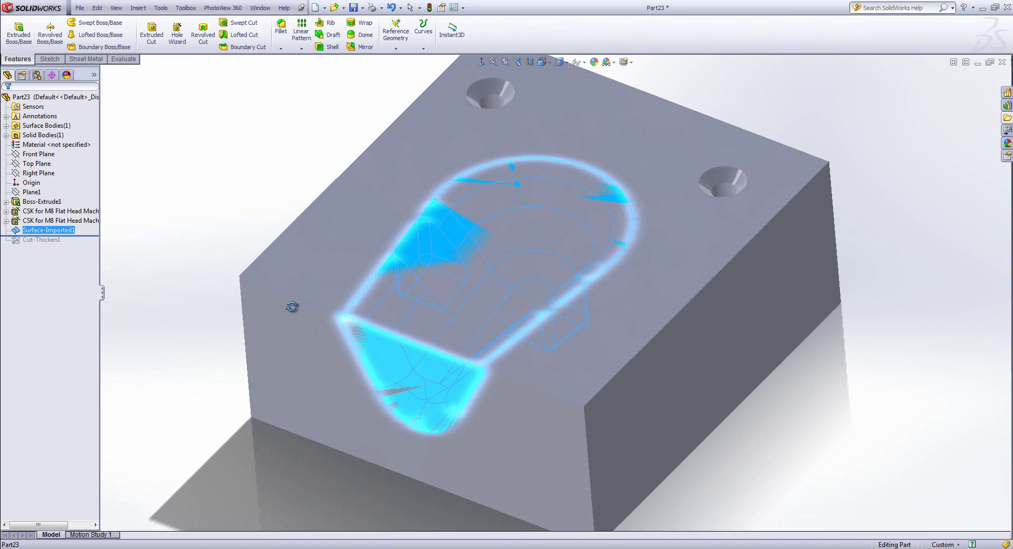
left_click_drag(91, 233, 91, 245)
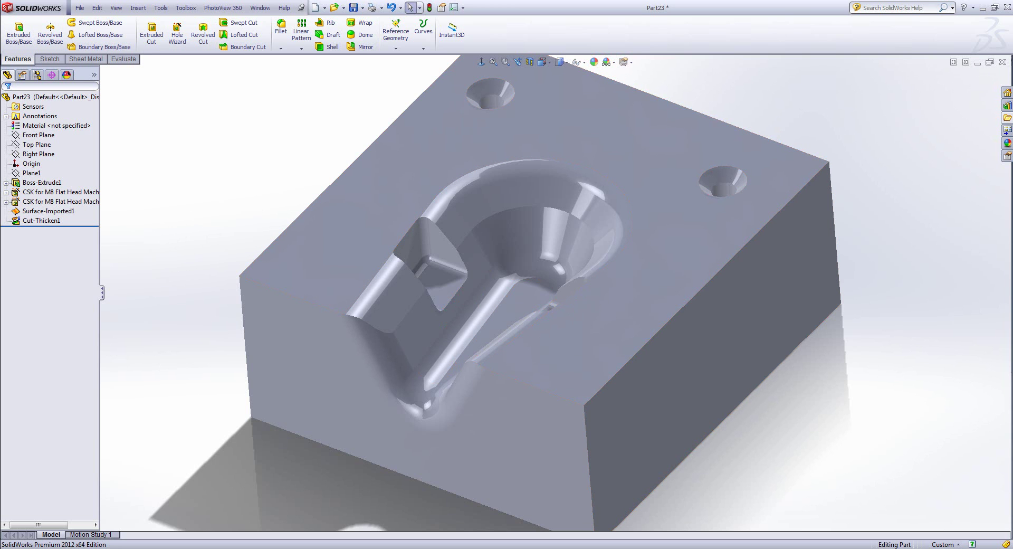
Close the recognized part and the imported Featureworks 4 part without saving either of them
left_click(1002, 62)
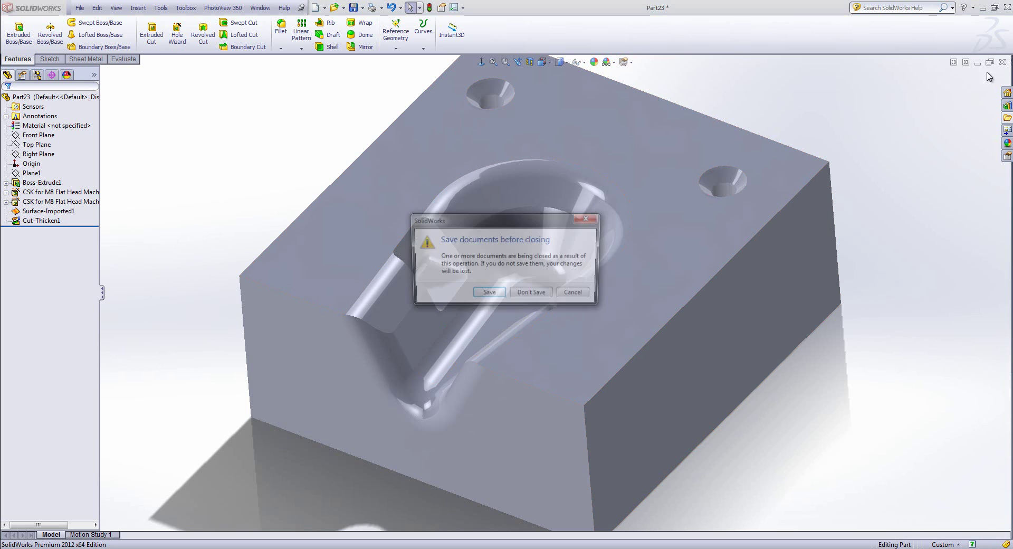
left_click(532, 295)
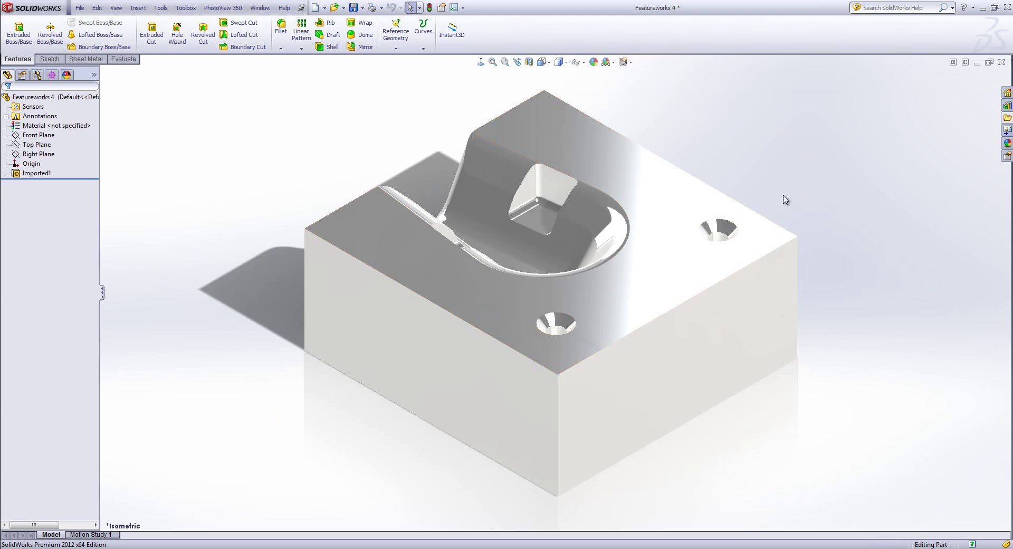
left_click(1002, 62)
left_click(532, 298)
Open Featureworks 5.STEP from the Webinar folder as a part and run Import Diagnostics on it
left_click(1005, 80)
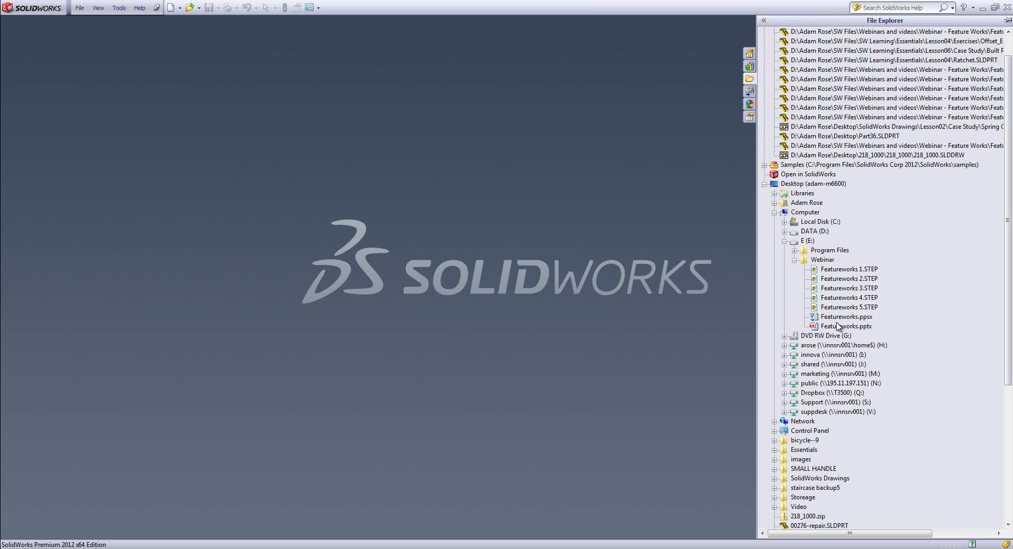
left_click(855, 307)
left_click_drag(857, 308, 559, 338)
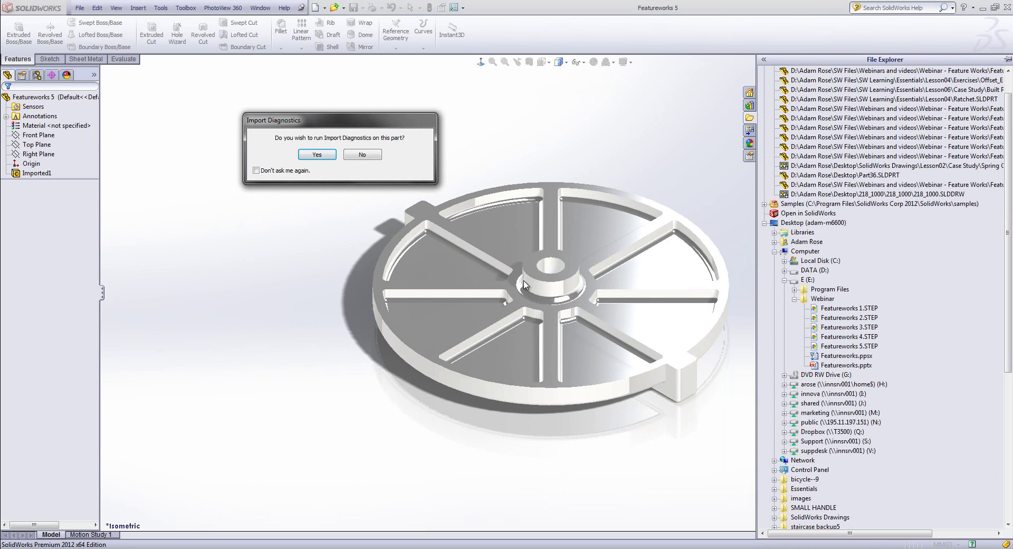
left_click(316, 154)
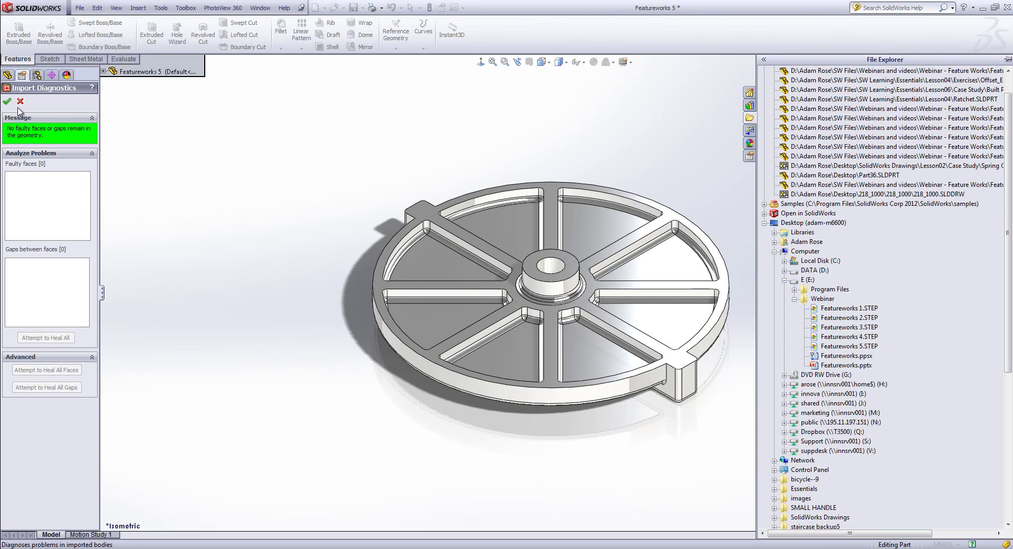
left_click(8, 102)
Start FeatureWorks on the imported wheel in interactive mode, with Fillet/Round as the feature type and Chain fillet faces enabled
left_click(465, 282)
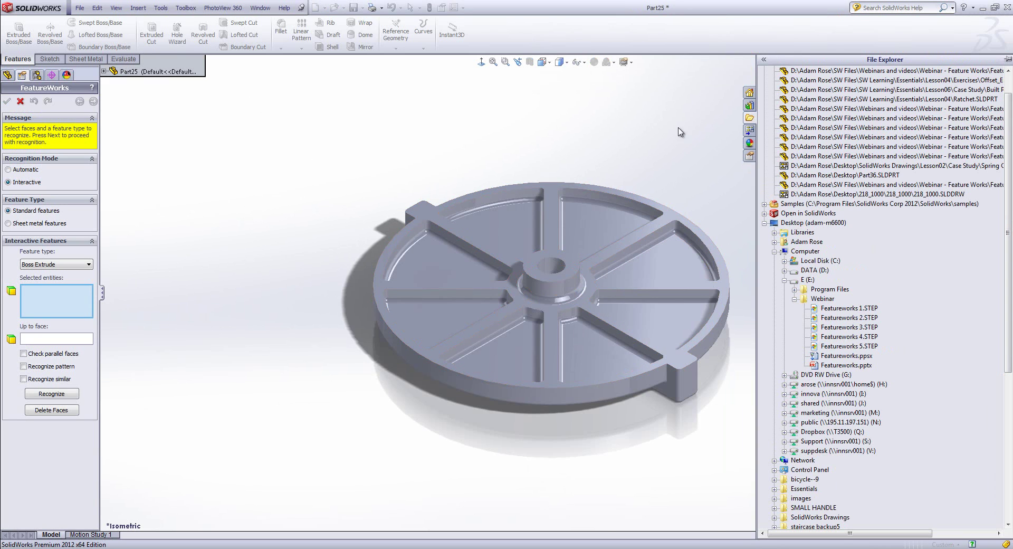
scroll(657, 275, "down", 3)
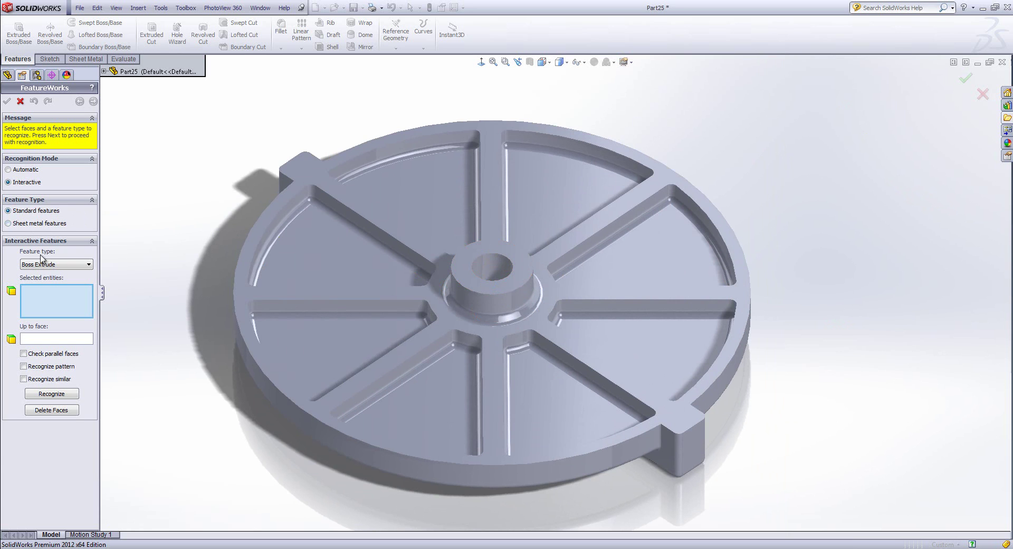
left_click(58, 265)
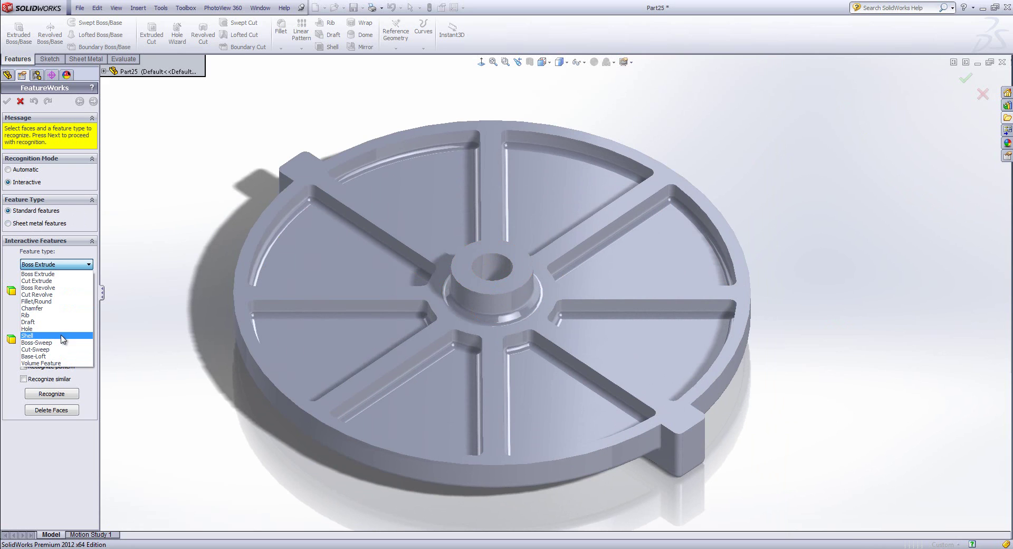
left_click(58, 301)
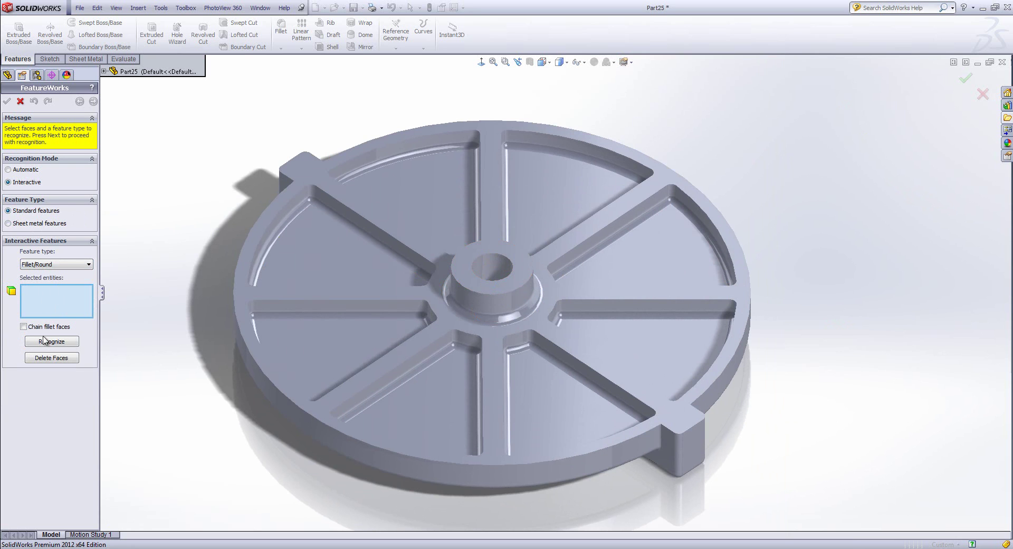
left_click(25, 327)
Recognize the chained fillets of all the wedge-shaped pockets between the wheel's ribs
left_click(389, 164)
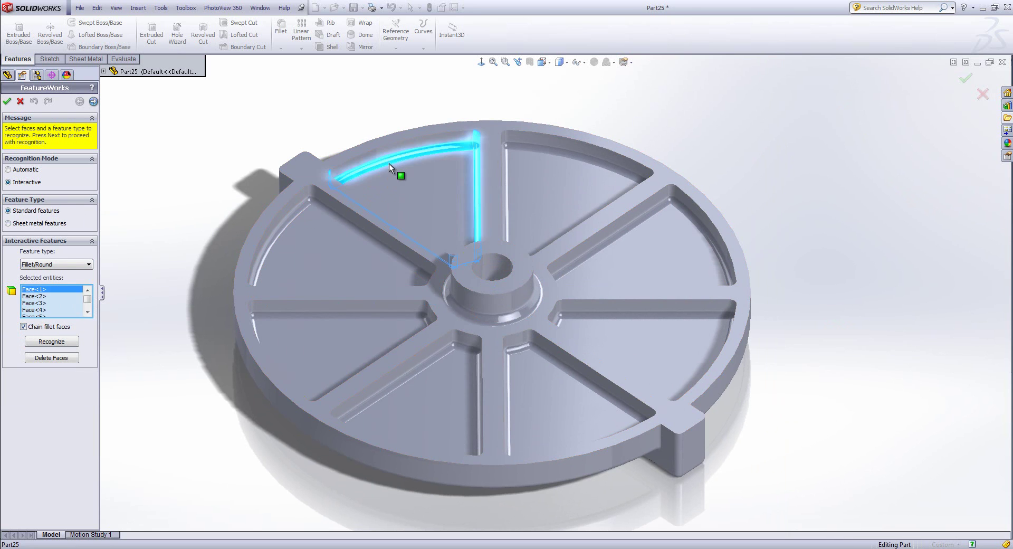
left_click(570, 158)
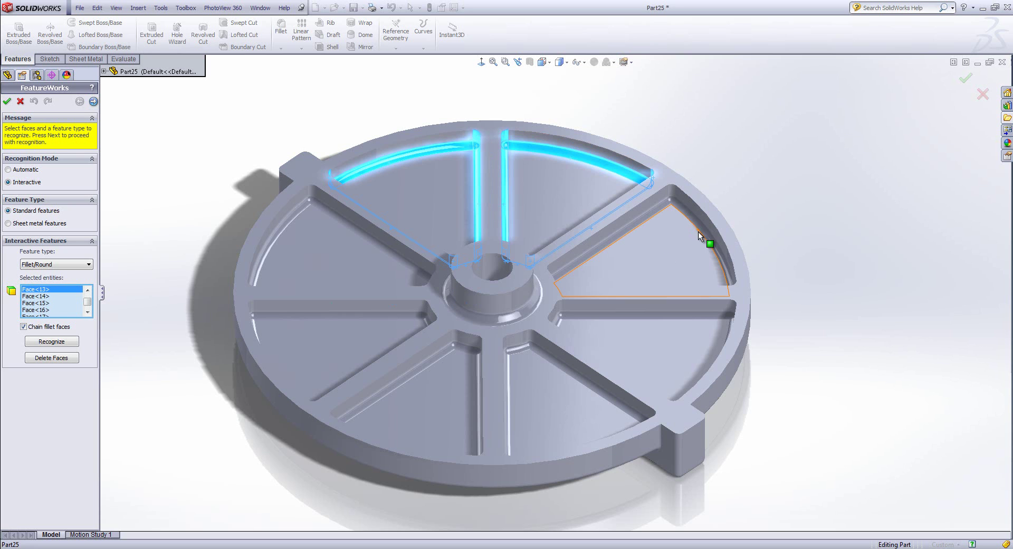
left_click(707, 319)
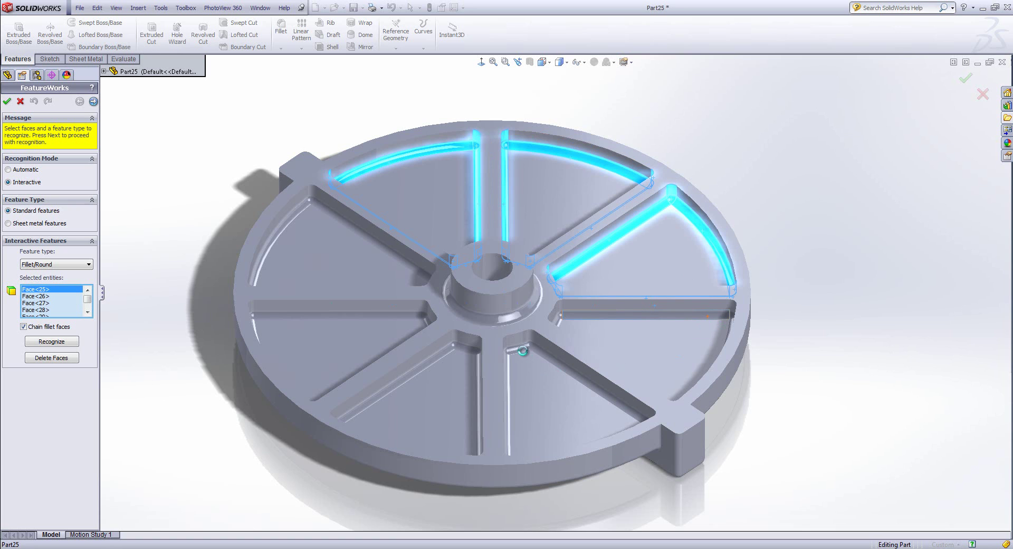
left_click(695, 393)
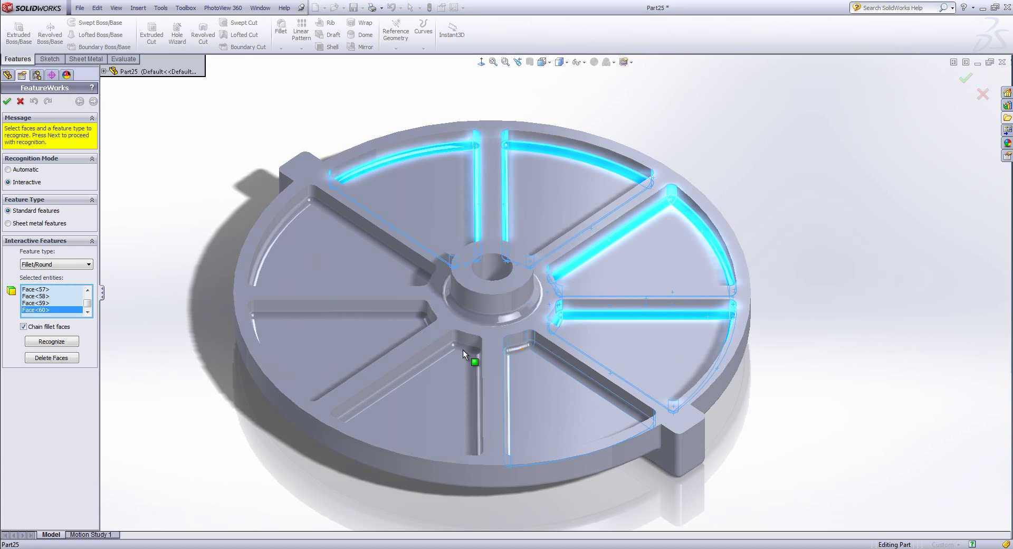
left_click(510, 393)
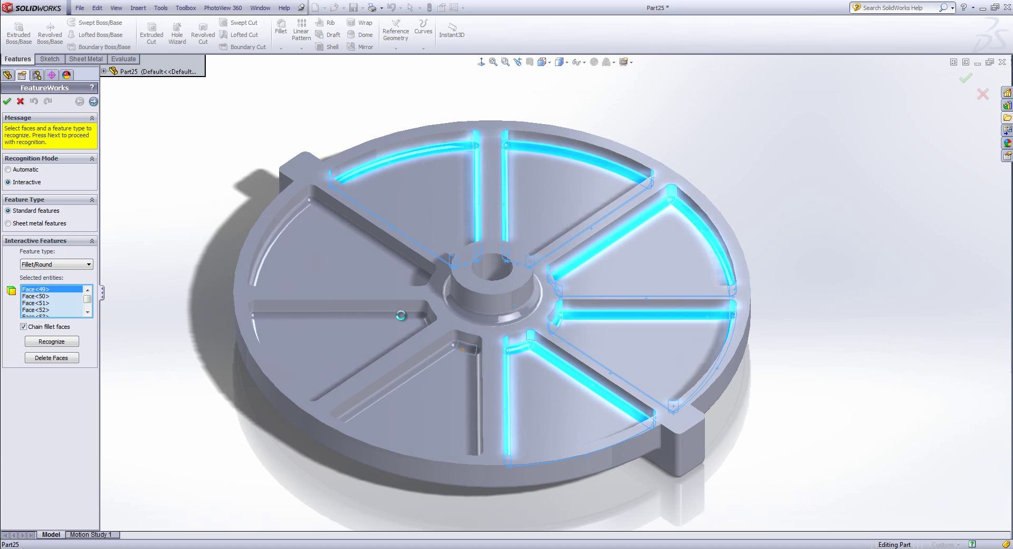
left_click(406, 318)
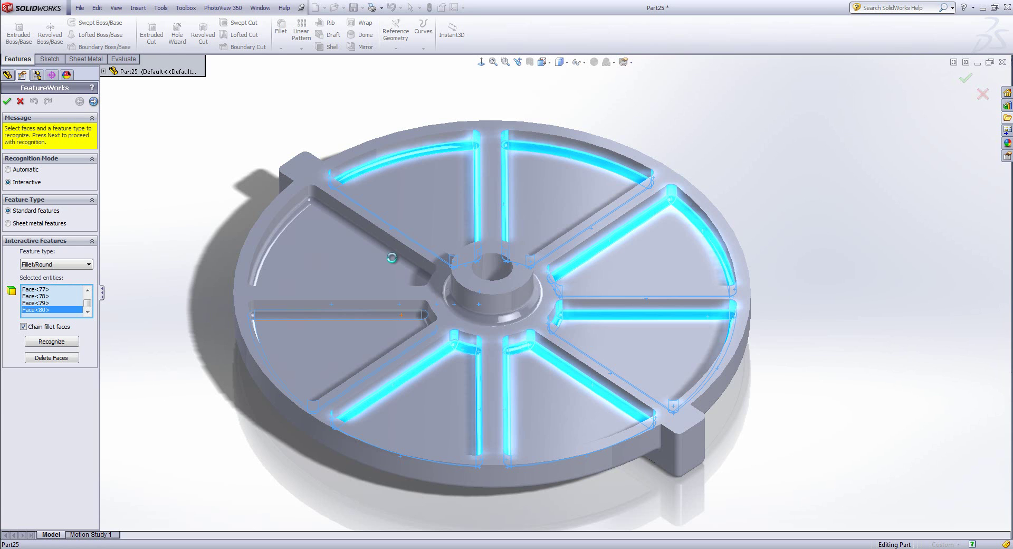
left_click(395, 260)
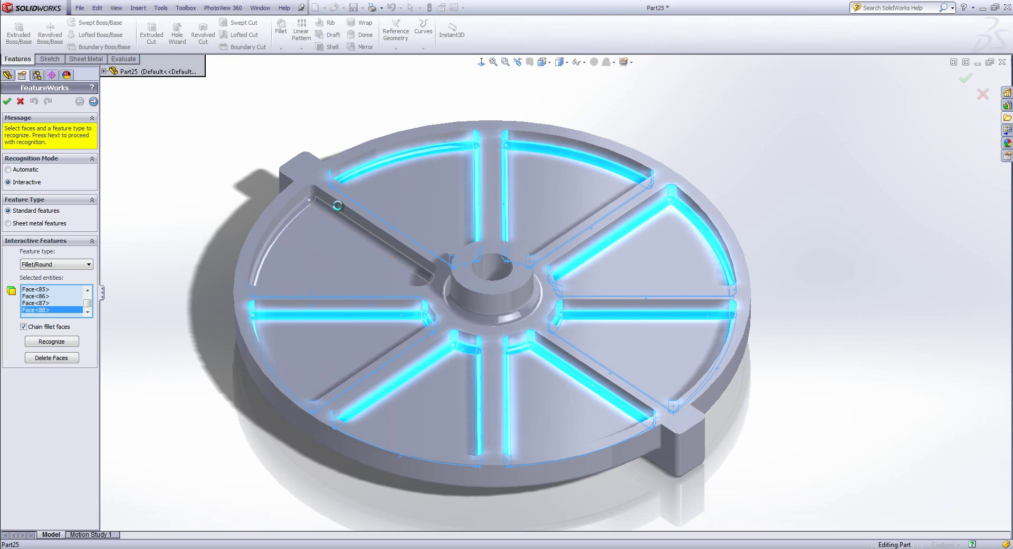
left_click(50, 342)
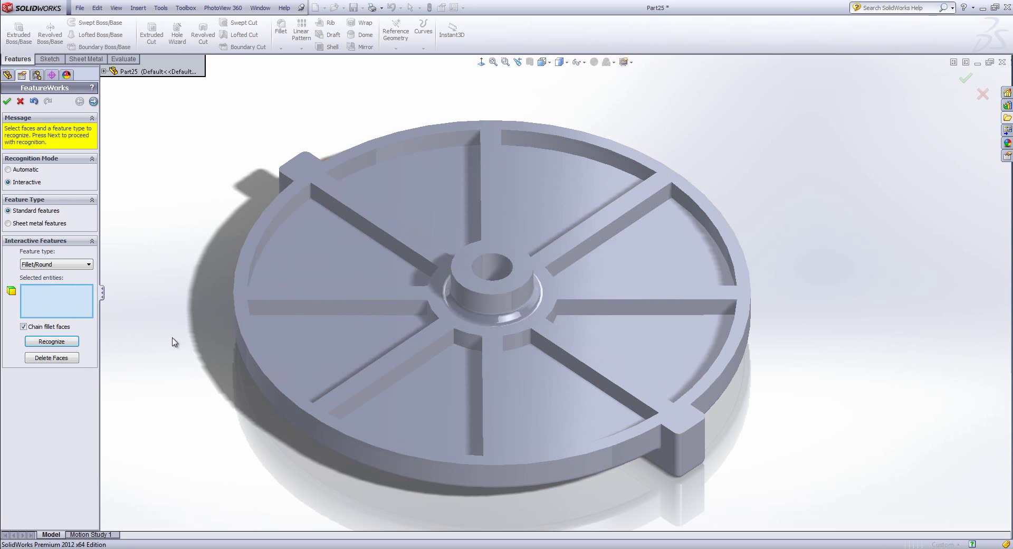
Recognize the chained fillets on the underside crossbar with its end lugs and around both half-round underside faces
left_click(679, 459)
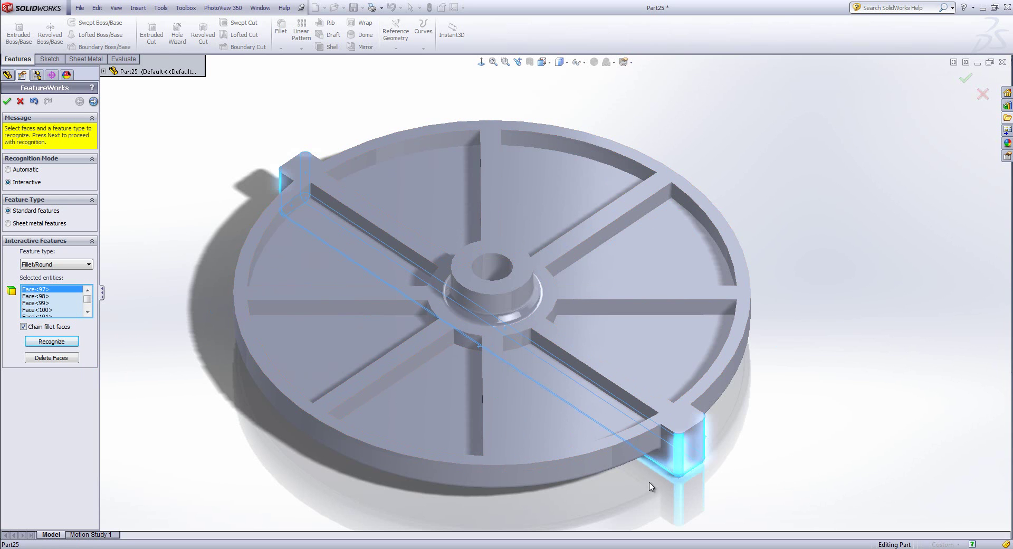
mouse_move(649, 489)
middle_mouse_down()
mouse_move(686, 312)
mouse_move(635, 484)
middle_mouse_up()
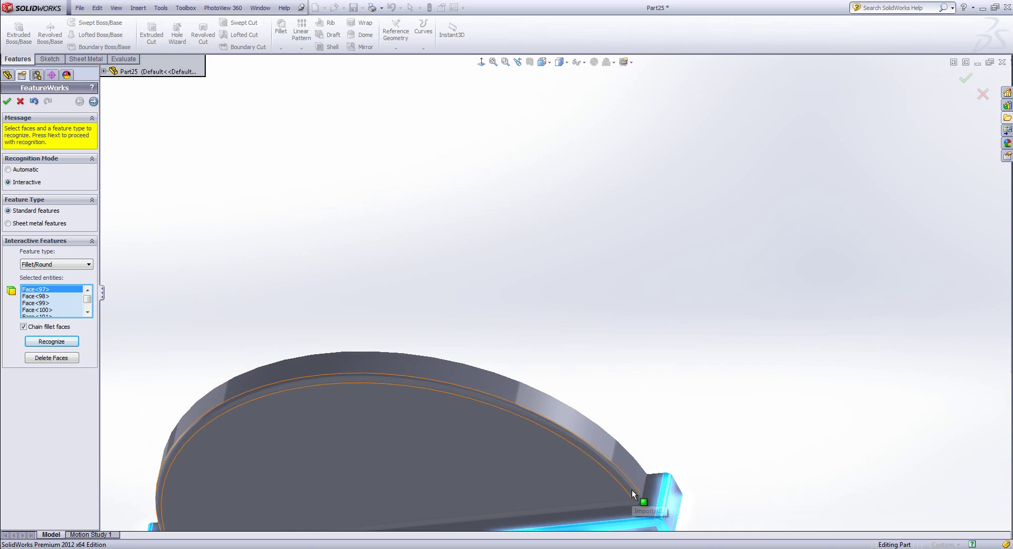
left_click(632, 503)
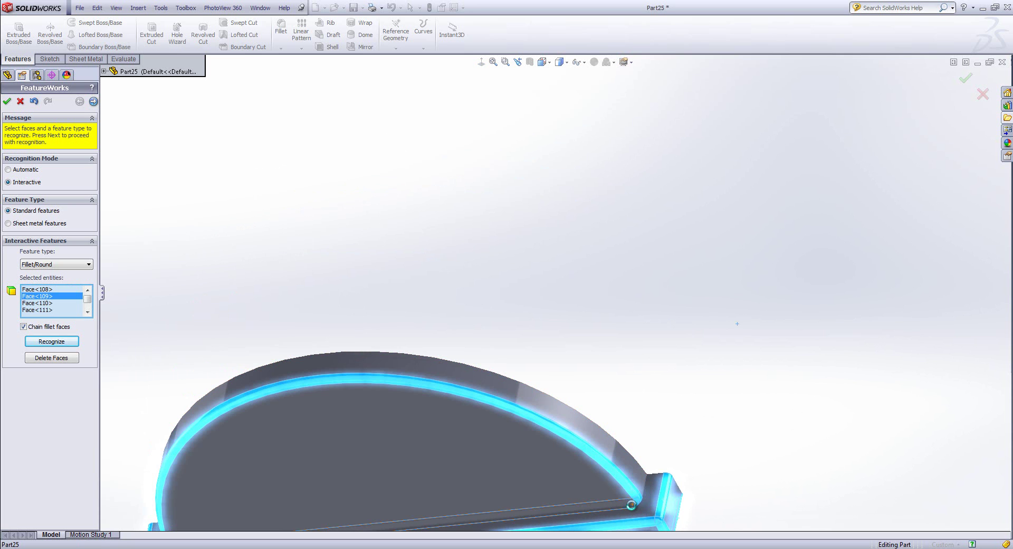
left_click(631, 506)
middle_click_drag(623, 469, 677, 214, "ctrl")
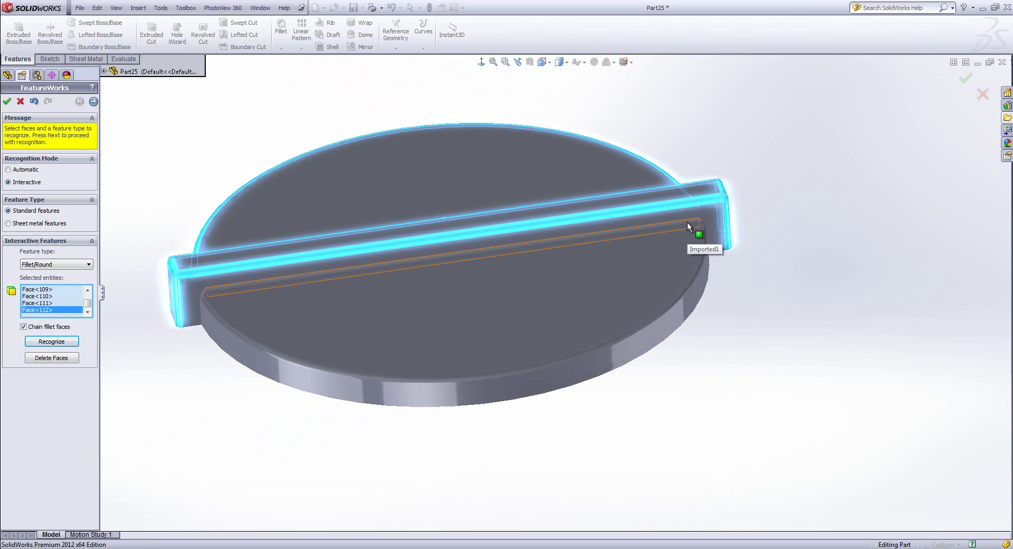
left_click(704, 241)
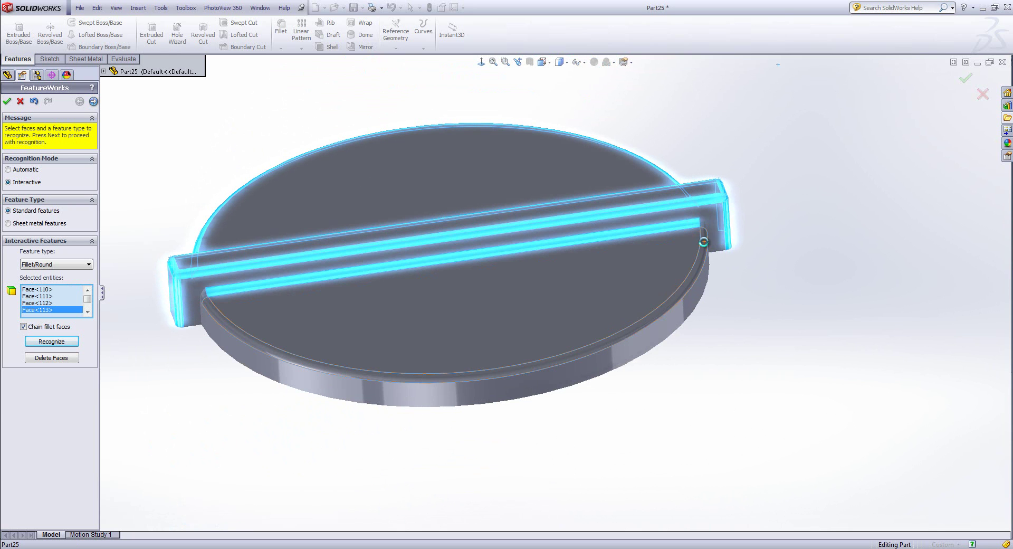
left_click(704, 241)
left_click(66, 342)
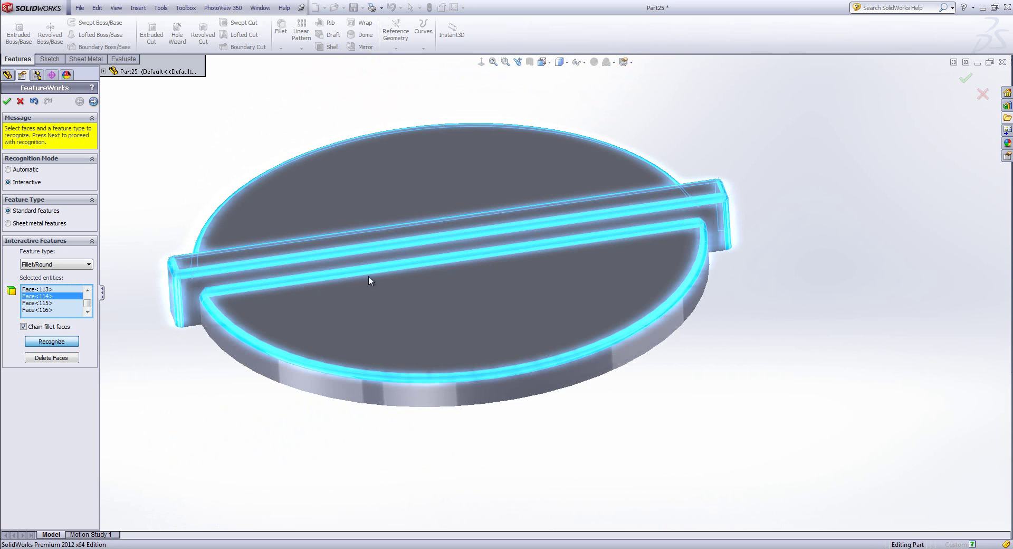
right_click_drag(738, 368, 760, 345)
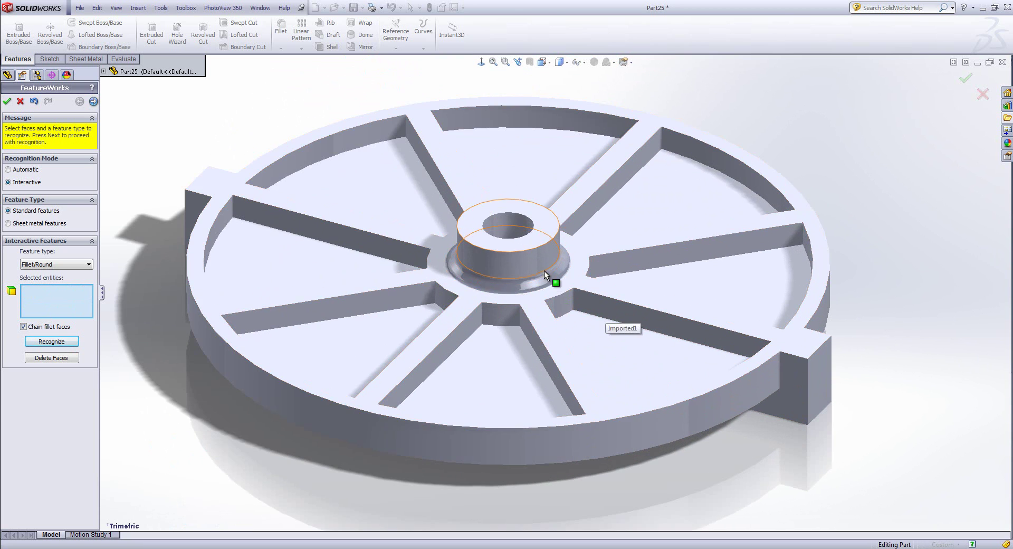
scroll(545, 273, "down", 5)
left_click(542, 307)
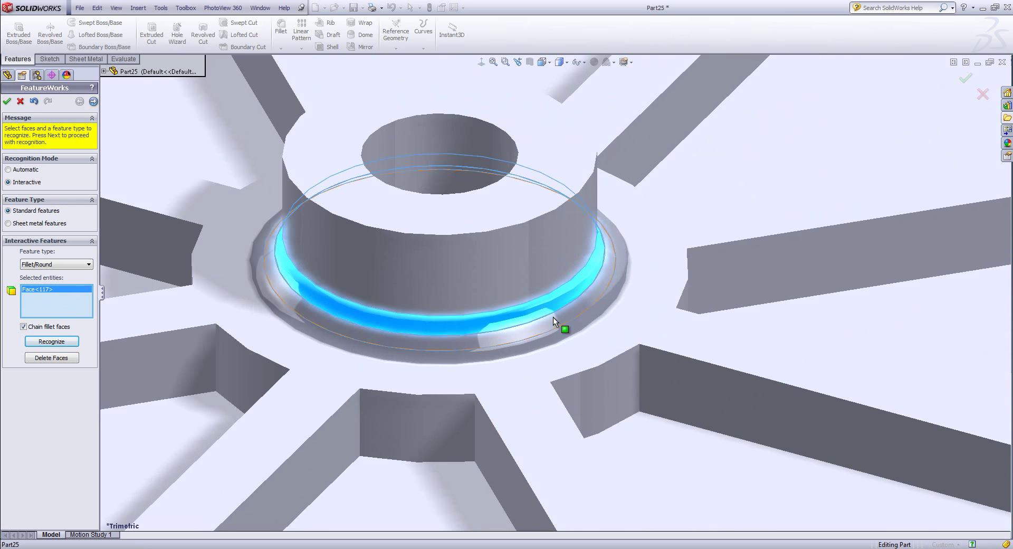
left_click(554, 317)
left_click(569, 324)
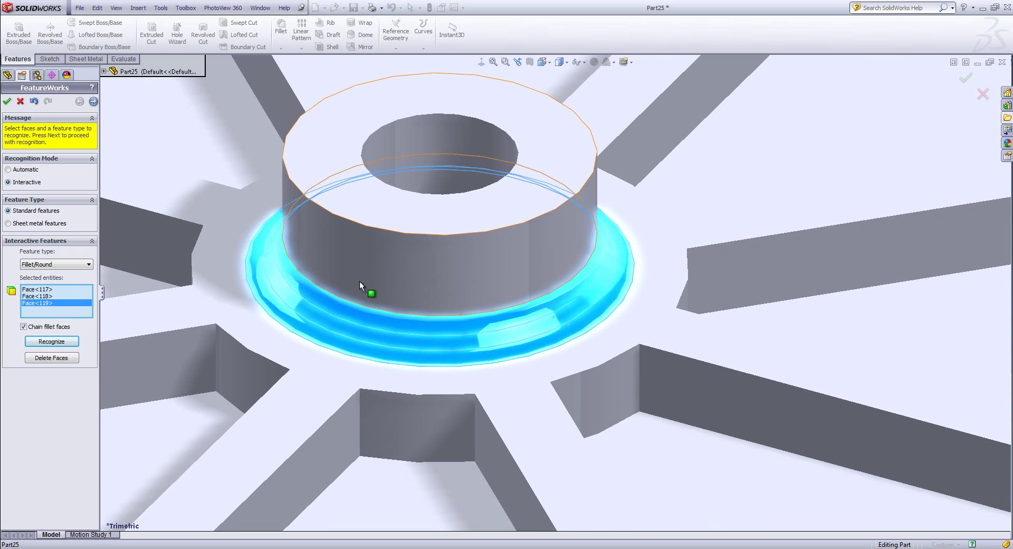
left_click(582, 272)
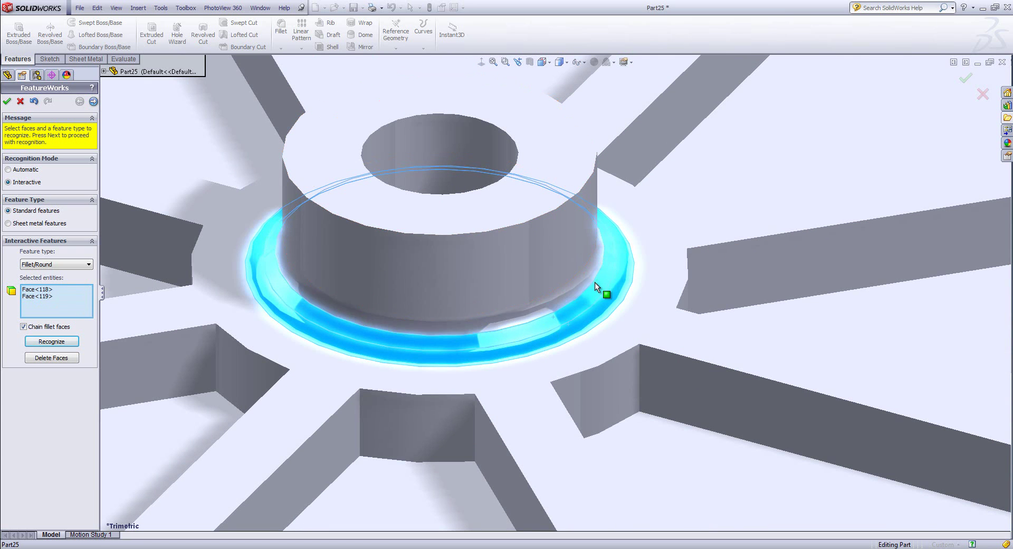
left_click(594, 282)
left_click(611, 287)
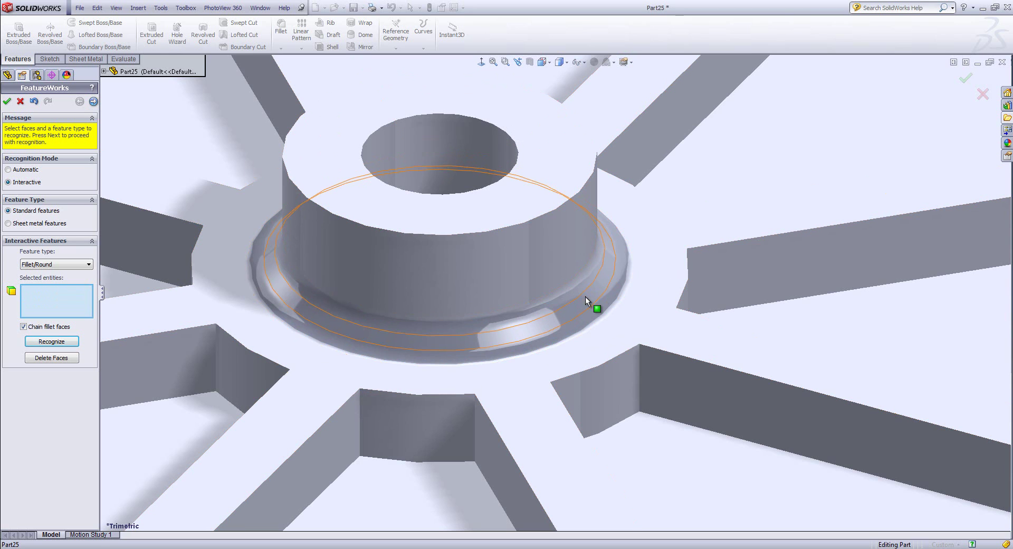
Delete the three ring-shaped blend faces around the base of the central hub
left_click(579, 293)
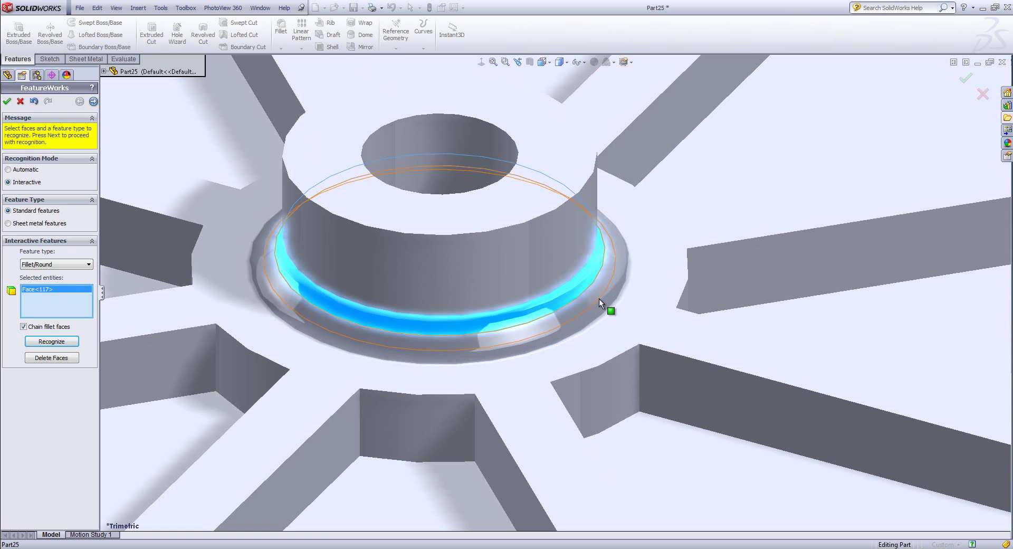
left_click(598, 293)
left_click(608, 296)
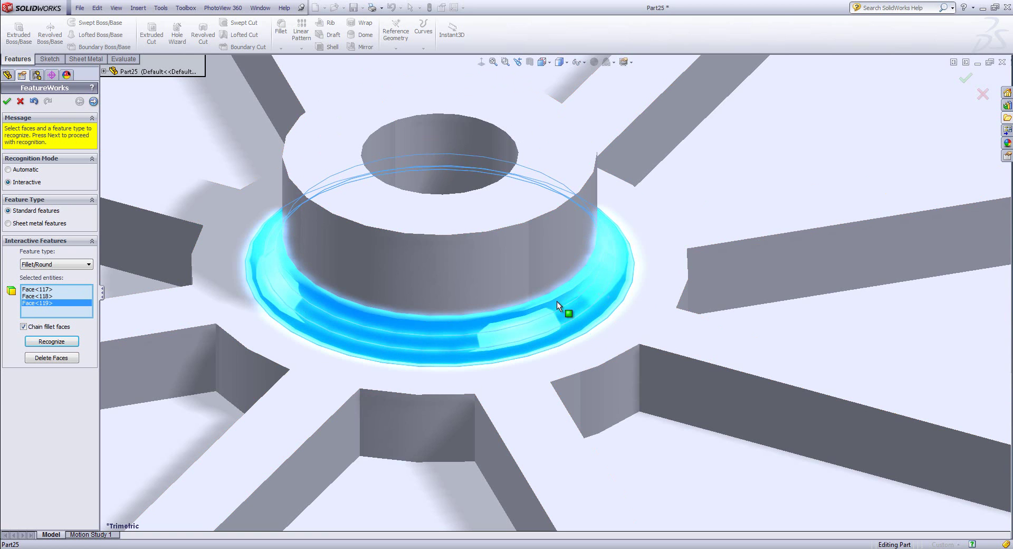
left_click(52, 358)
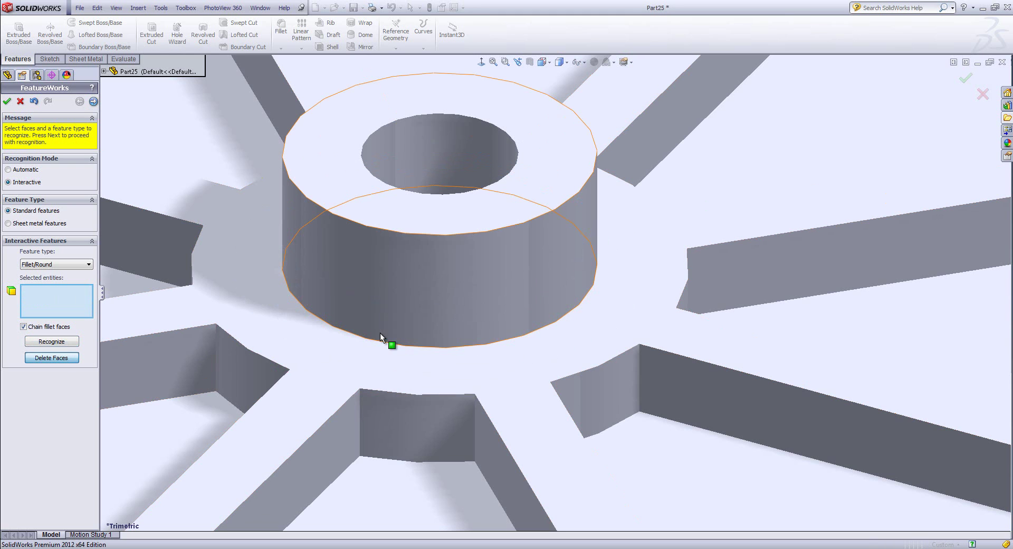
Recognize one pocket beside a lug as a Cut Extrude up to the ribs' top face with Circular pattern recognition, keeping the single recognized feature
scroll(423, 327, "up", 5)
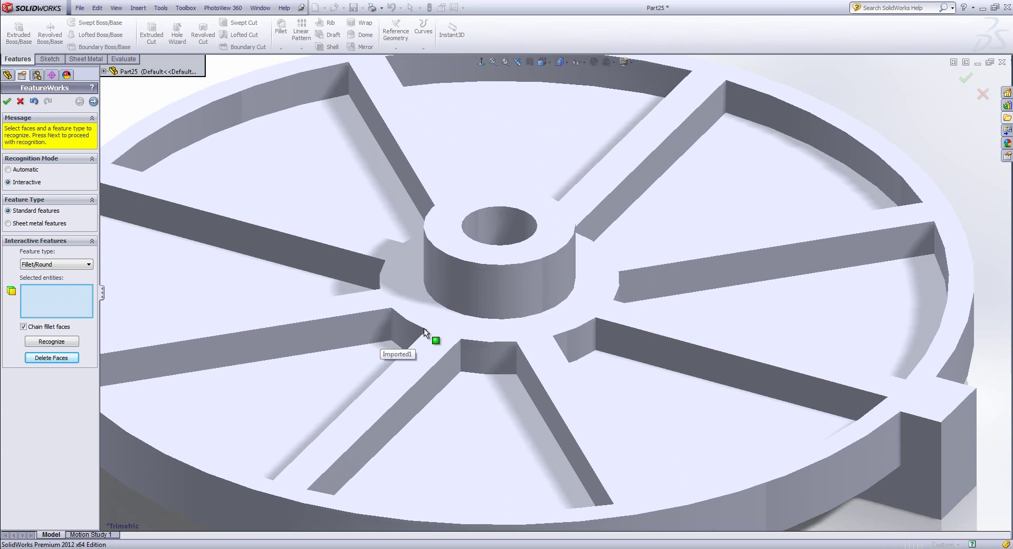
scroll(423, 328, "up", 3)
middle_click_drag(439, 336, 502, 349)
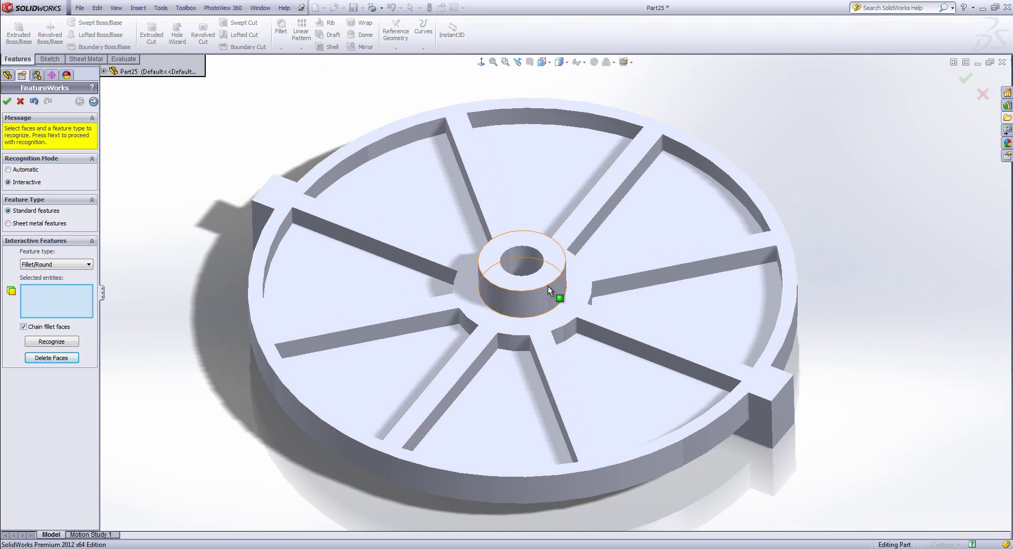
left_click(75, 265)
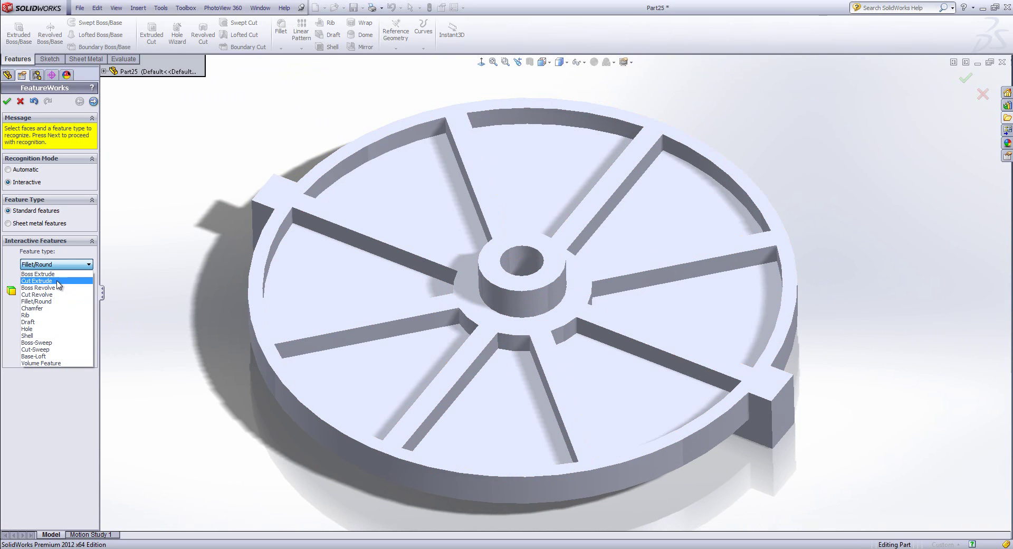
left_click(37, 281)
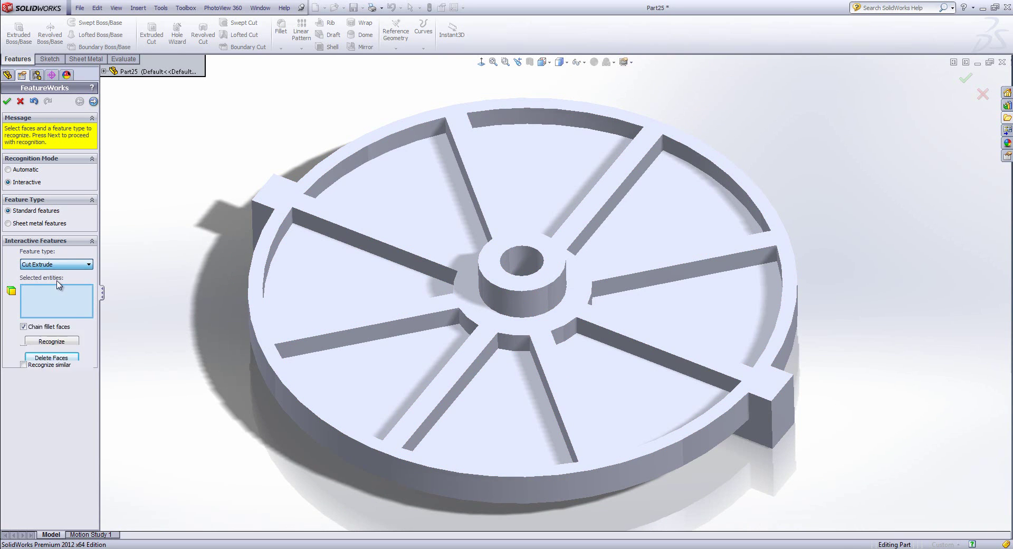
left_click(379, 198)
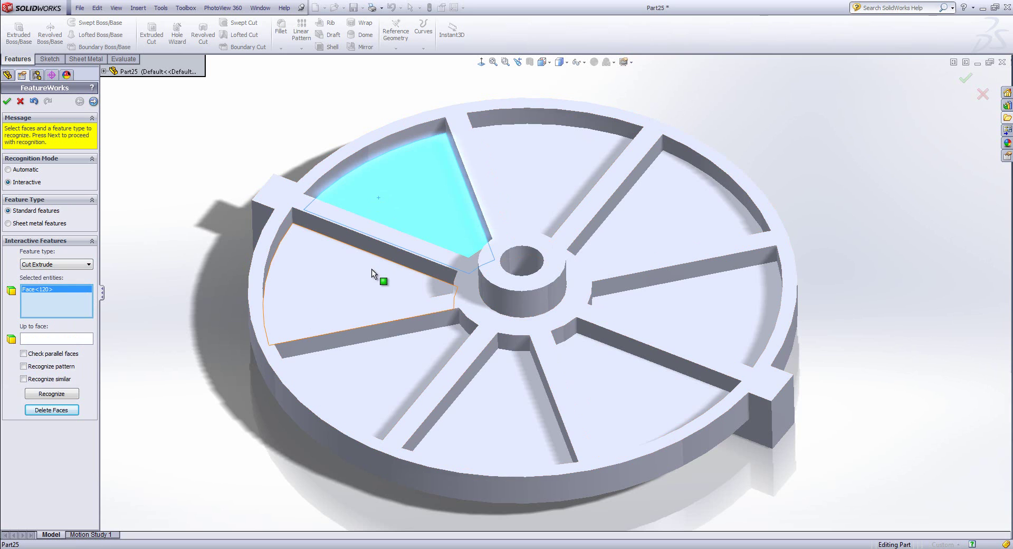
left_click(48, 338)
left_click(357, 154)
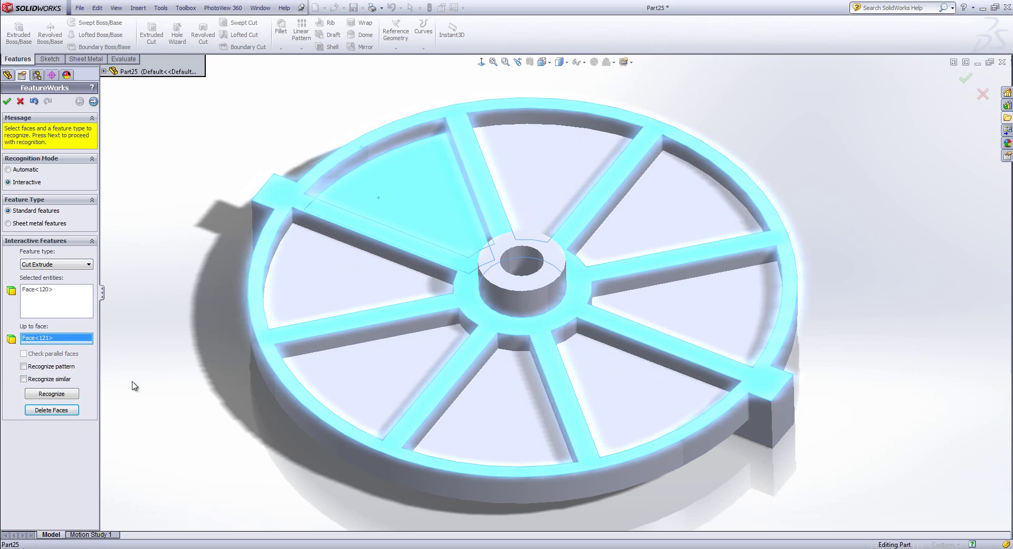
left_click(46, 366)
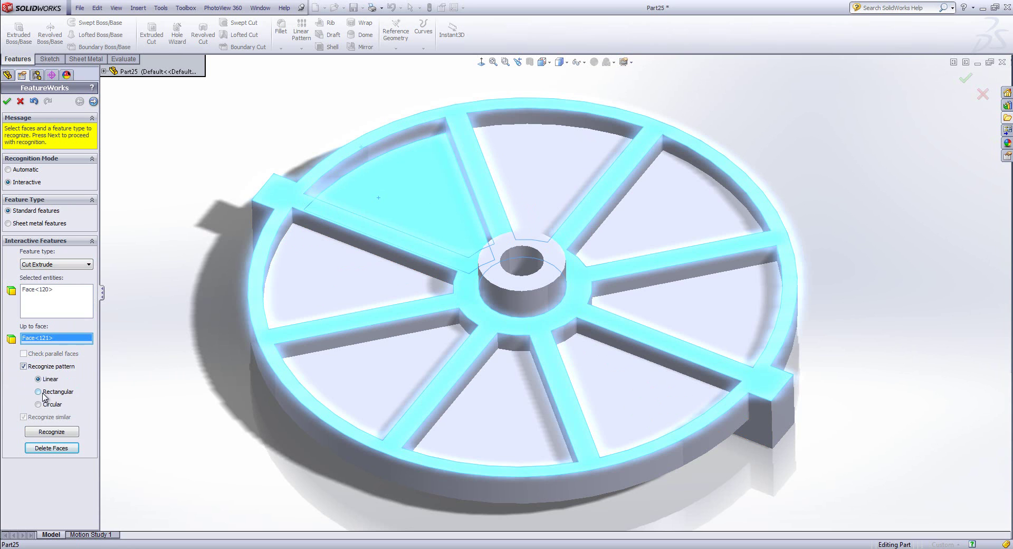
left_click(46, 405)
left_click(59, 432)
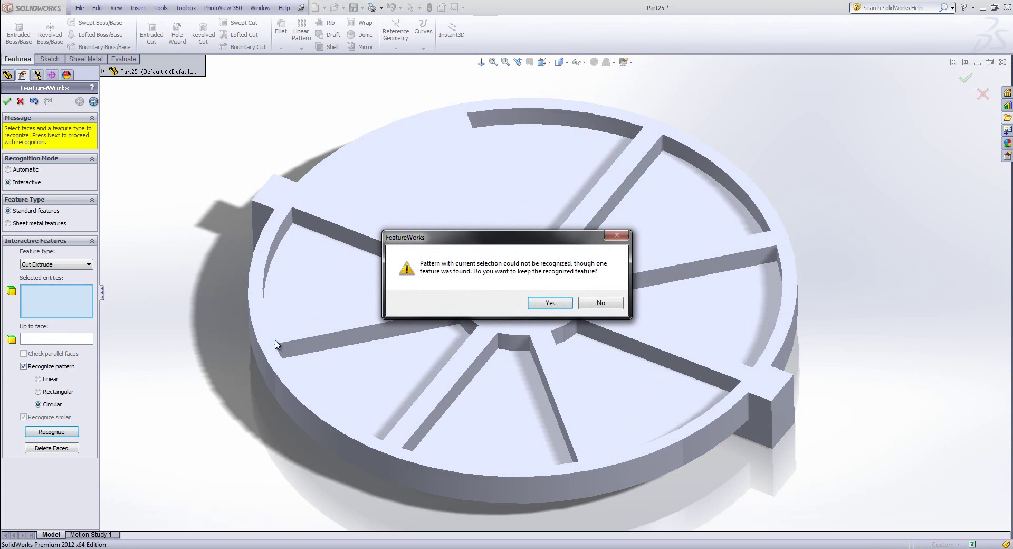
left_click(551, 303)
Recognize the pocket adjoining the already removed one as a Cut Extrude up to the ribs' top face, with pattern recognition disabled
left_click(557, 156)
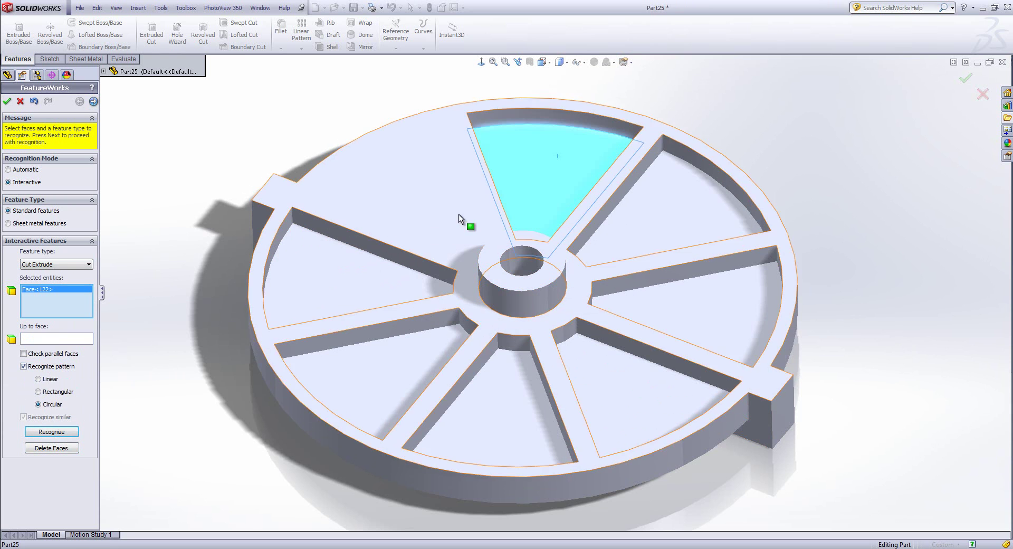
left_click(52, 366)
left_click(69, 338)
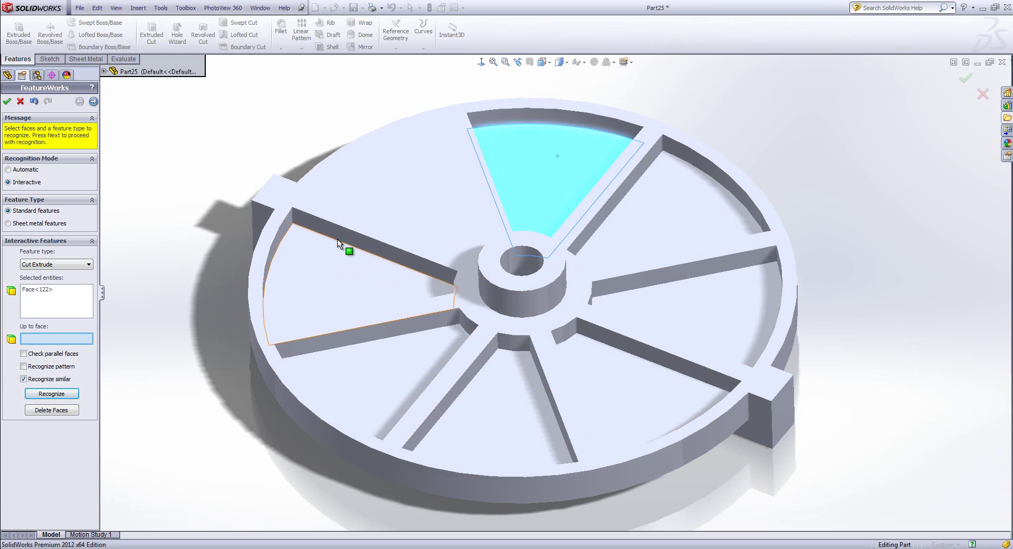
left_click(440, 176)
left_click(43, 395)
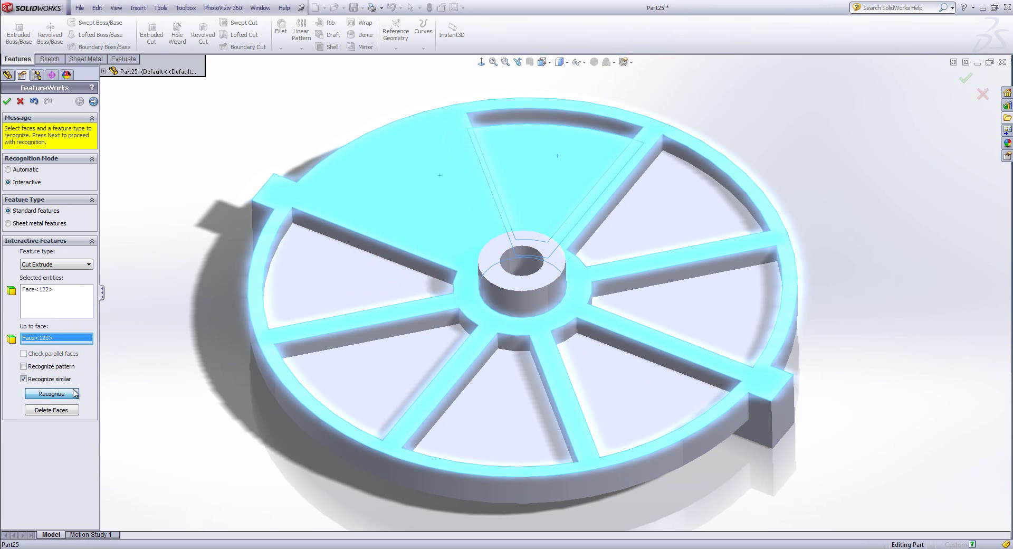
Recognize the next two pockets clockwise, ending at the far lug, as Cut Extrudes up to the ribs' top face
left_click(625, 230)
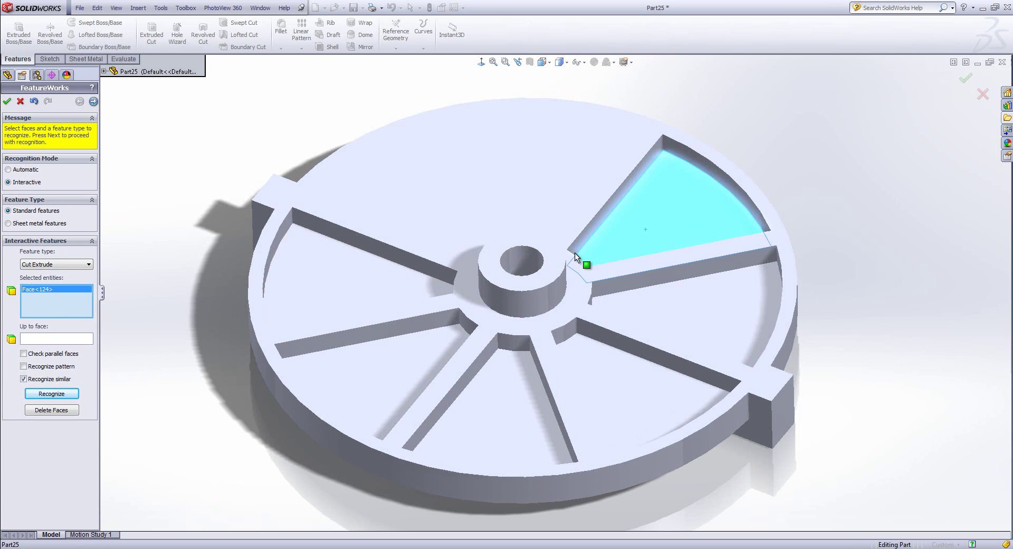
left_click(52, 339)
left_click(531, 200)
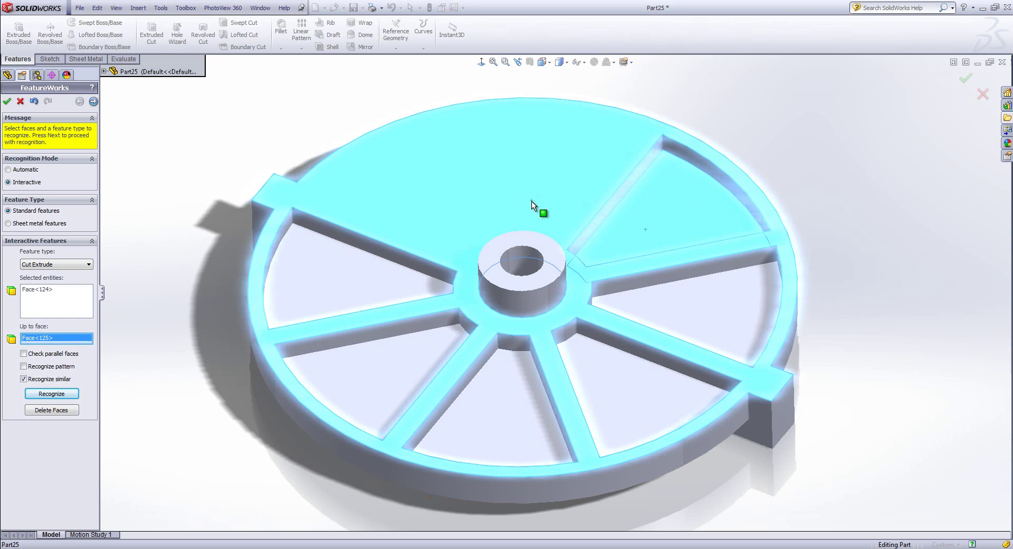
left_click(53, 394)
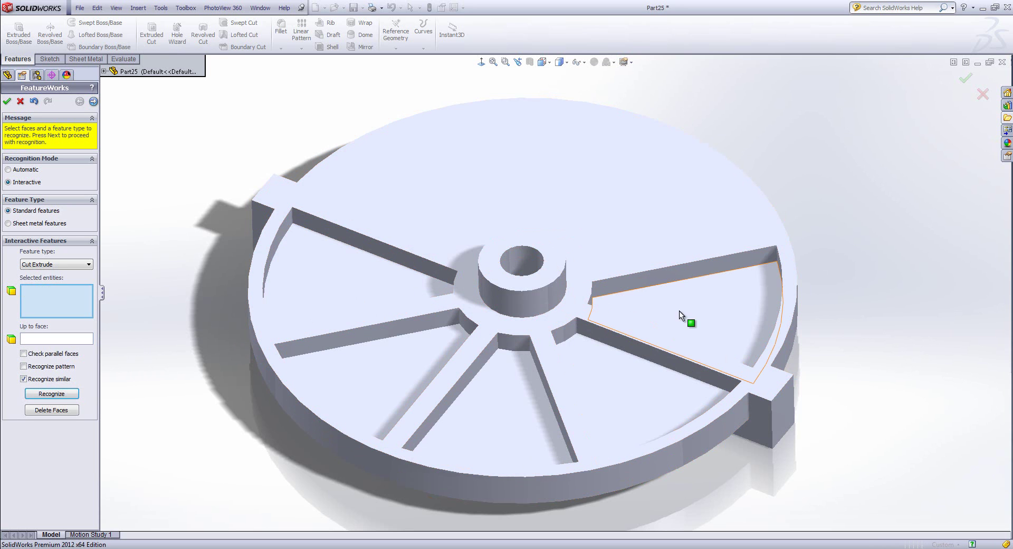
left_click(686, 320)
left_click(65, 338)
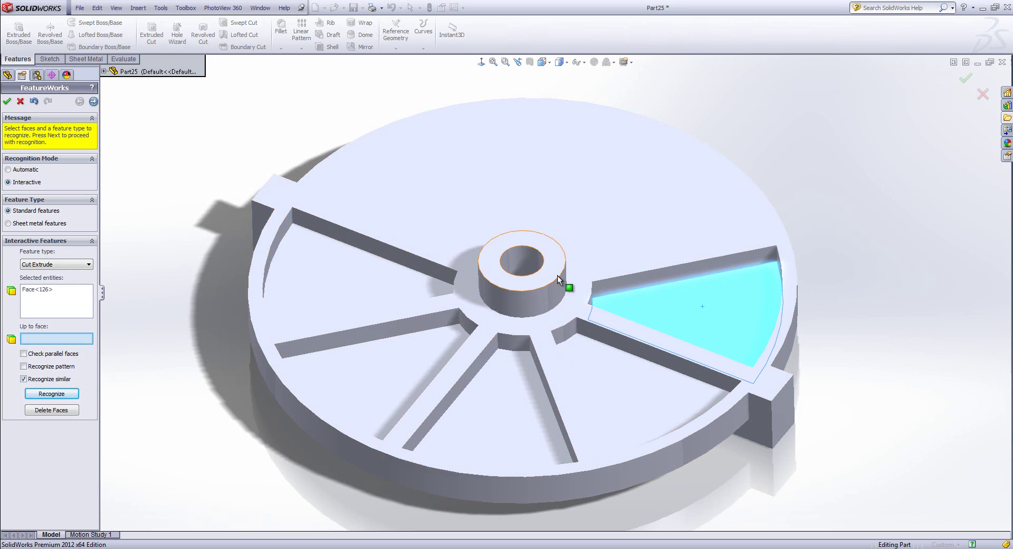
left_click(654, 261)
left_click(63, 397)
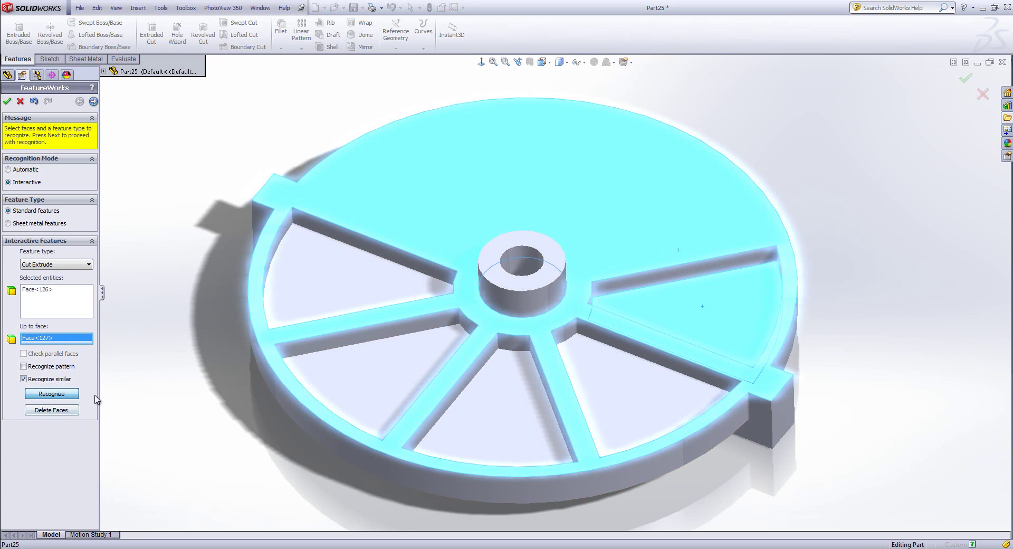
Recognize the two pockets just past the far lug as Cut Extrudes up to the ribs' top face
left_click(628, 390)
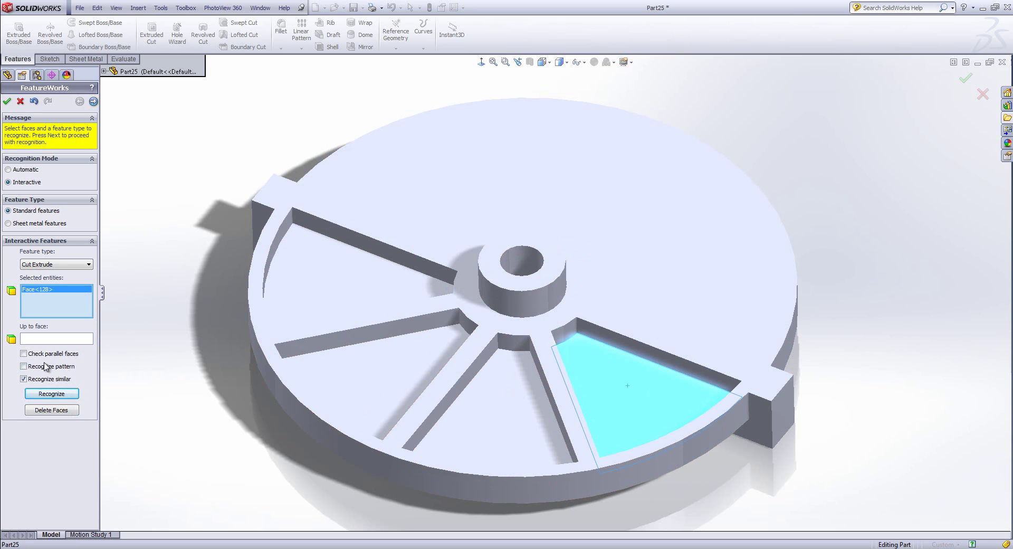
left_click(35, 342)
left_click(542, 339)
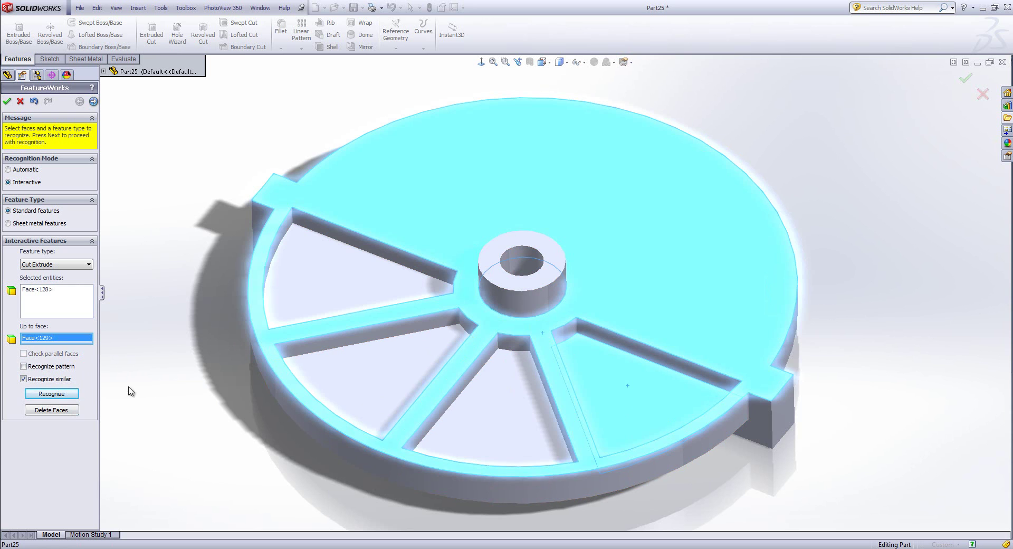
left_click(52, 393)
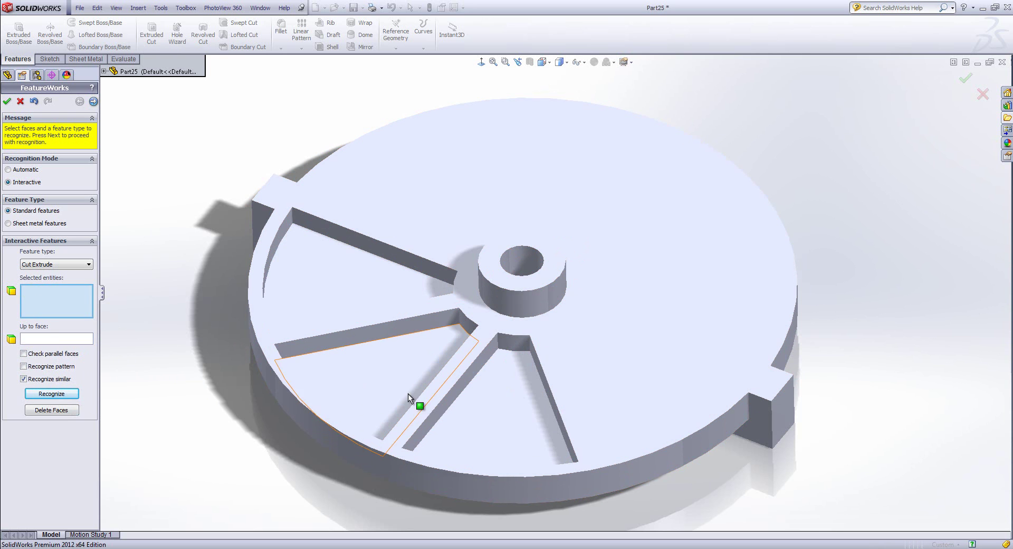
left_click(470, 411)
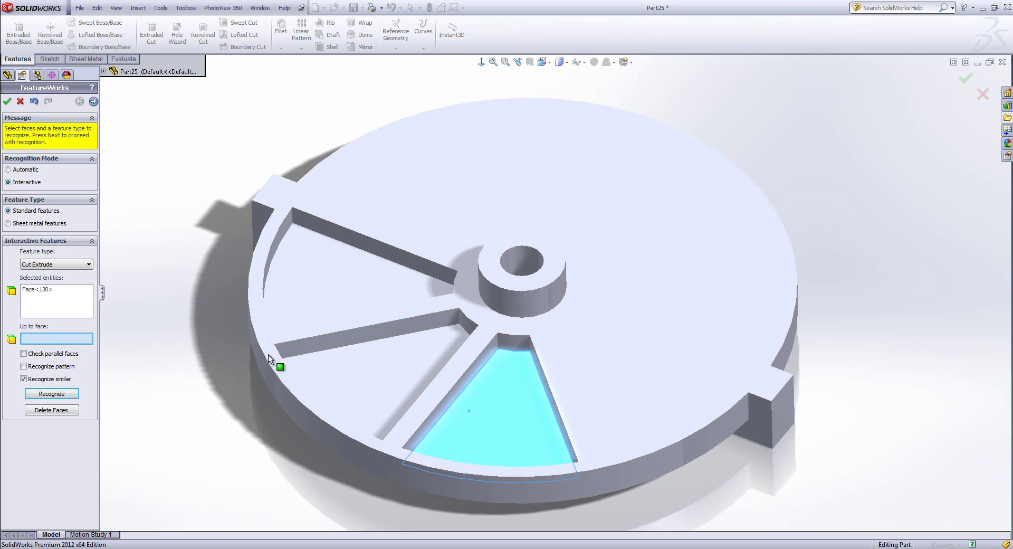
left_click(467, 355)
left_click(52, 396)
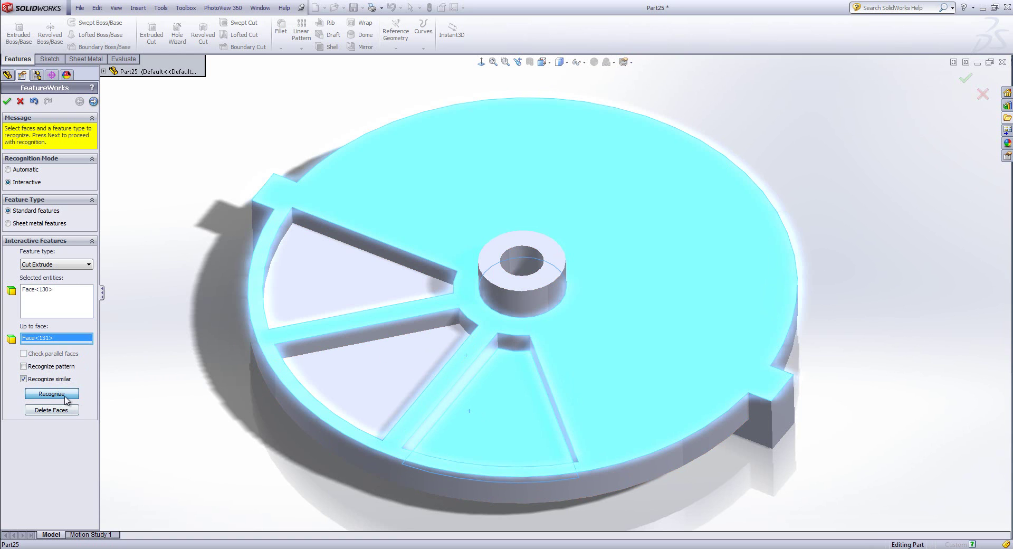
Recognize the last two remaining wedge-shaped pockets as Cut Extrudes up to the surrounding top face
left_click(350, 364)
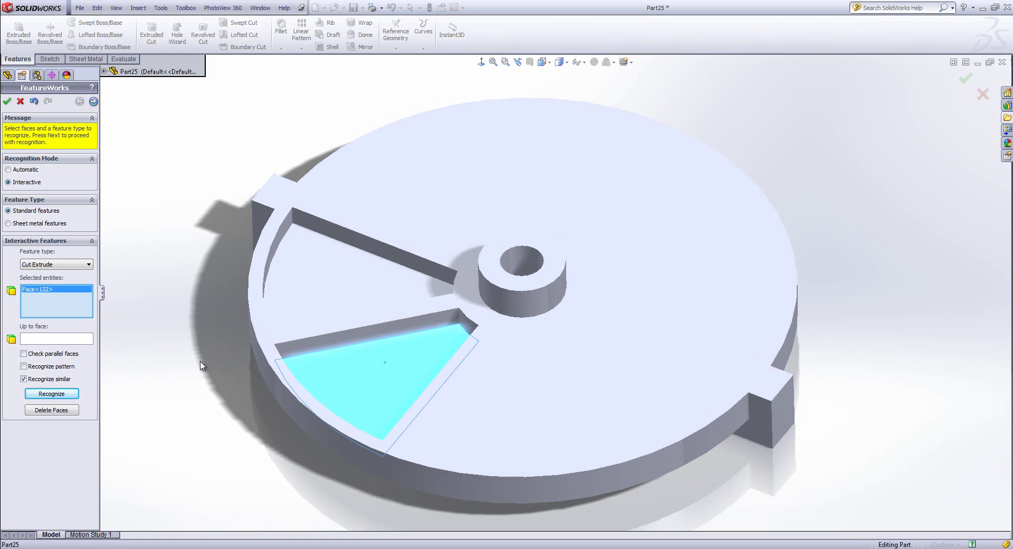
left_click(66, 337)
left_click(447, 308)
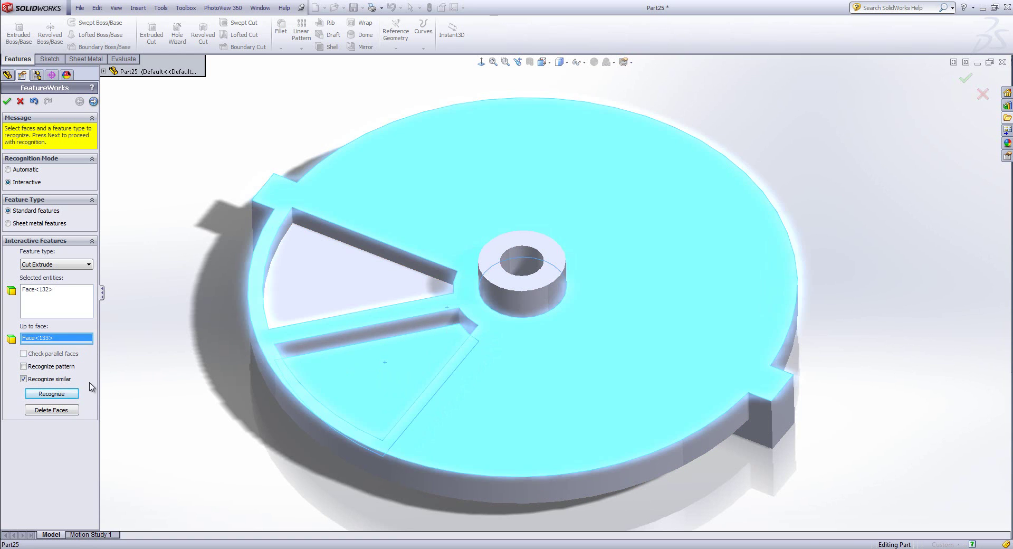
left_click(51, 393)
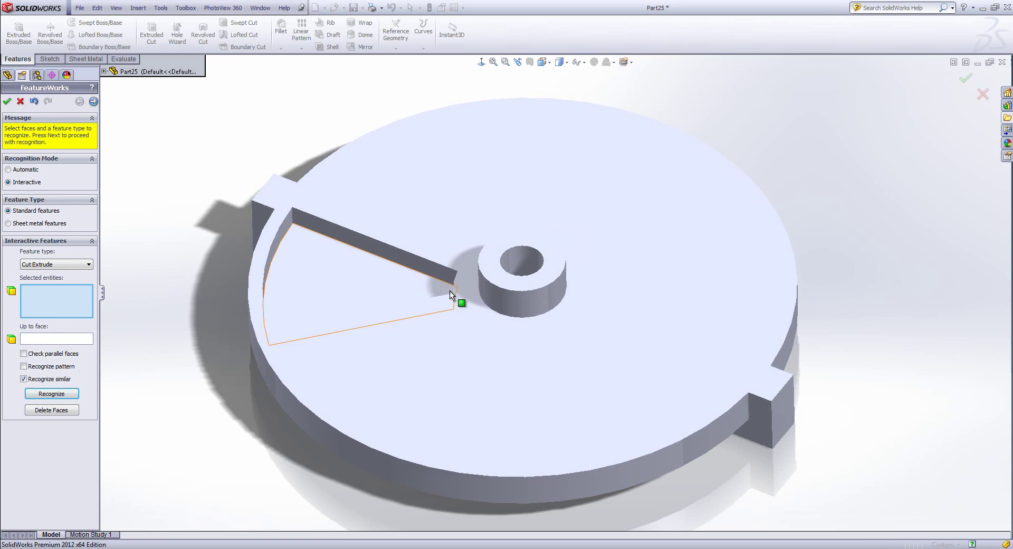
left_click(379, 286)
left_click(29, 340)
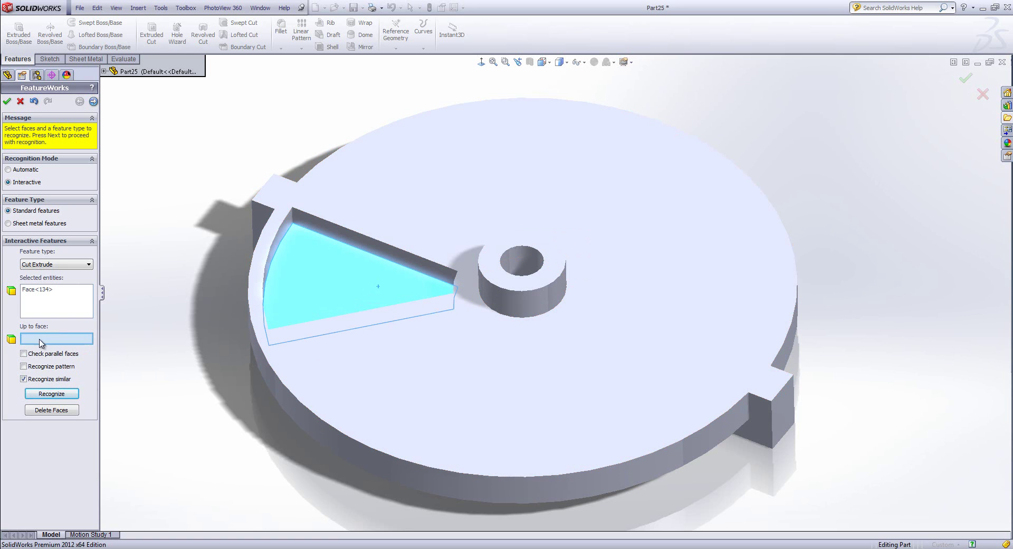
left_click(423, 216)
left_click(63, 393)
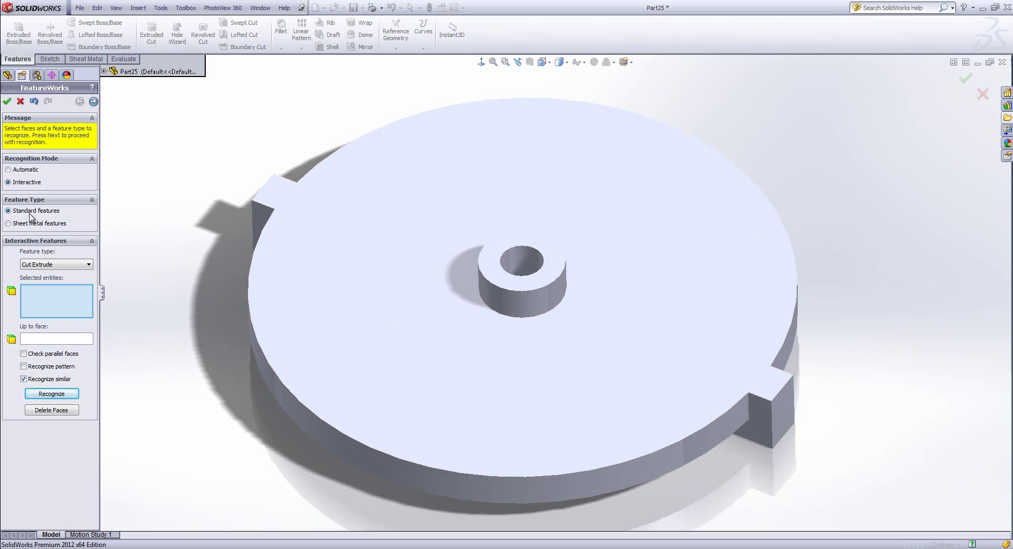
Recognize the bore in the central hub as a Hole feature
left_click(27, 264)
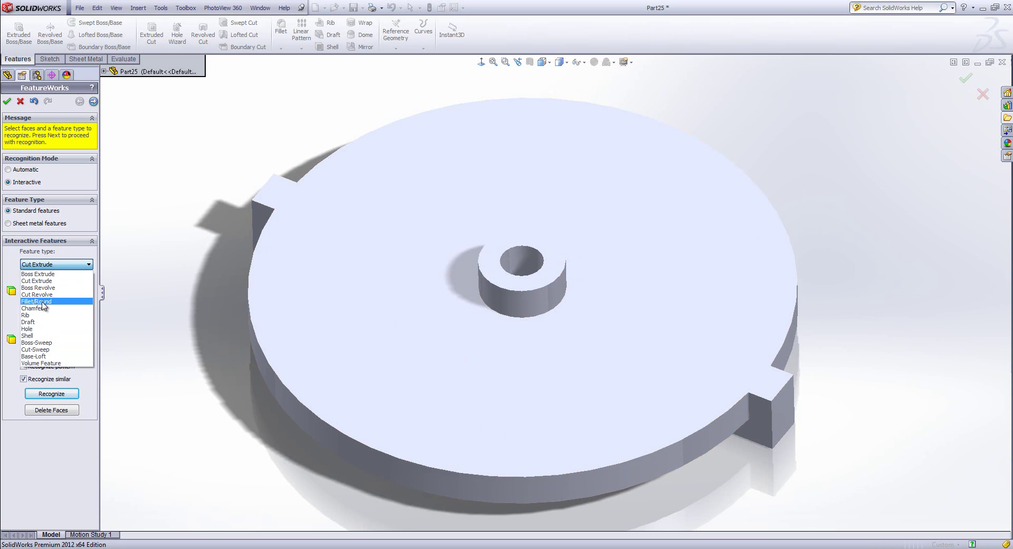
left_click(46, 335)
scroll(555, 259, "down", 5)
left_click(509, 274)
middle_click_drag(509, 274, 494, 322)
left_click(494, 322)
left_click(52, 366)
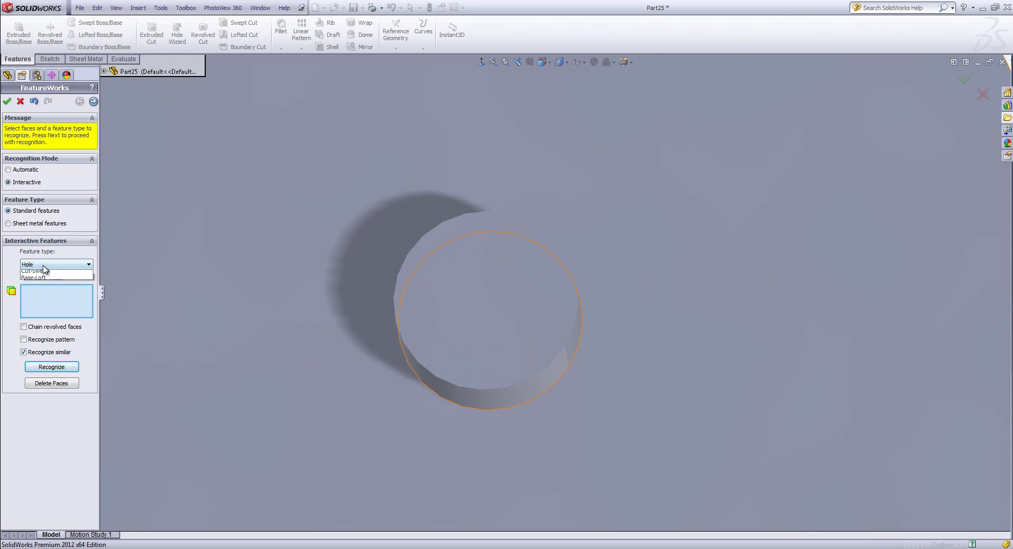
Recognize the central hub as a Boss Extrude from its top face up to the disc's top face
left_click(45, 269)
left_click(42, 272)
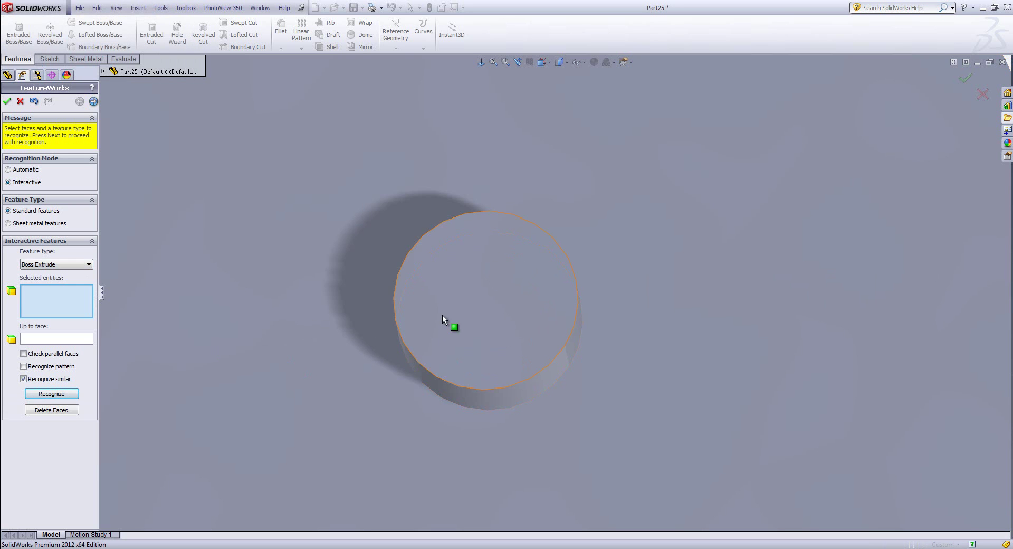
left_click(495, 317)
middle_click_drag(500, 373, 491, 264)
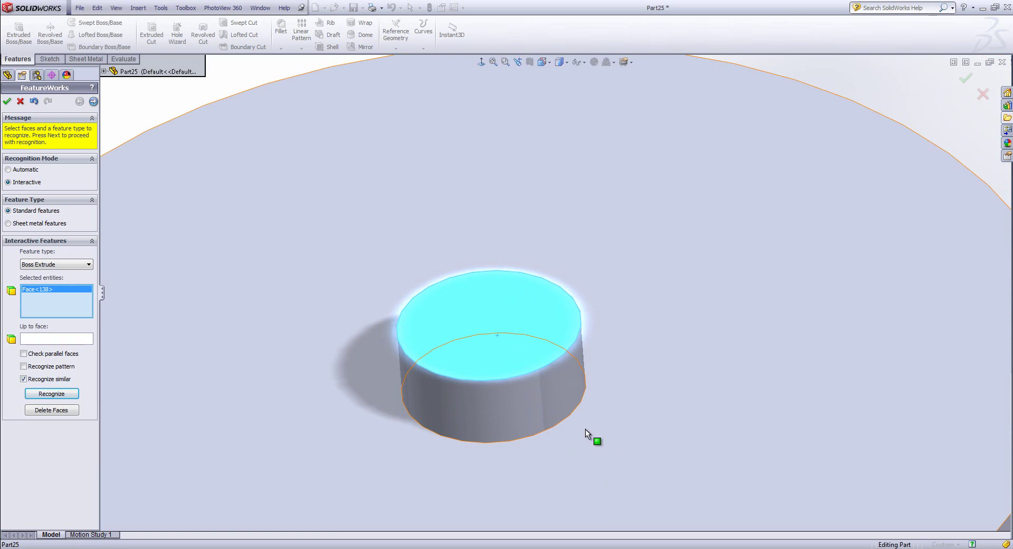
left_click(71, 341)
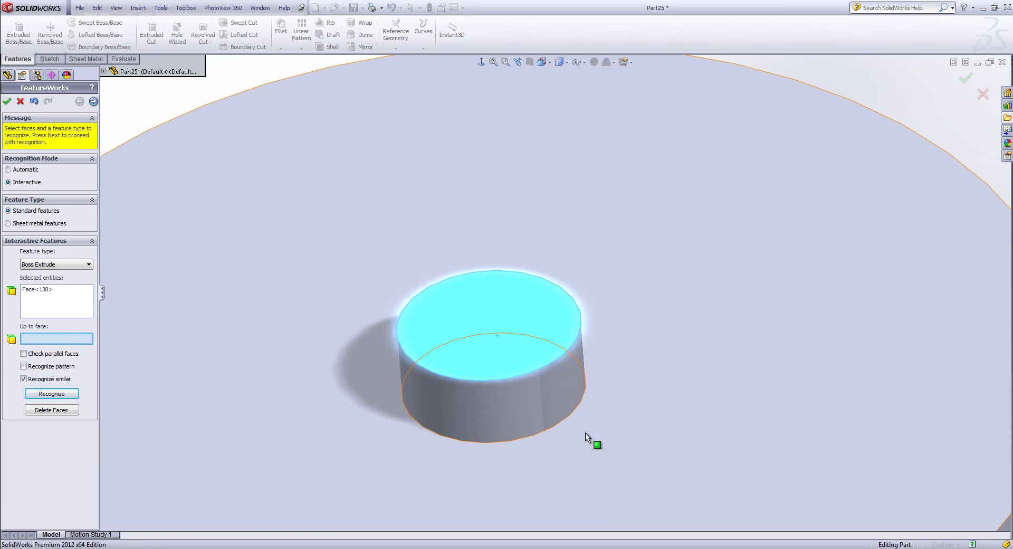
left_click(627, 443)
left_click(51, 394)
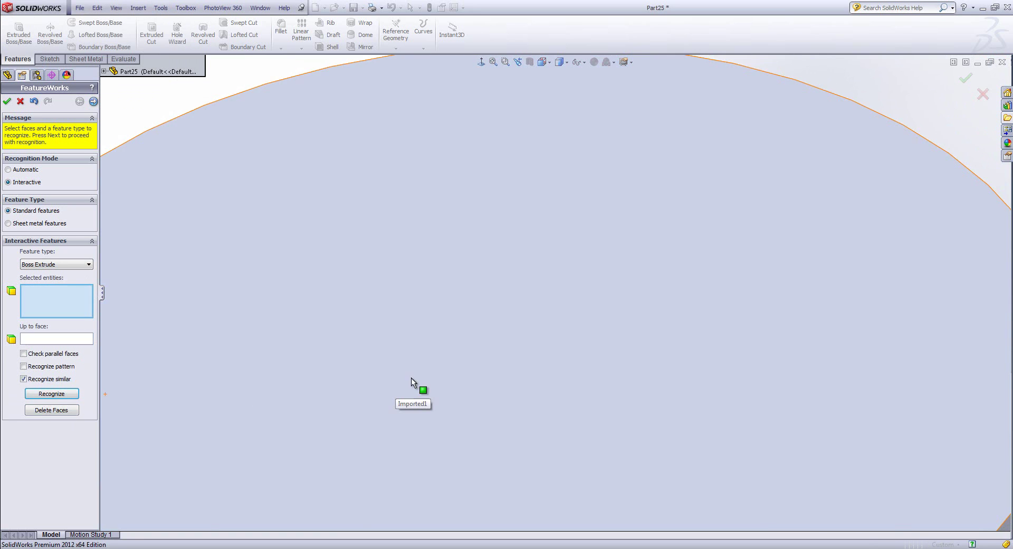
Recognize the crossbar on the underside as a Boss Extrude from its outer face up to the disc's underside
middle_click_drag(468, 410, 477, 111)
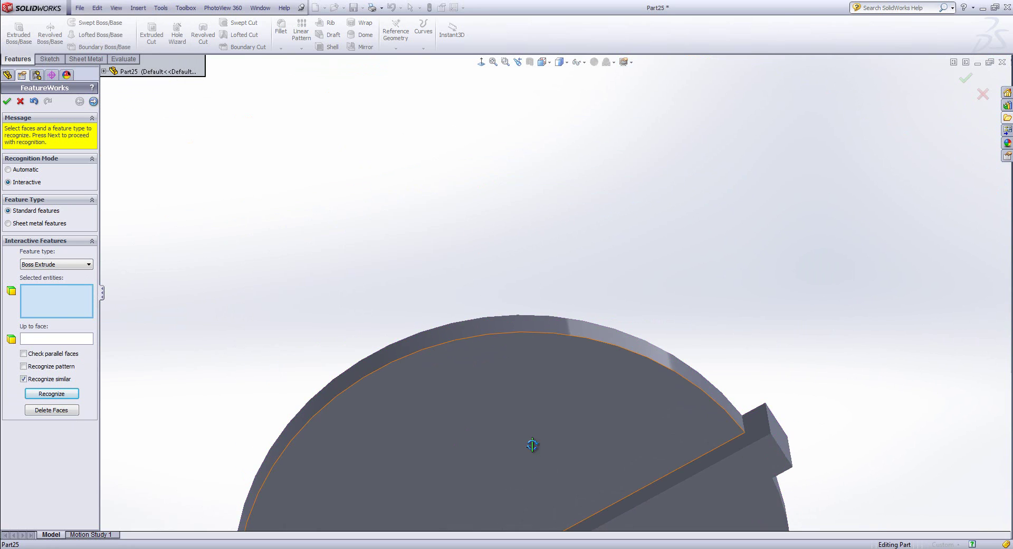
middle_click_drag(533, 270, 519, 335)
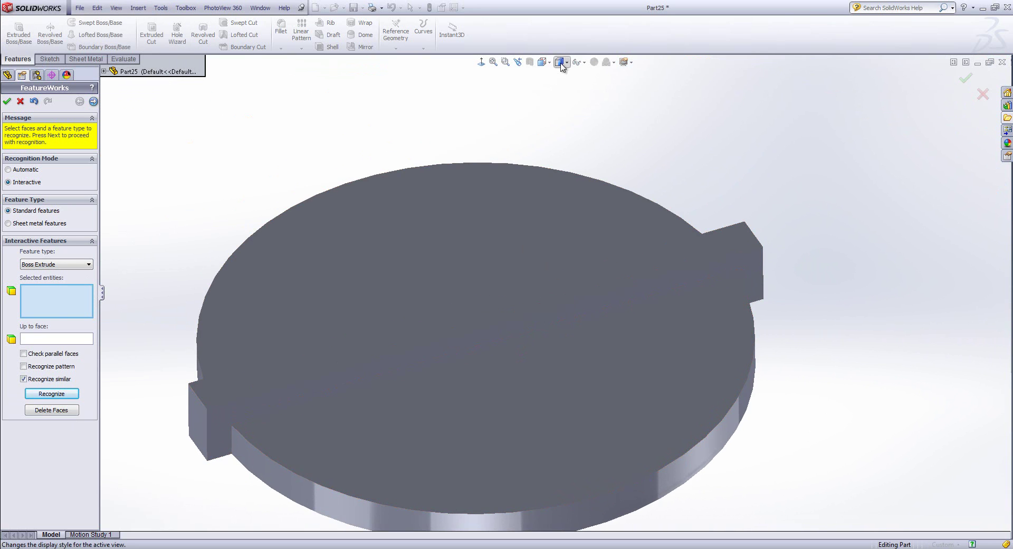
left_click(661, 269)
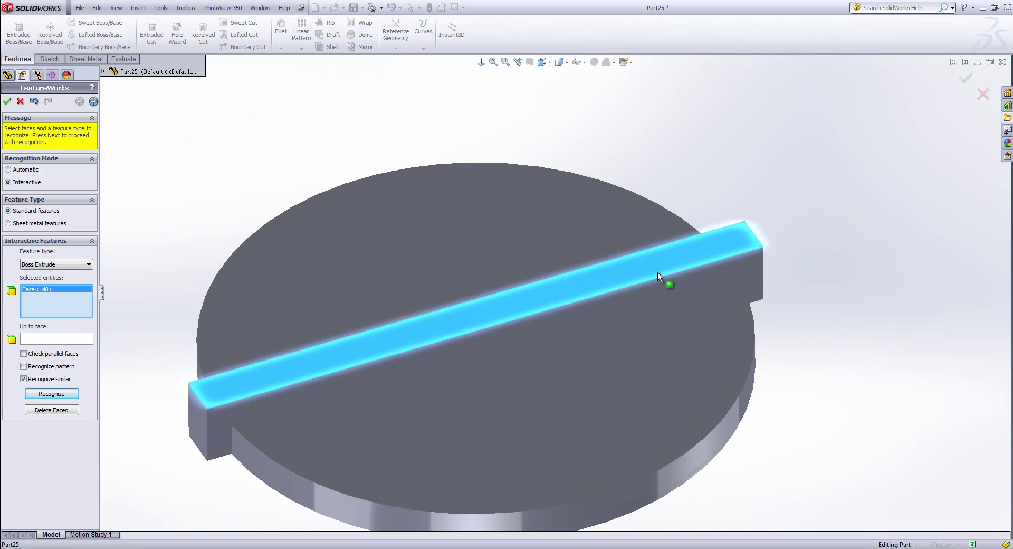
left_click(56, 340)
left_click(501, 353)
middle_click_drag(500, 353, 485, 391)
left_click(52, 394)
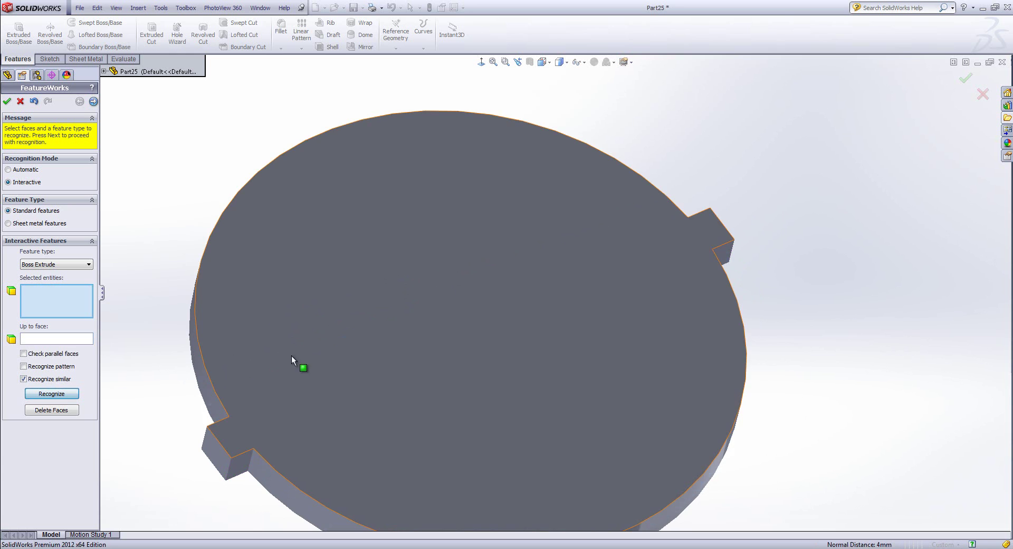
Recognize the remaining disc with its two lugs as a Boss Extrude from one flat face up to the opposite one
middle_click_drag(355, 344, 269, 98)
left_click(436, 291)
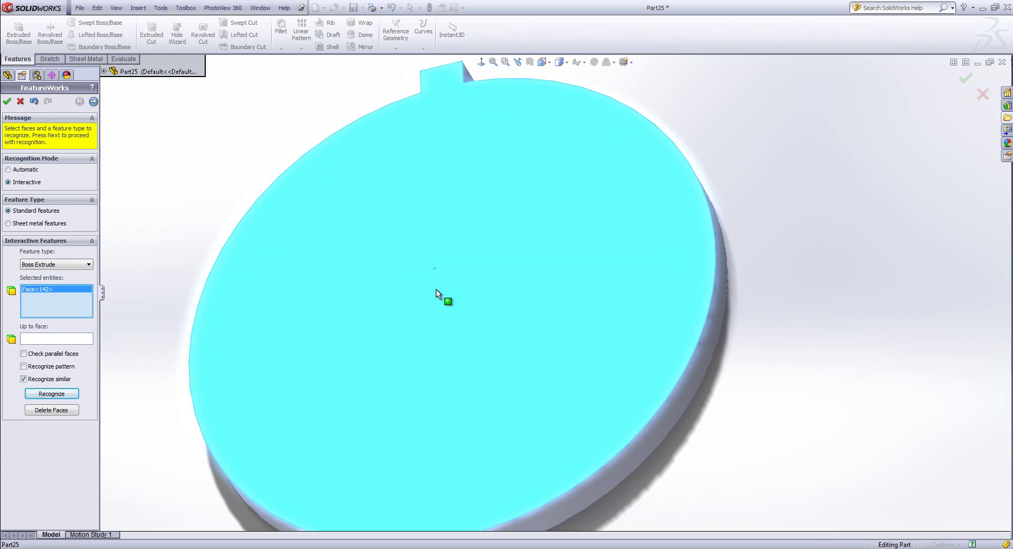
left_click(50, 337)
middle_click_drag(593, 339, 526, 267)
left_click(713, 330)
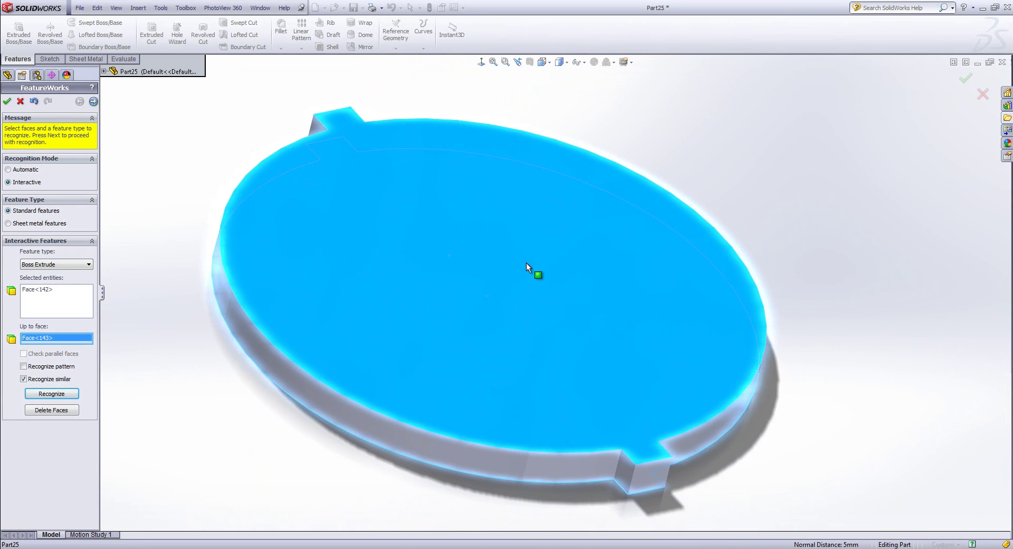
left_click(52, 395)
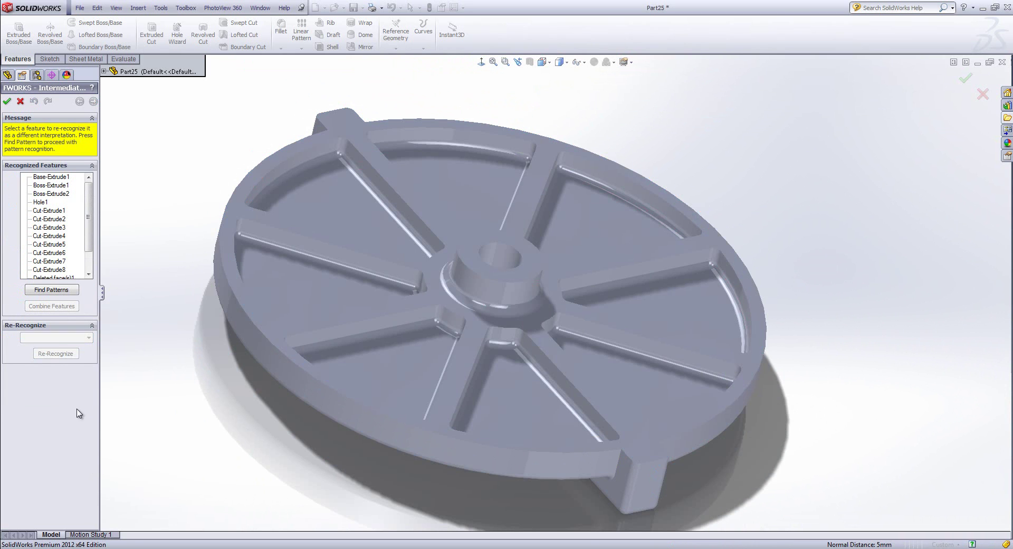
Select Cut-Extrude2 to Cut-Extrude8 among the recognized features and start finding patterns
scroll(64, 227, "down", 3)
scroll(61, 200, "up", 3)
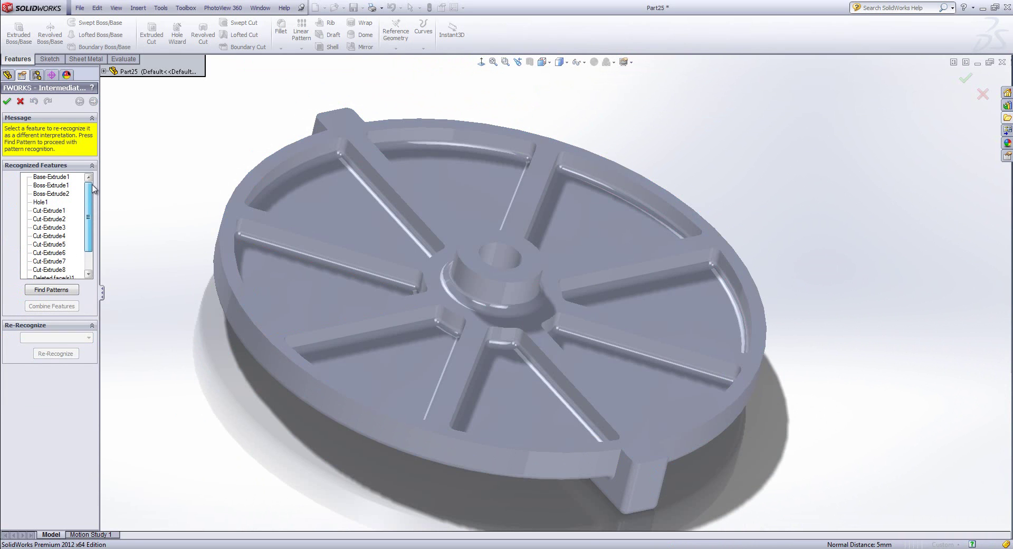
left_click(49, 210)
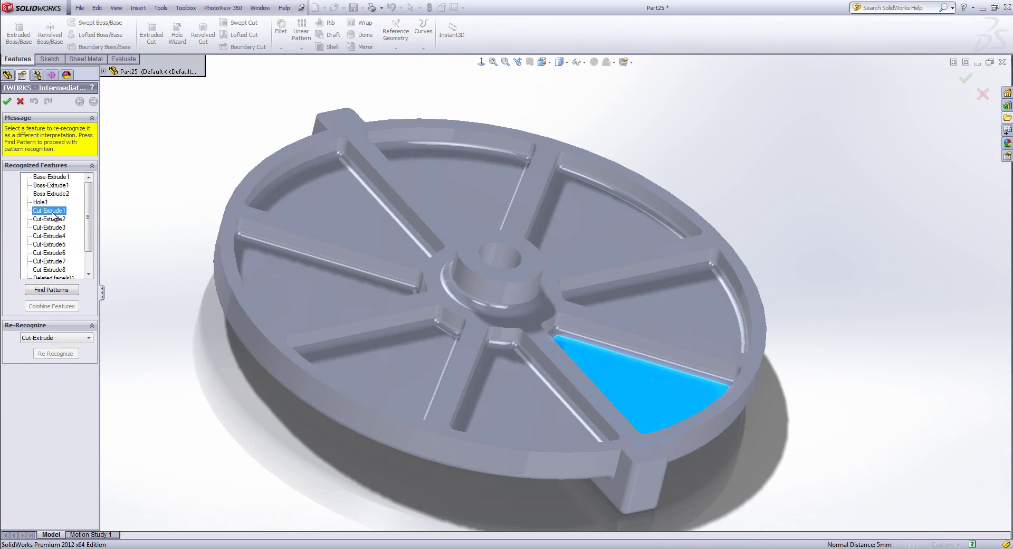
left_click(58, 262, "shift")
left_click(58, 271, "shift")
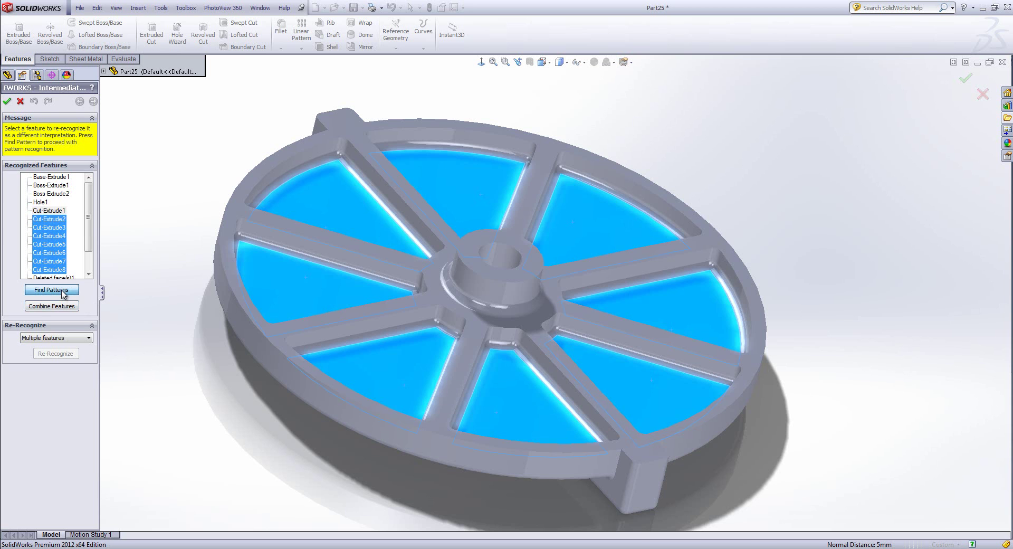
left_click(52, 289)
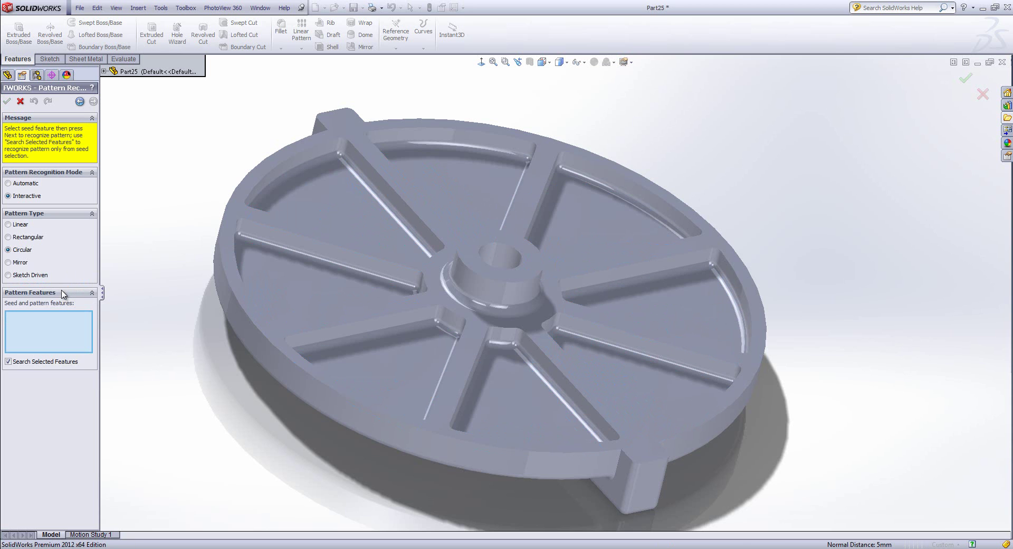
Recognize a circular pattern interactively from the eight pocket cuts between the wheel's spokes
left_click(350, 218)
left_click(464, 188)
left_click(565, 218)
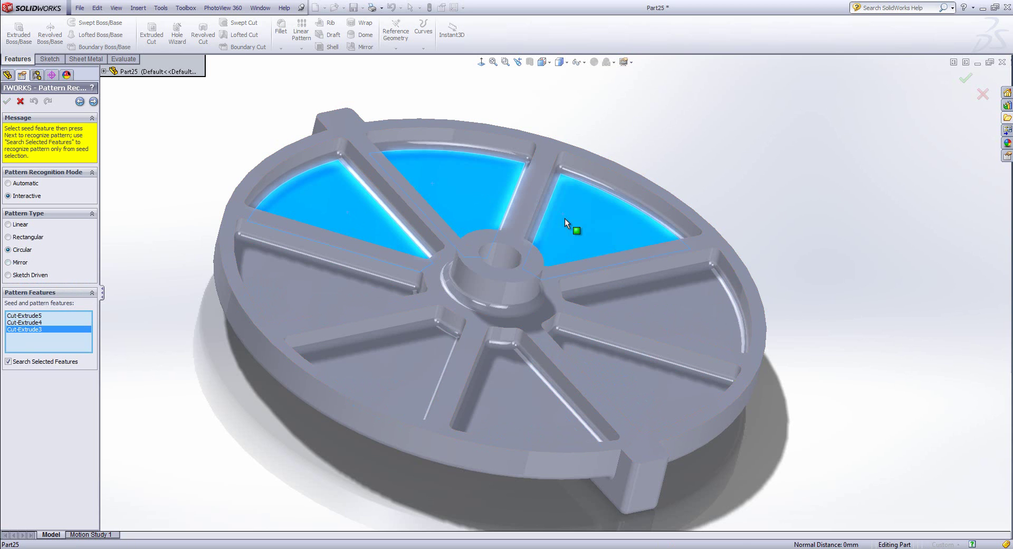
left_click(657, 305)
left_click(630, 376)
left_click(497, 395)
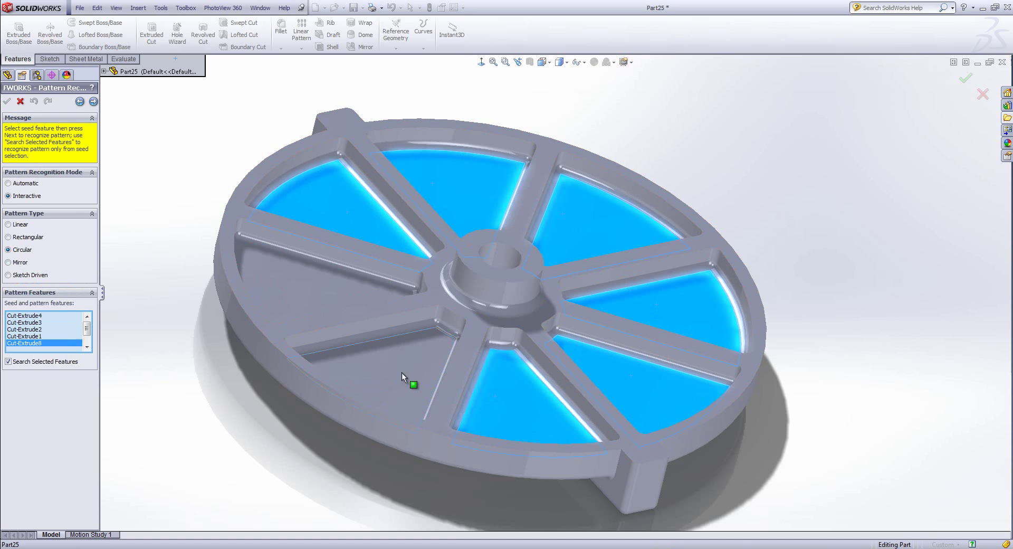
left_click(408, 382)
left_click(329, 305)
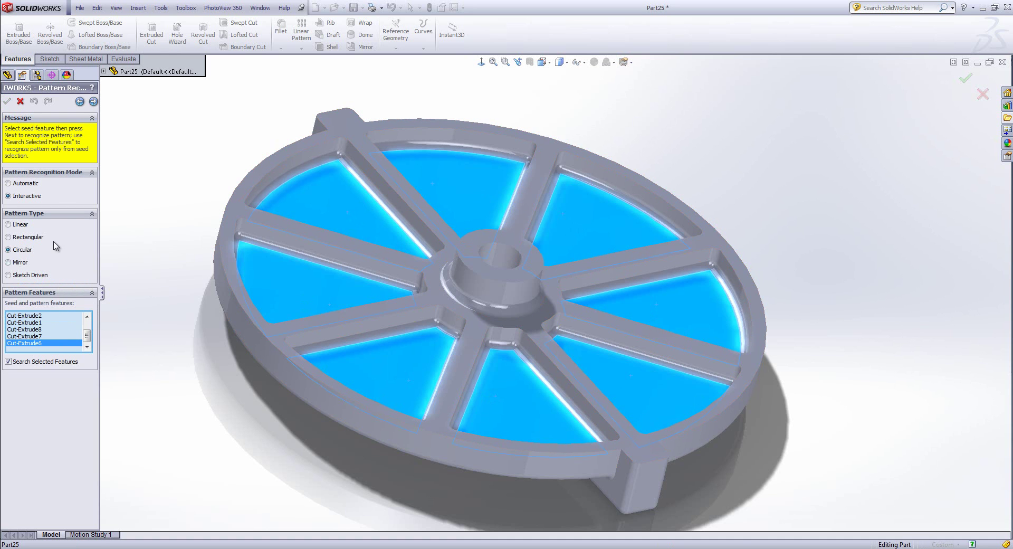
left_click(93, 102)
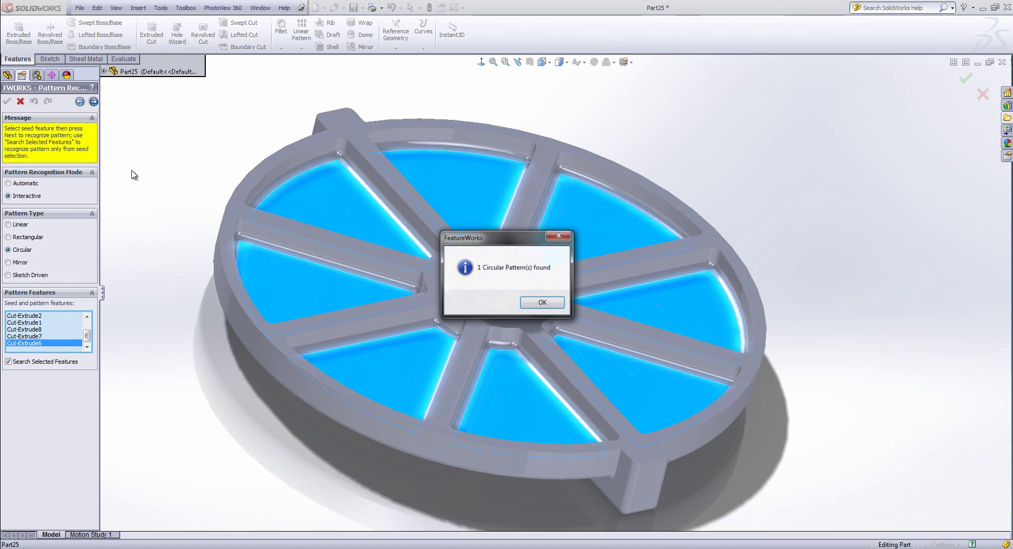
left_click(553, 311)
Accept the recognized features so they are built into the part's feature tree
left_click(54, 227)
left_click(148, 163)
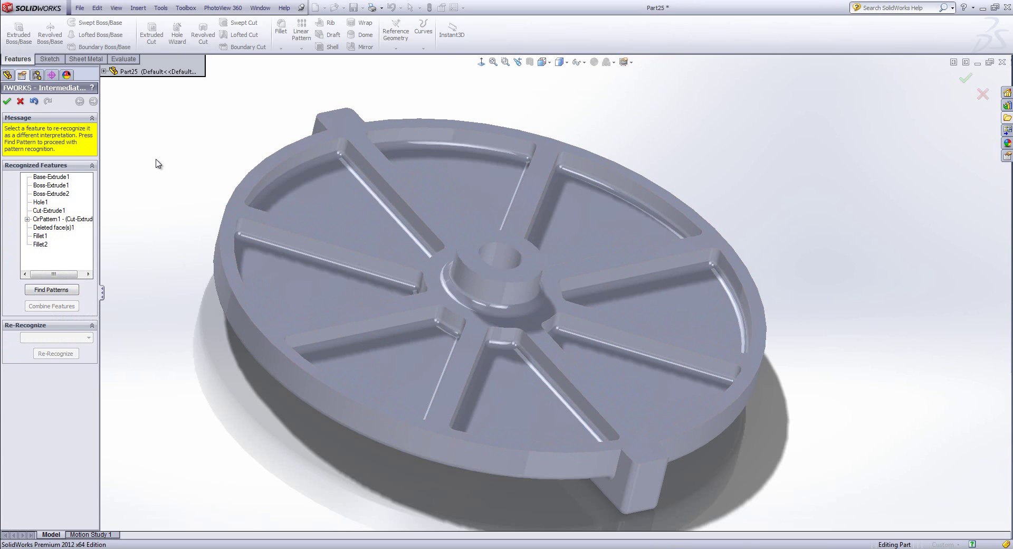
left_click(8, 102)
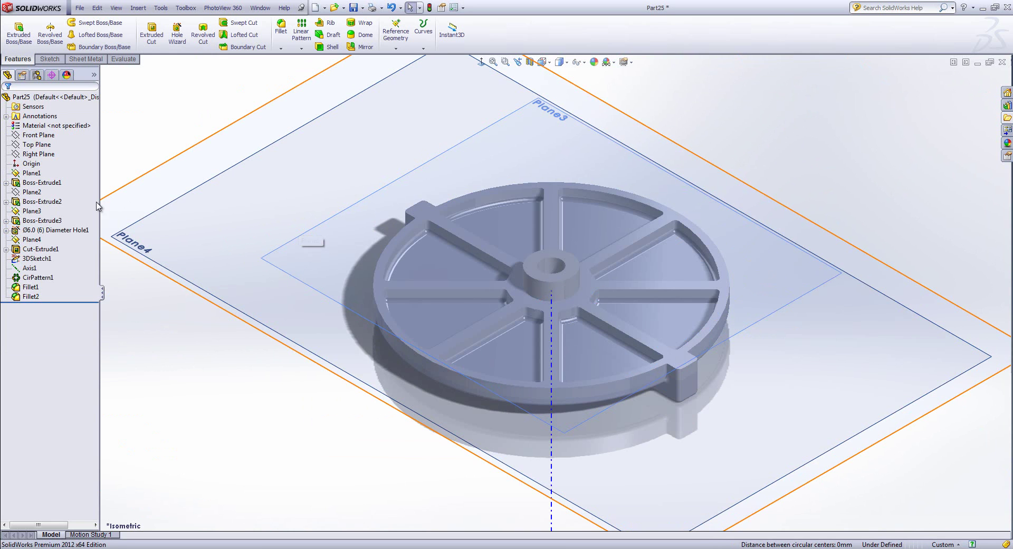
Fully define Sketch1 of Boss-Extrude1 by making the disc outline's arc center coincident with the origin
left_click(6, 183)
left_click(36, 193)
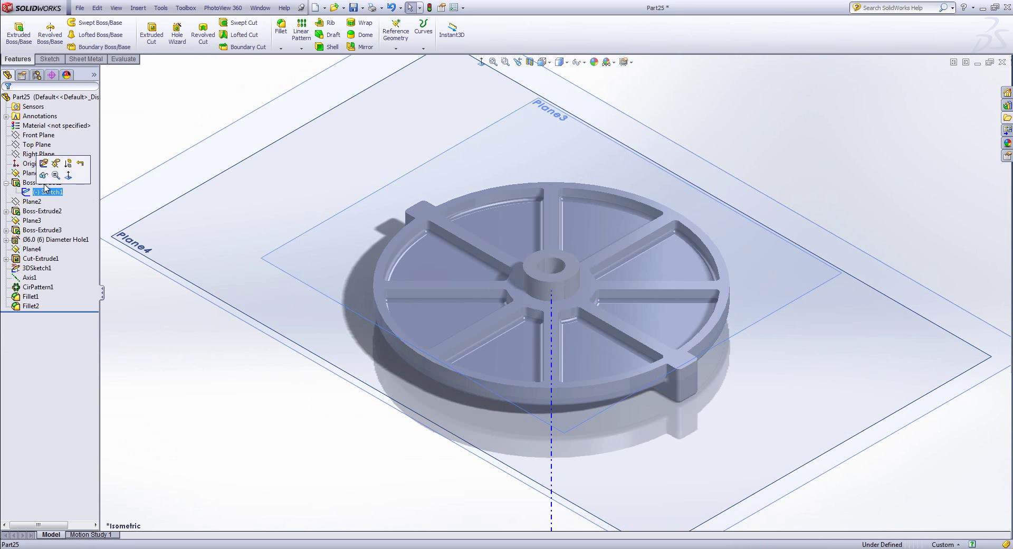
left_click(43, 163)
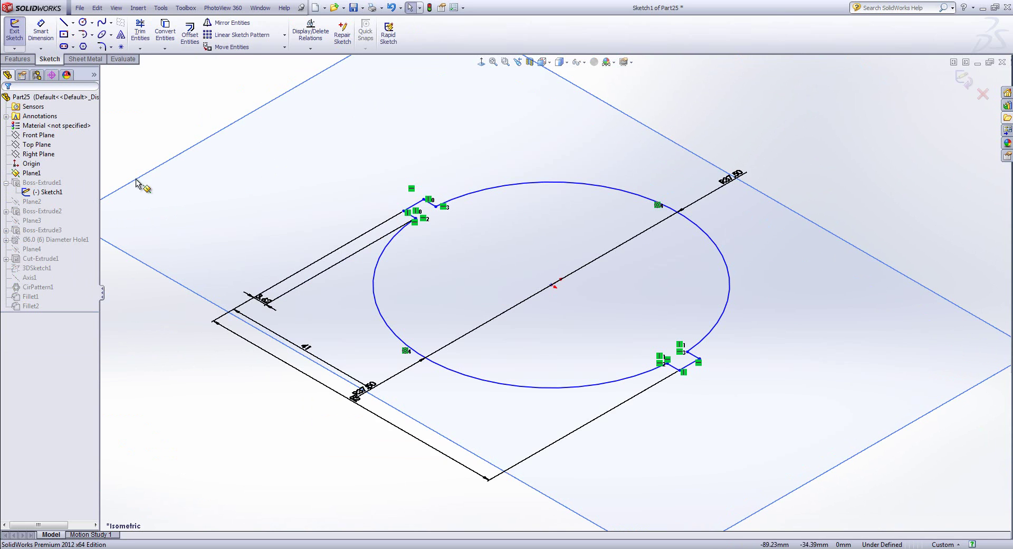
left_click(493, 62)
key("ctrl+8")
left_click(553, 284)
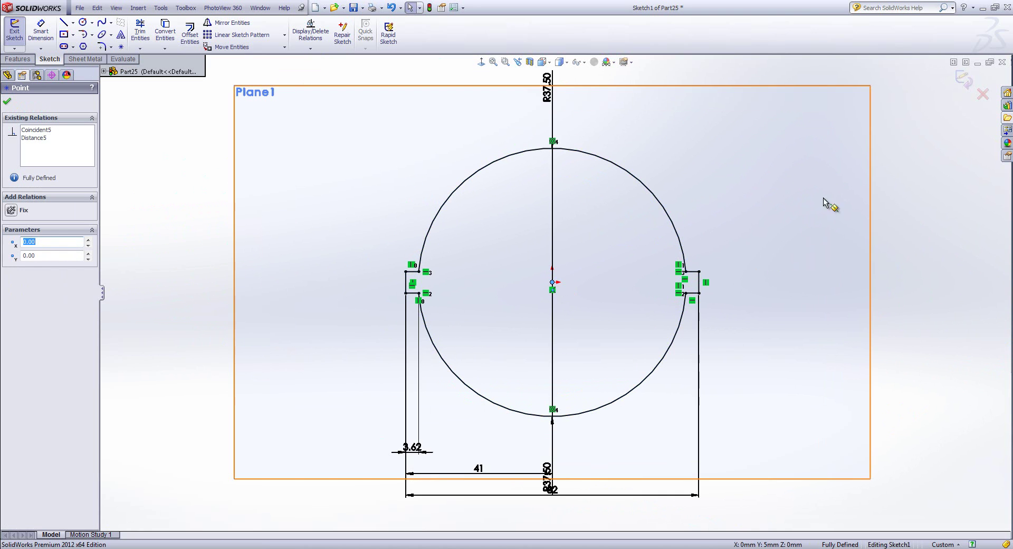
left_click(964, 79)
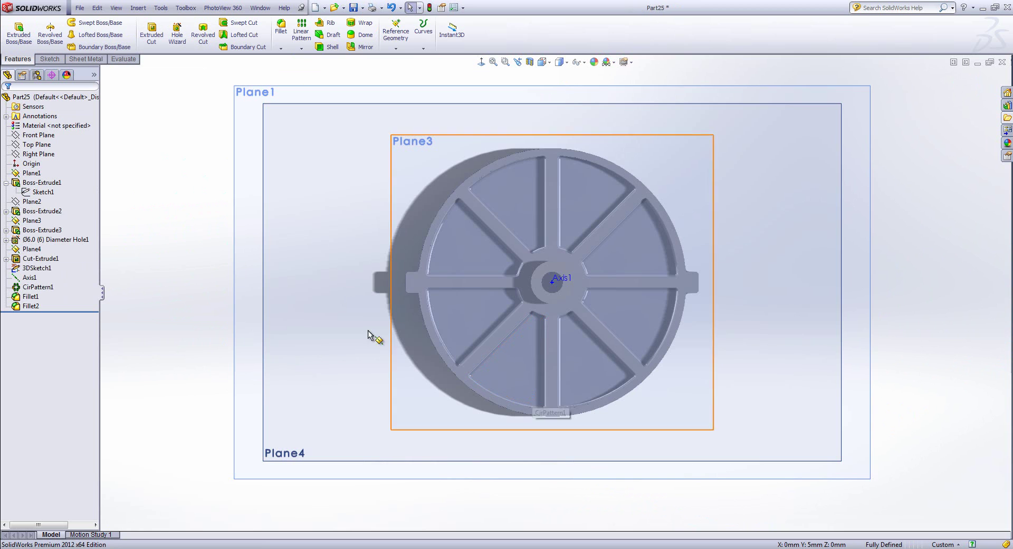
Fully define Sketch2 of Boss-Extrude2 by making the crossbar rectangle's corner coincident with the matching lug corner
left_click(17, 211)
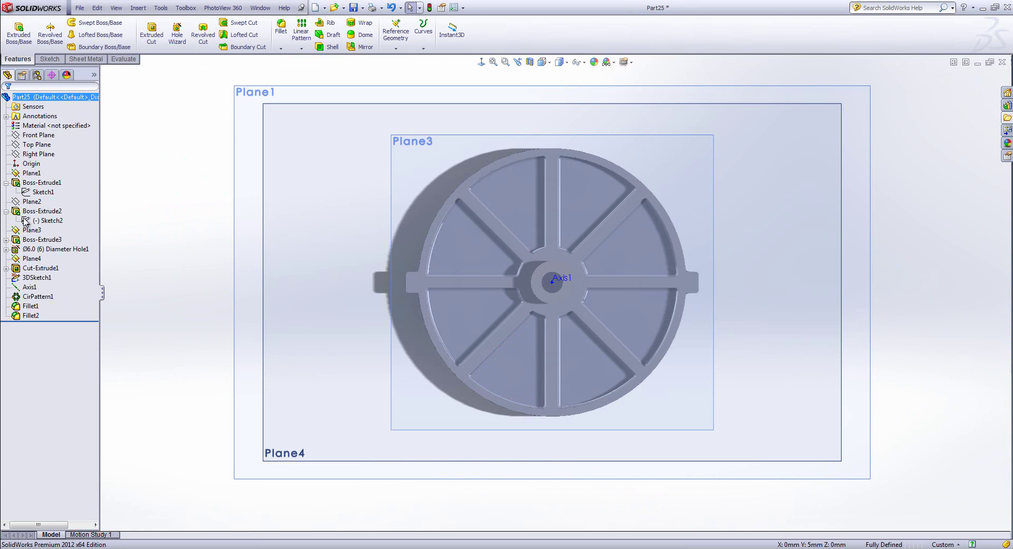
left_click(28, 221)
left_click(34, 190)
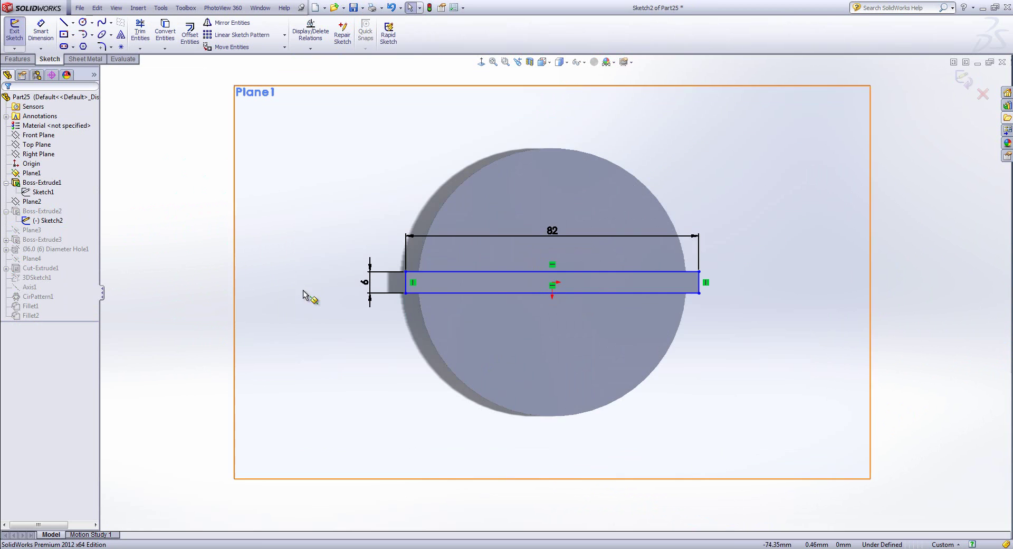
scroll(697, 305, "down", 5)
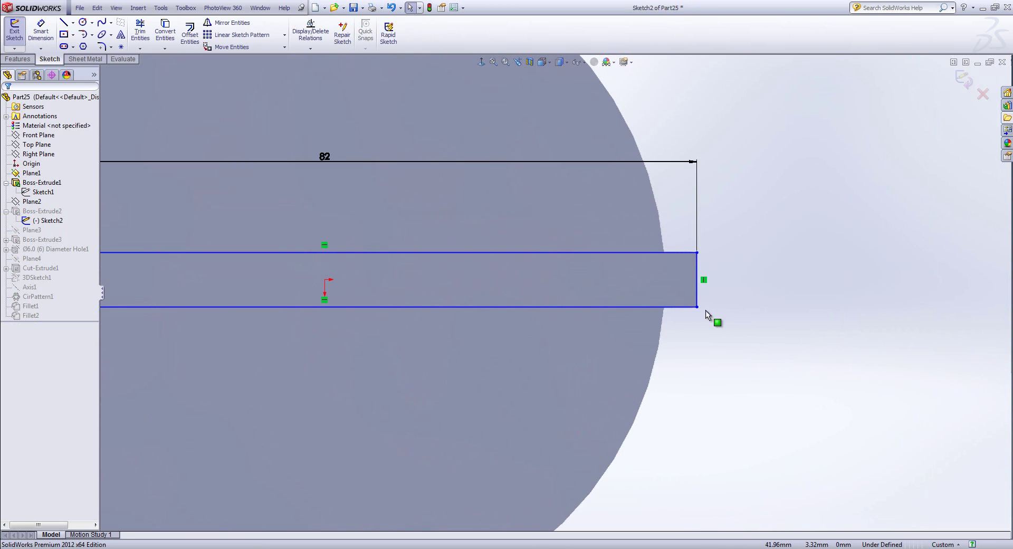
left_click(697, 307)
left_click_drag(694, 306, 699, 308)
scroll(720, 366, "up", 4)
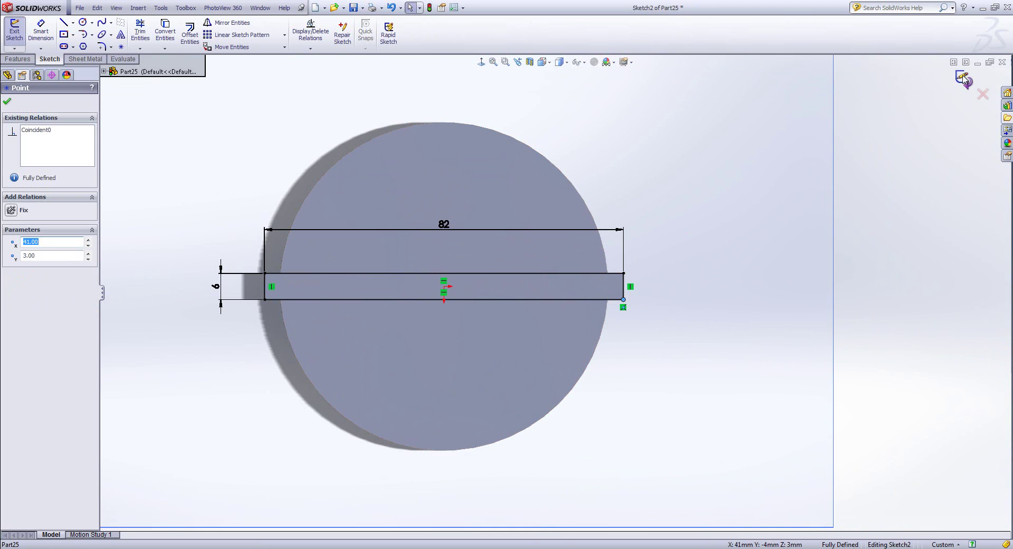
key("ctrl+b")
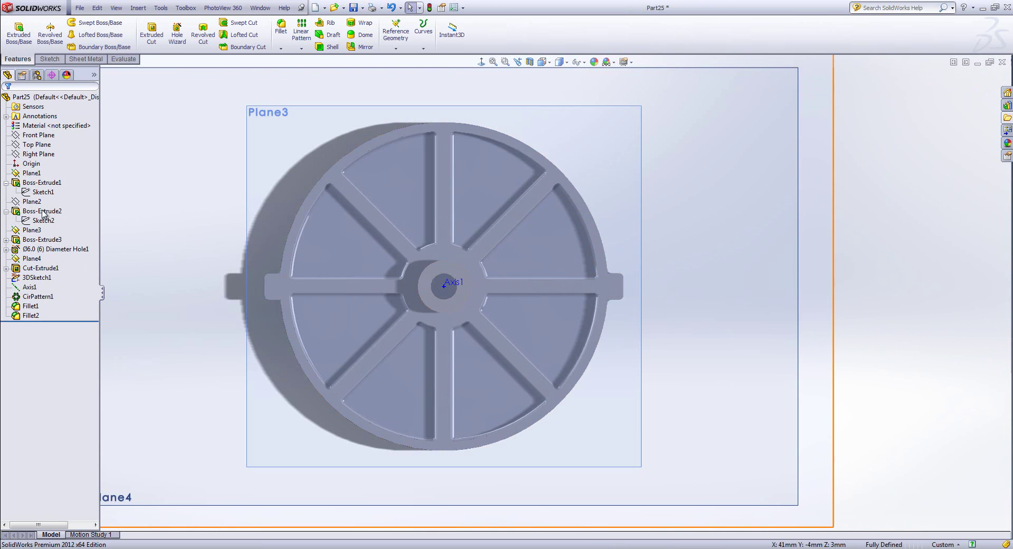
Fully define Sketch3 of Boss-Extrude3 by making the hub circle's center coincident with the origin
left_click(6, 240)
left_click(38, 250)
left_click(50, 220)
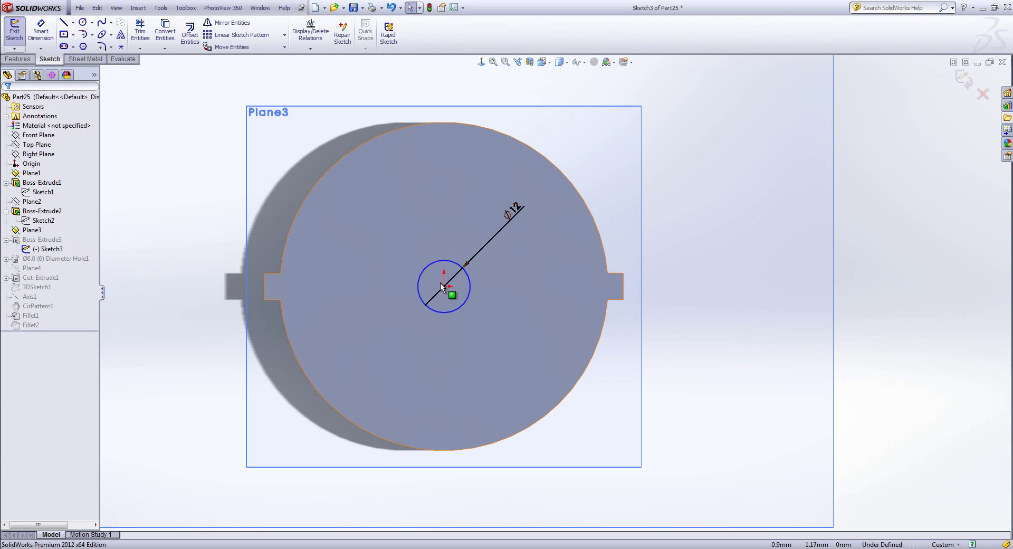
left_click(444, 287)
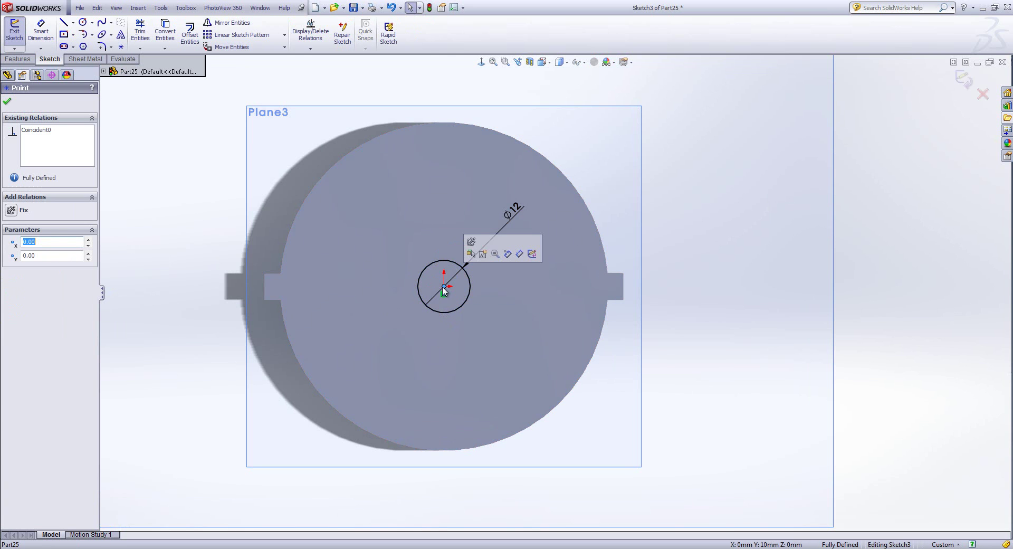
left_click(965, 79)
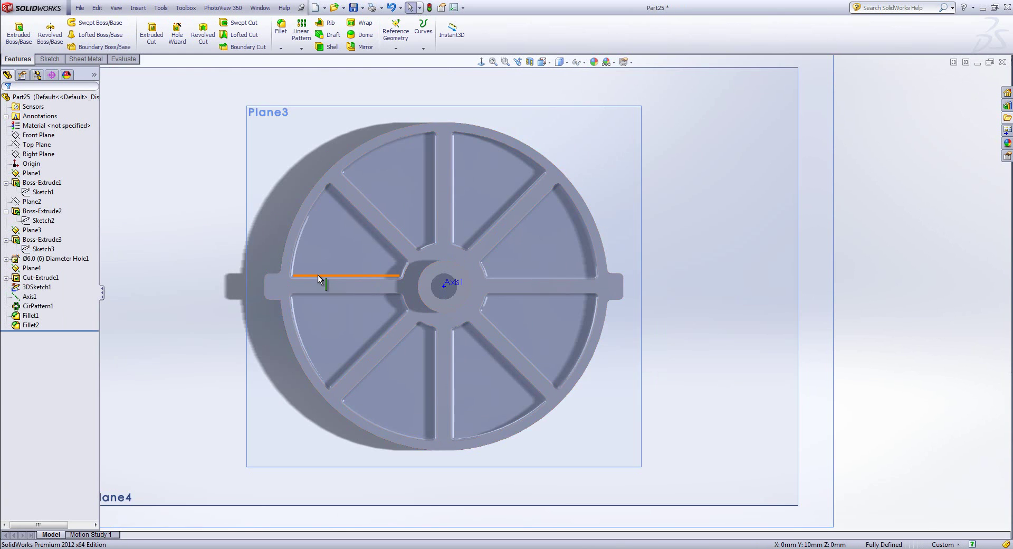
Fully define the hole's position sketch, Sketch5, by making its point coincident with the origin
left_click(6, 258)
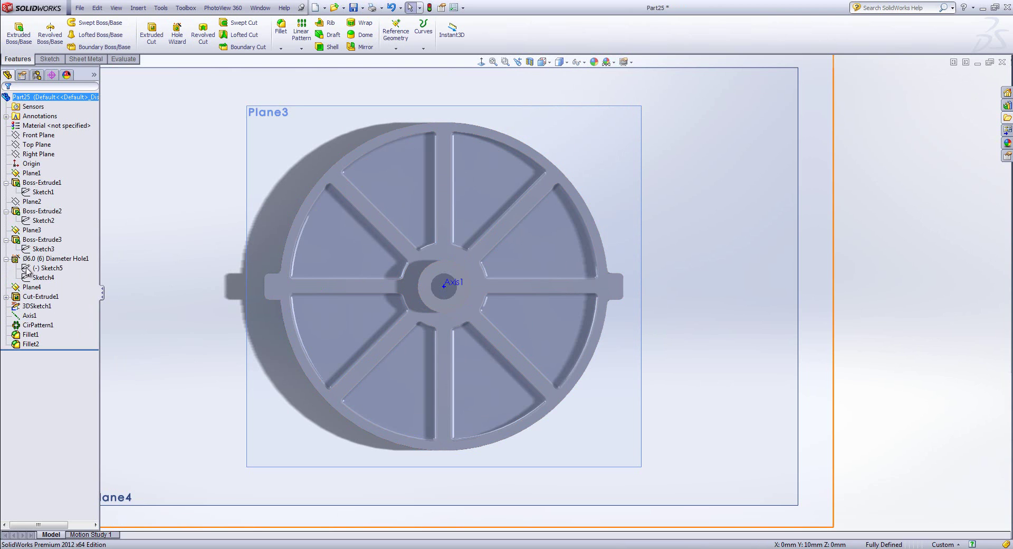
left_click(42, 268)
left_click(45, 238)
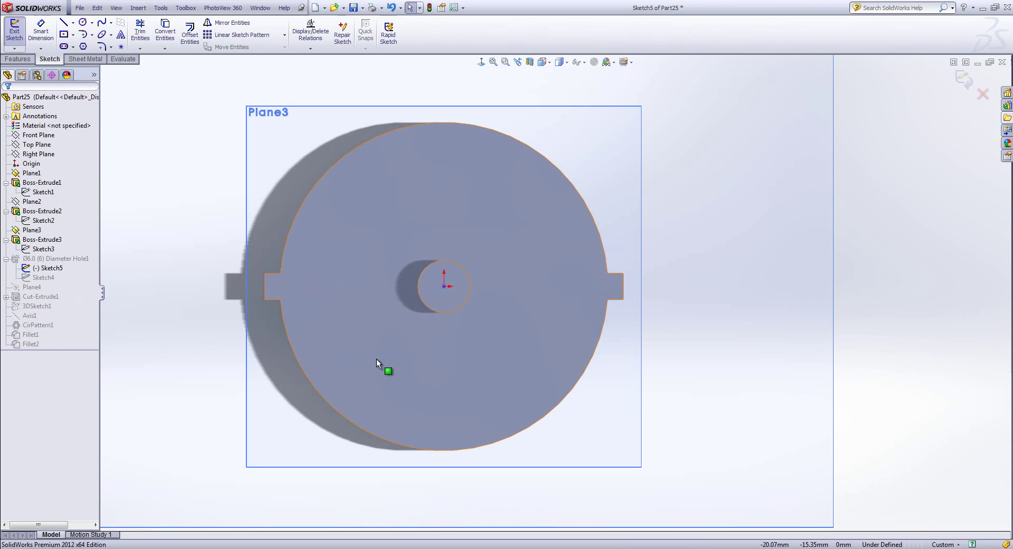
left_click(445, 286)
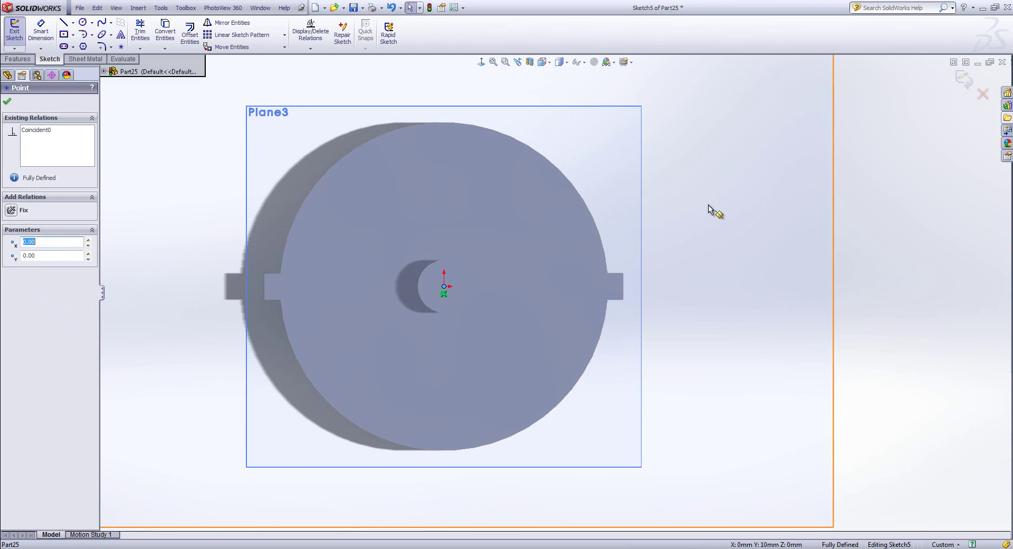
left_click(965, 79)
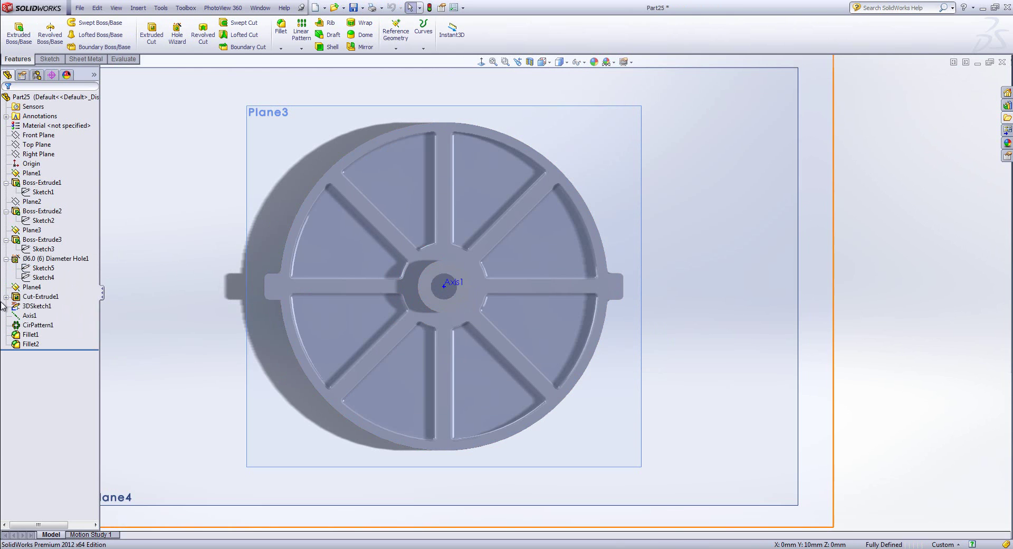
Fully define Sketch6 of Cut-Extrude1 by making the pocket profile's arc center coincident with the origin
left_click(6, 297)
left_click(35, 306)
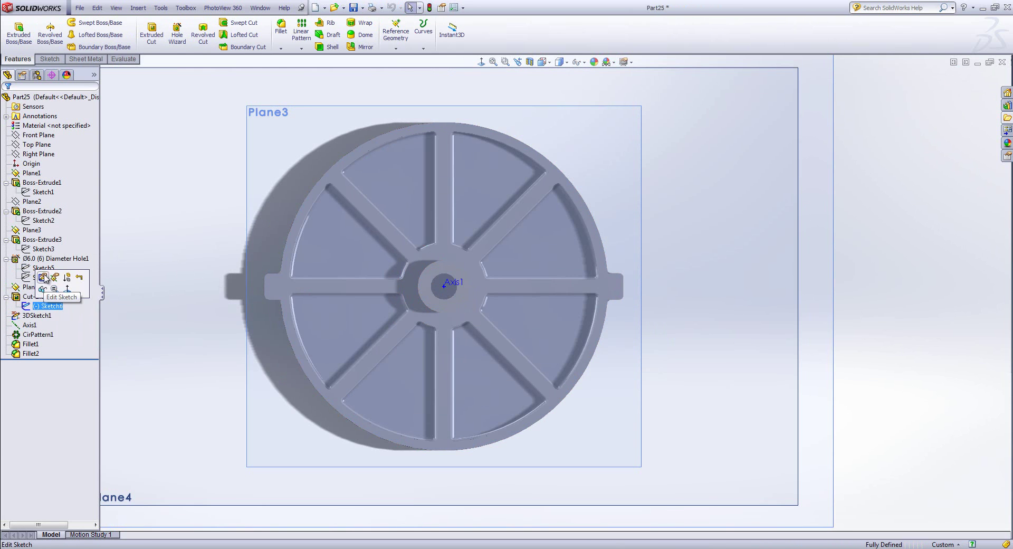
left_click(43, 279)
mouse_move(486, 280)
left_mouse_down()
mouse_move(444, 285)
mouse_move(439, 301)
mouse_move(444, 286)
left_mouse_up()
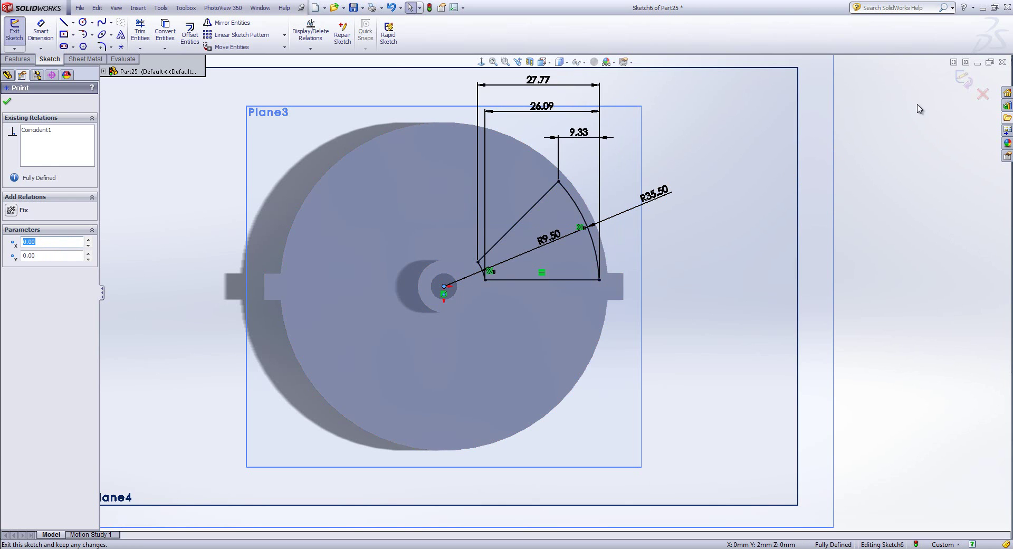
key("Escape")
key("ctrl+b")
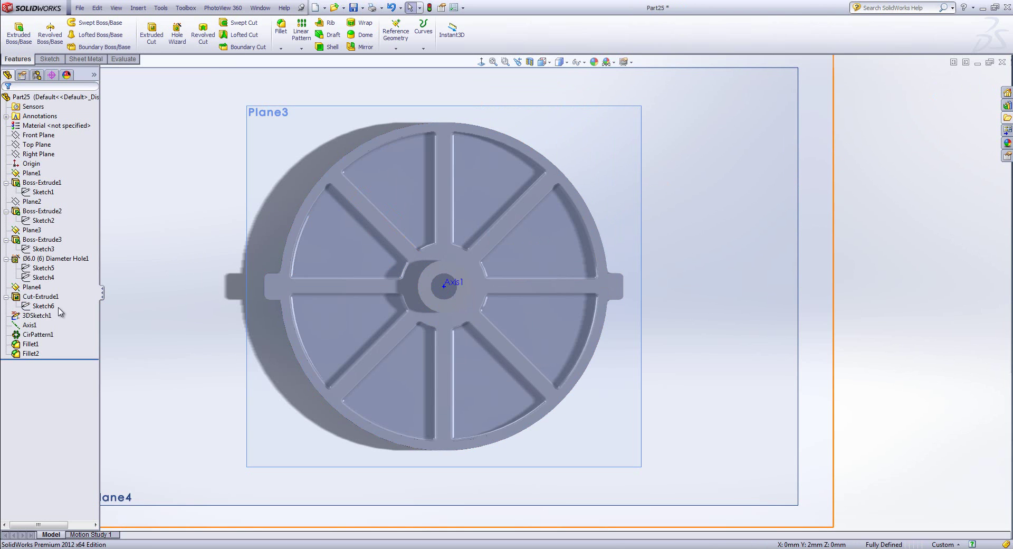
Hide the reference planes Plane1, Plane3 and Plane4
left_click(38, 315)
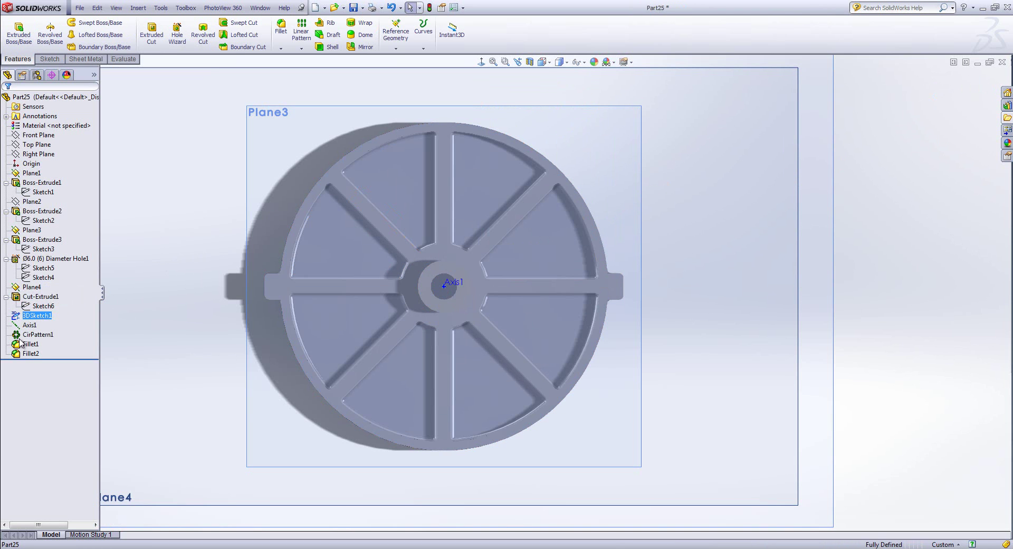
left_click(228, 407)
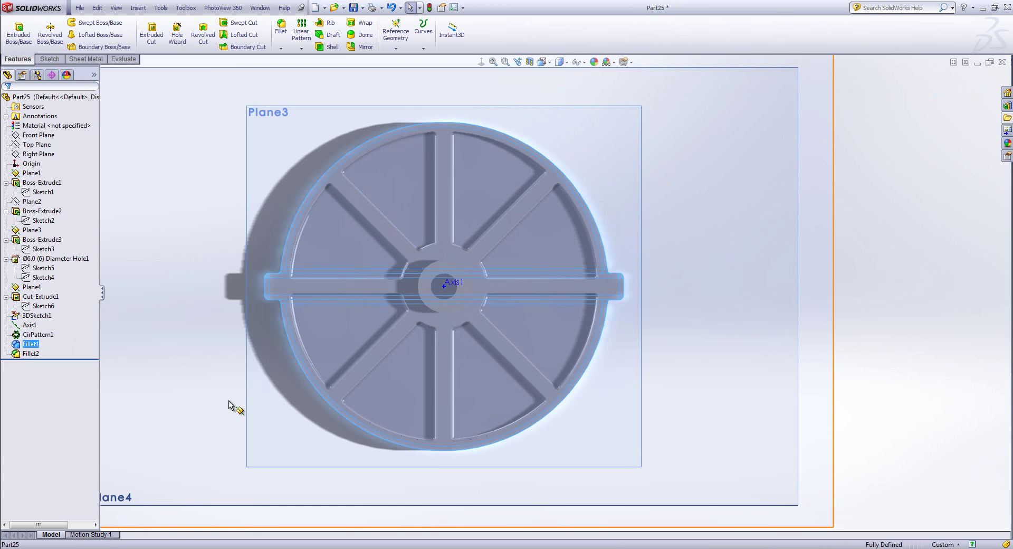
middle_click_drag(742, 312, 783, 218)
scroll(644, 247, "down", 3)
left_click(688, 182)
left_click(726, 248, "ctrl")
left_click(927, 231, "ctrl")
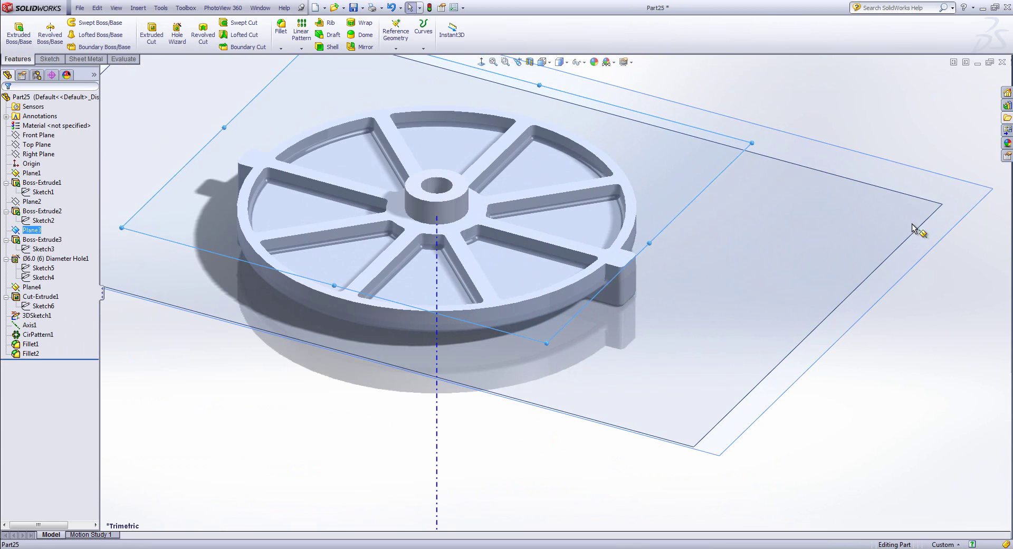
left_click(33, 287)
left_click(31, 230, "ctrl")
left_click(32, 173, "ctrl")
left_click(43, 155)
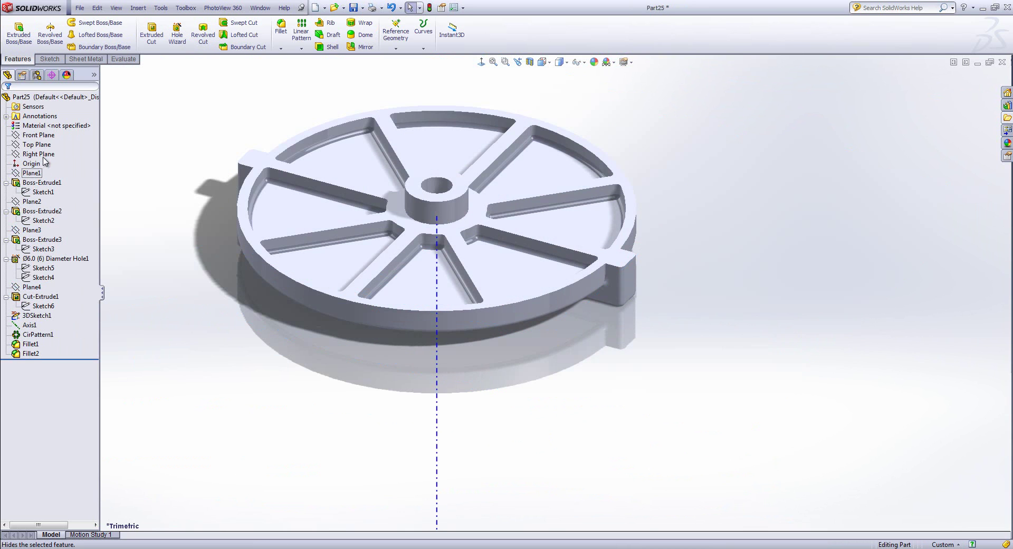
Hide the reference axis running through the hub's bore
left_click(437, 419)
left_click(481, 380)
scroll(410, 203, "down", 3)
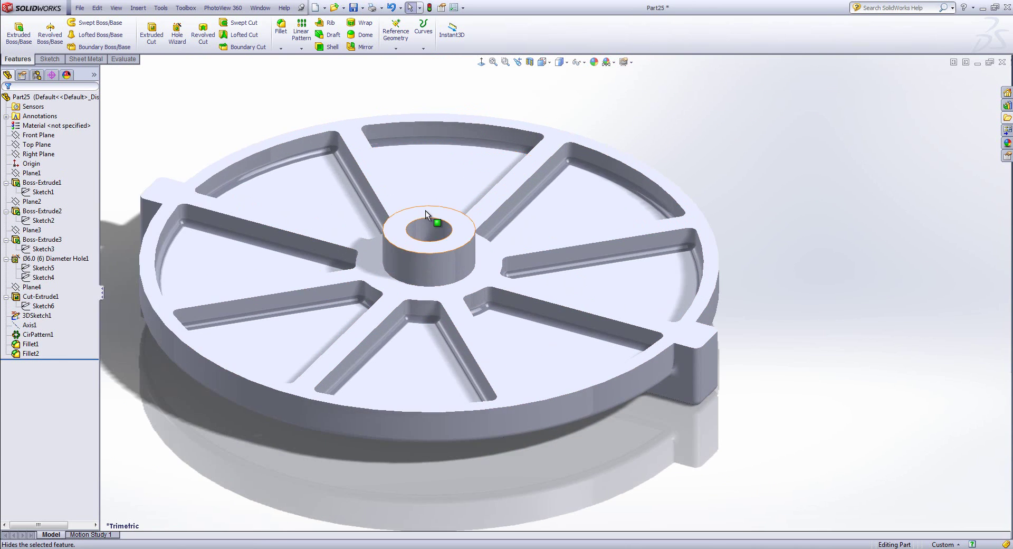
scroll(422, 232, "down", 3)
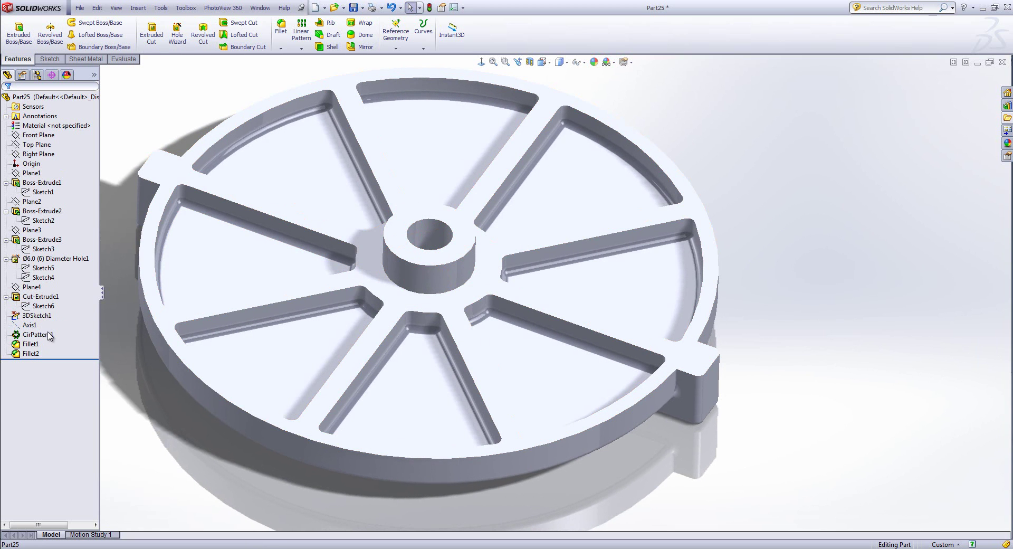
Edit the circular pocket pattern CirPattern1 to 7 instances with equal spacing over 360 degrees
left_click(37, 335)
left_click(55, 303)
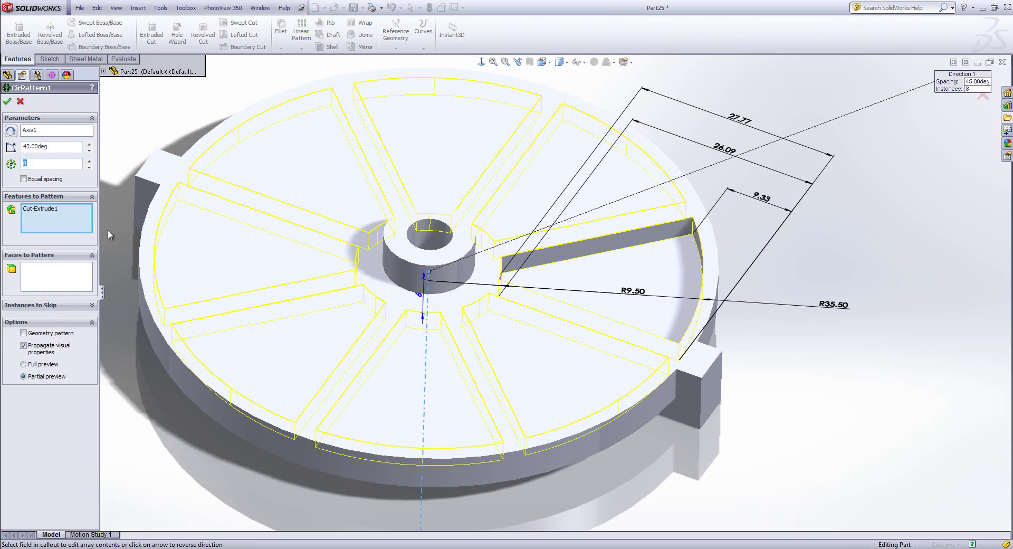
type("7")
left_click(24, 179)
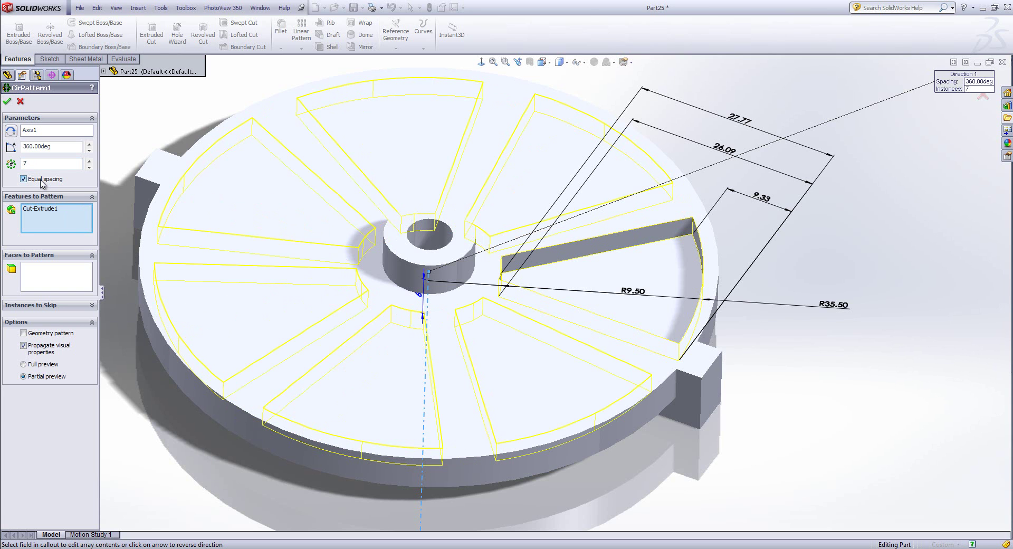
left_click(8, 102)
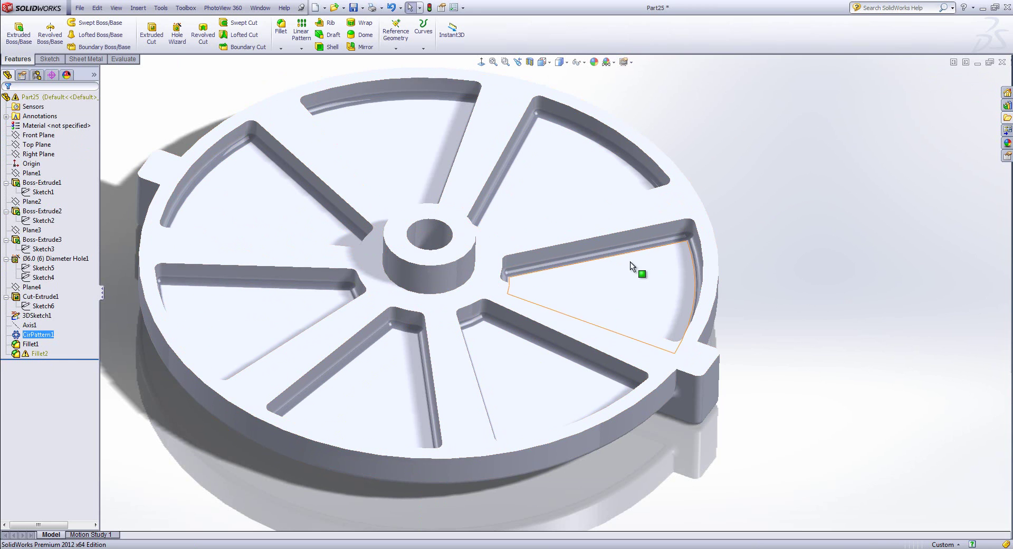
Add a 2 mm constant-radius fillet to the edge where the hub boss meets the wheel face
middle_click_drag(457, 249, 454, 257)
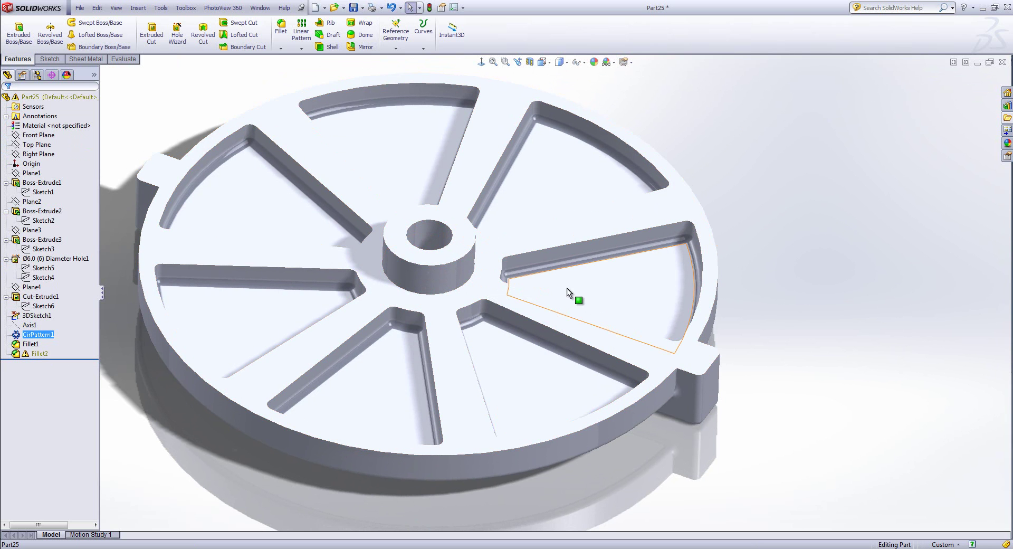
middle_click_drag(467, 293, 539, 290, "ctrl")
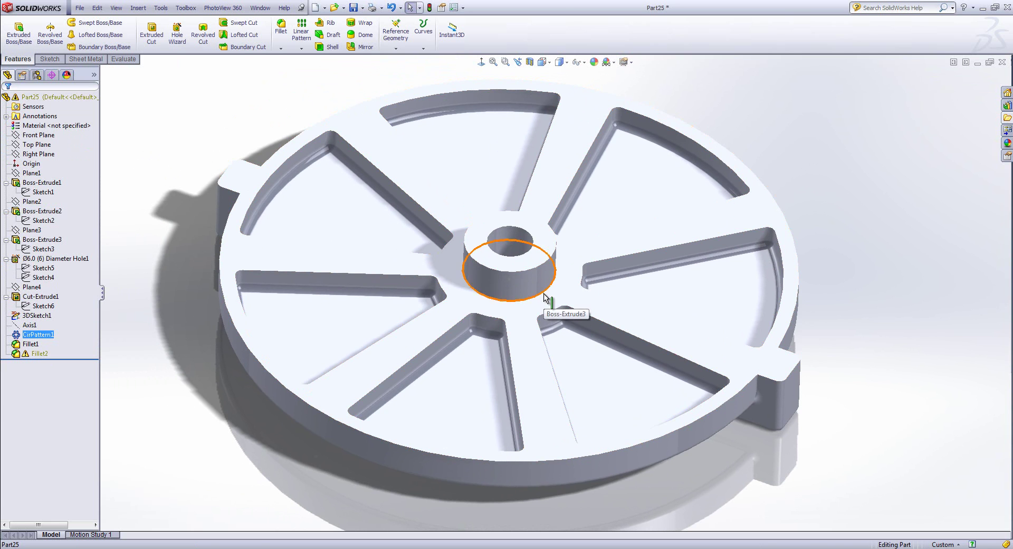
left_click(544, 293)
left_click(621, 263)
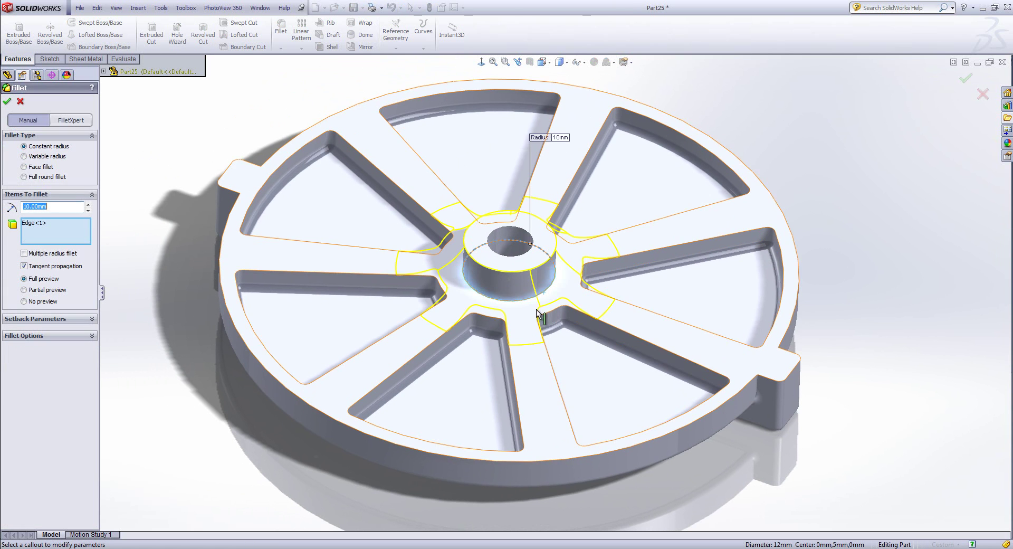
type("2")
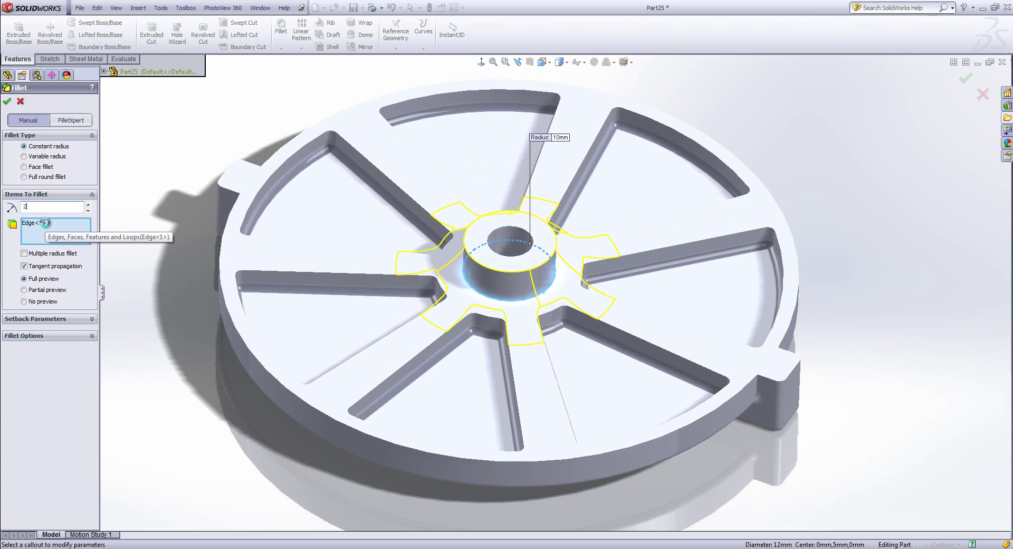
left_click(7, 100)
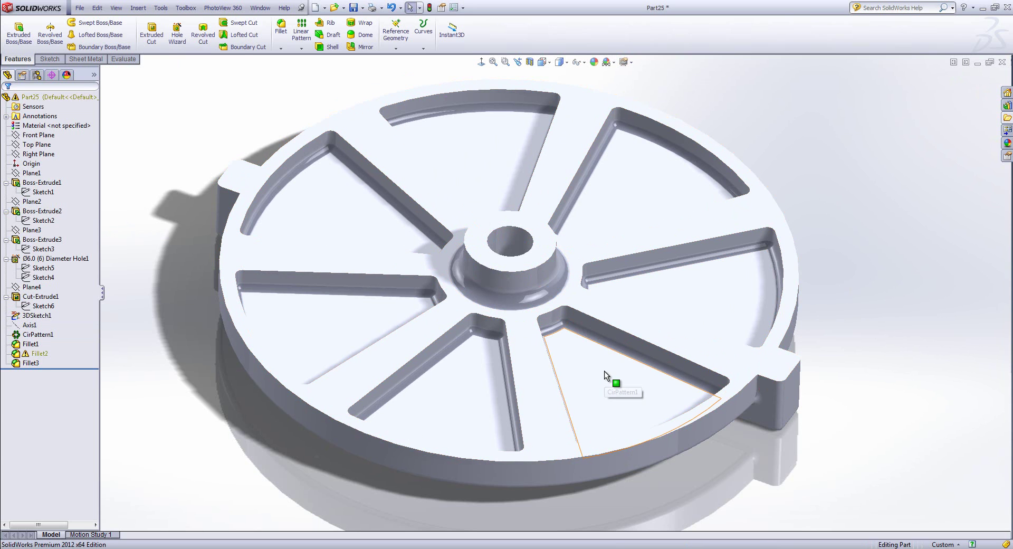
Repair Fillet2 by reviewing its edge selections and automatically removing the missing references
left_click(40, 354)
left_click(45, 322)
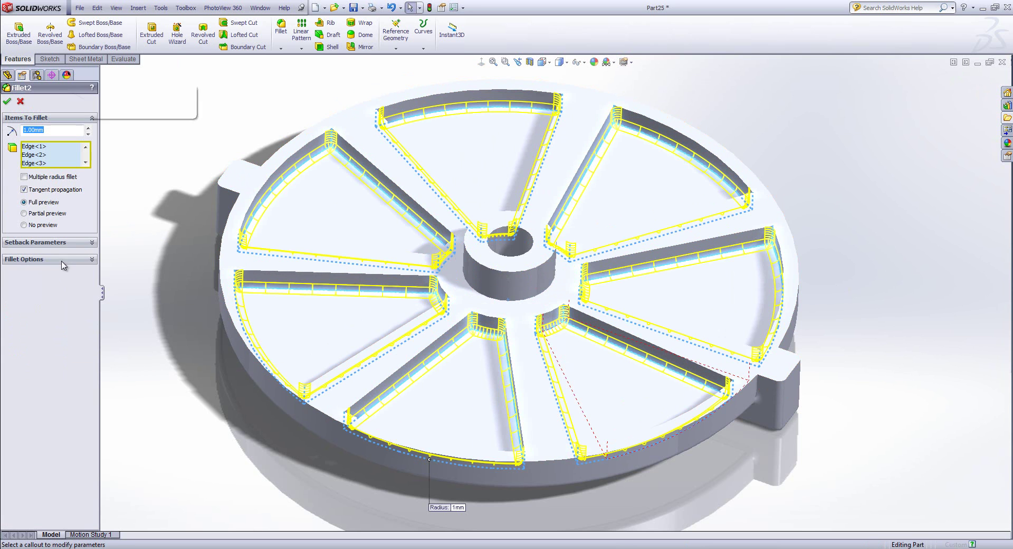
left_click(33, 155)
scroll(37, 158, "down", 5)
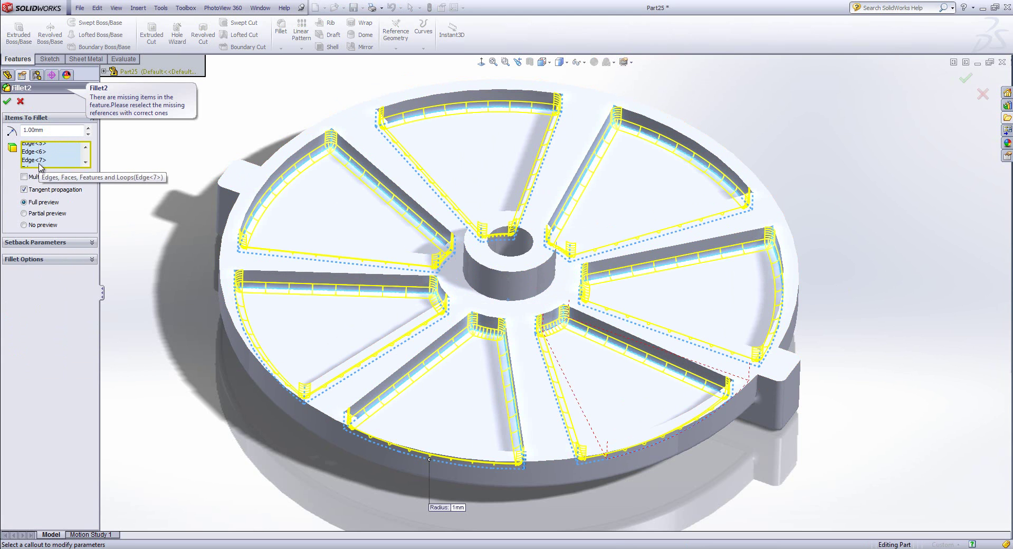
scroll(38, 161, "up", 5)
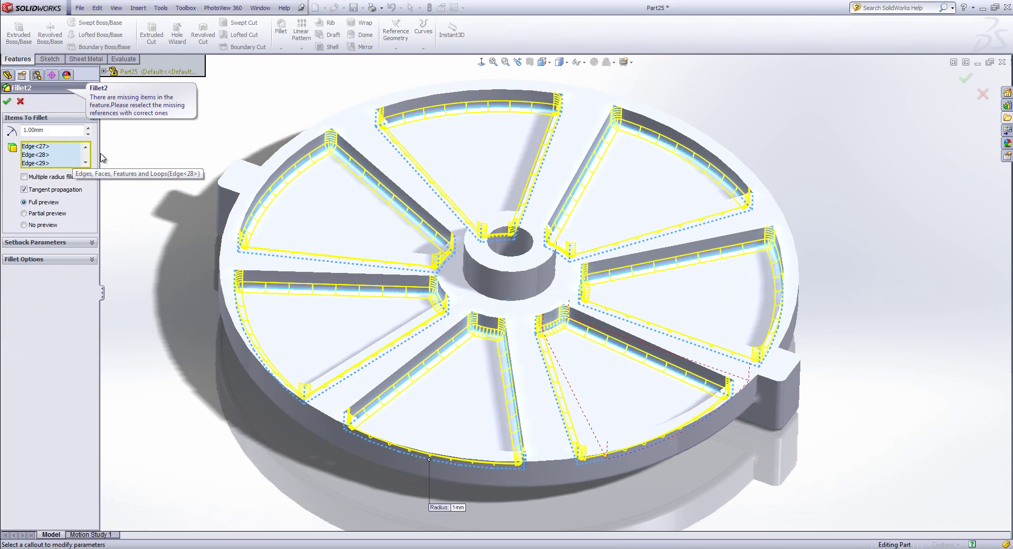
left_click(6, 101)
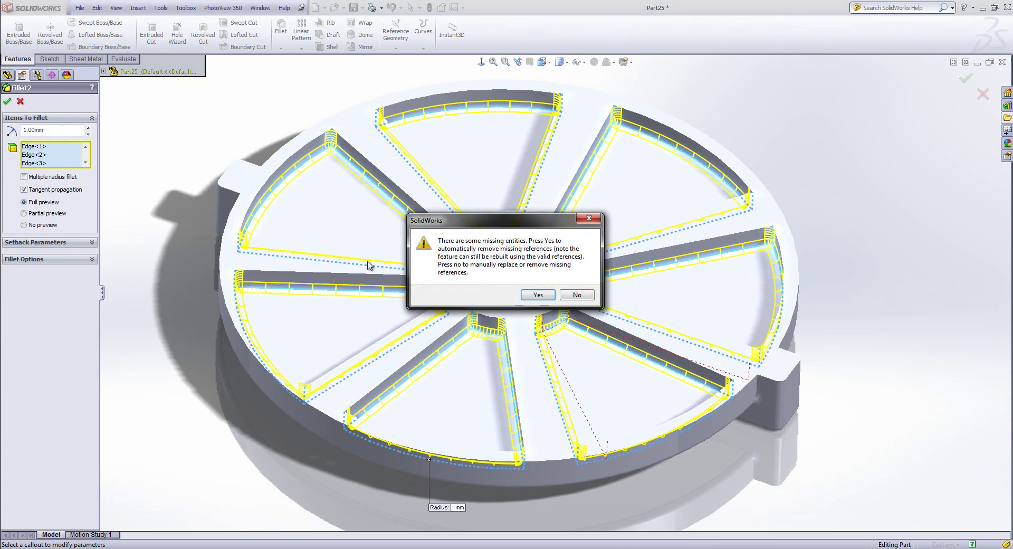
left_click(539, 294)
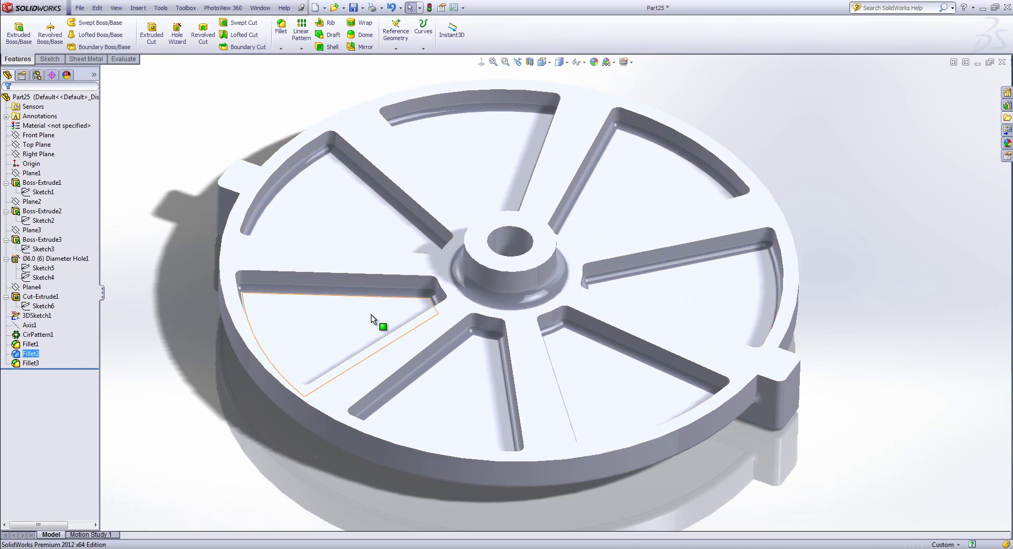
left_click(172, 328)
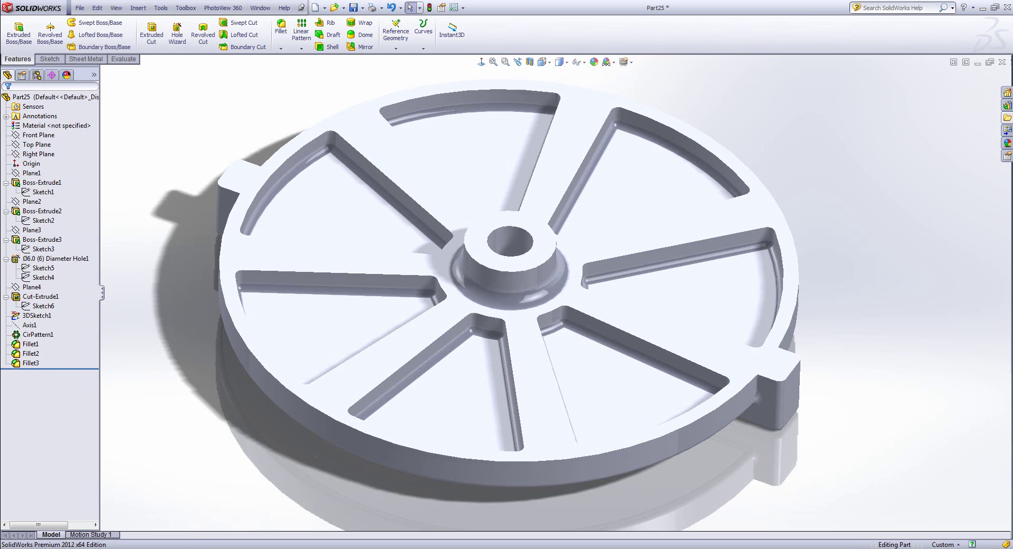
left_click(196, 548)
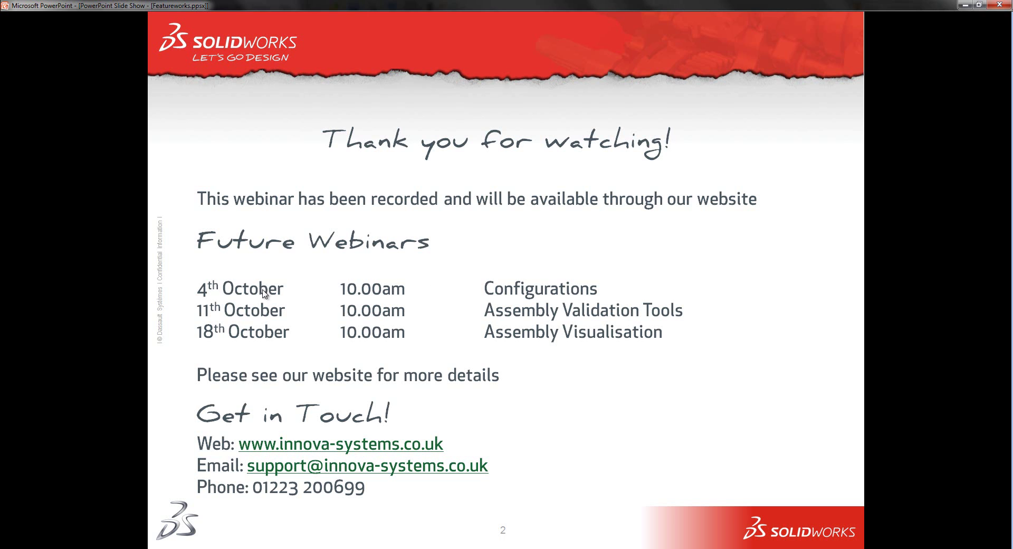
left_click(447, 343)
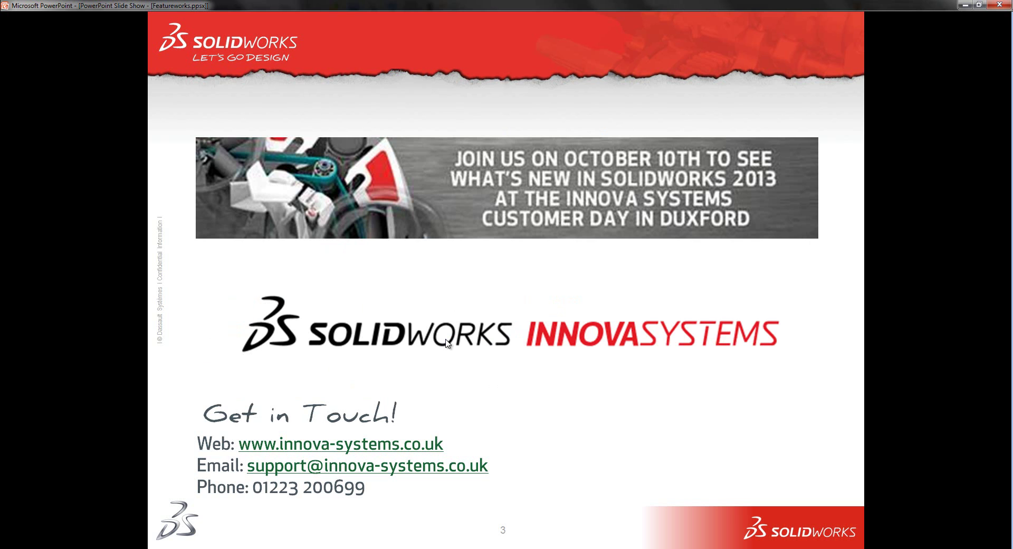